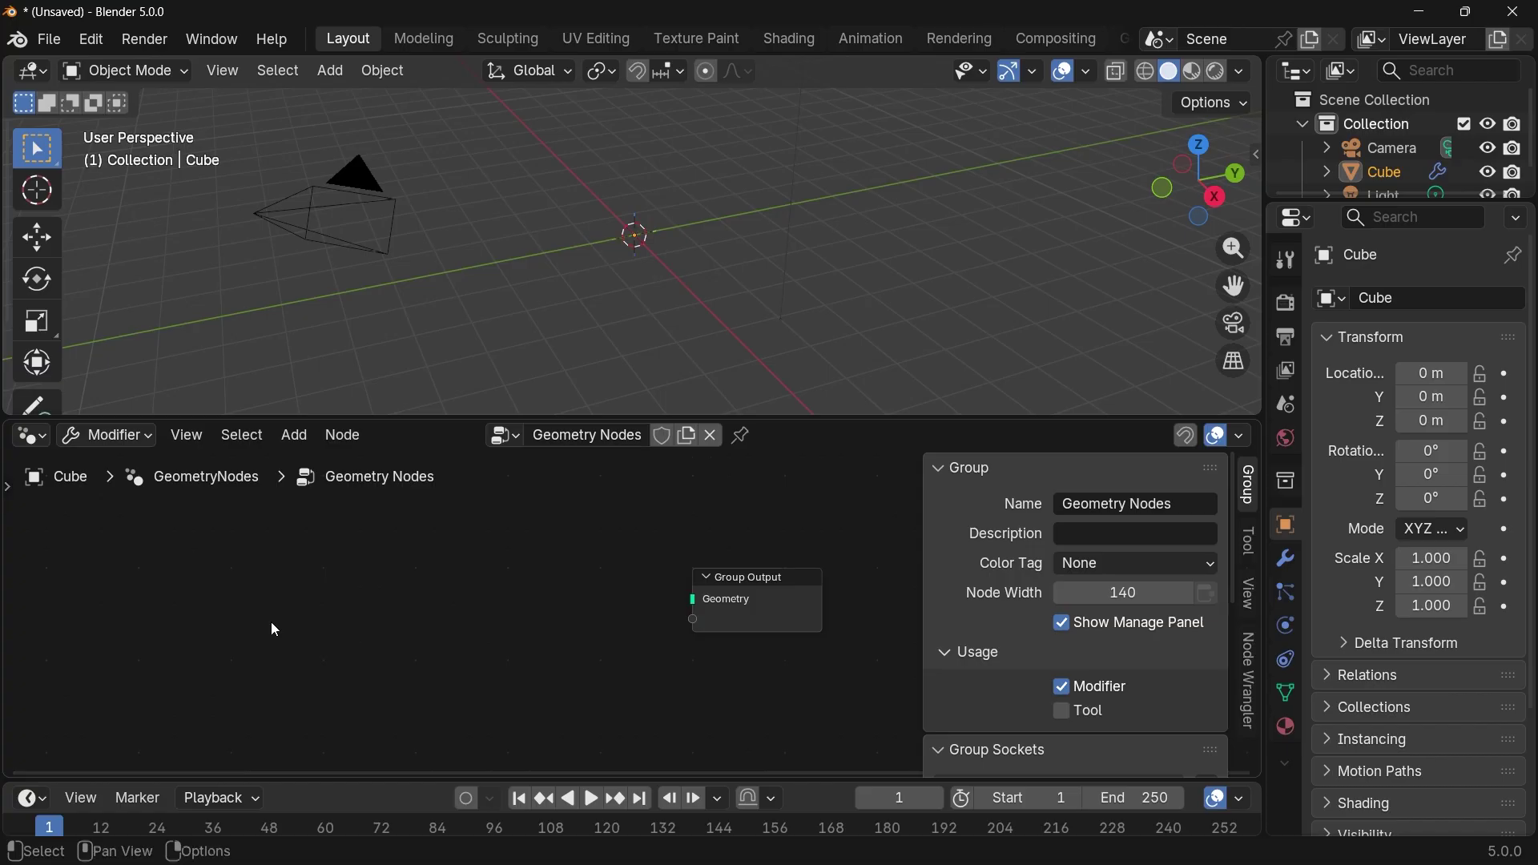
Add an Ico Sphere node and connect its Mesh output to the Group Output's Geometry input.
key(shift+a)
text(i)
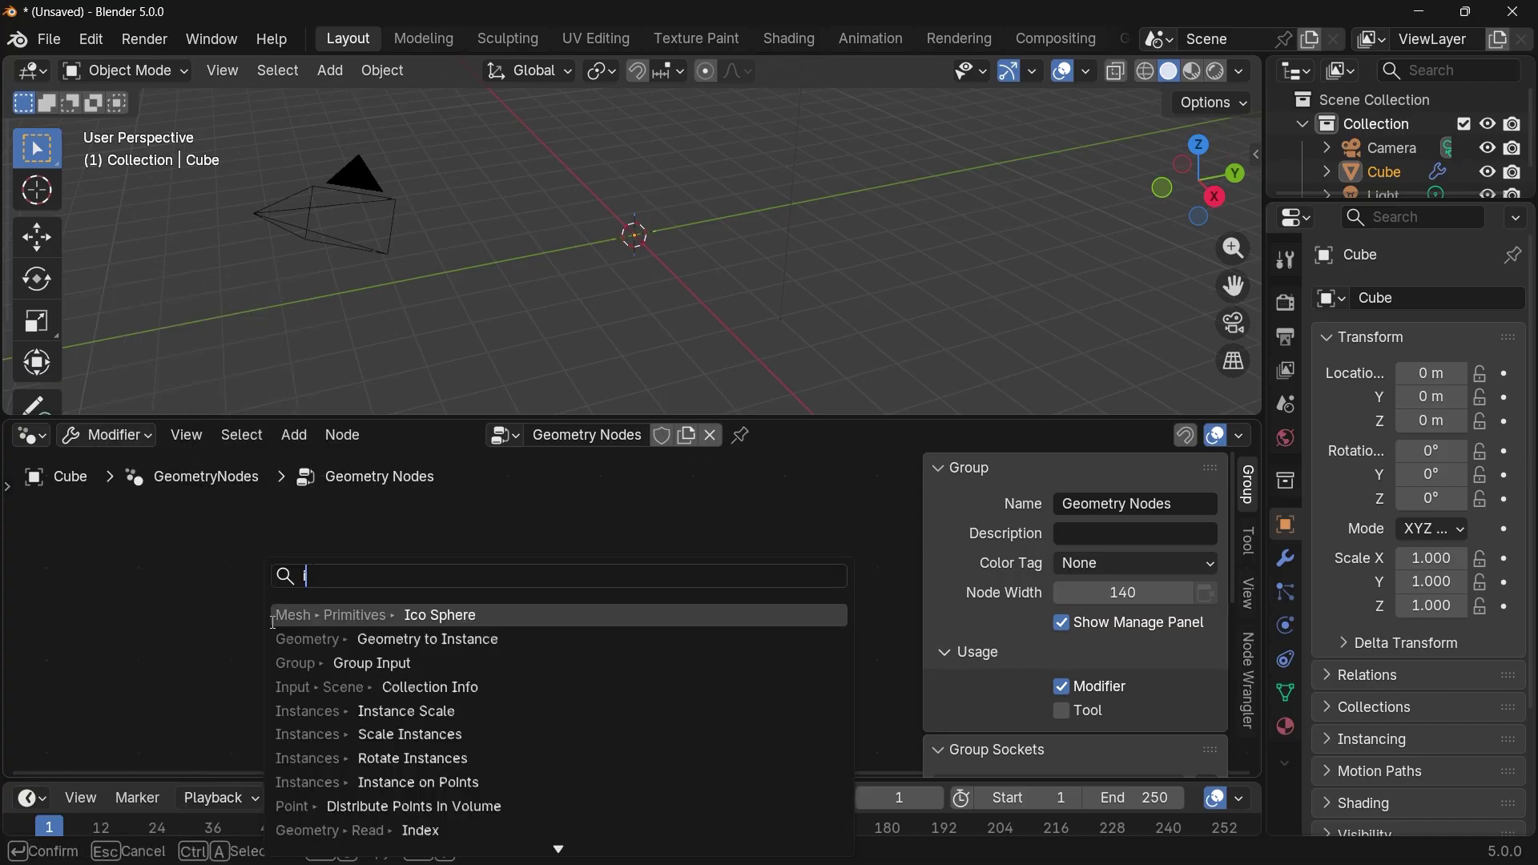
click(272, 621)
drag(394, 584, 693, 599)
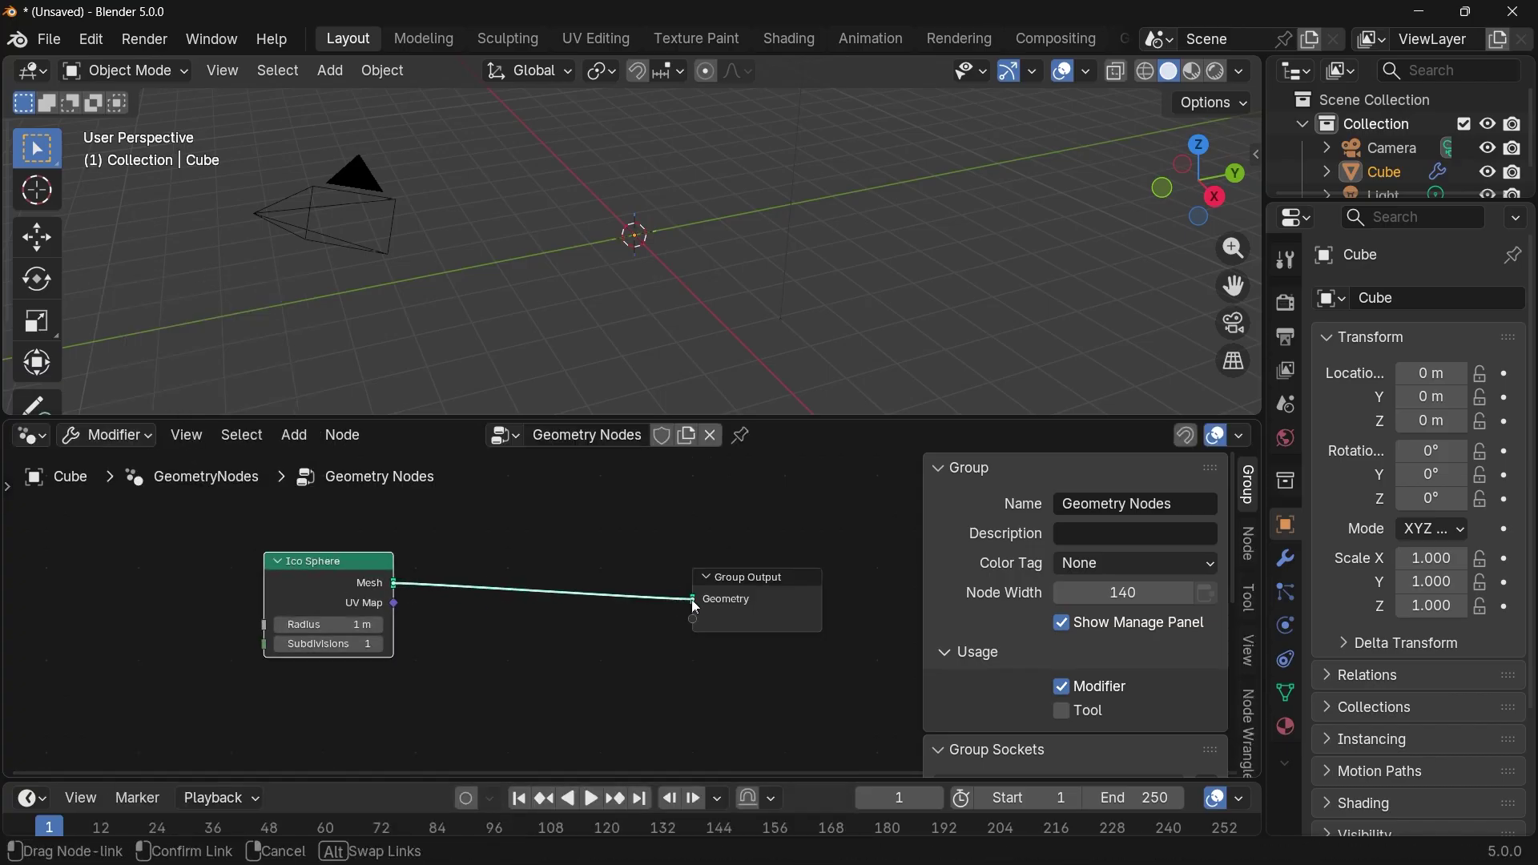
Set the Ico Sphere's radius to 5 m and its subdivisions to 5.
scroll(319, 618, up, 2)
click(231, 632)
text(5)
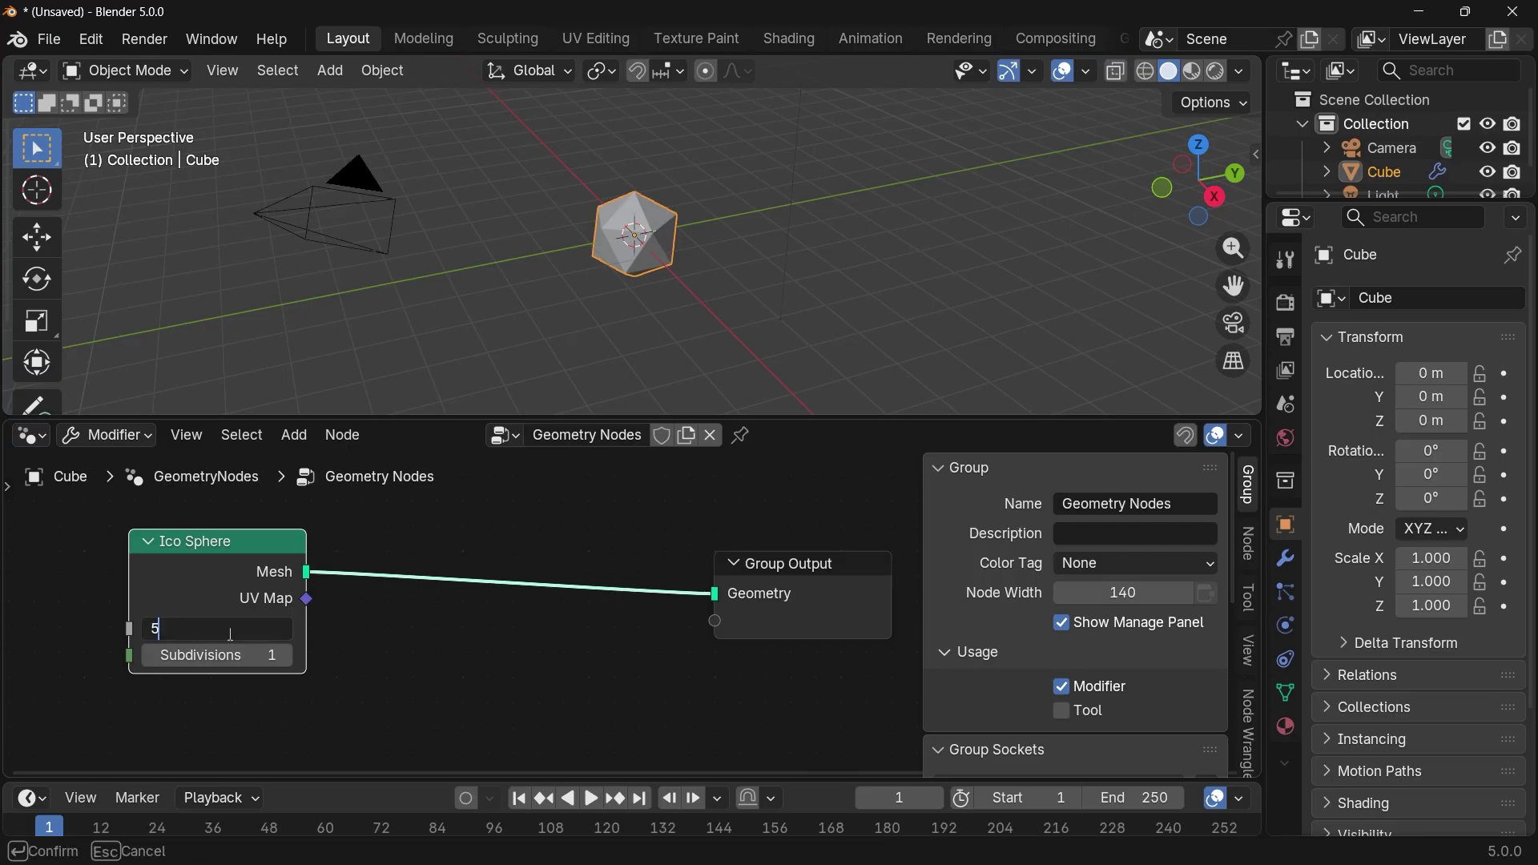
key(Tab)
key(Return)
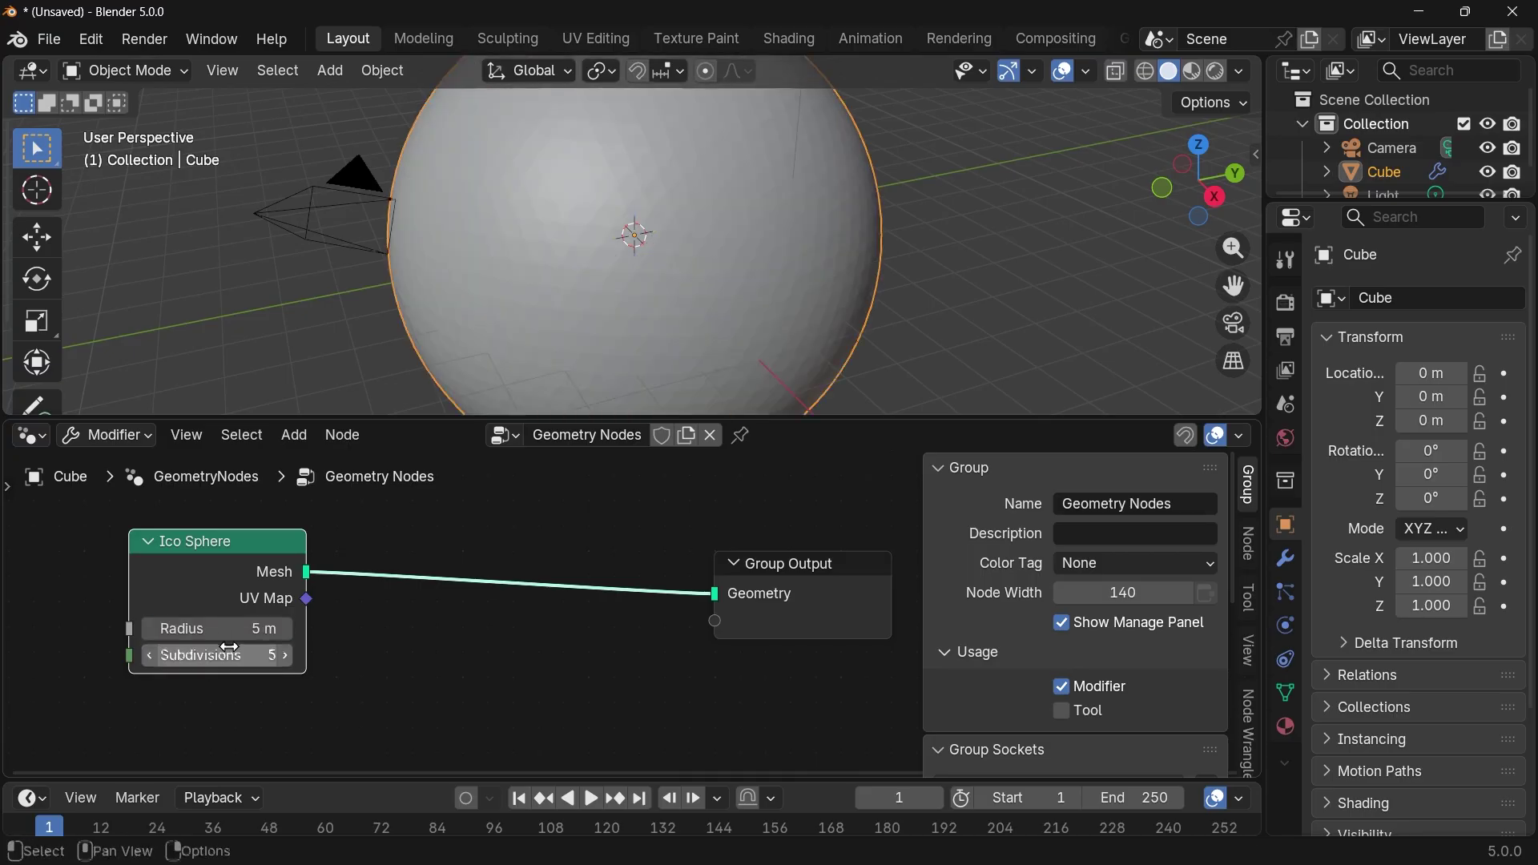
Make room after the Ico Sphere node and insert a Set Position node on its link to the Group Output.
drag(216, 545, 153, 565)
scroll(471, 606, down, 2)
middle_drag(440, 602, 416, 581)
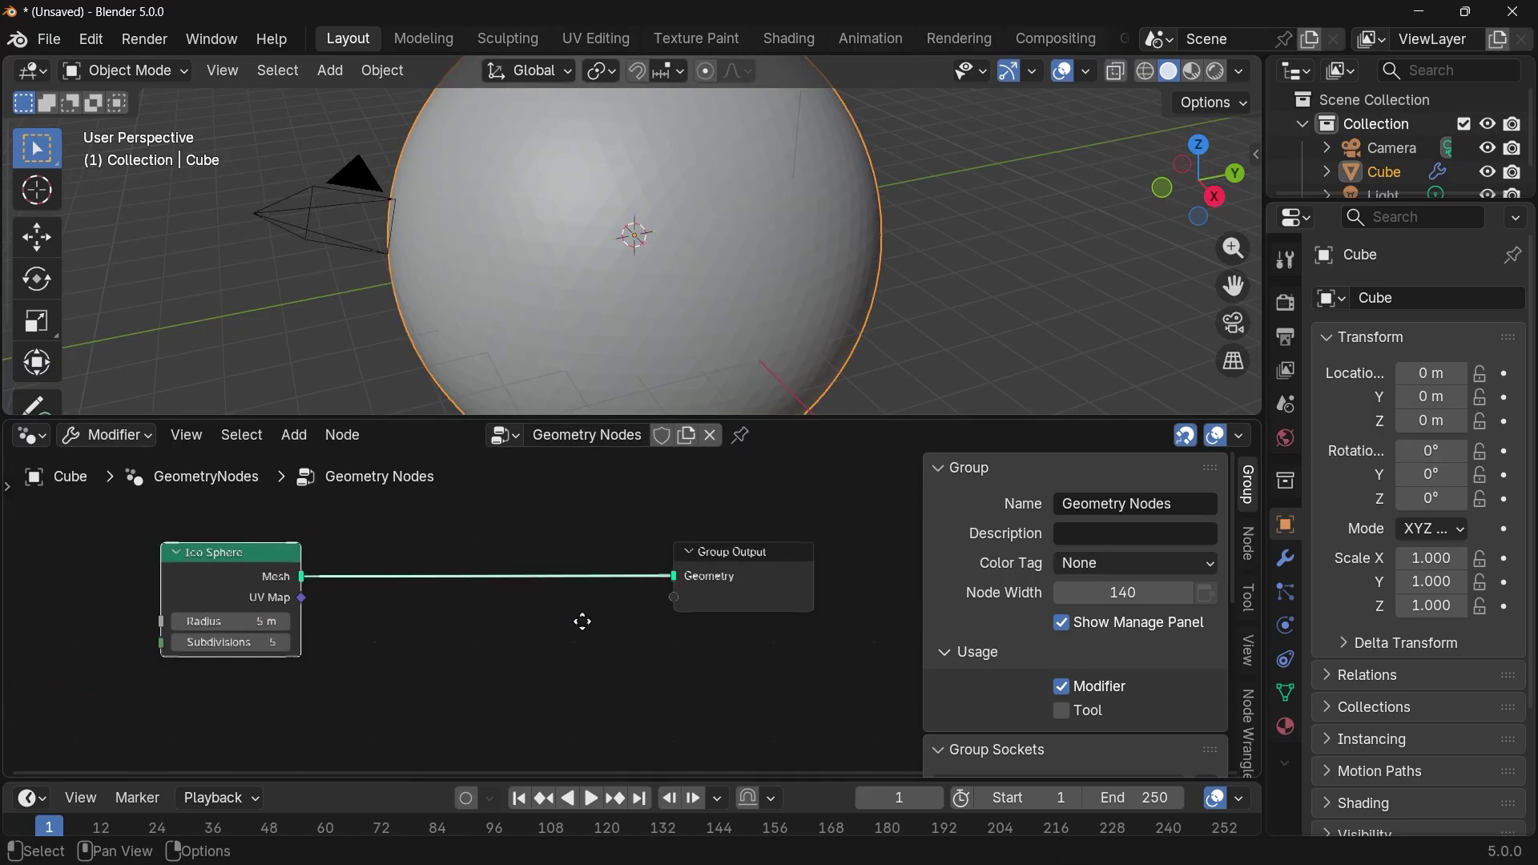
key(shift+a)
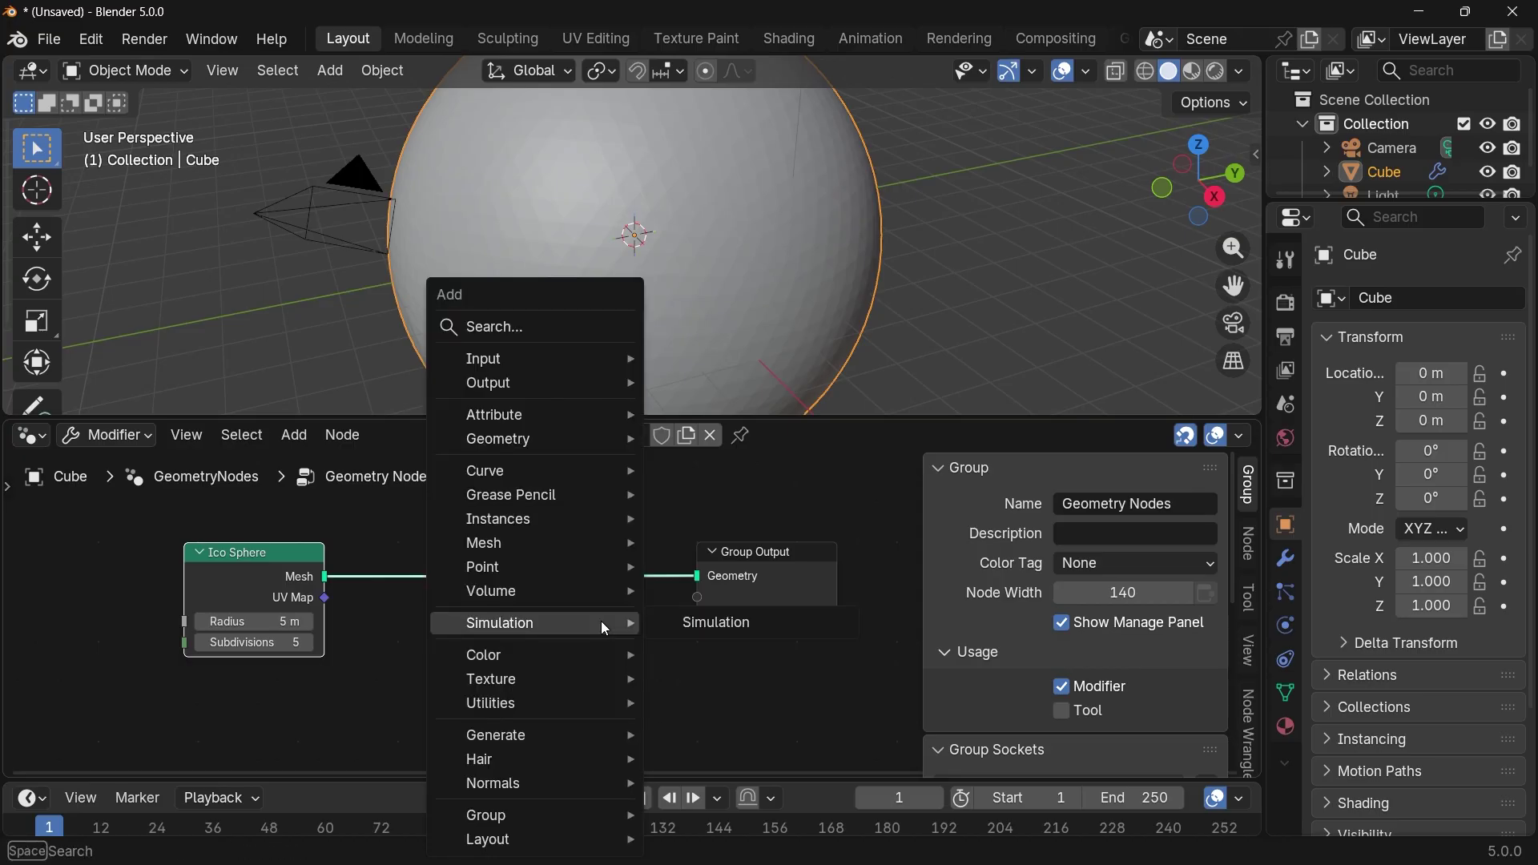
text(set)
key(Return)
click(511, 550)
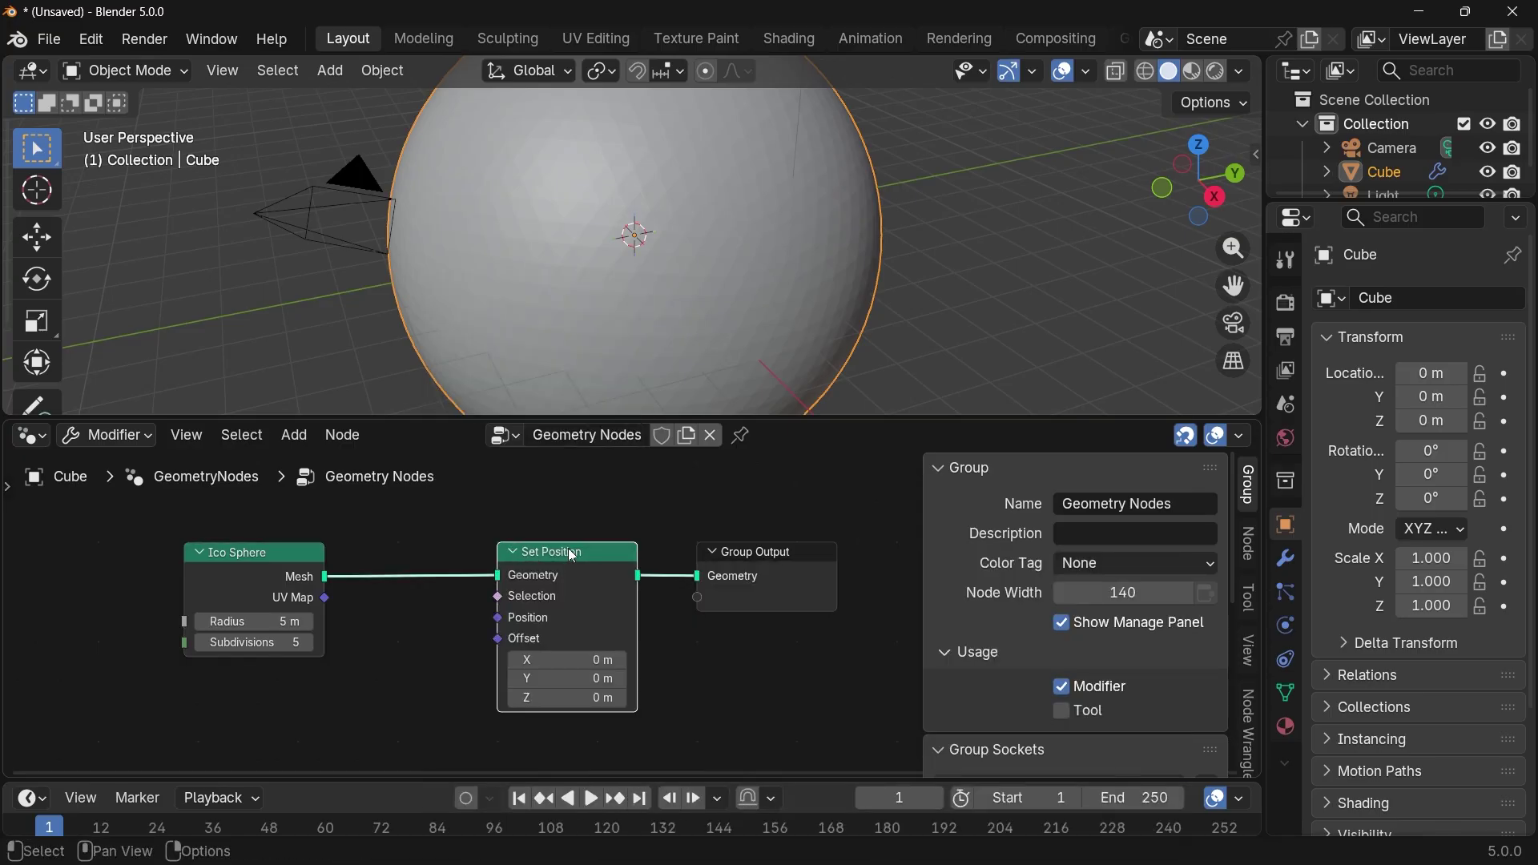
drag(569, 549, 549, 554)
Add a Noise Texture node below the Ico Sphere and set its dimensions to 4D.
middle_drag(502, 642, 727, 527)
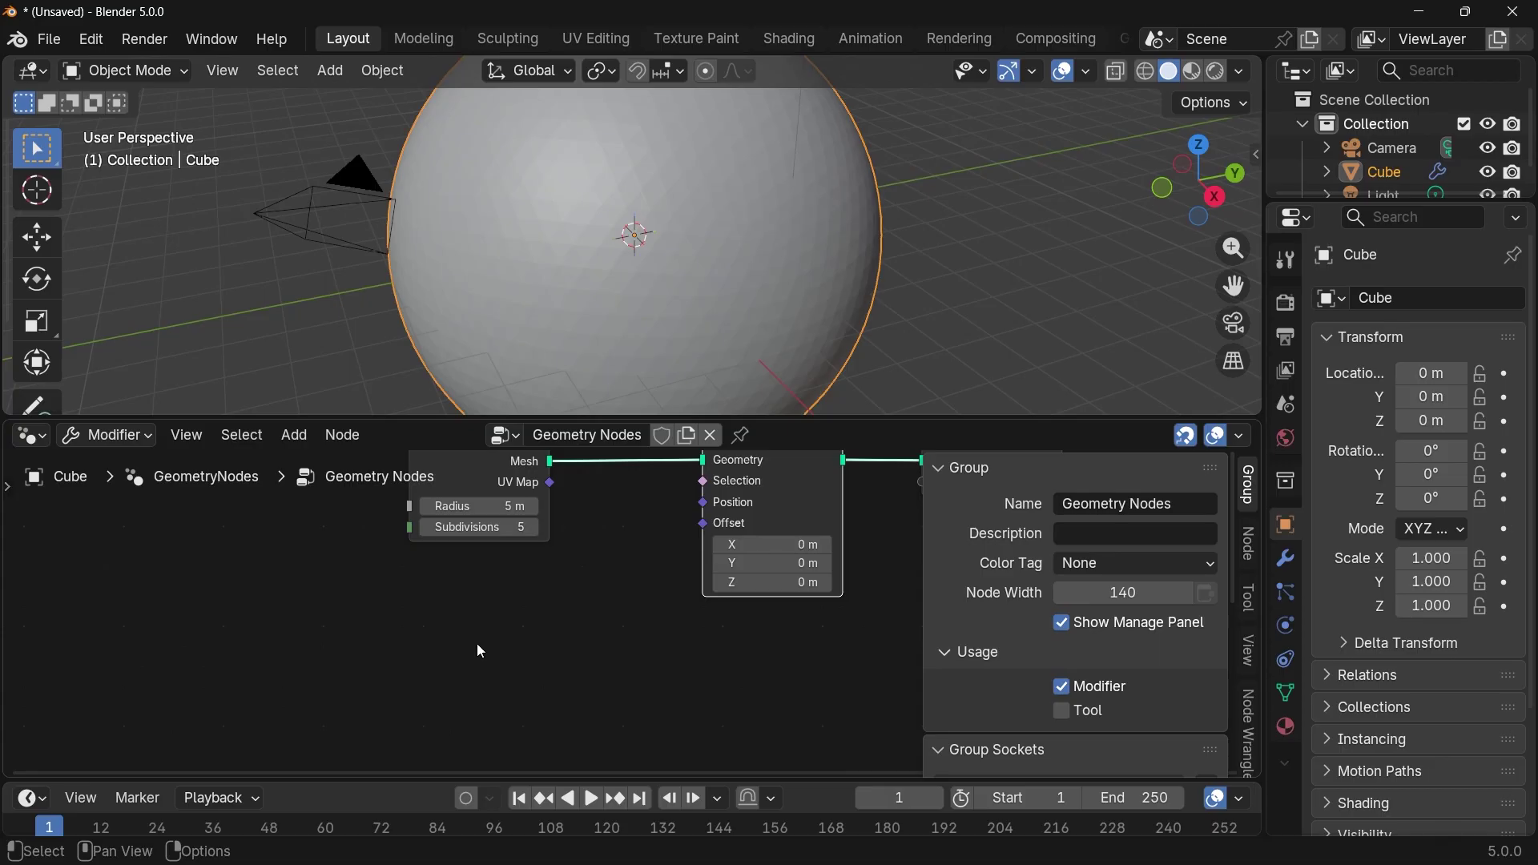
key(shift+a)
text(noi)
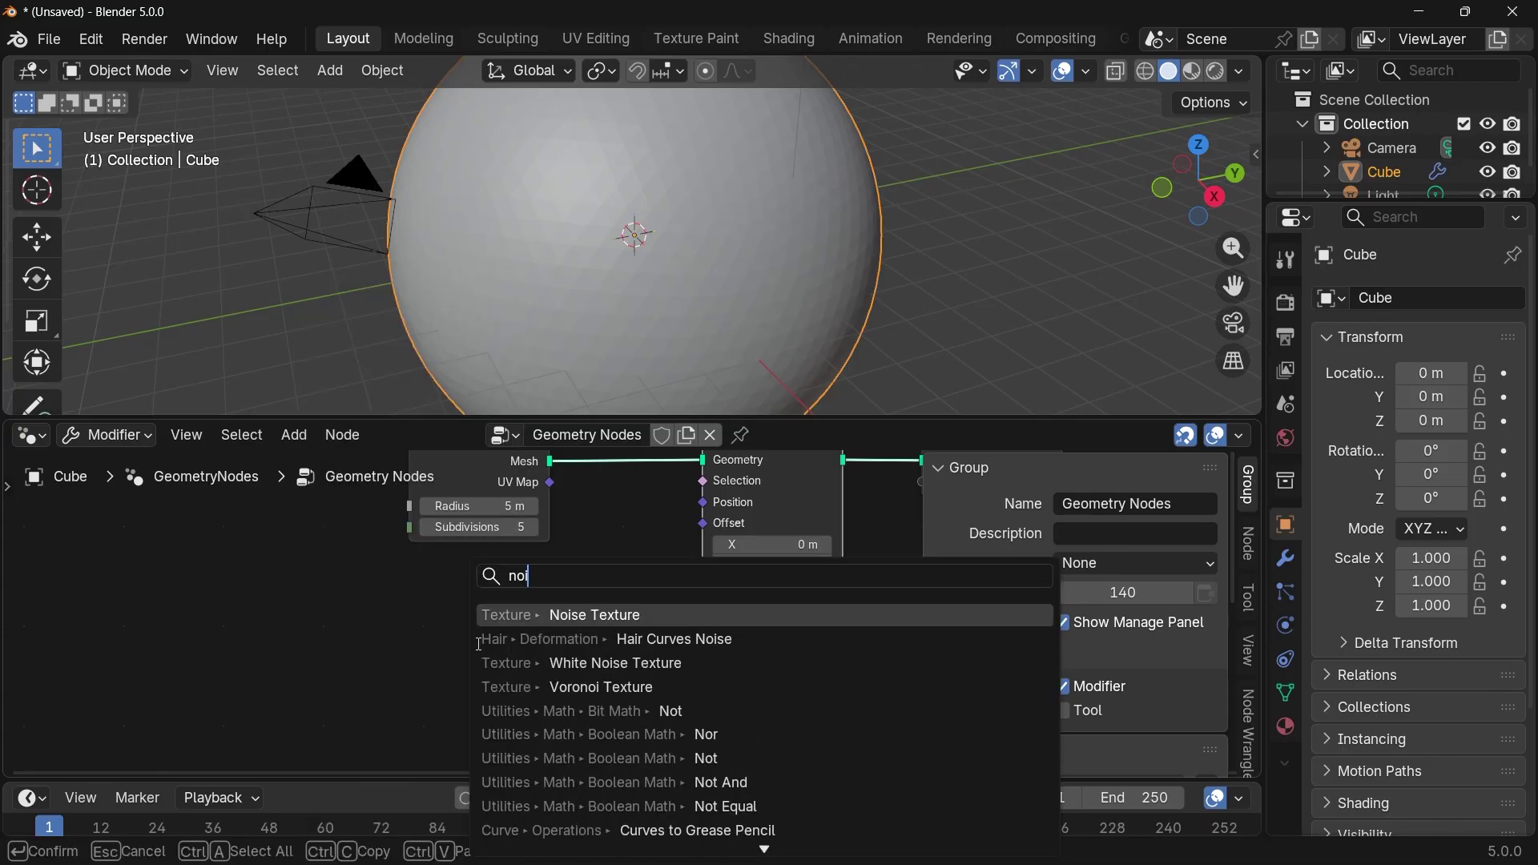
key(Return)
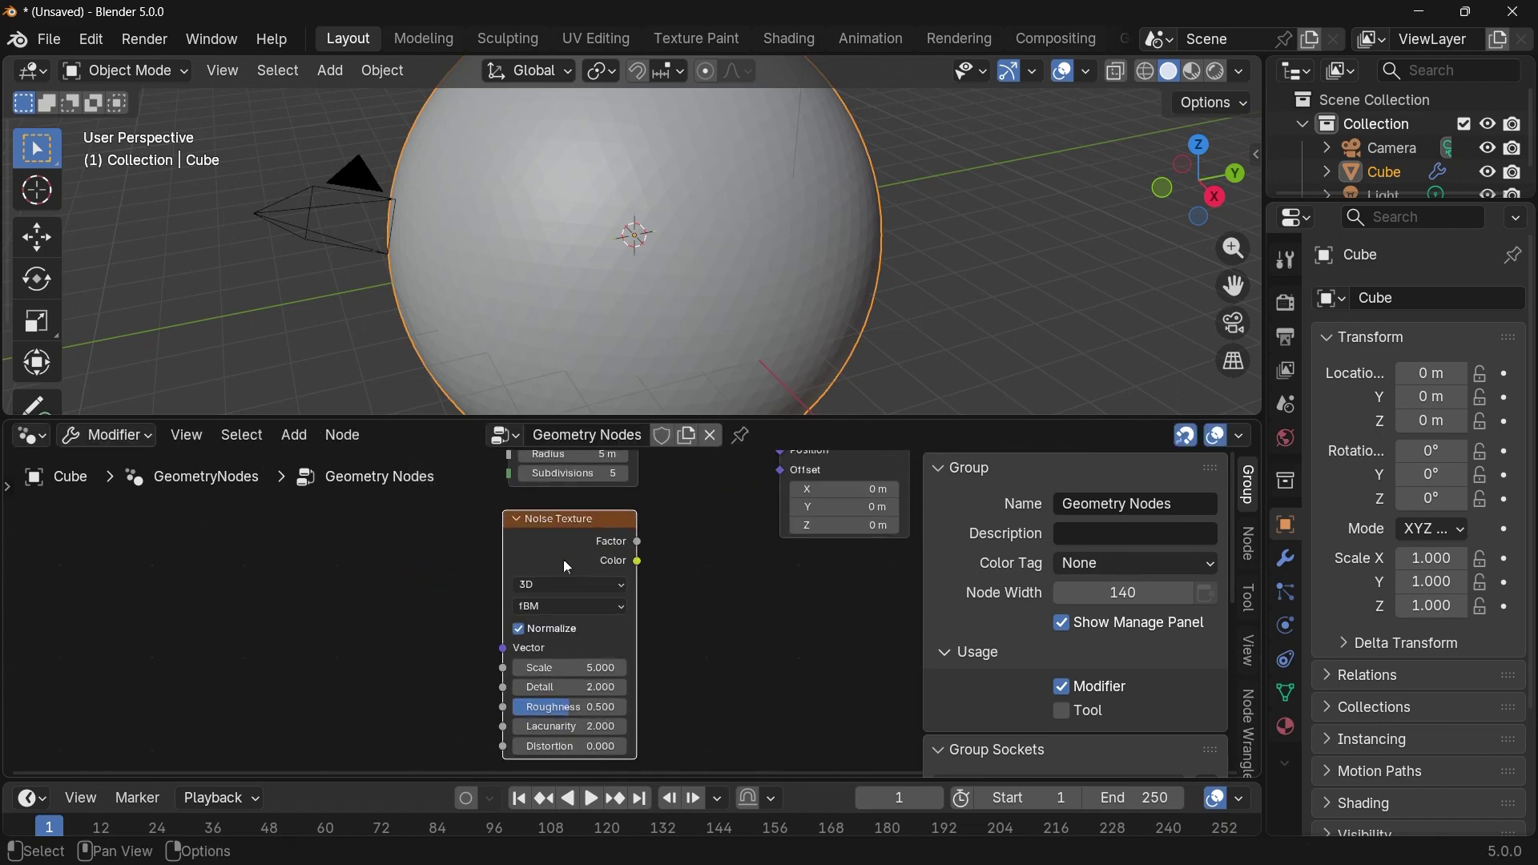
click(560, 583)
click(561, 580)
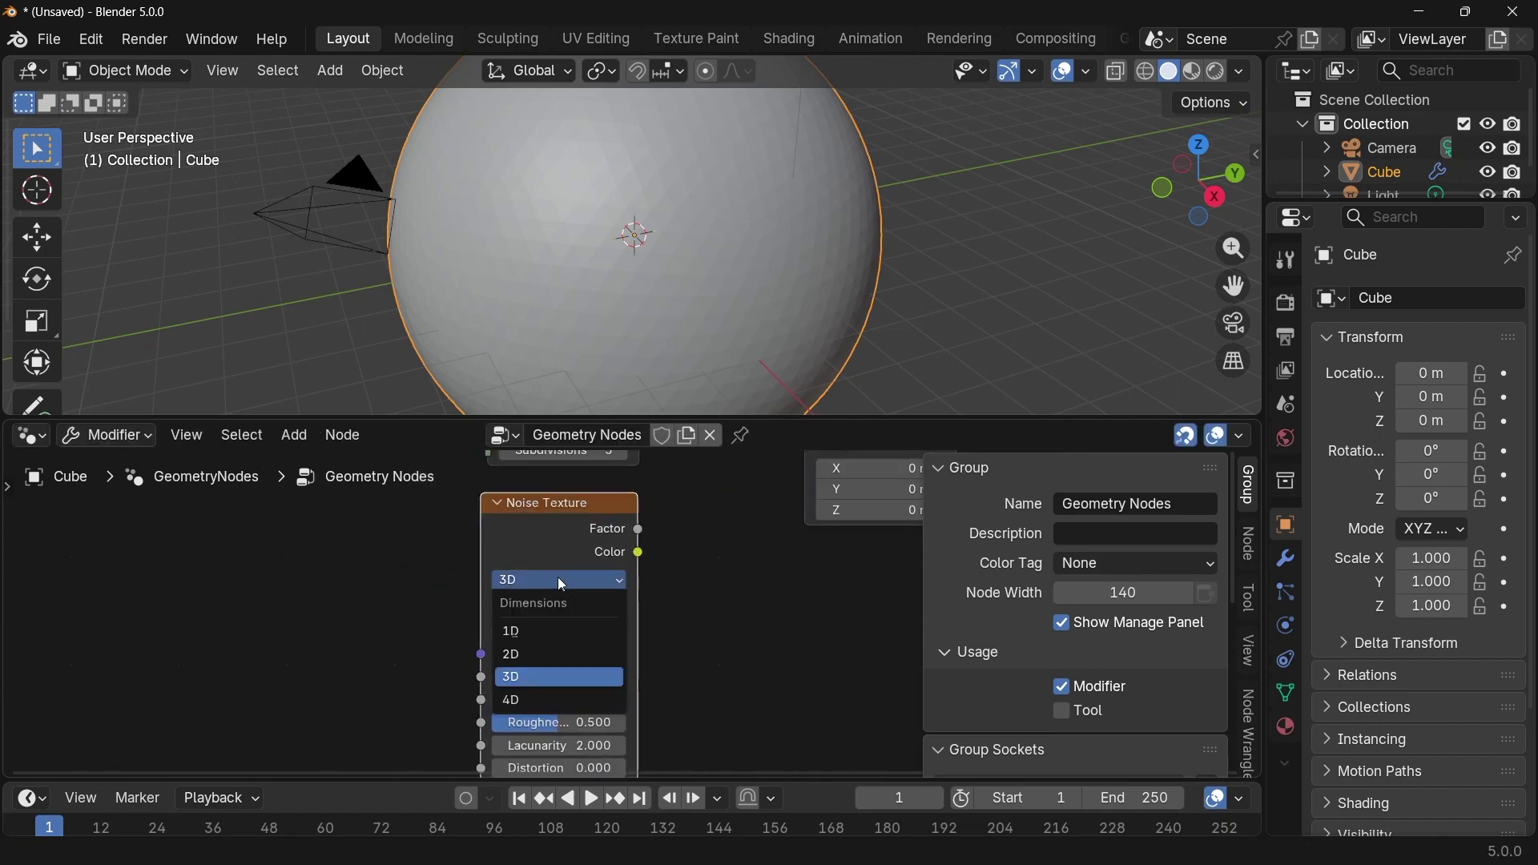
click(528, 694)
scroll(589, 553, down, 3)
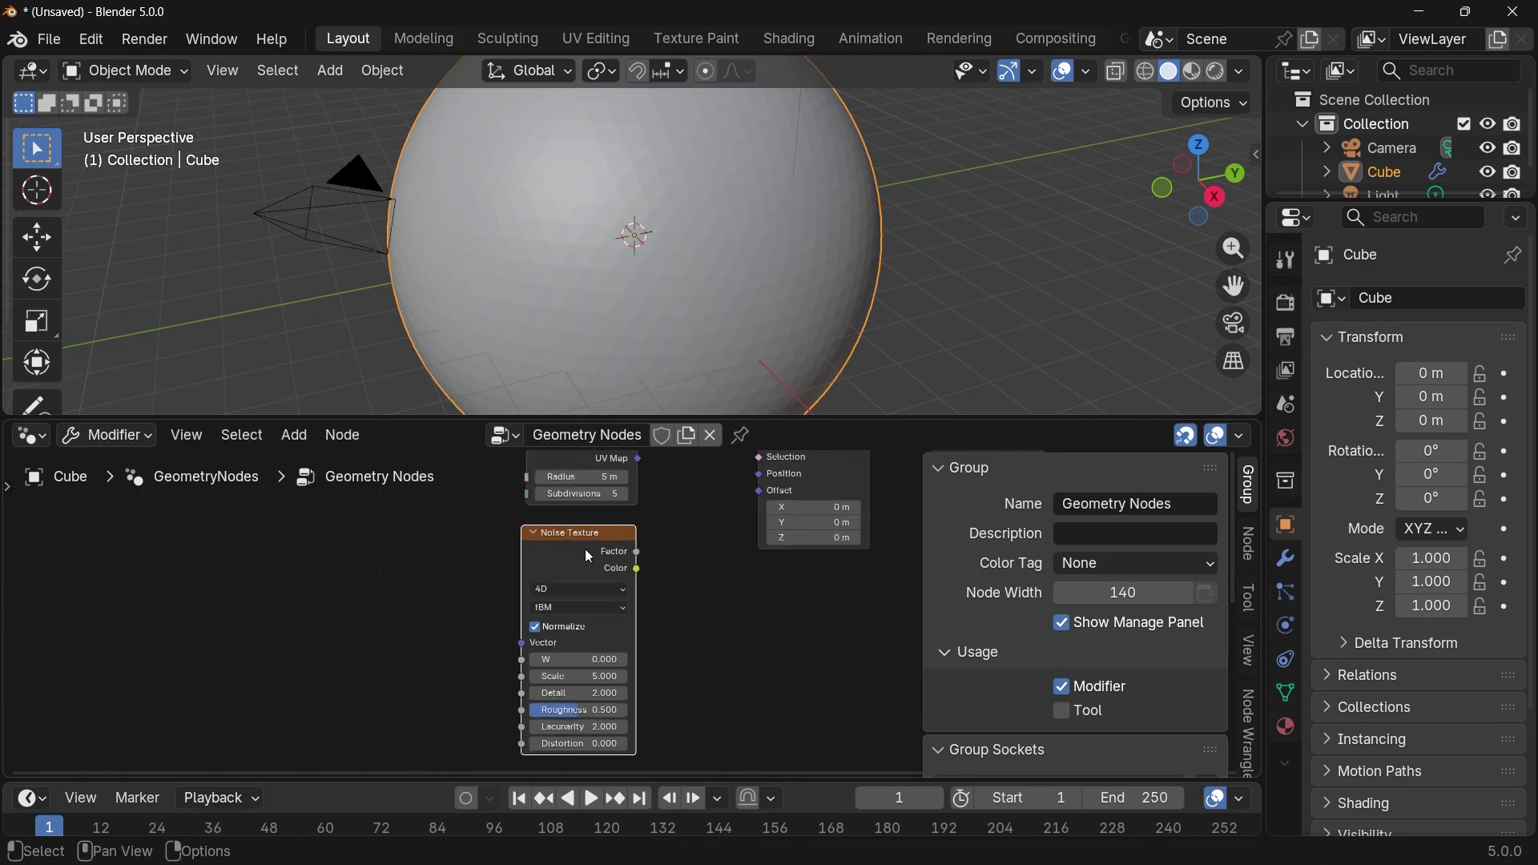
Turn the Noise Texture node into its own node group and move its Group Input and Group Output nodes closer to it.
middle_drag(764, 613, 669, 632)
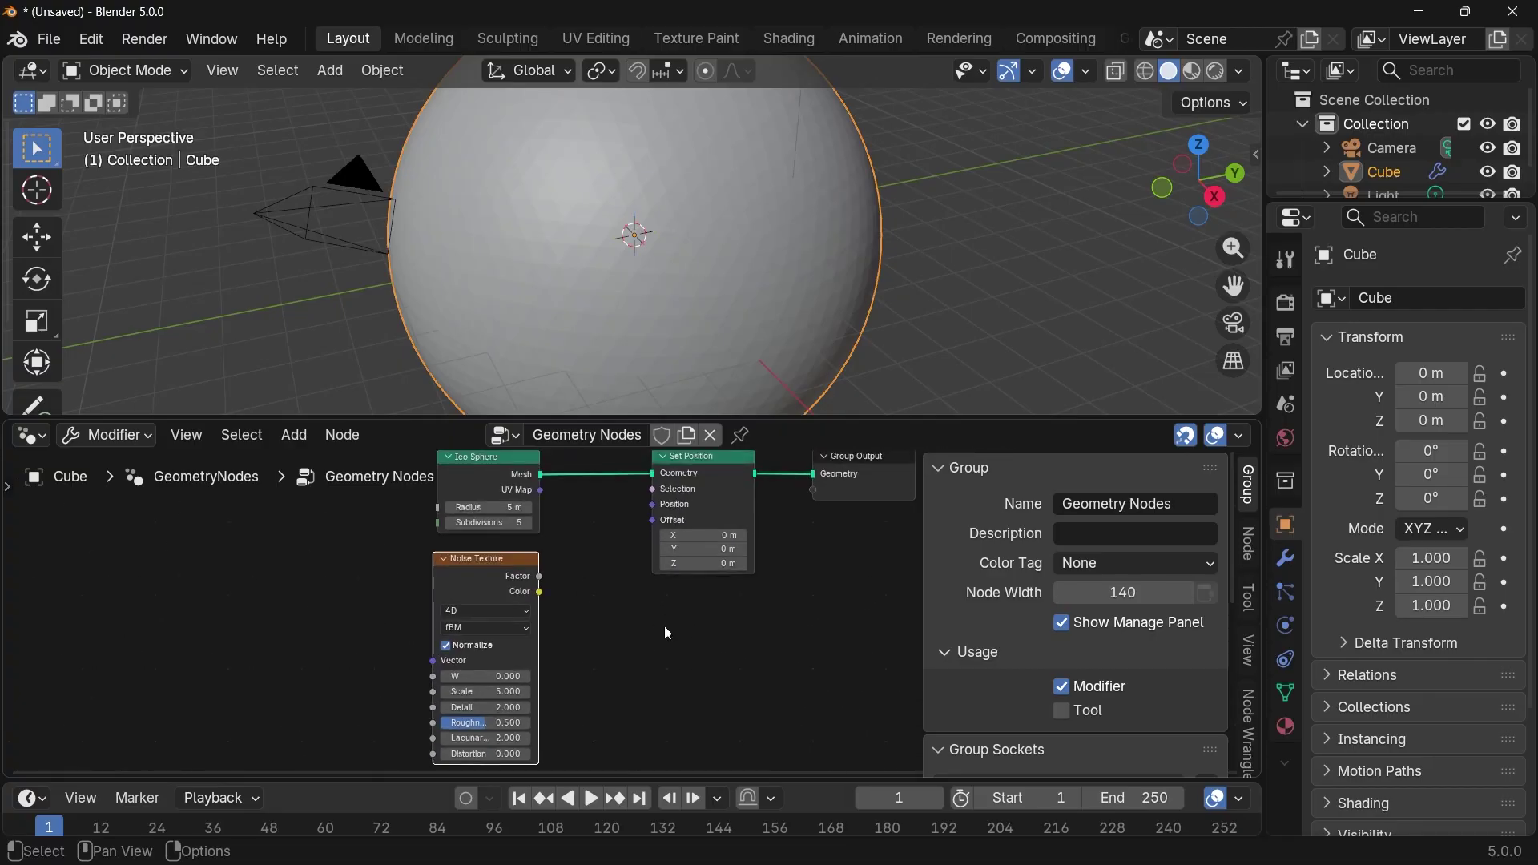
key(ctrl+g)
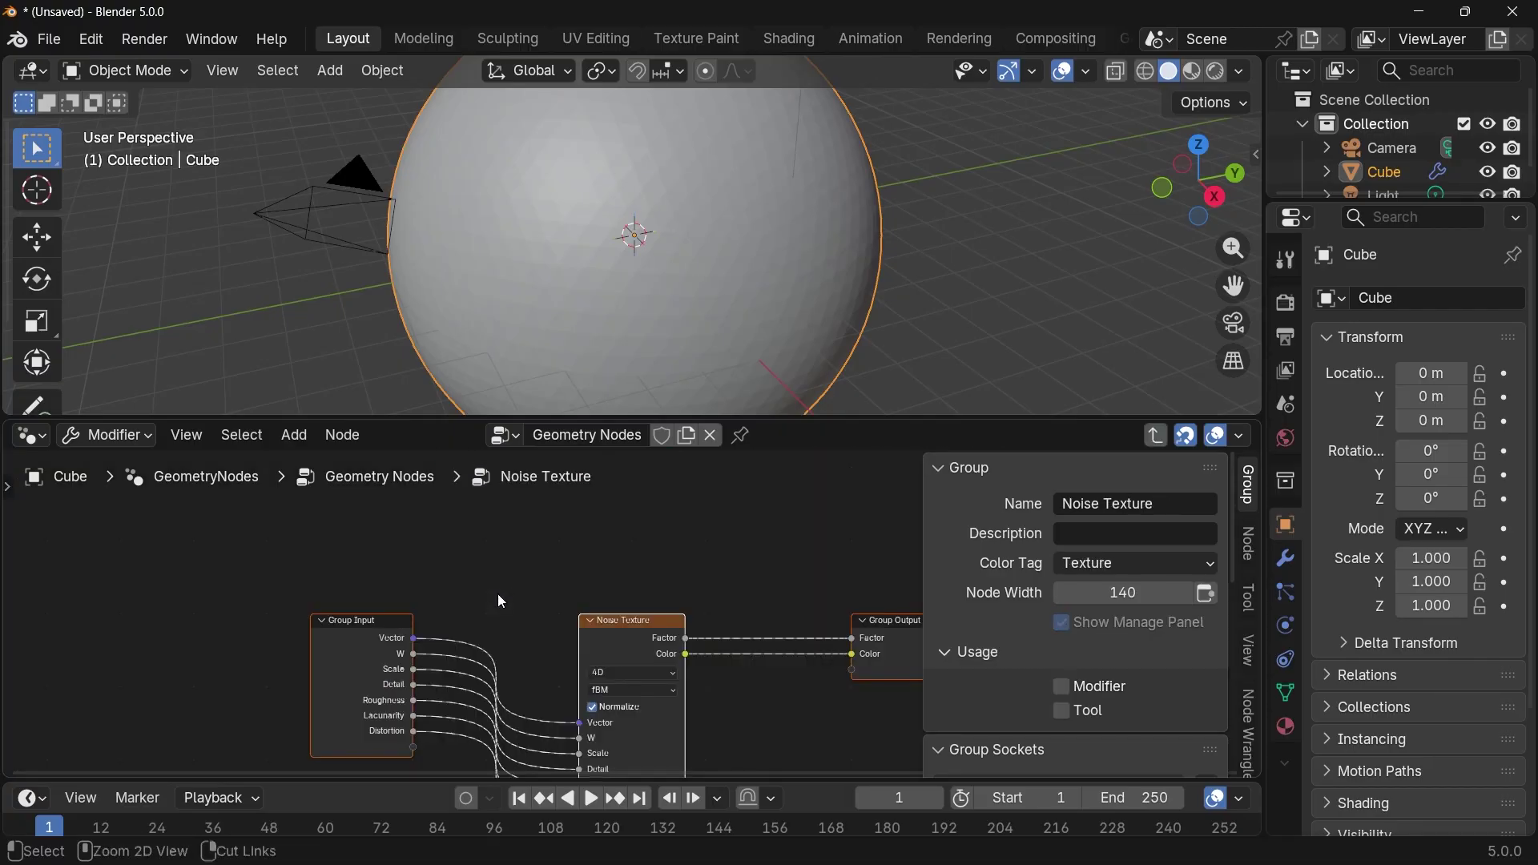
middle_drag(645, 646, 596, 599)
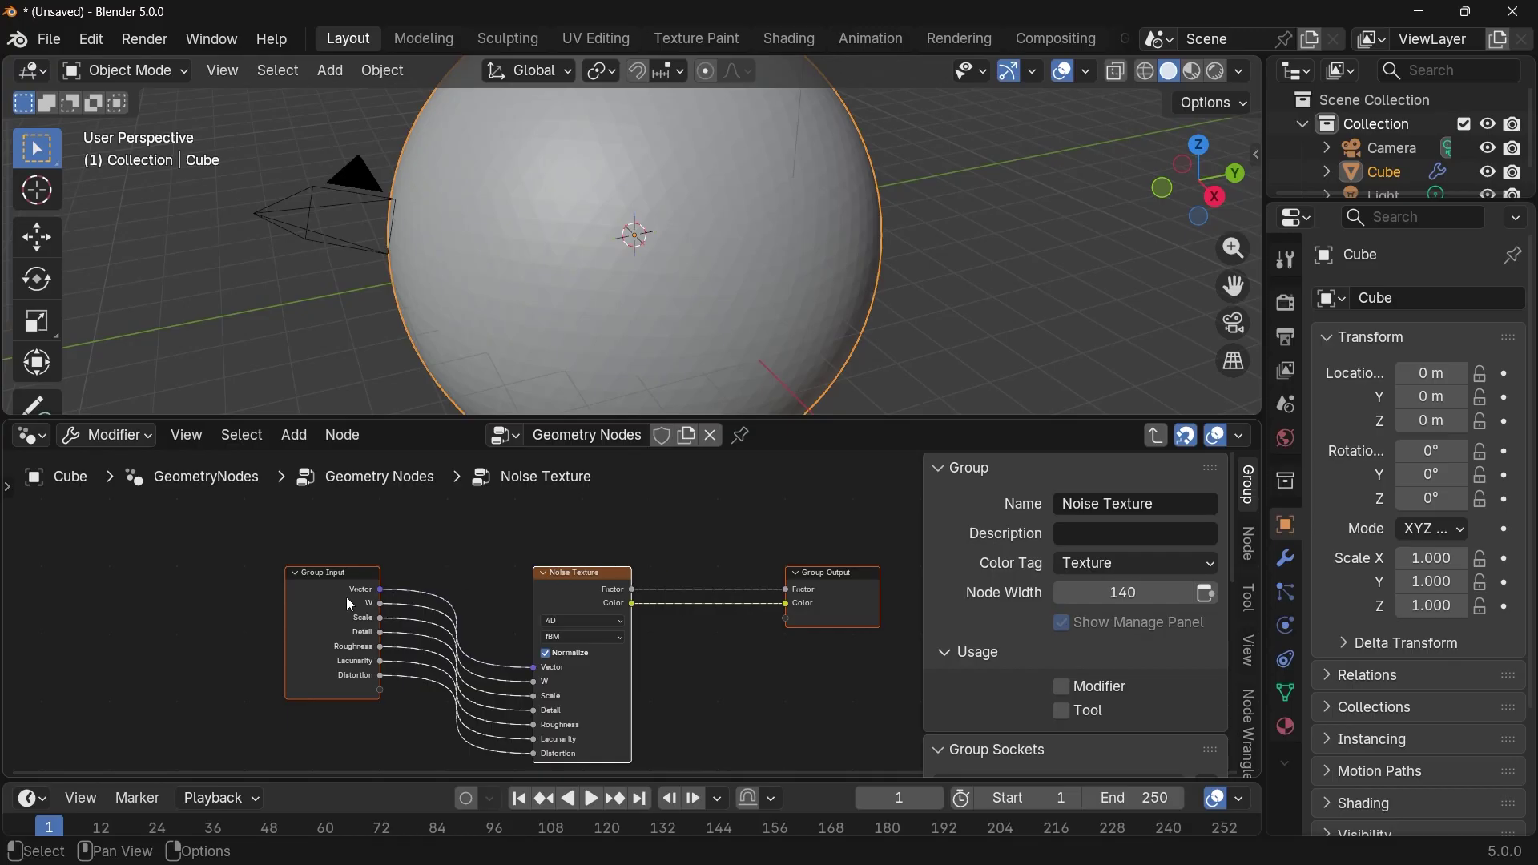
drag(354, 599, 422, 667)
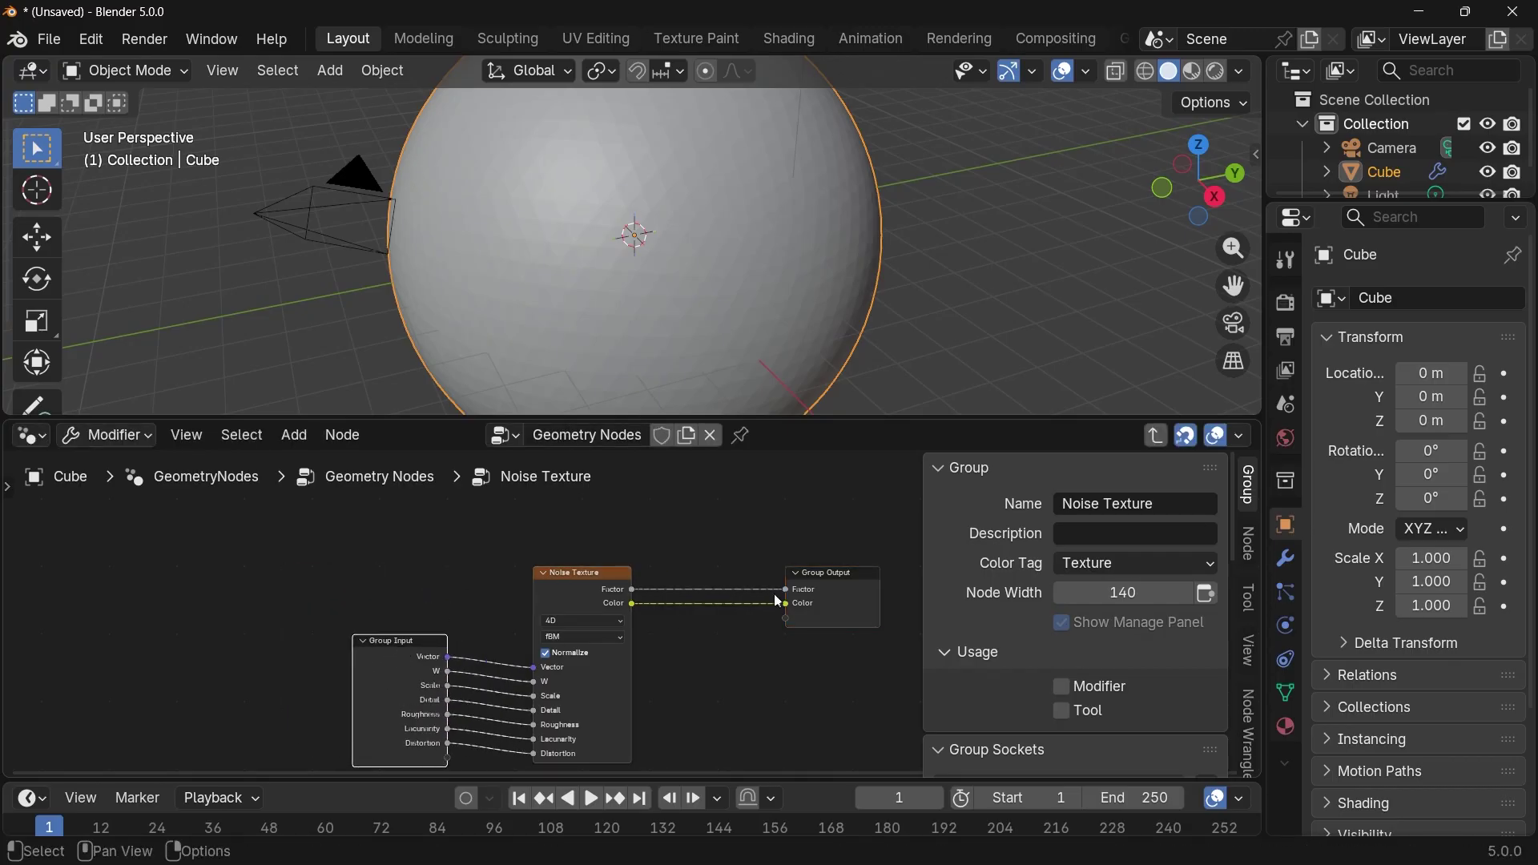
drag(835, 597, 767, 598)
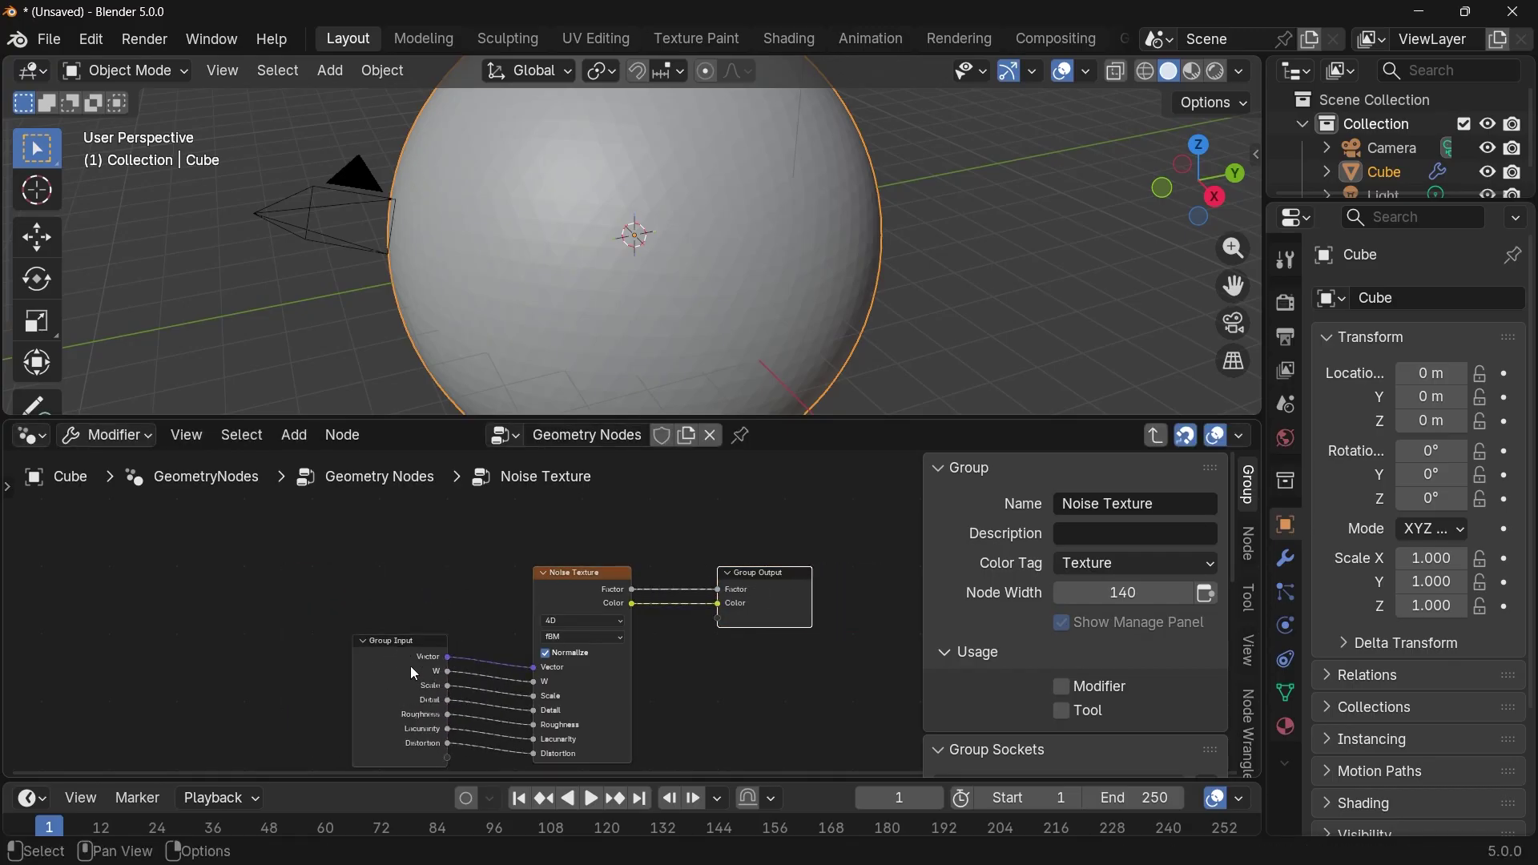
drag(410, 666, 450, 652)
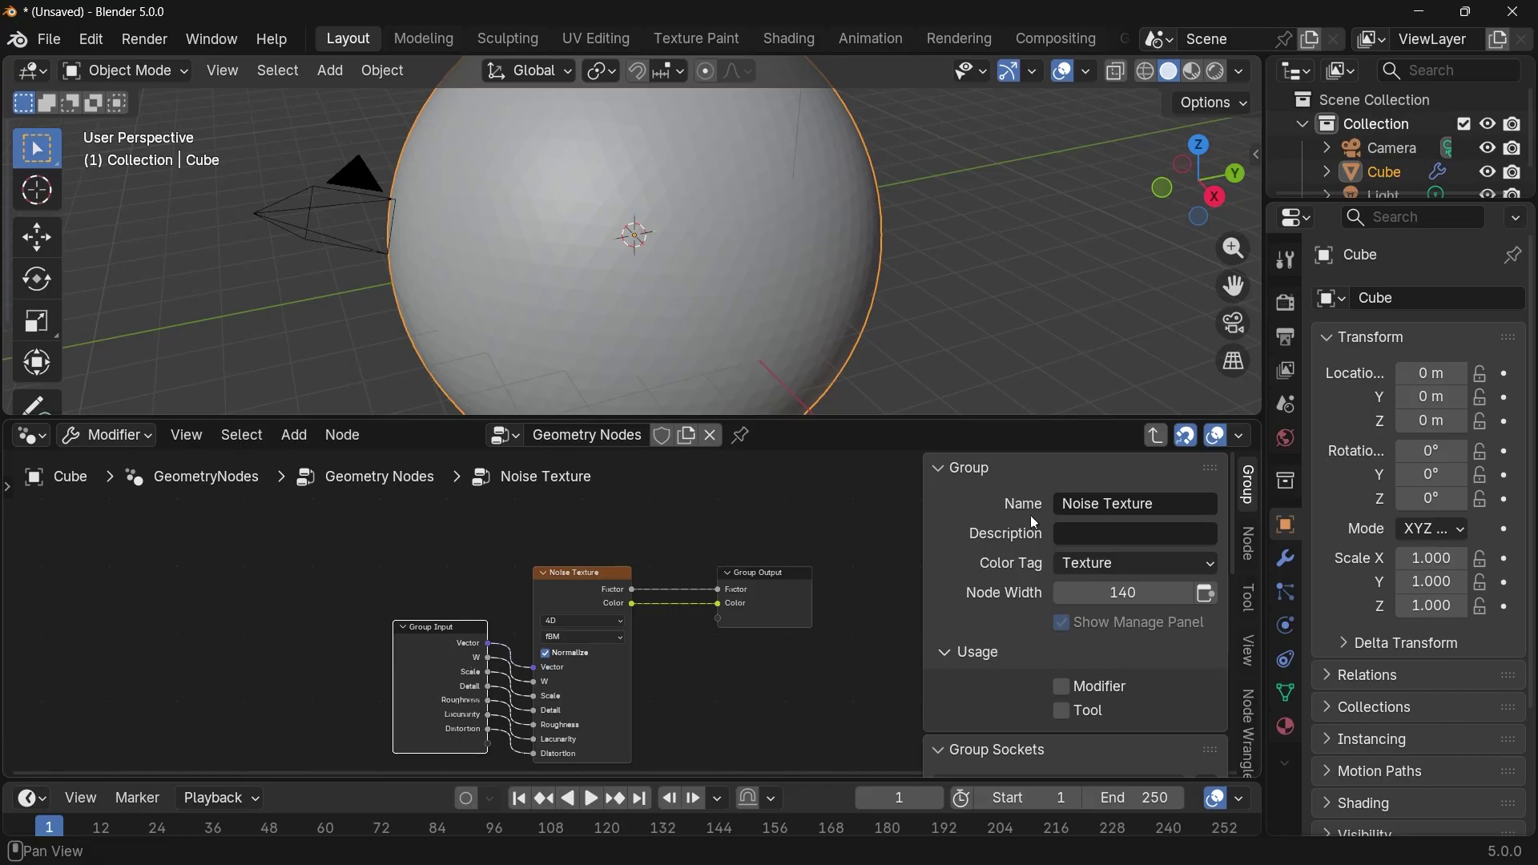
Return to the parent node tree and name both the group node's label and its node group "Looping Noise Texture".
click(1156, 437)
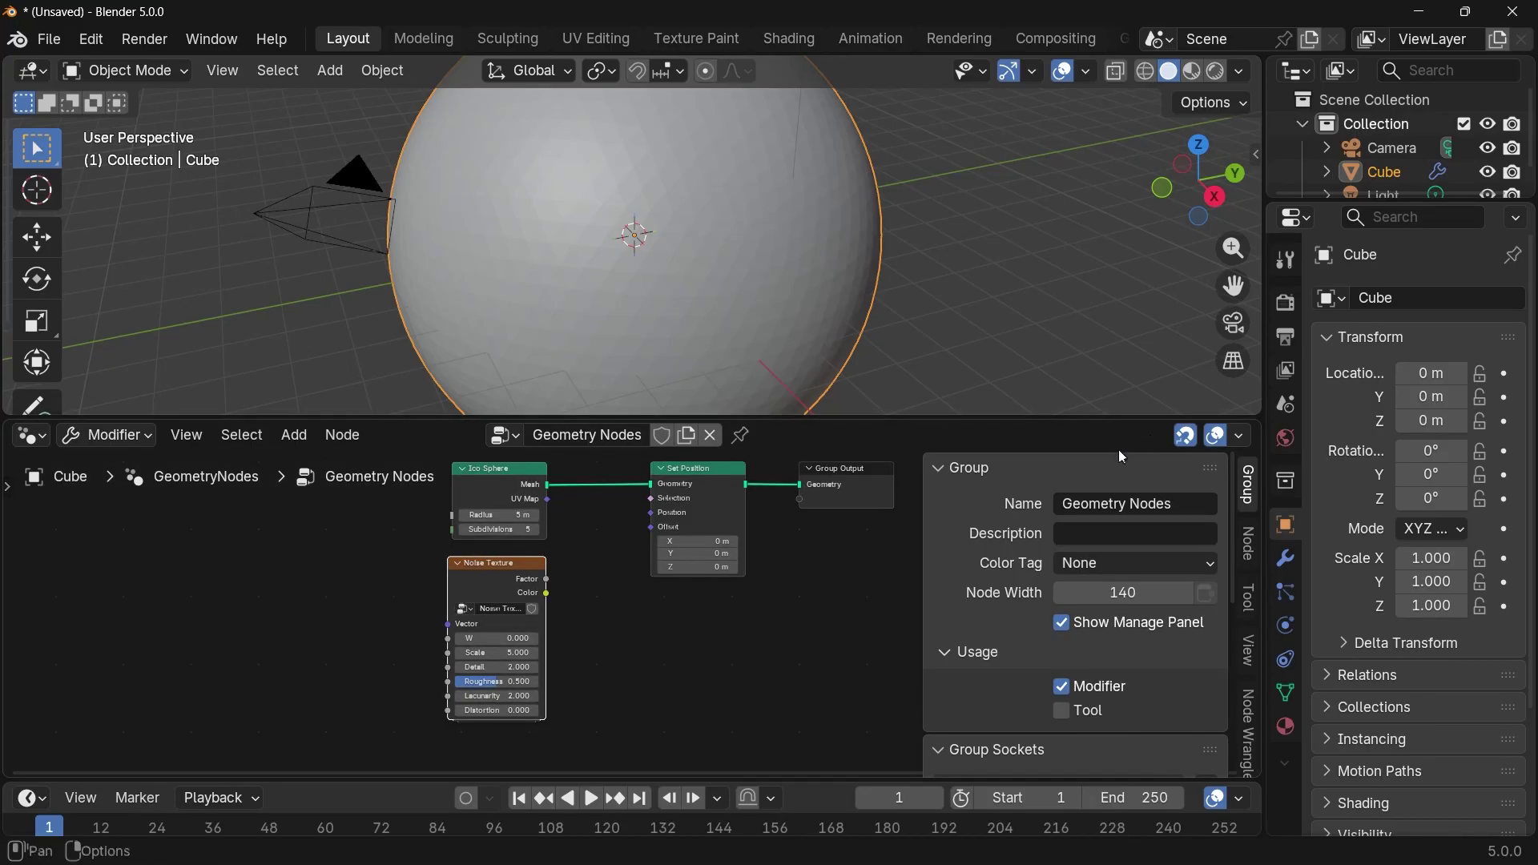
scroll(583, 658, up, 10)
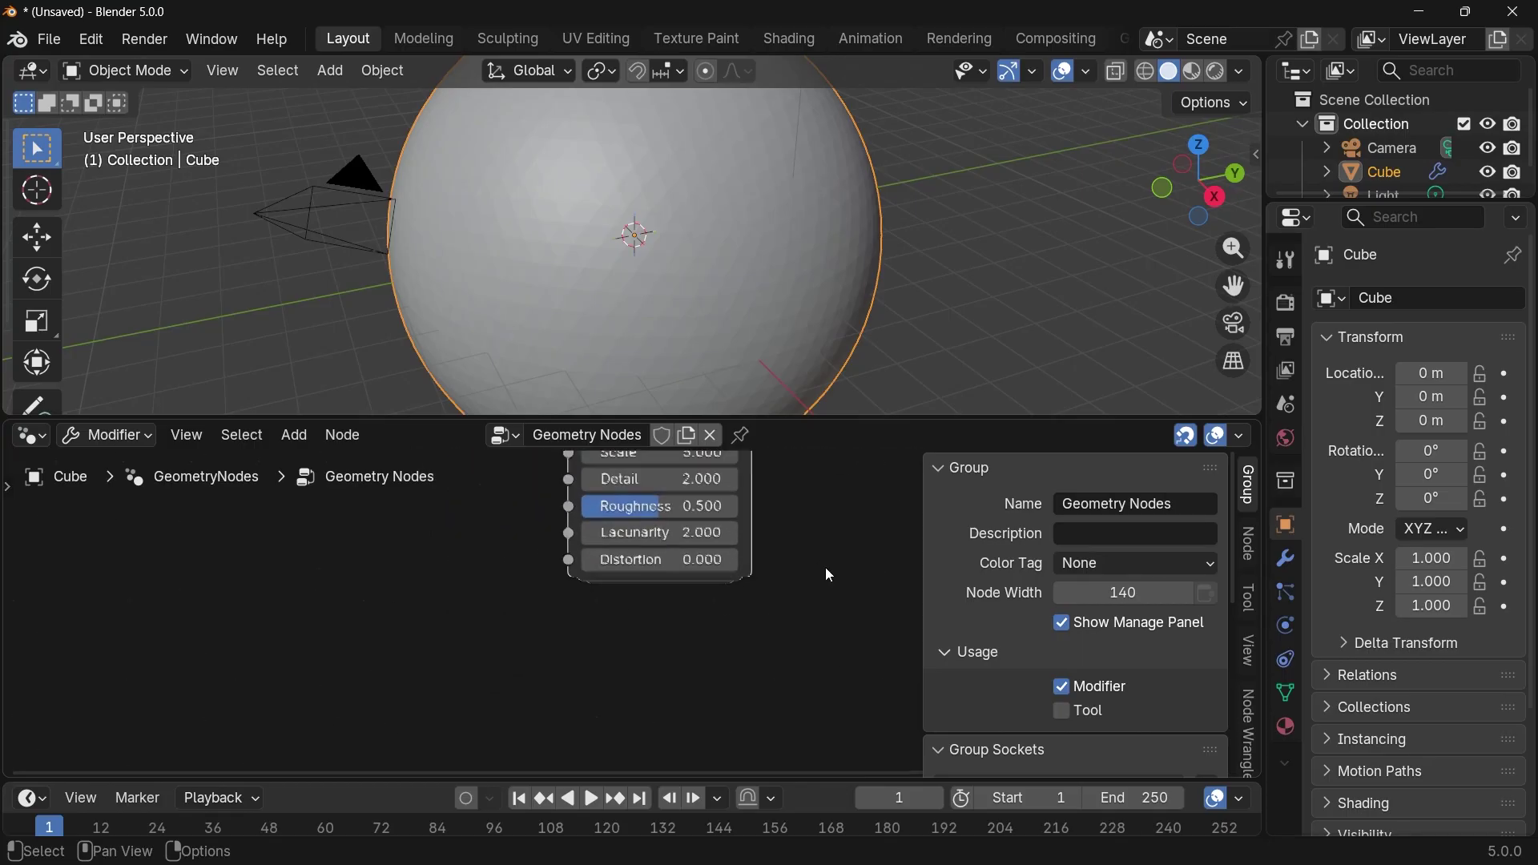
middle_drag(814, 575, 739, 615)
scroll(721, 619, up, 2)
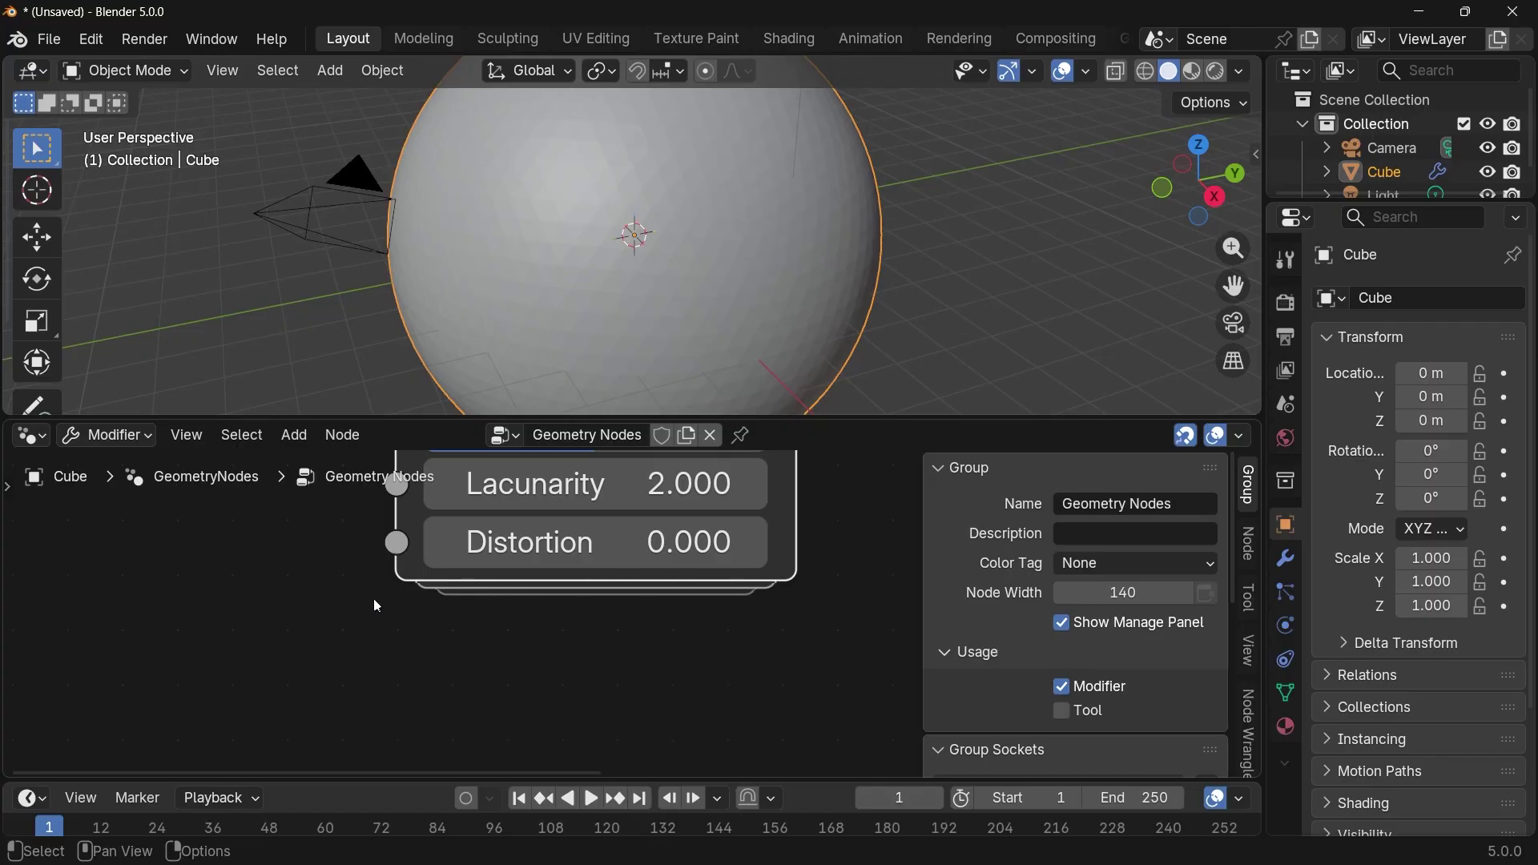
scroll(631, 530, down, 3)
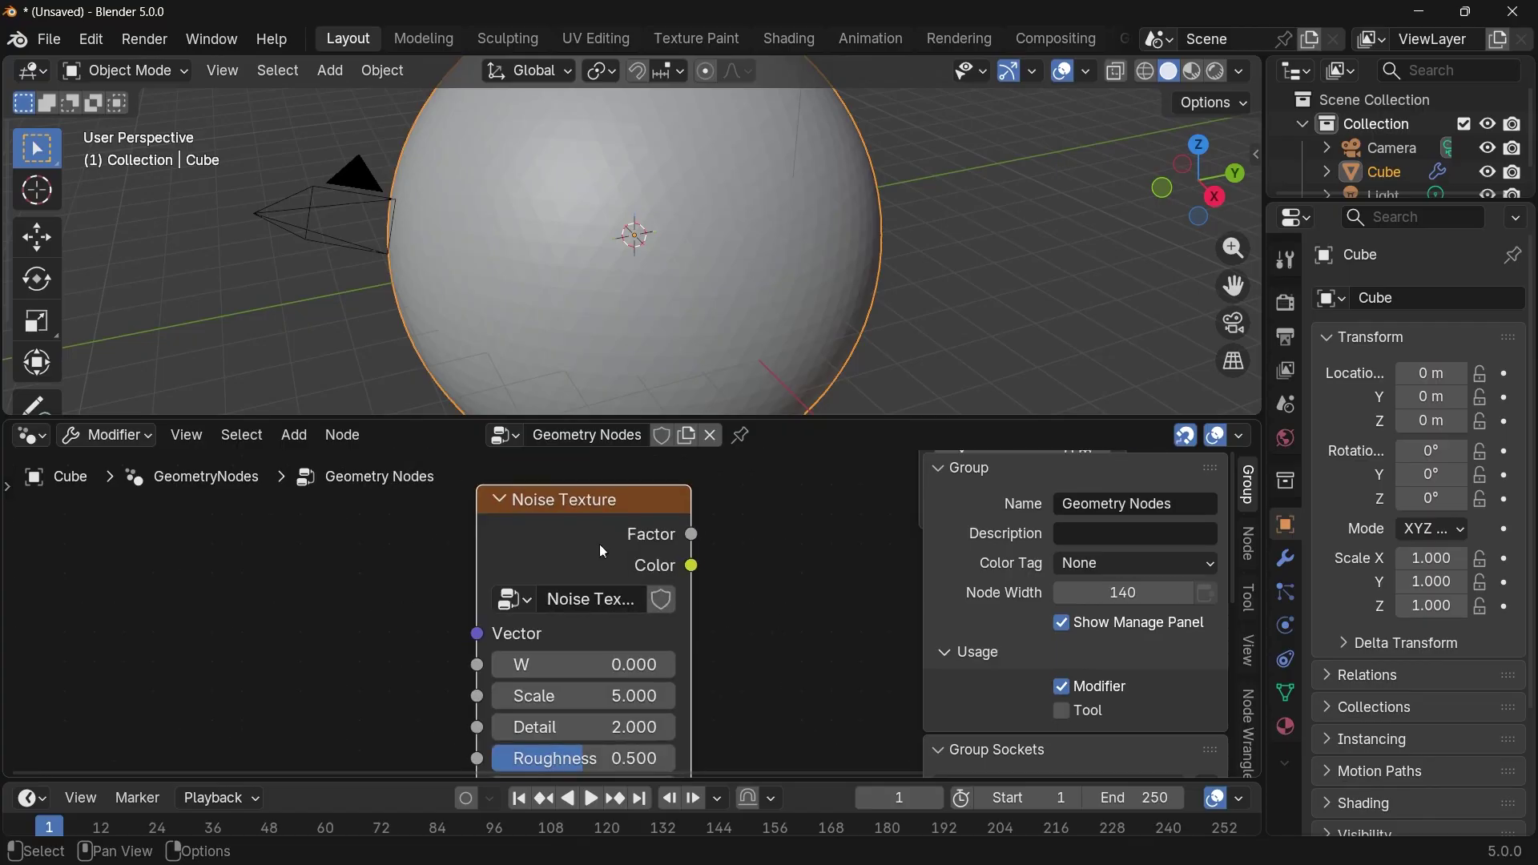
key(F2)
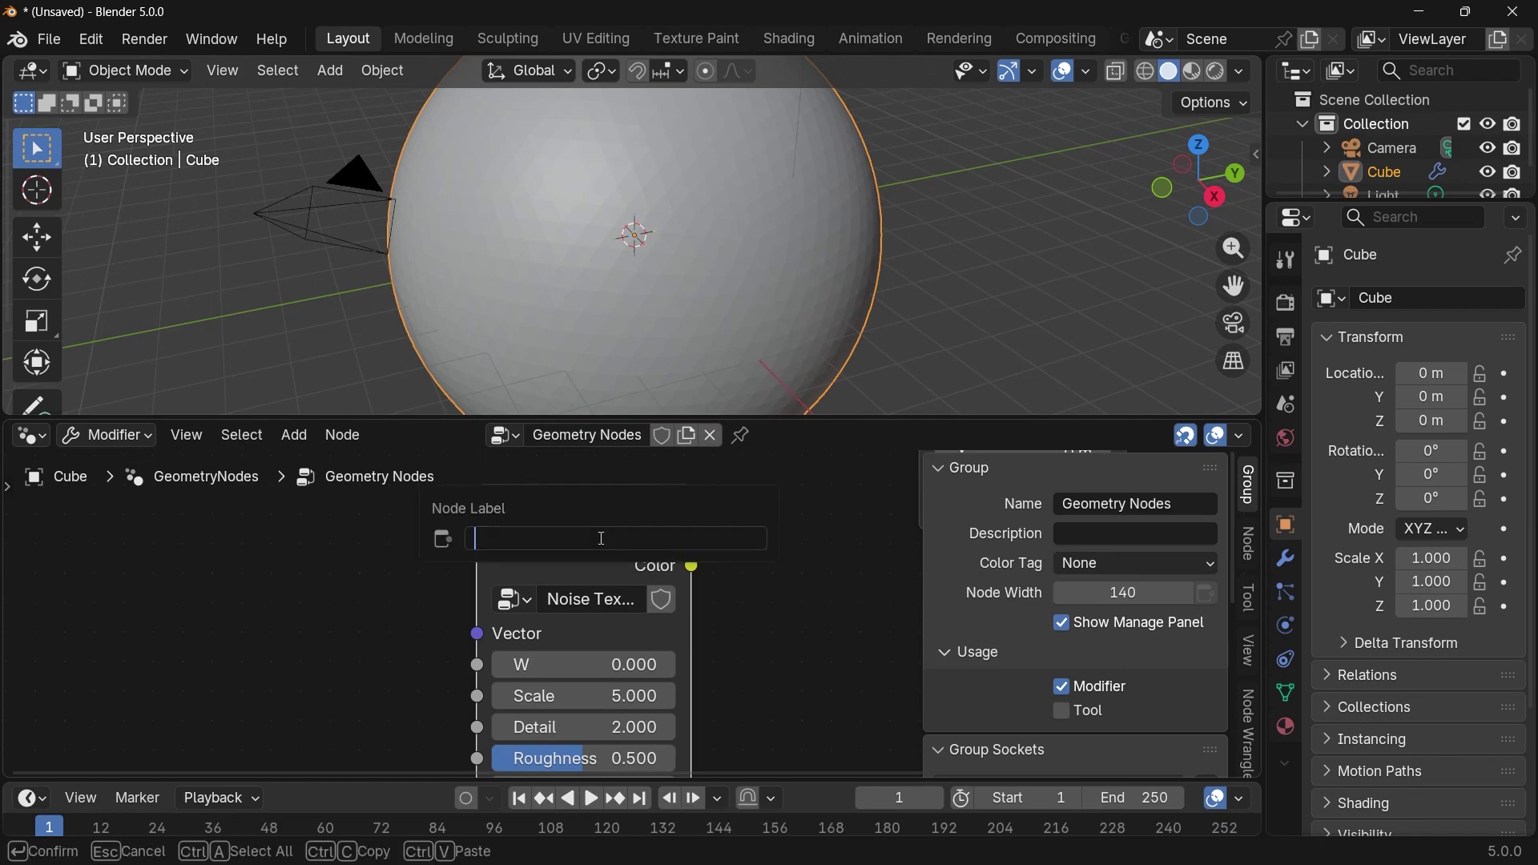
text(Looping Noise Texture)
key(Return)
click(581, 597)
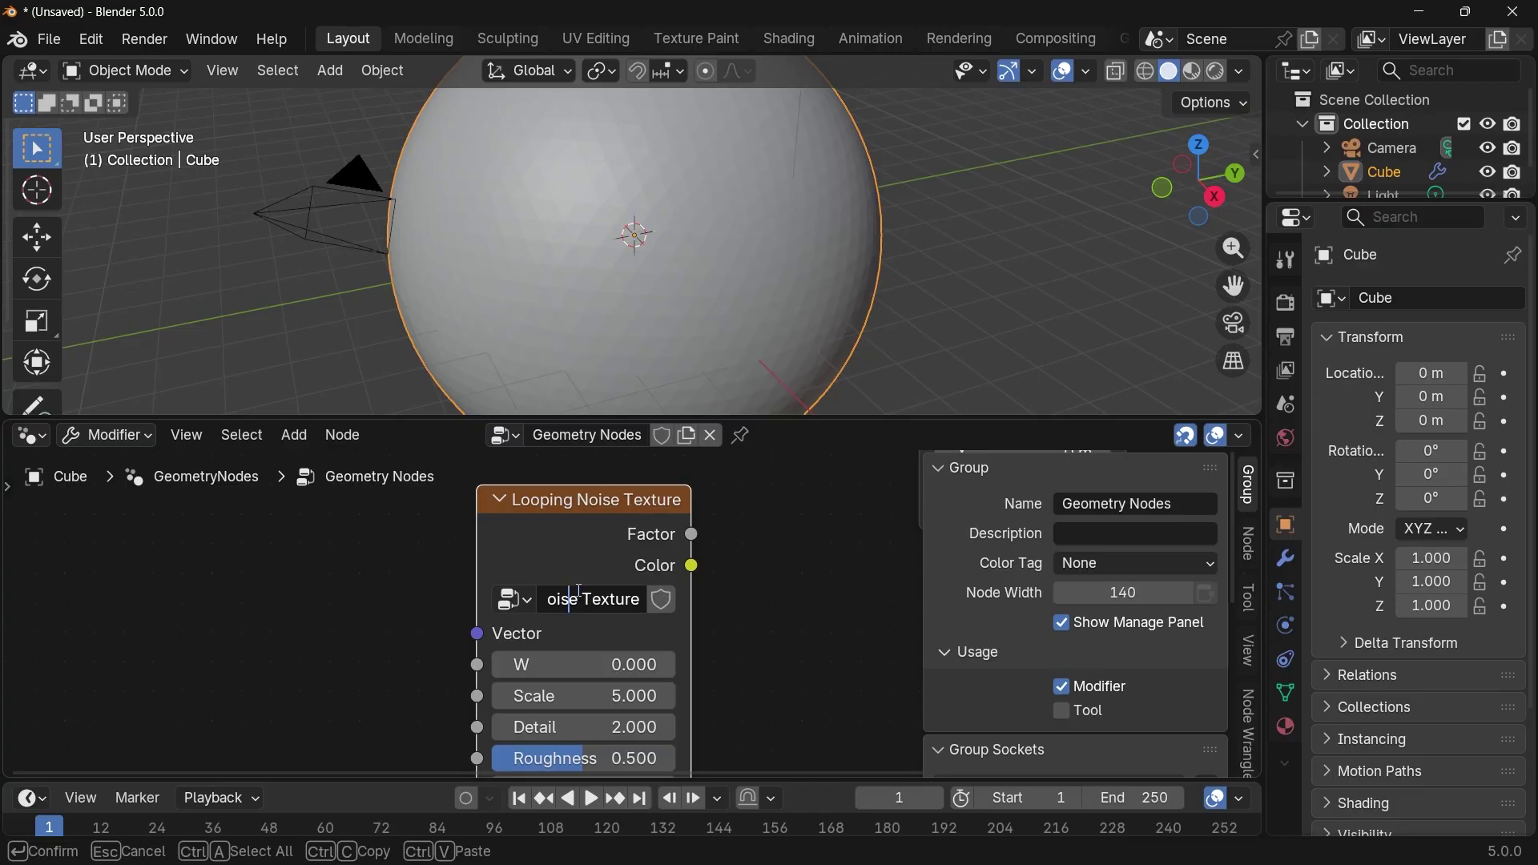
key(Return)
scroll(670, 645, down, 2)
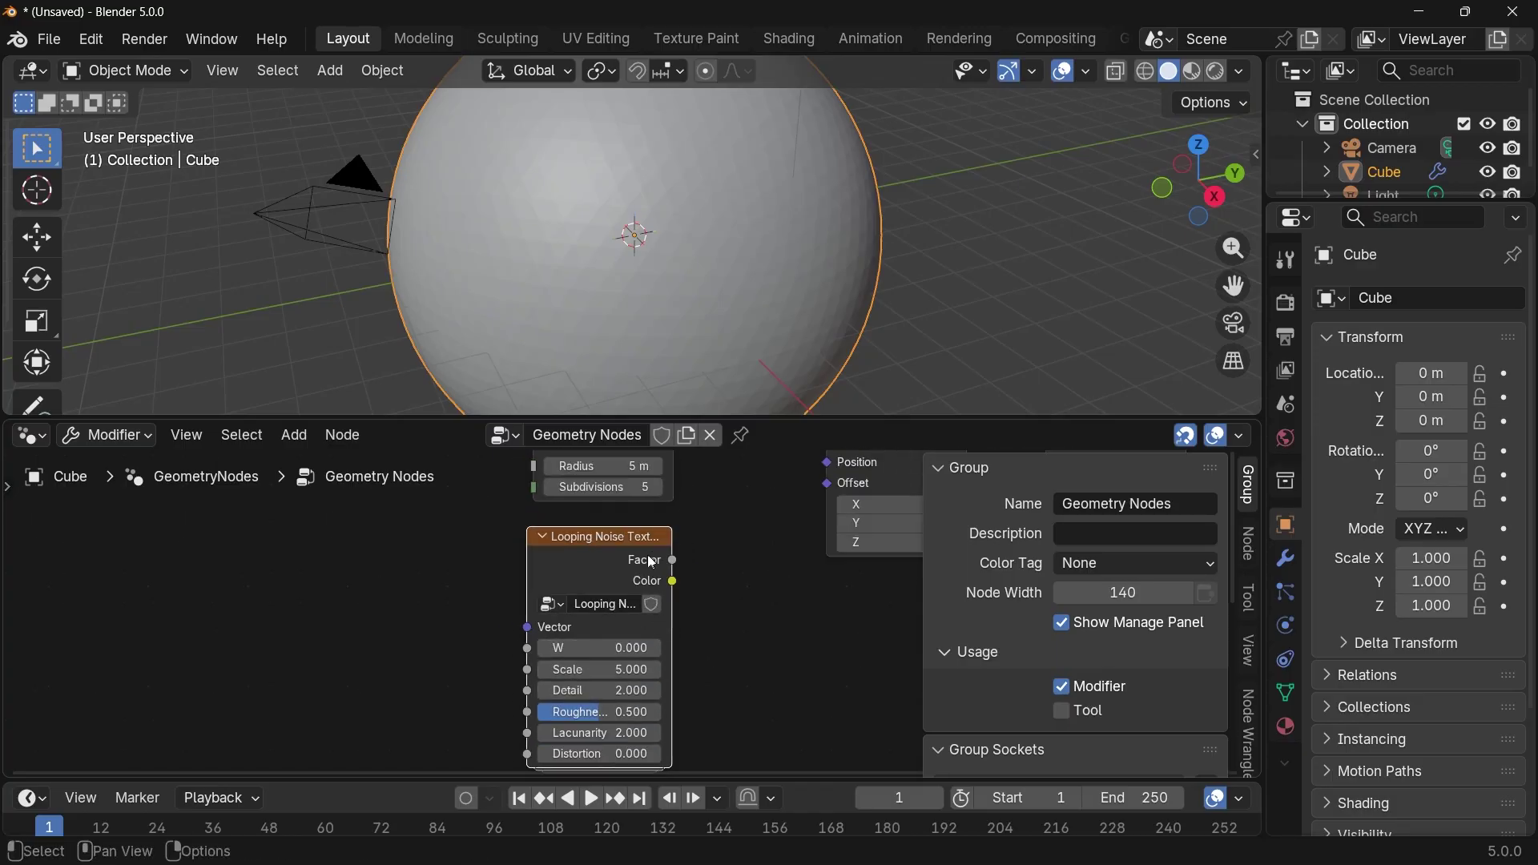
Inside the Looping Noise Texture group, remove the Factor output socket and move the Group Output node closer to the Noise Texture.
key(Tab)
scroll(551, 583, down, 2)
scroll(646, 579, up, 1)
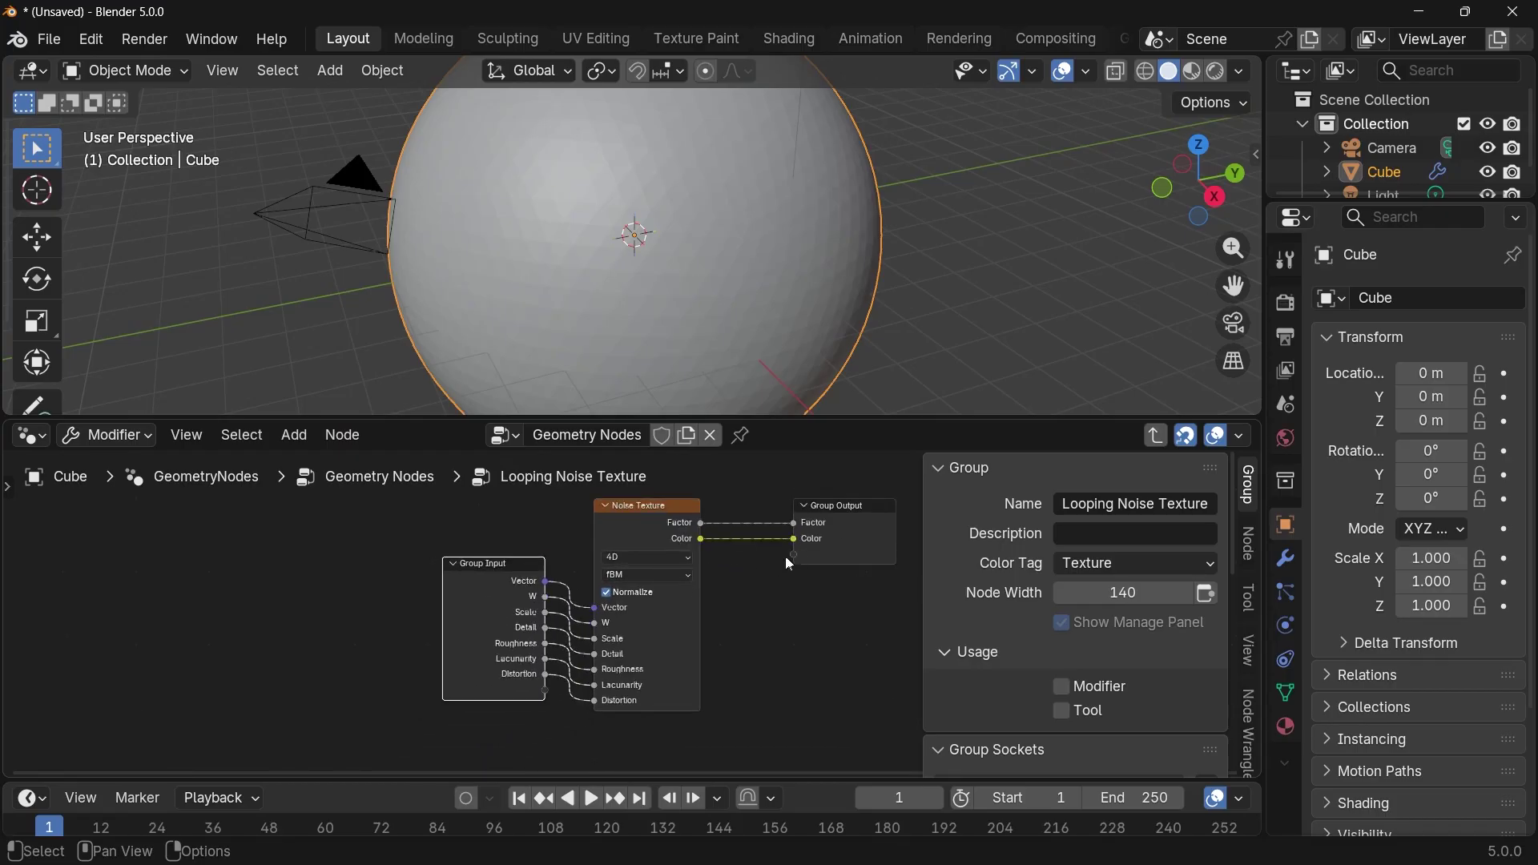
scroll(1030, 644, down, 5)
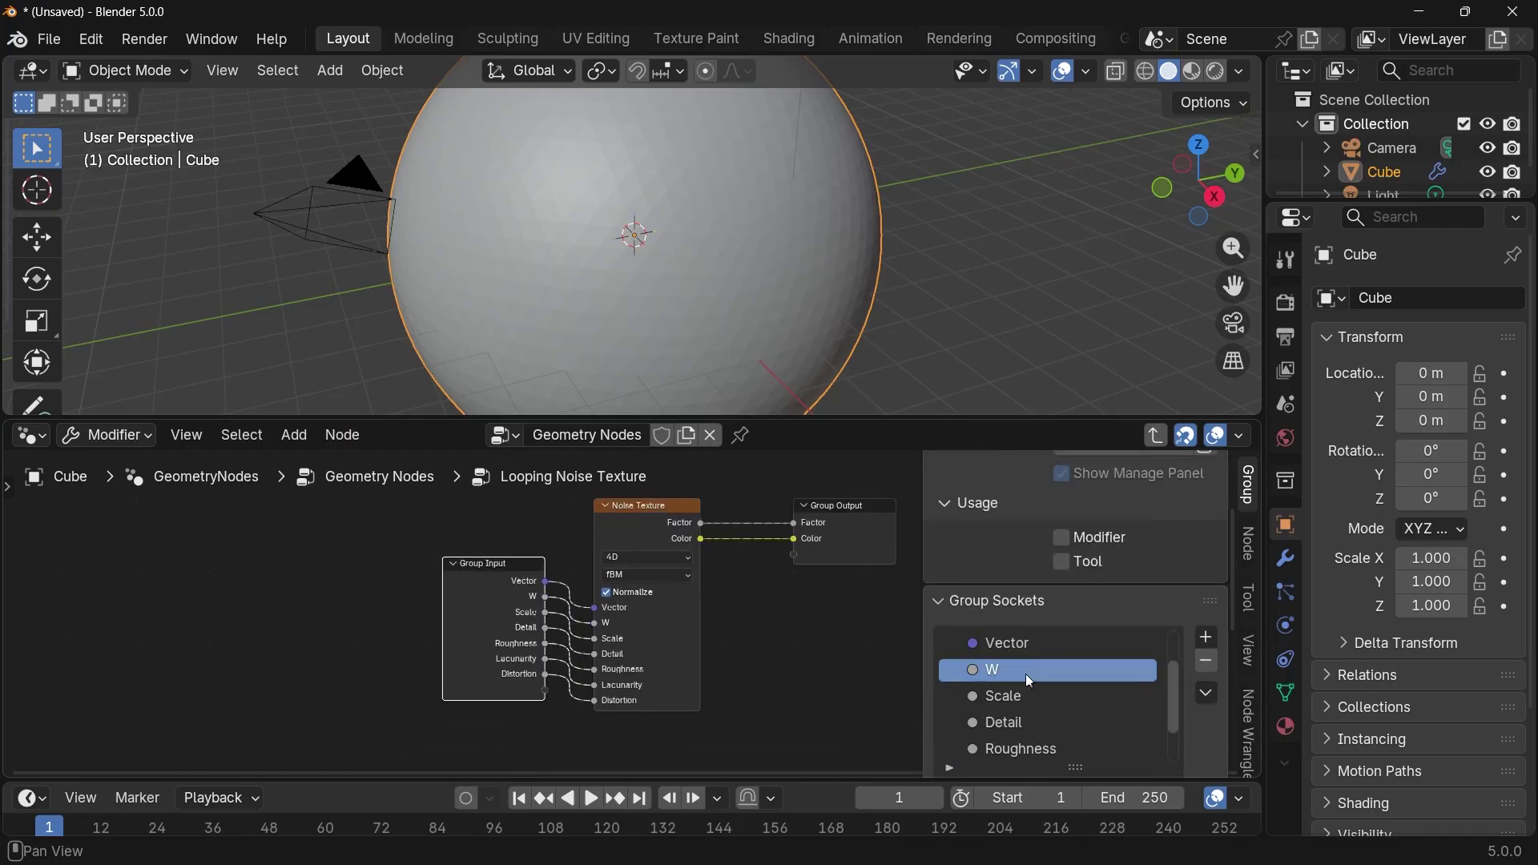
scroll(1034, 708, up, 2)
click(1086, 639)
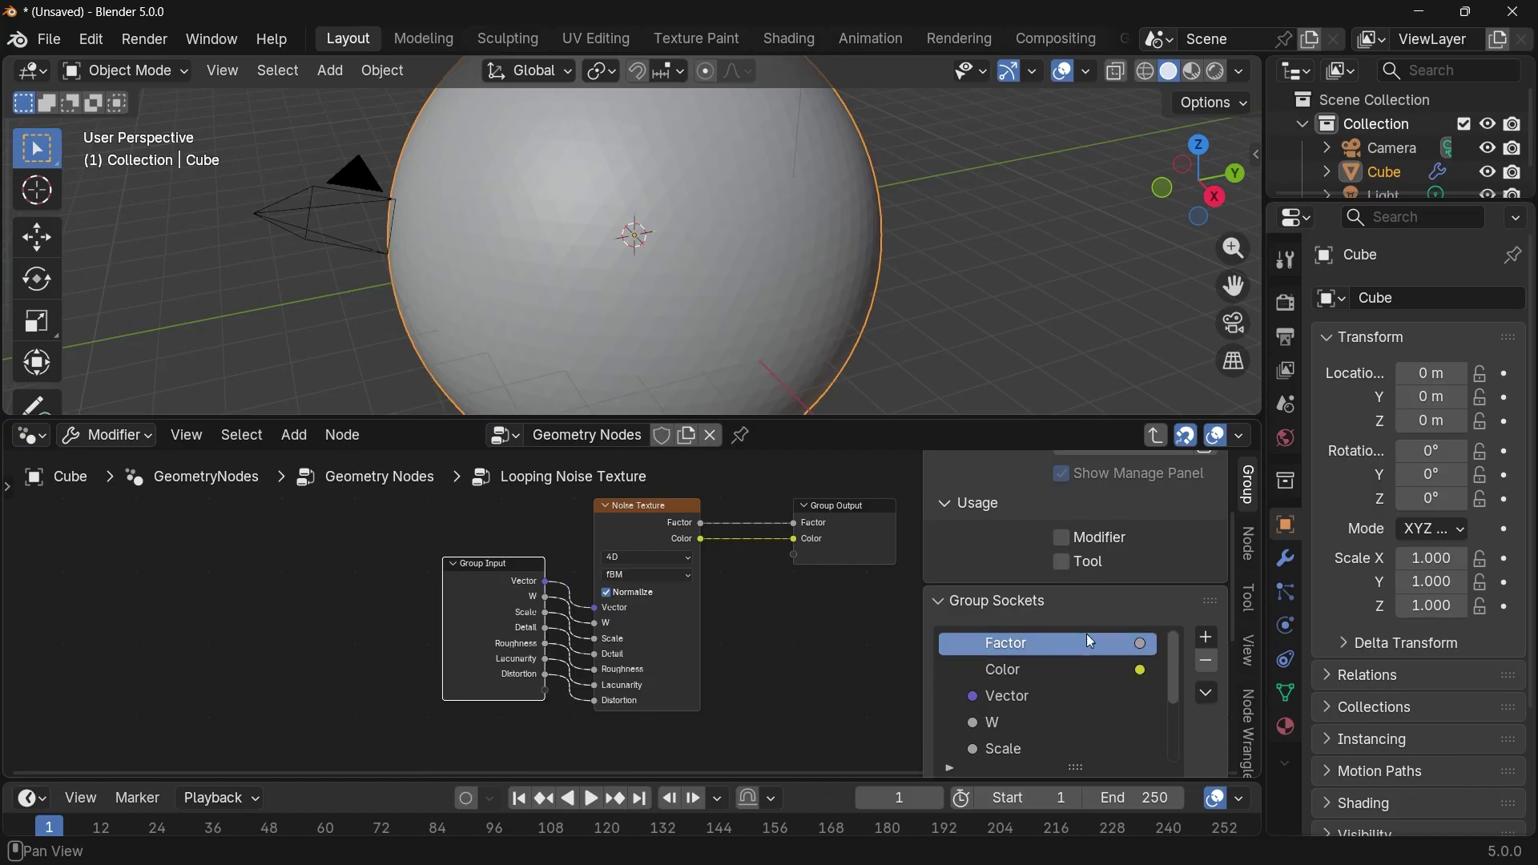
click(1207, 662)
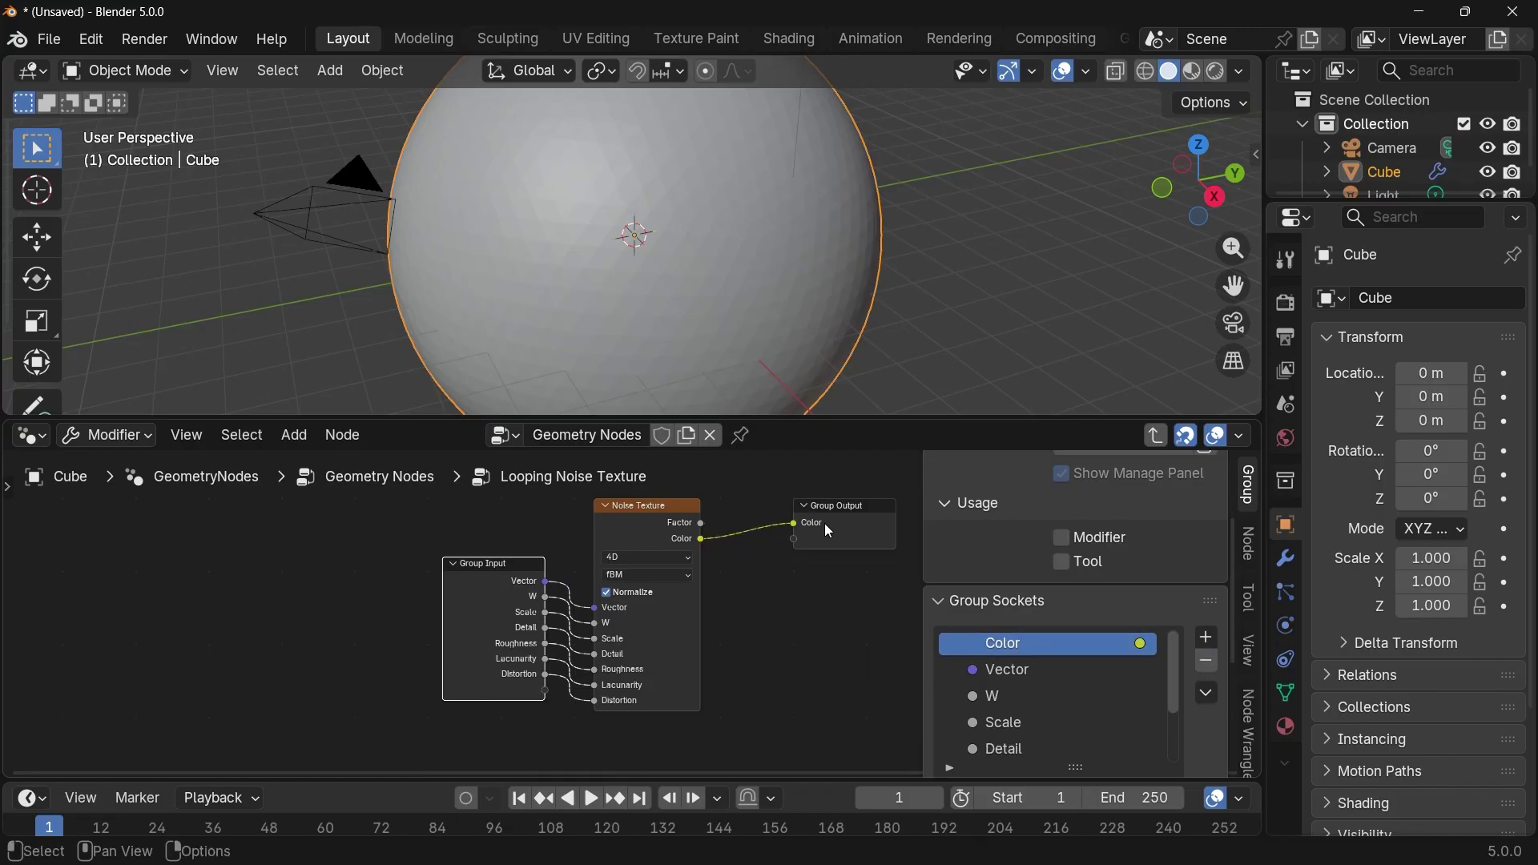
drag(829, 531, 771, 531)
Move the Group Input node slightly away from the Noise Texture and rename the group's W input socket to W_Max.
click(515, 603)
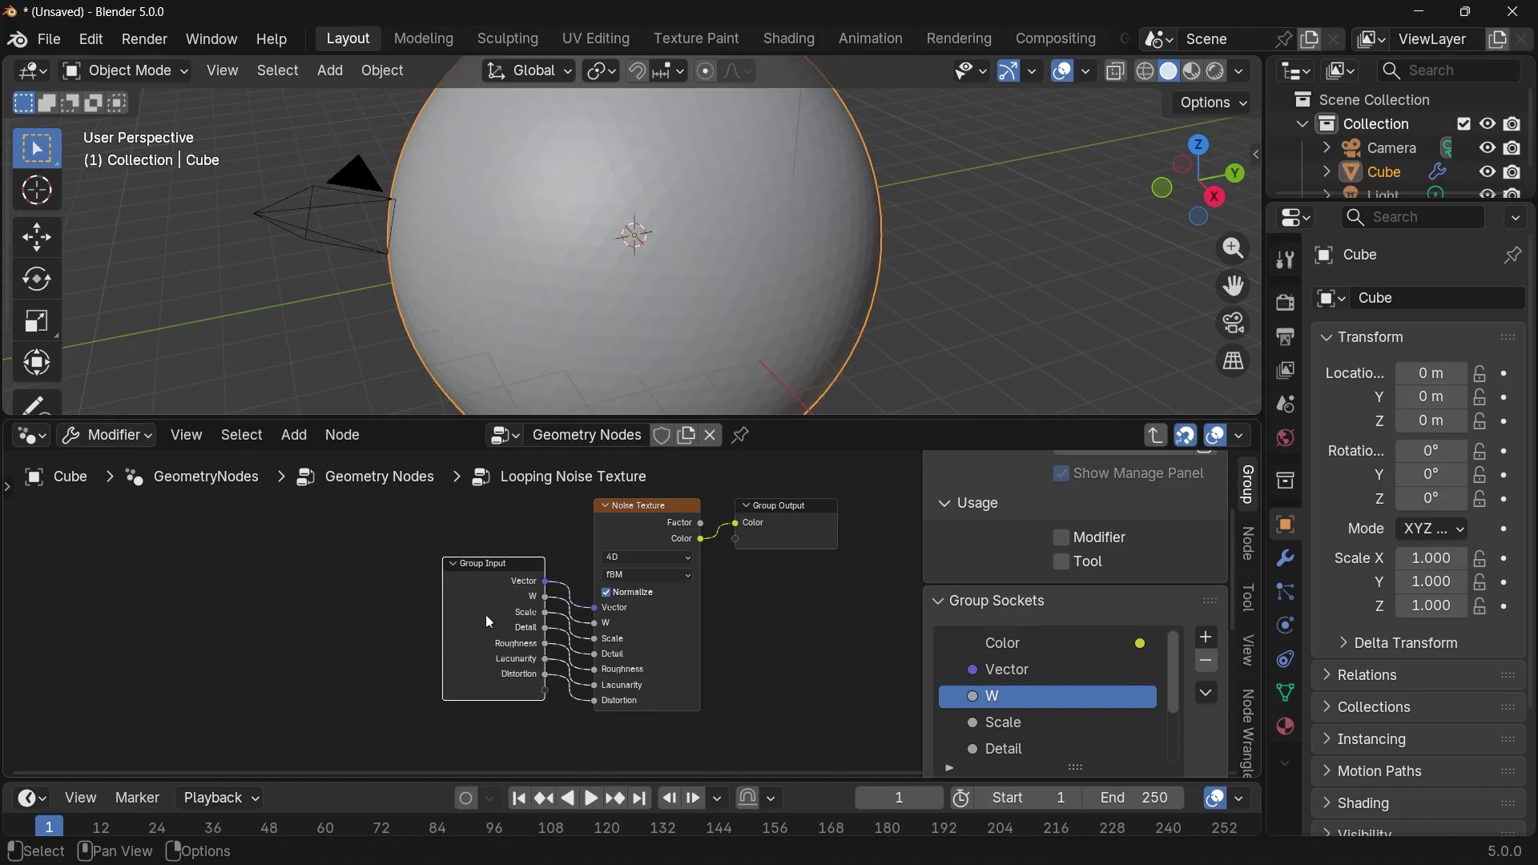
drag(490, 622, 453, 618)
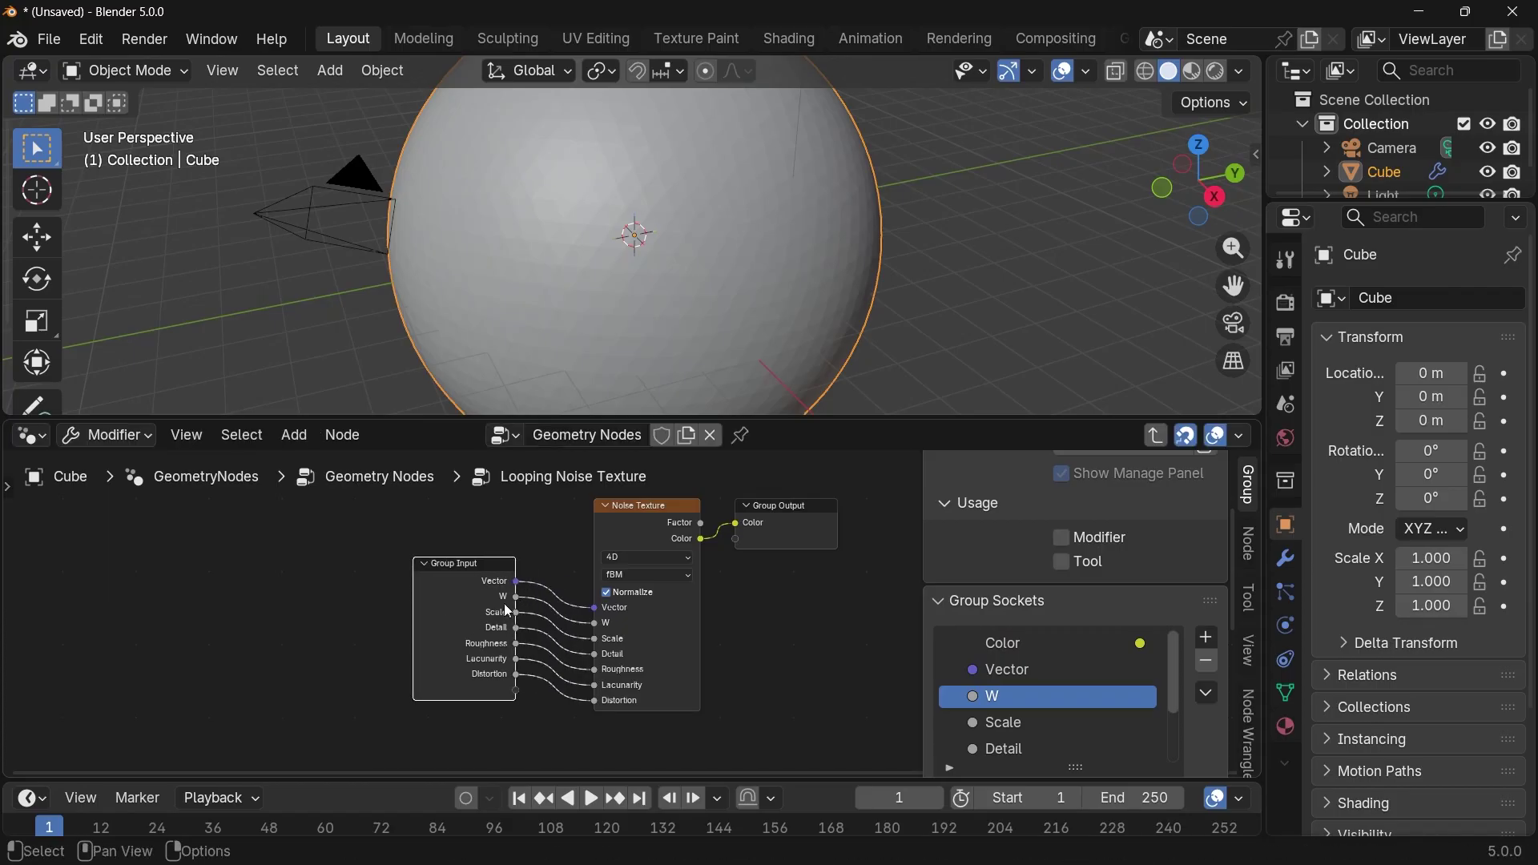
mouse_move(502, 606)
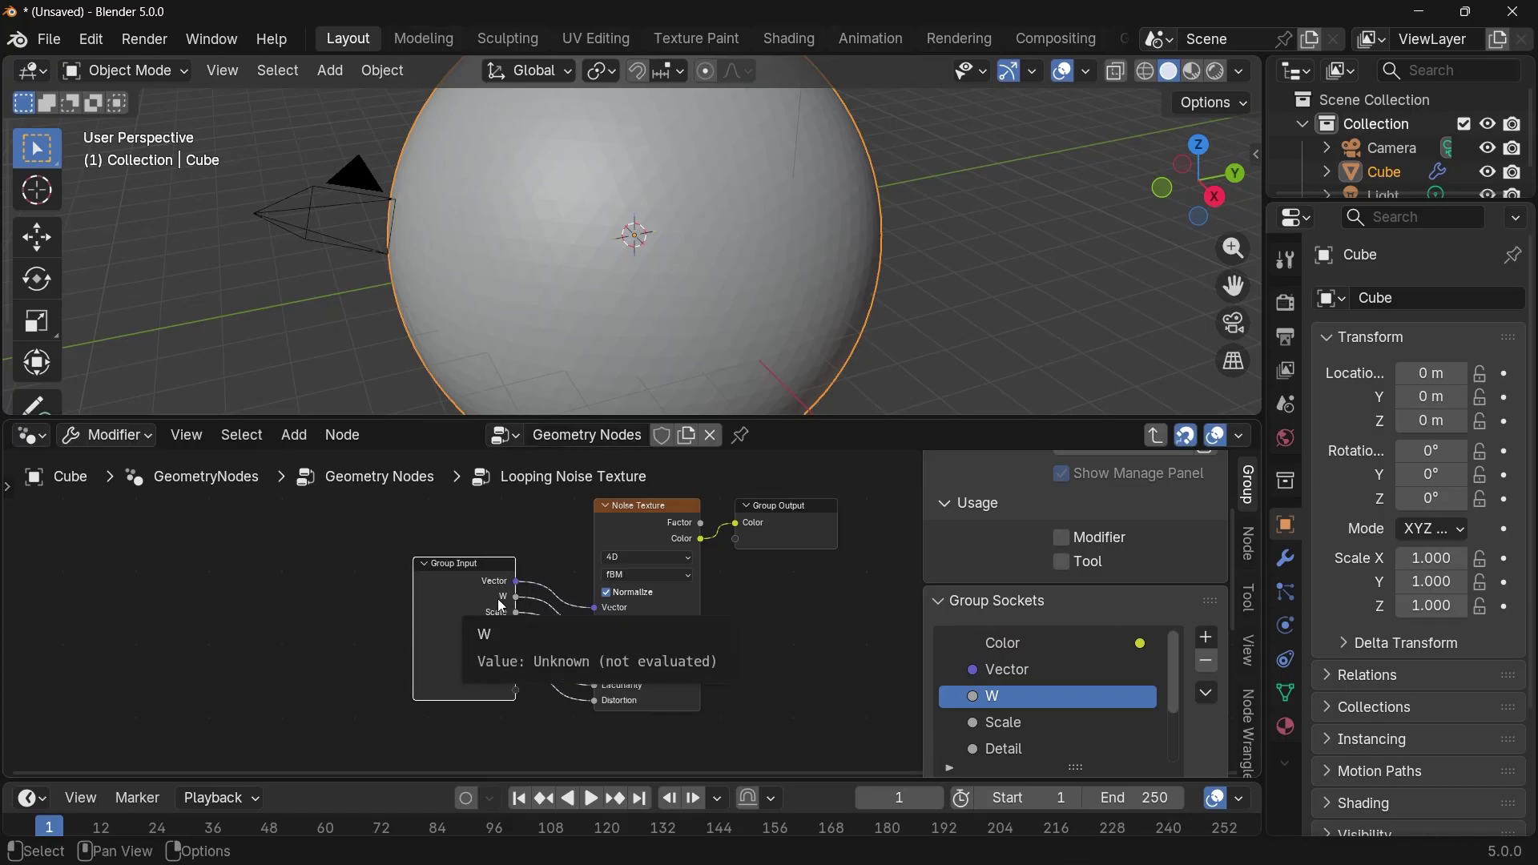
double_click(1012, 703)
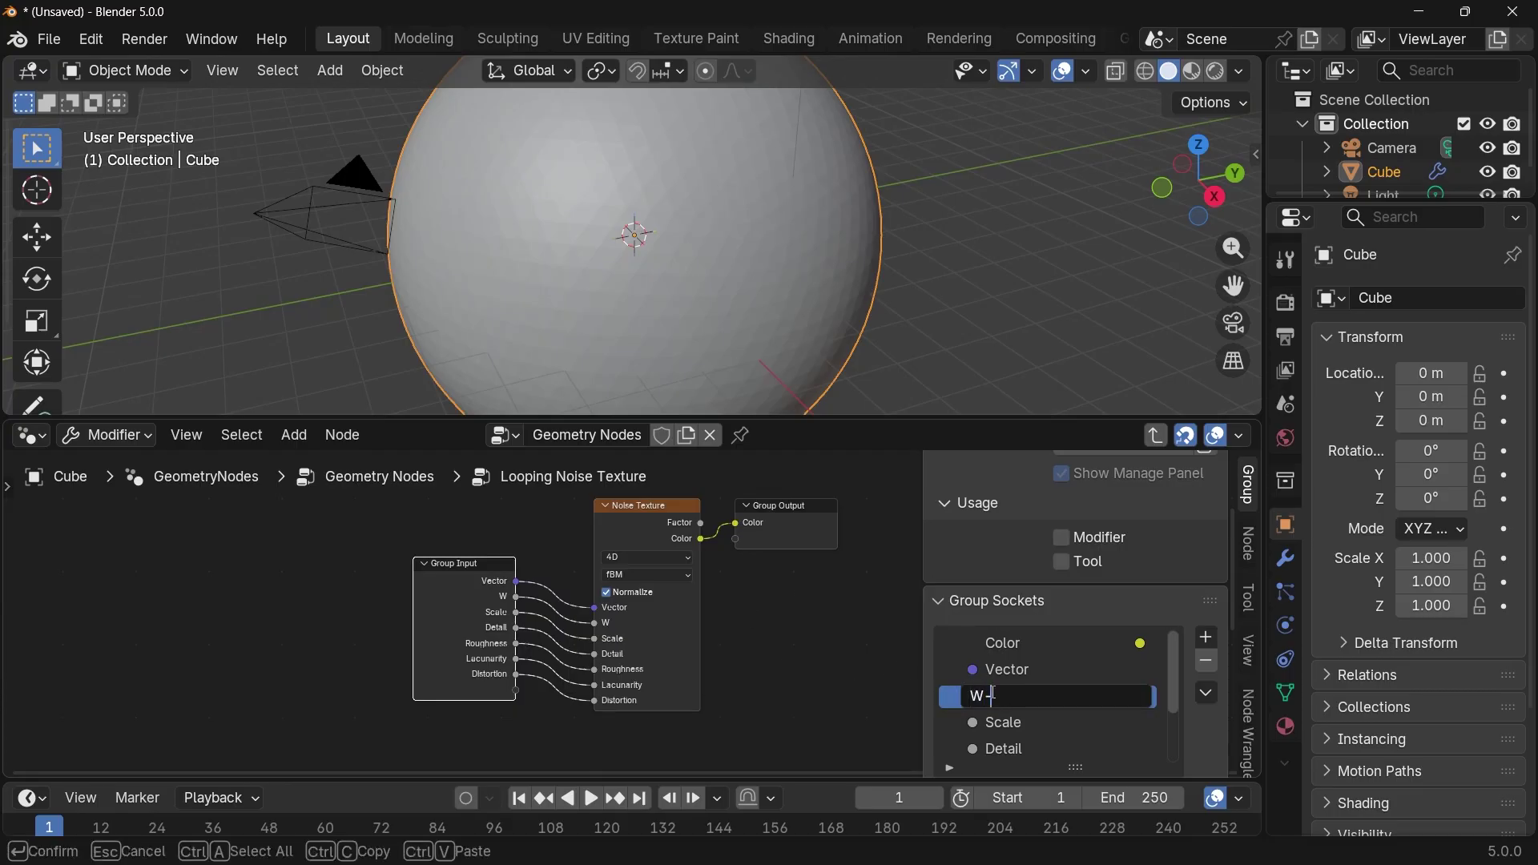
text(_Max)
key(Return)
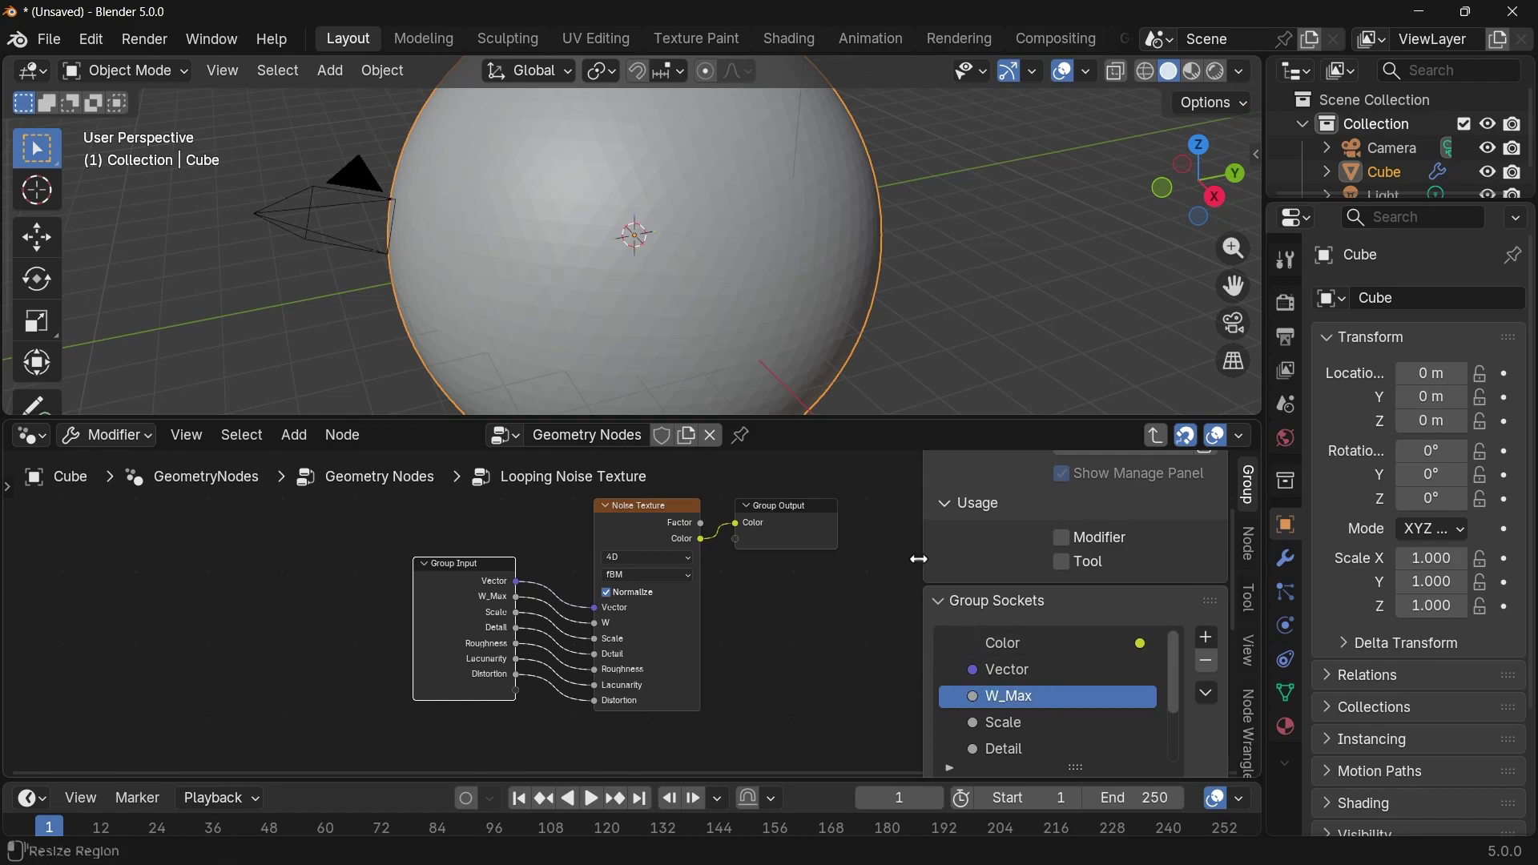
key(n)
key(n)
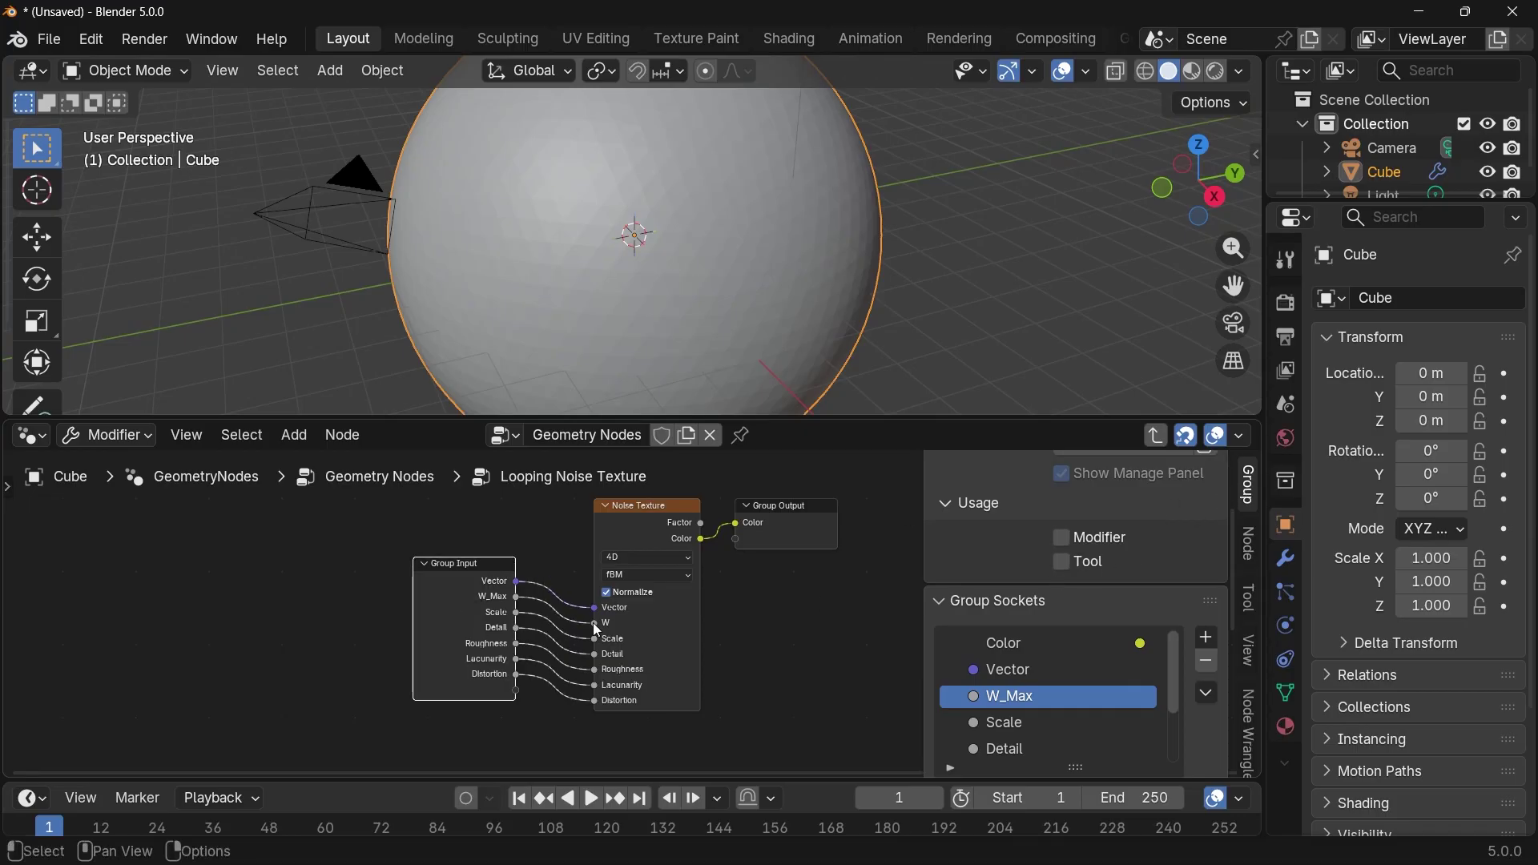
Disconnect W_Max from the Noise Texture's W input and move the Group Input node farther away from the Noise Texture.
drag(593, 622, 271, 622)
middle_drag(382, 599, 388, 658)
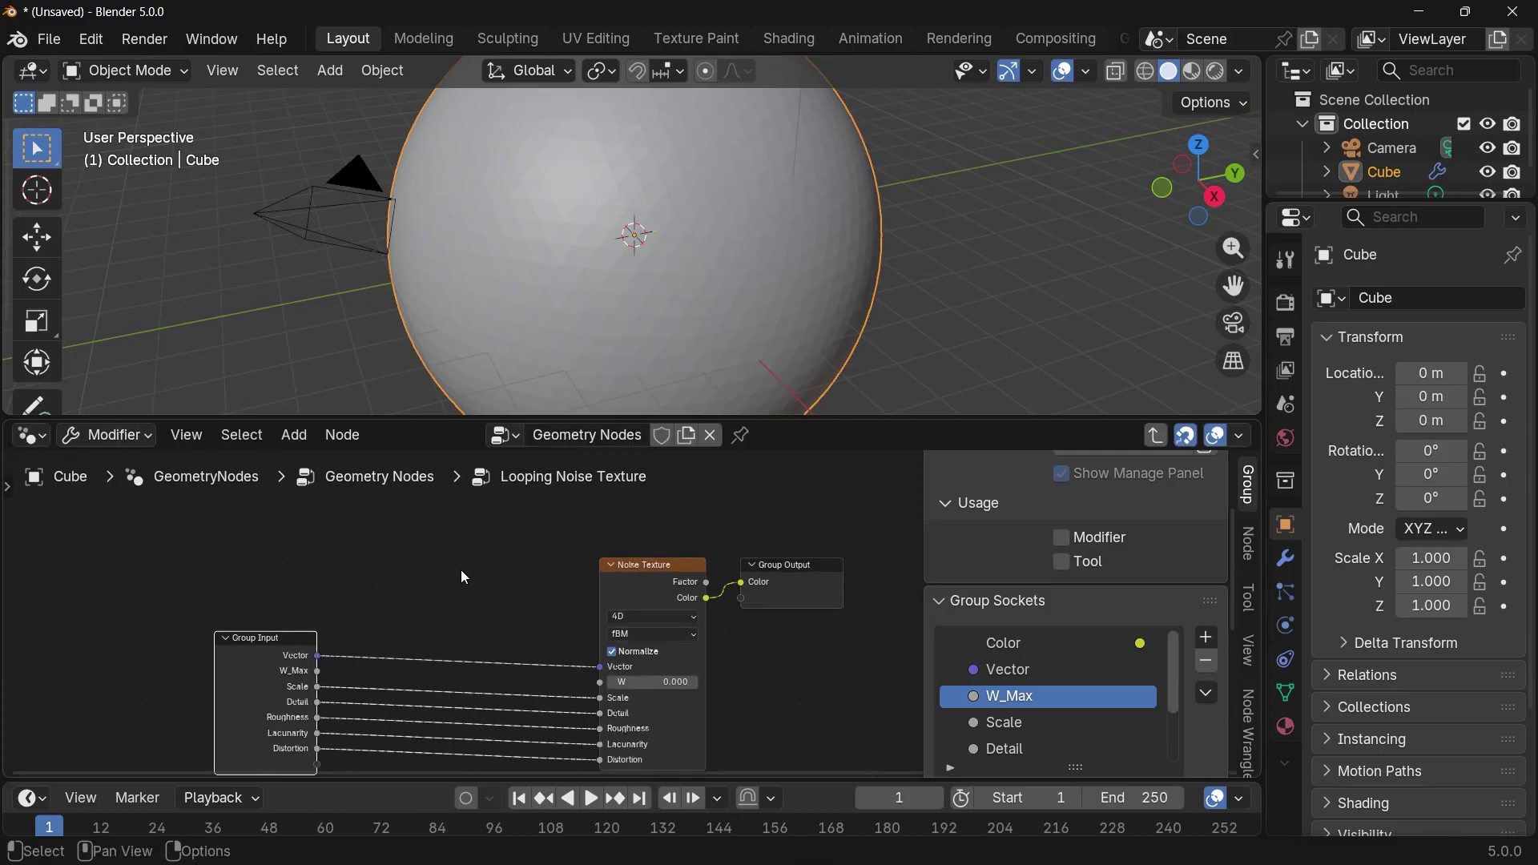
Annotate the empty viewport area beside the sphere with "-1 → 0" and "0 → 1", adding direction arrows and a dashed vertical line through the zeros.
shift+middle_drag(1005, 370, 968, 368)
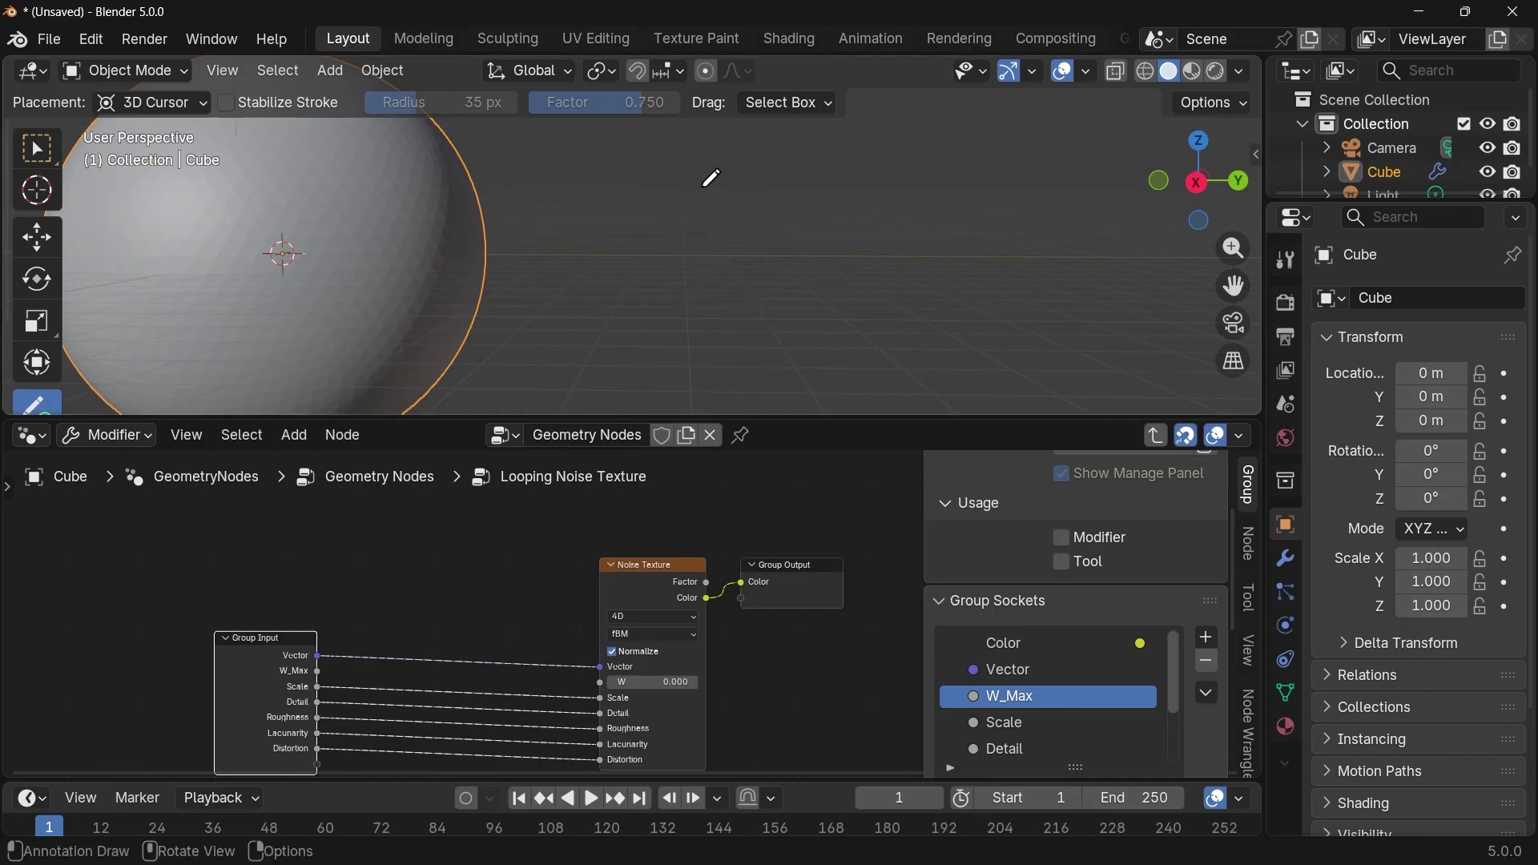
mouse_move(717, 194)
mouse_down()
mouse_move(773, 206)
mouse_move(875, 179)
mouse_move(939, 195)
mouse_move(944, 162)
mouse_up()
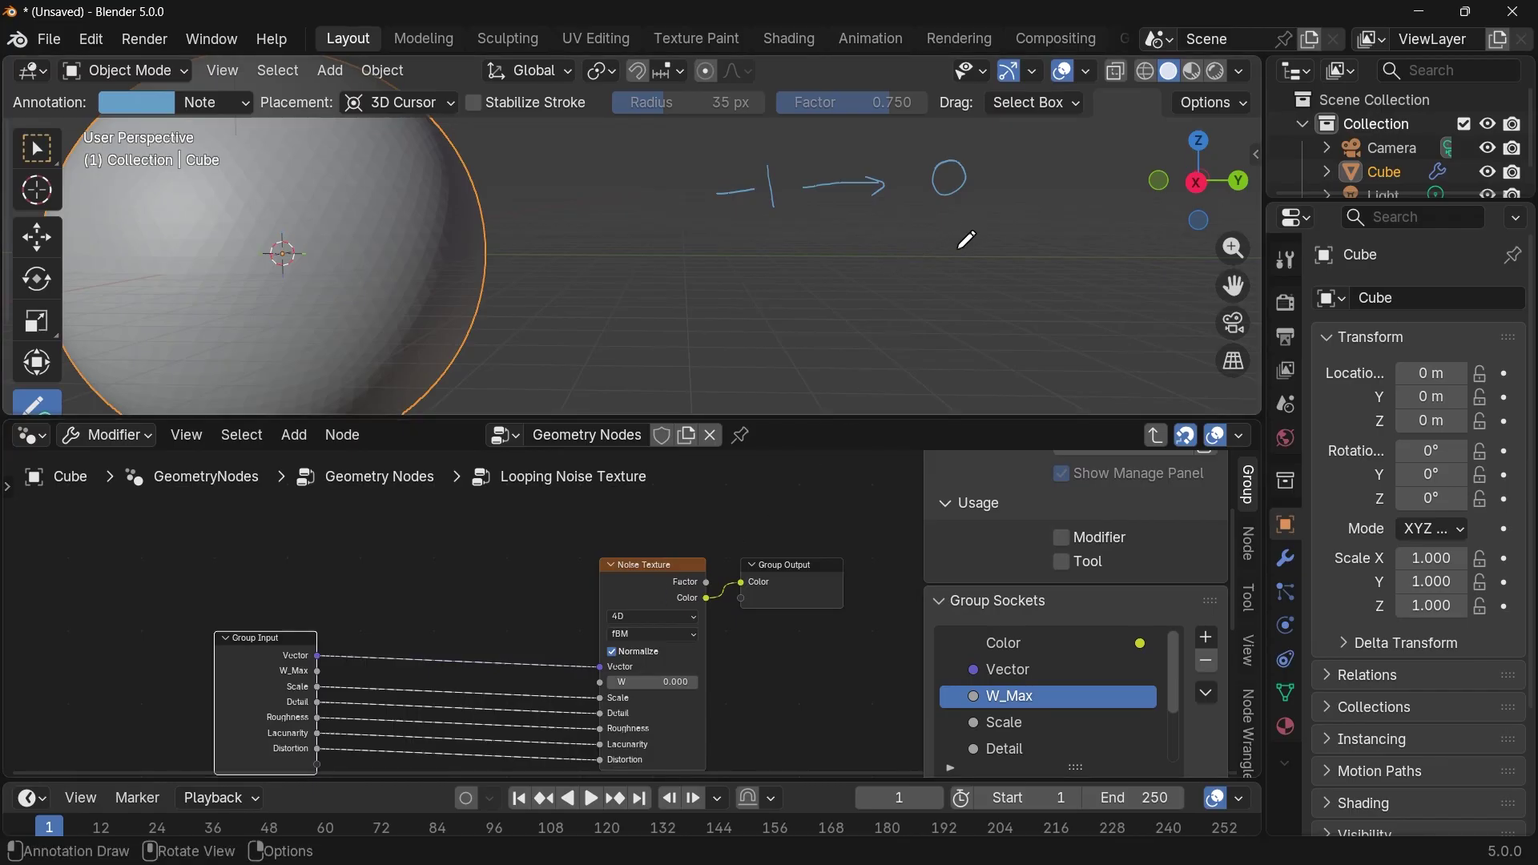
mouse_move(954, 250)
mouse_down()
mouse_move(958, 278)
mouse_move(947, 253)
mouse_move(1071, 259)
mouse_move(1058, 274)
mouse_up()
drag(1095, 236, 1115, 264)
drag(969, 308, 1112, 303)
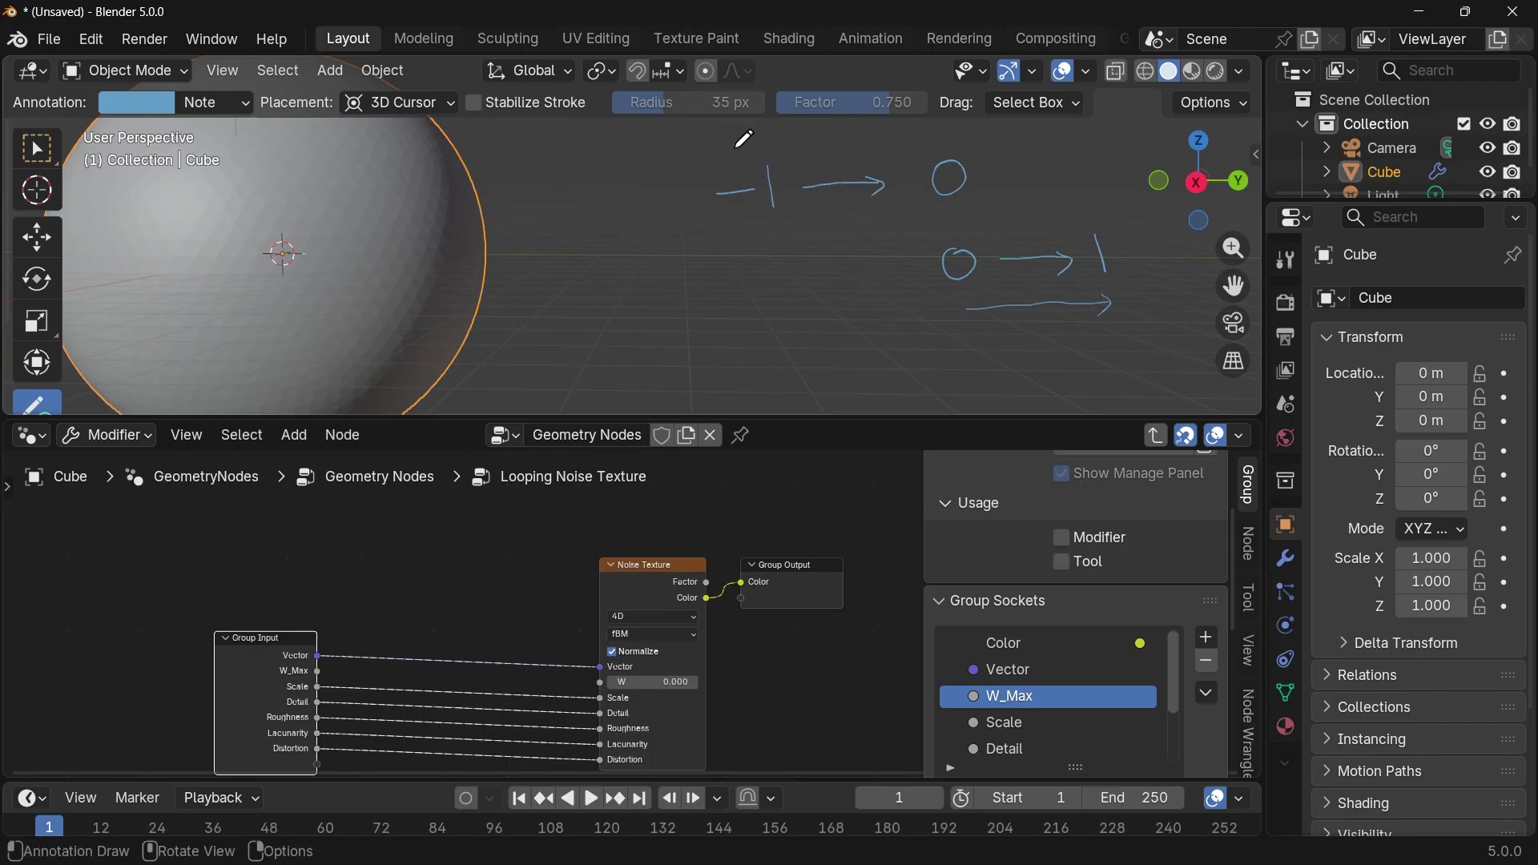
drag(727, 148, 911, 145)
drag(959, 127, 980, 328)
Annotate an x and a minus sign below the number ranges, and brace the -1 to 0 range with the label "wmax".
shift+middle_drag(931, 262, 869, 205)
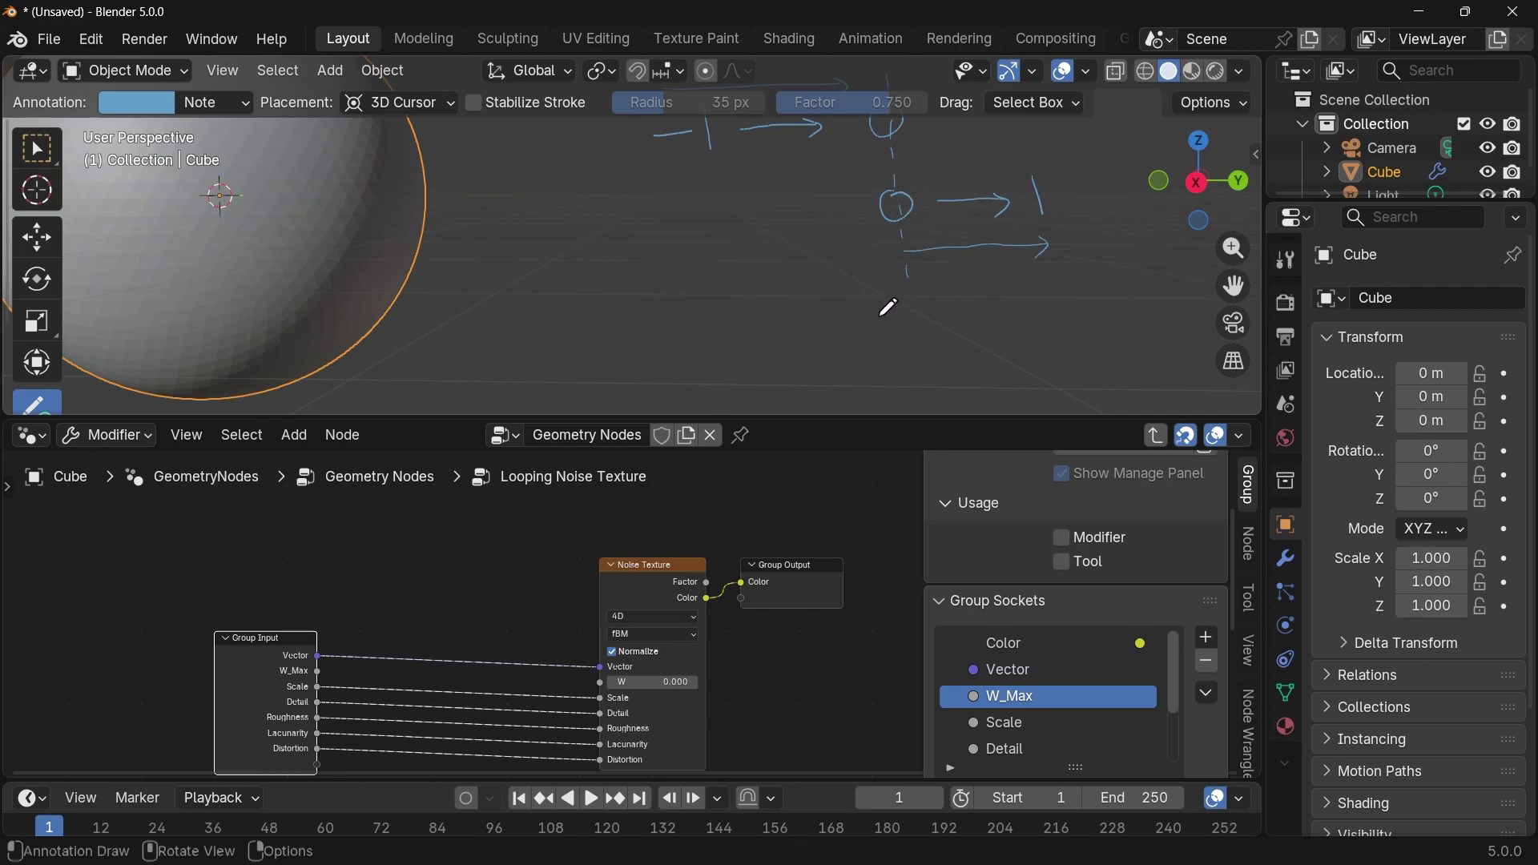
drag(878, 326, 908, 322)
drag(681, 327, 709, 322)
drag(719, 175, 860, 147)
drag(766, 199, 848, 206)
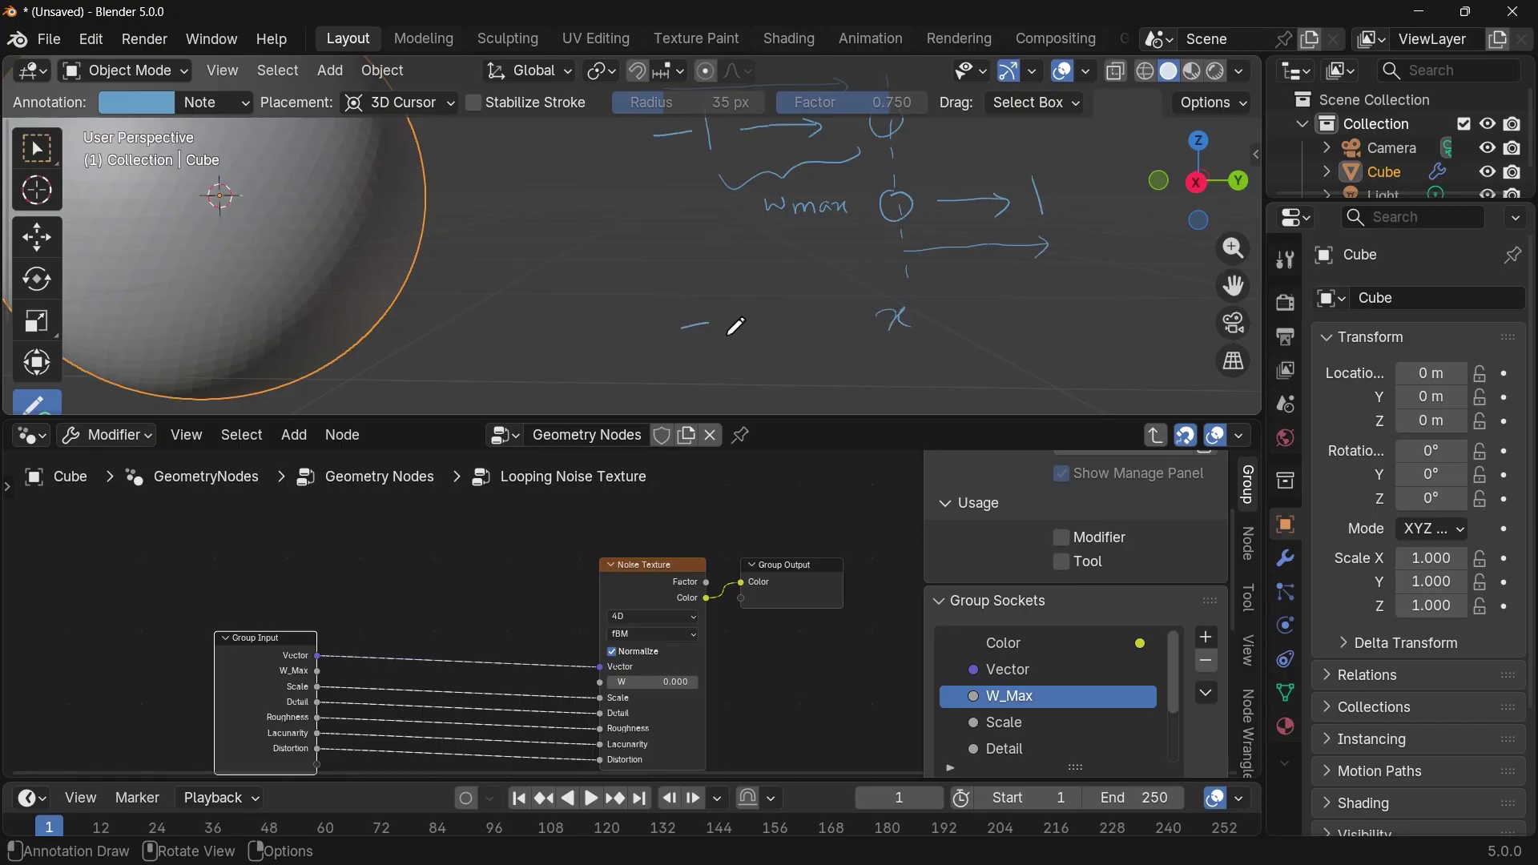
Complete the handwritten range as "(x - Wmax) → x" and write "x → (x + Wmax)" beneath it.
mouse_move(644, 322)
mouse_down()
mouse_move(671, 343)
mouse_move(647, 344)
mouse_up()
drag(731, 320, 825, 336)
drag(678, 295, 693, 362)
mouse_move(806, 295)
mouse_down()
mouse_move(840, 355)
mouse_move(871, 323)
mouse_move(917, 392)
mouse_move(1079, 372)
mouse_up()
drag(1069, 363, 1068, 384)
drag(1087, 363, 1109, 360)
drag(1108, 361, 1112, 362)
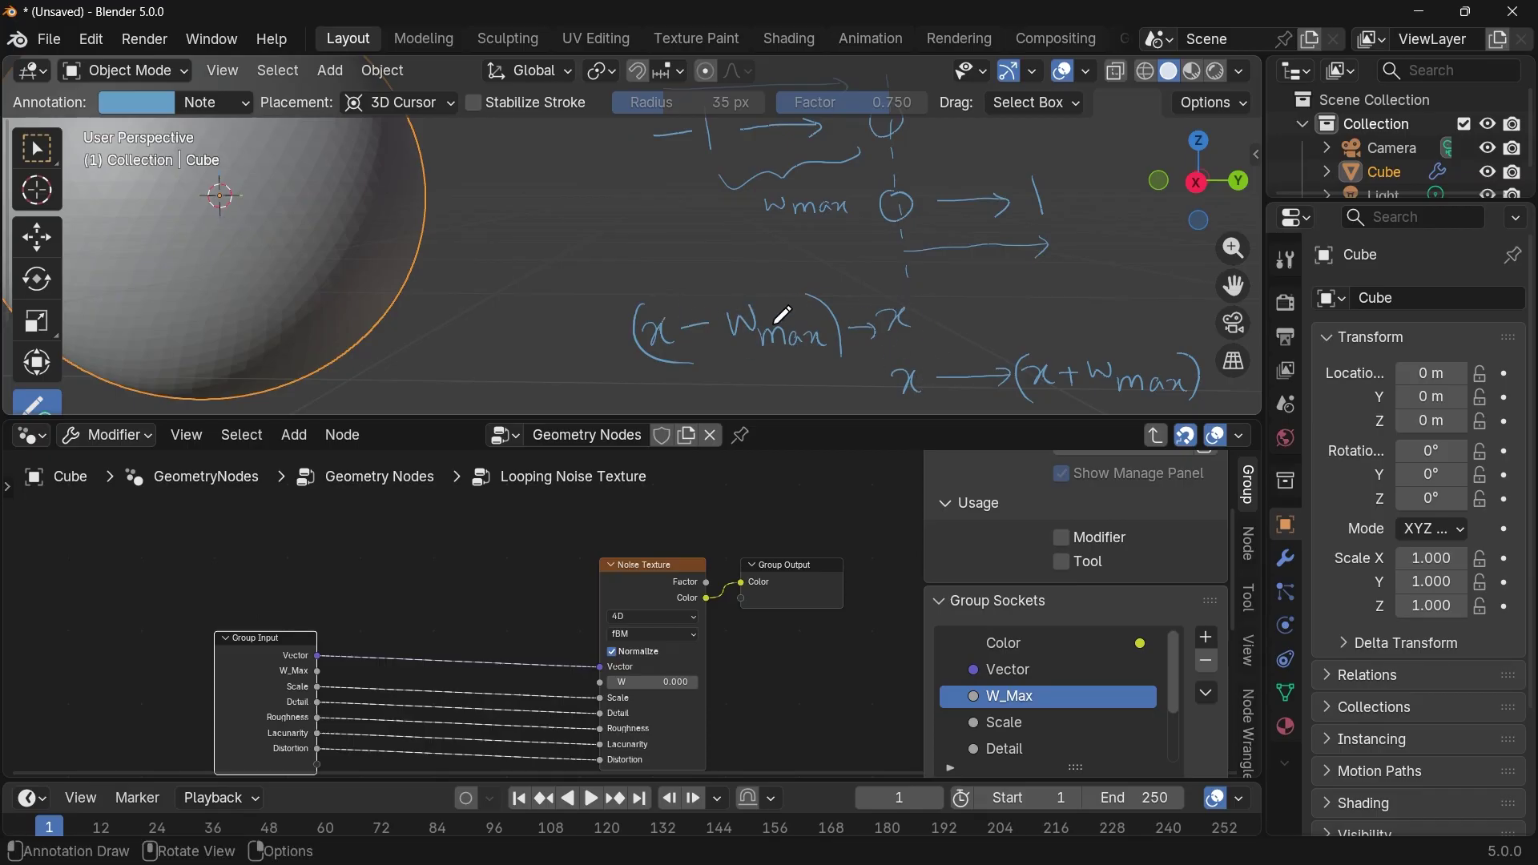
Add a Math node below the Noise Texture links and set its operation to Subtract.
mouse_move(340, 727)
middle_down()
mouse_move(368, 644)
mouse_move(427, 659)
middle_up()
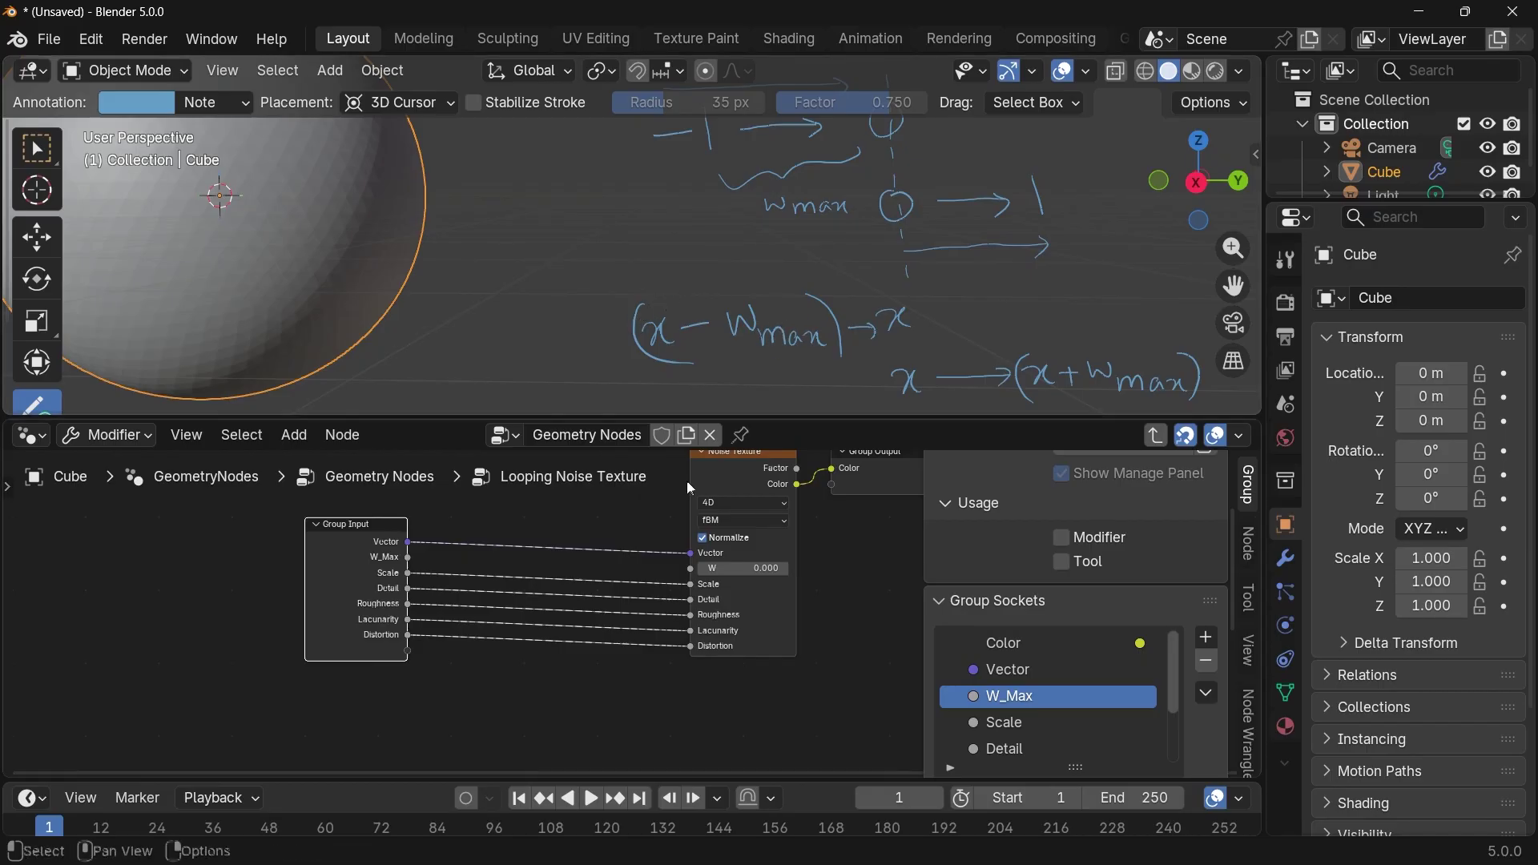
key(shift+a)
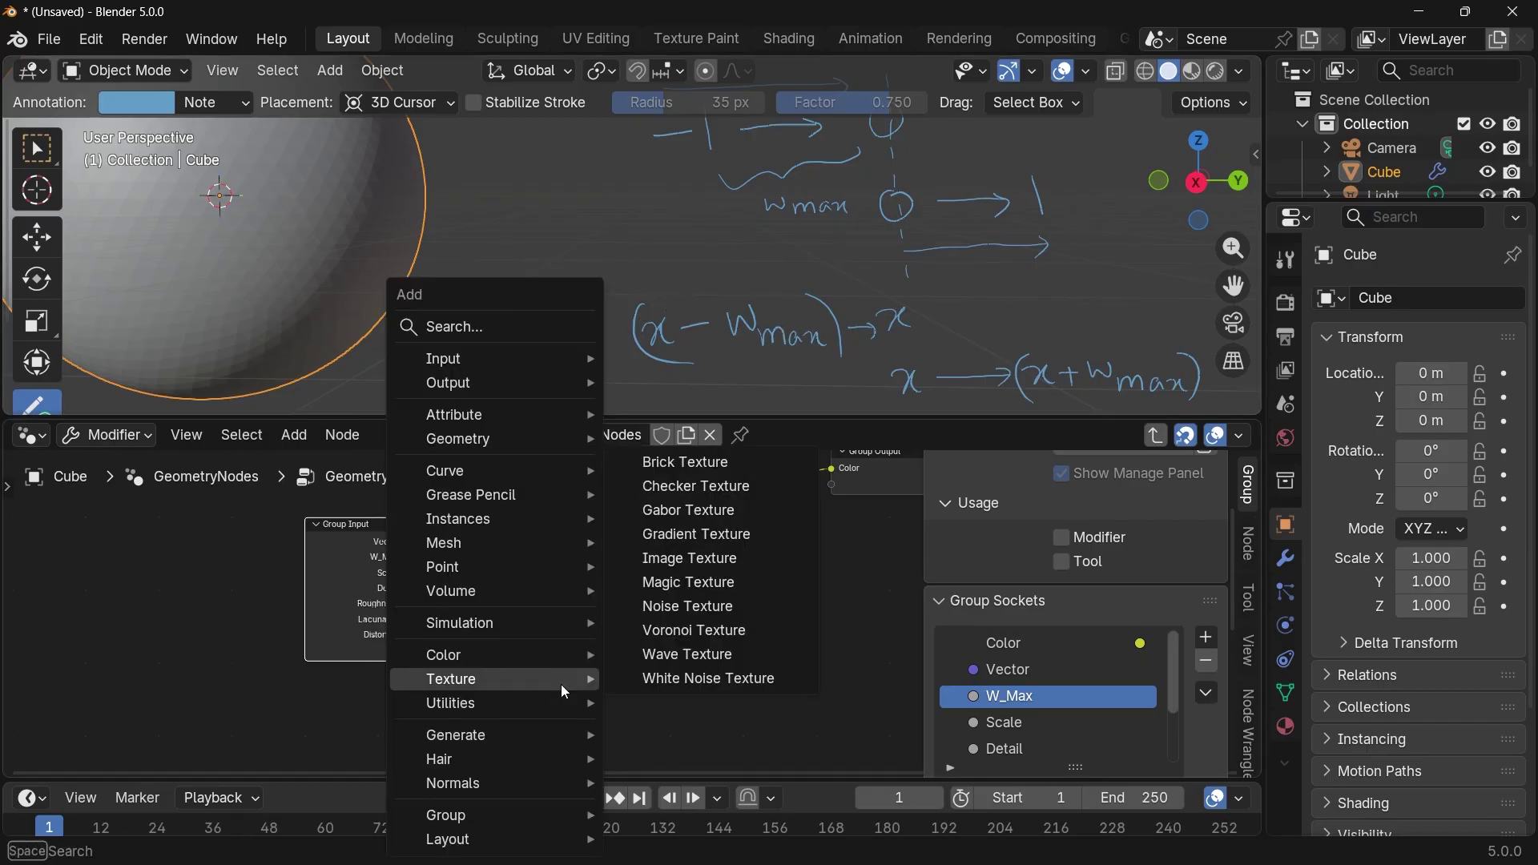
text(math)
key(Return)
click(525, 680)
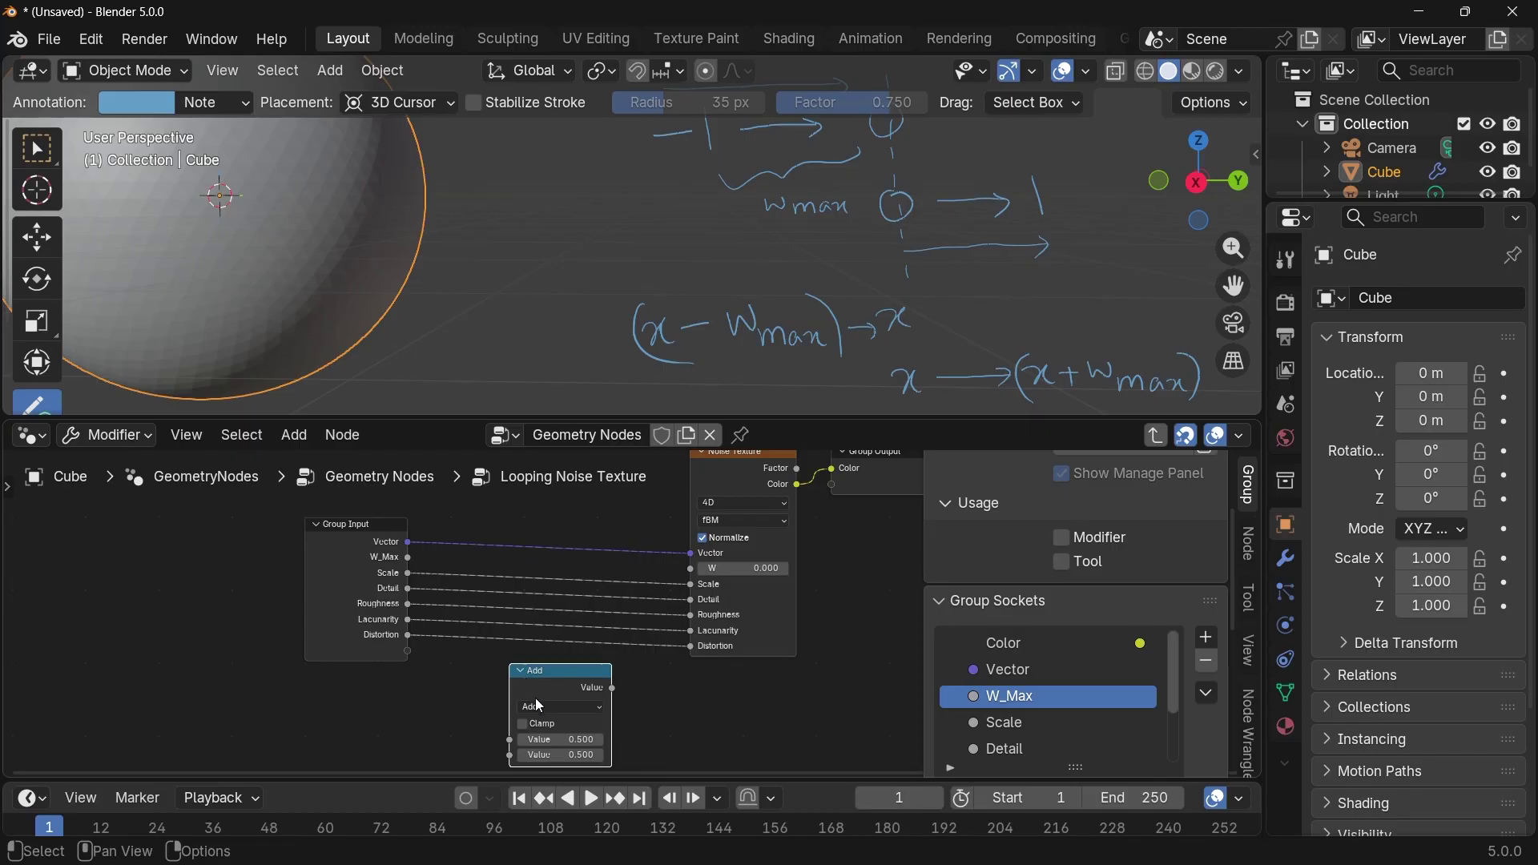
click(539, 705)
click(570, 545)
Link a new Group Input socket to the Subtract node's first Value and W_Max to its second Value.
middle_drag(422, 663, 436, 634)
drag(424, 630, 454, 685)
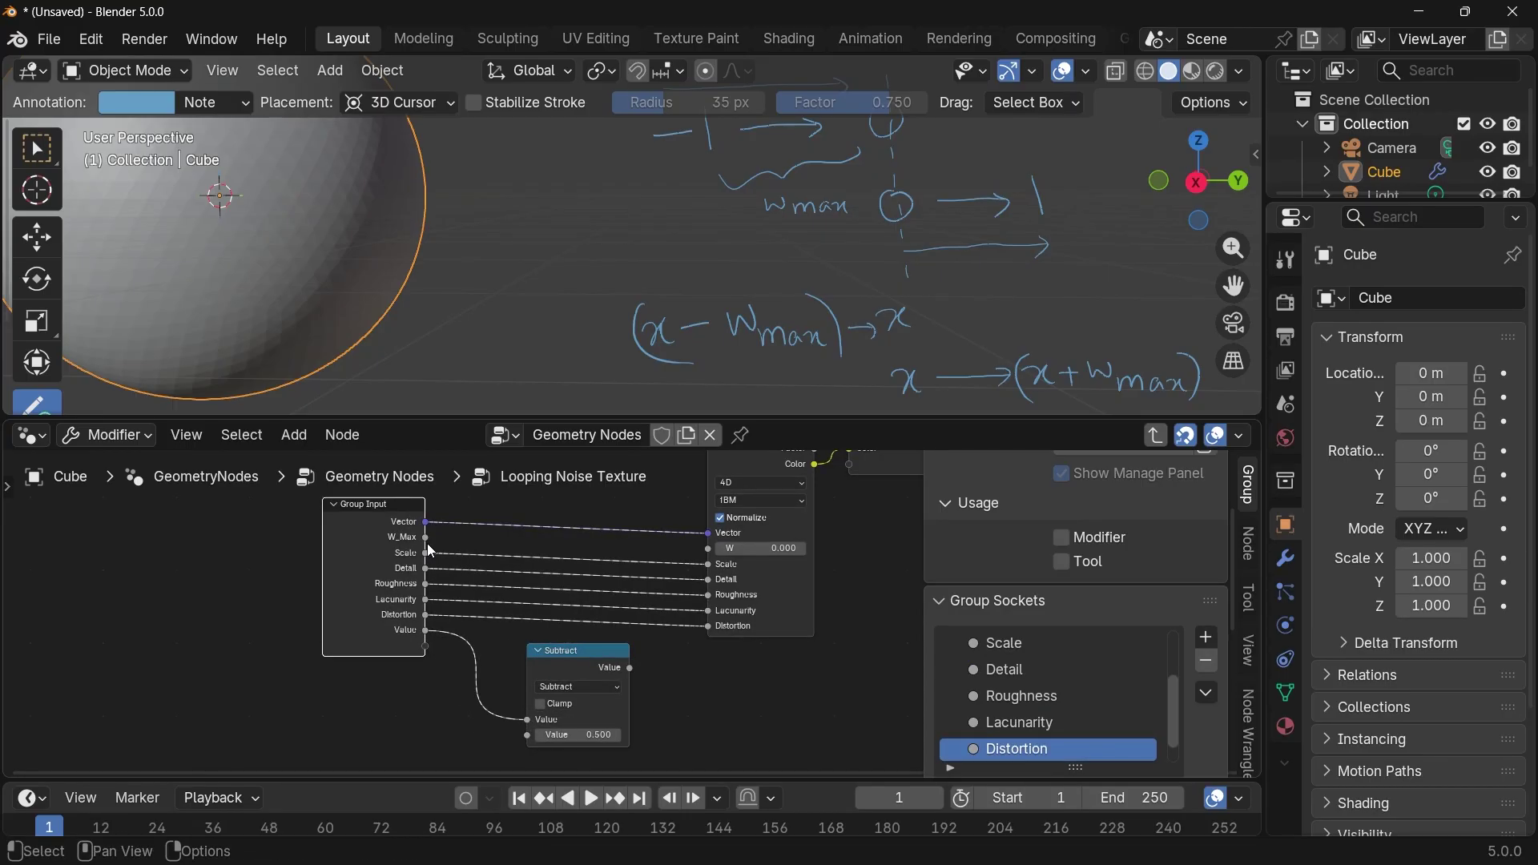
drag(426, 539, 526, 669)
middle_drag(563, 585, 583, 682)
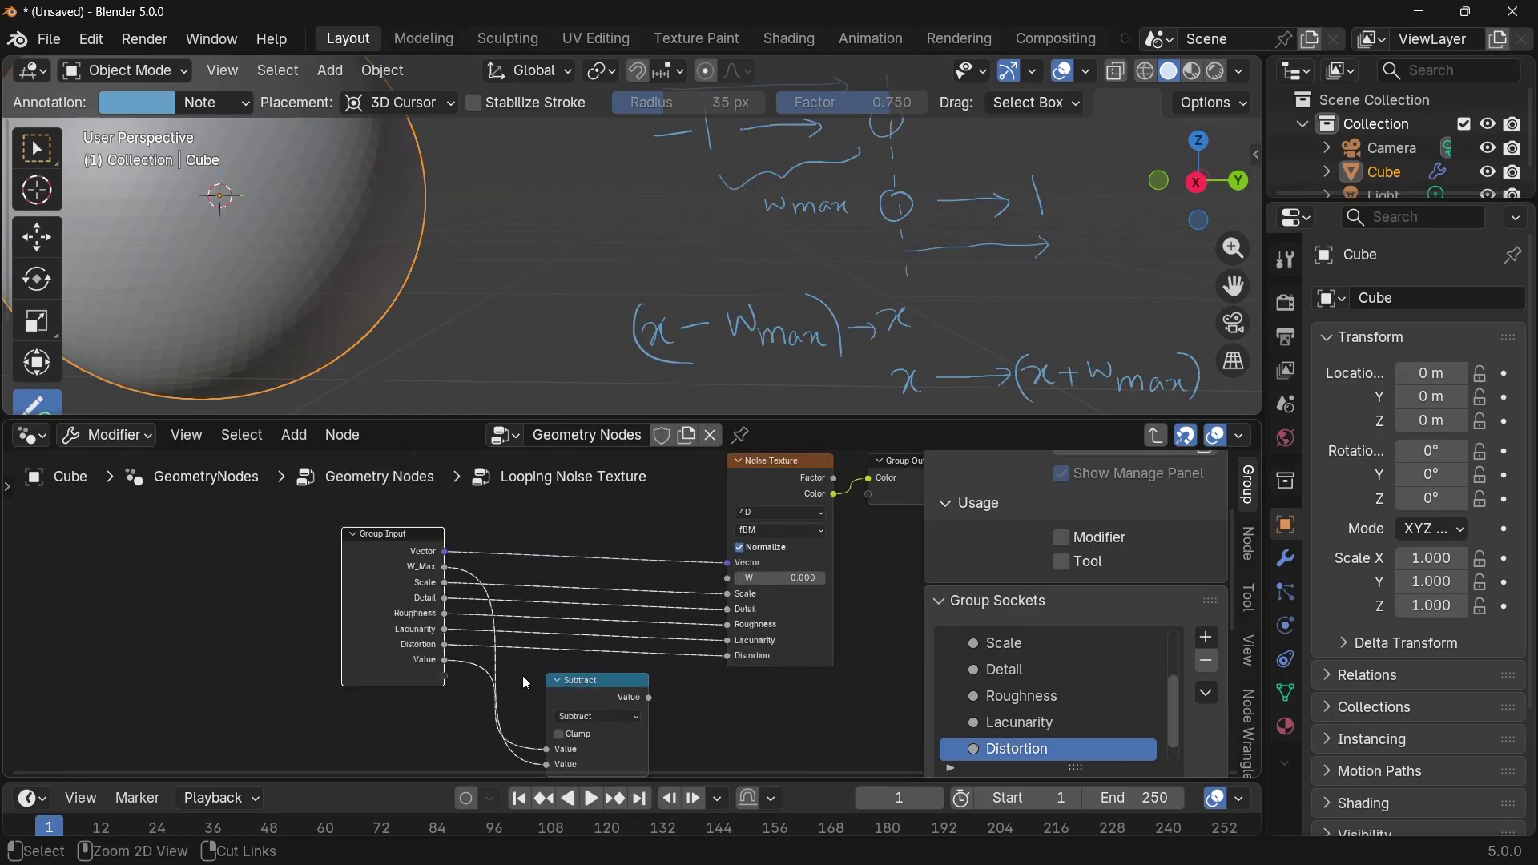
Detach the Subtract node to the far side of Group Input, then hide Group Input's unused sockets and move it toward the Noise Texture.
alt+drag(575, 698, 210, 626)
click(386, 583)
key(ctrl+h)
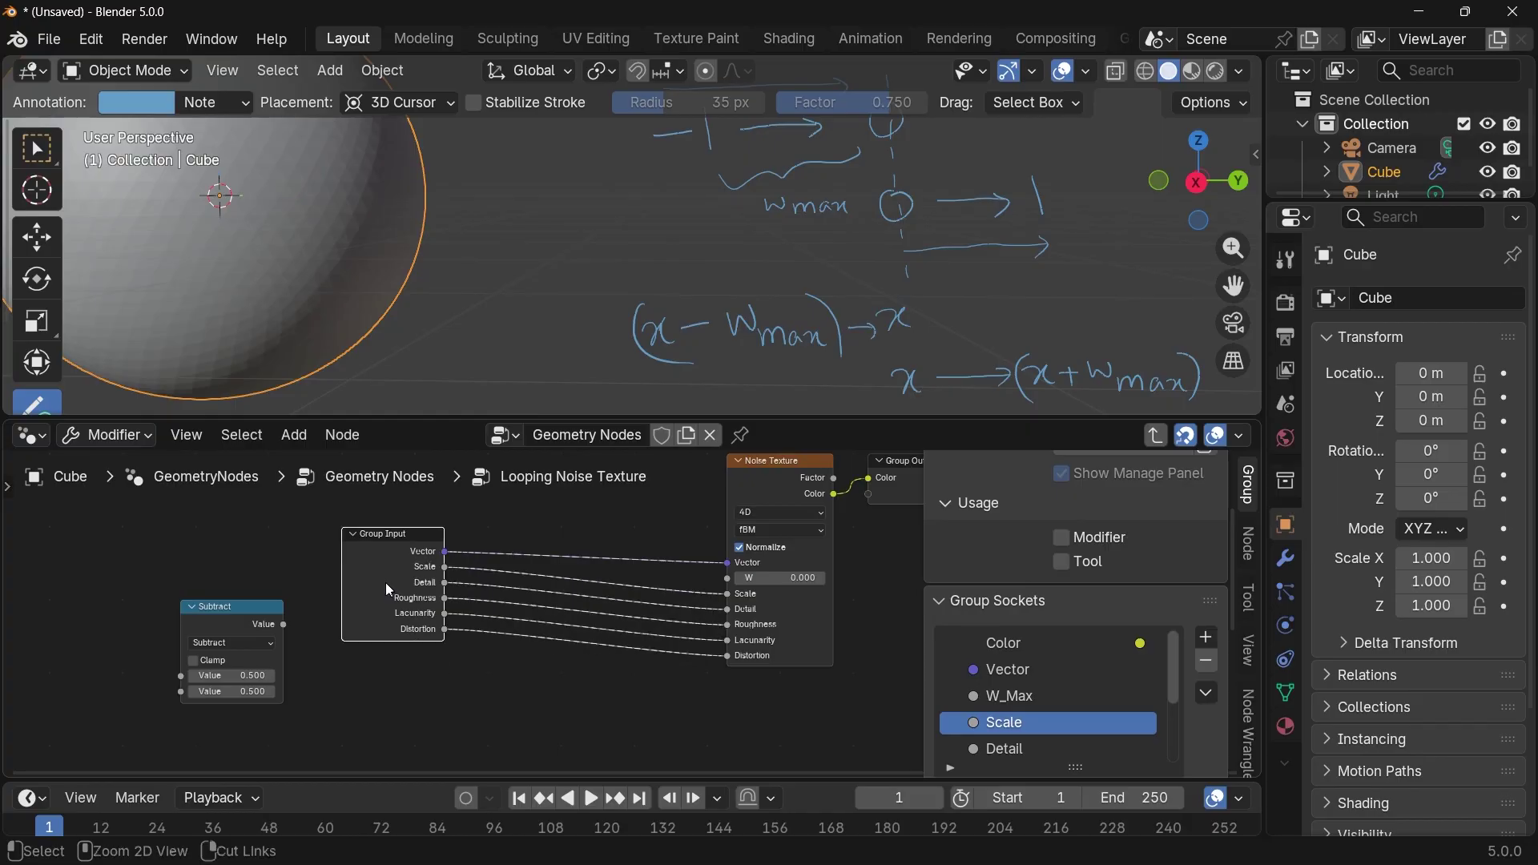
drag(386, 583, 635, 614)
Add a second Group Input node just before the Subtract node.
middle_drag(546, 591, 799, 586)
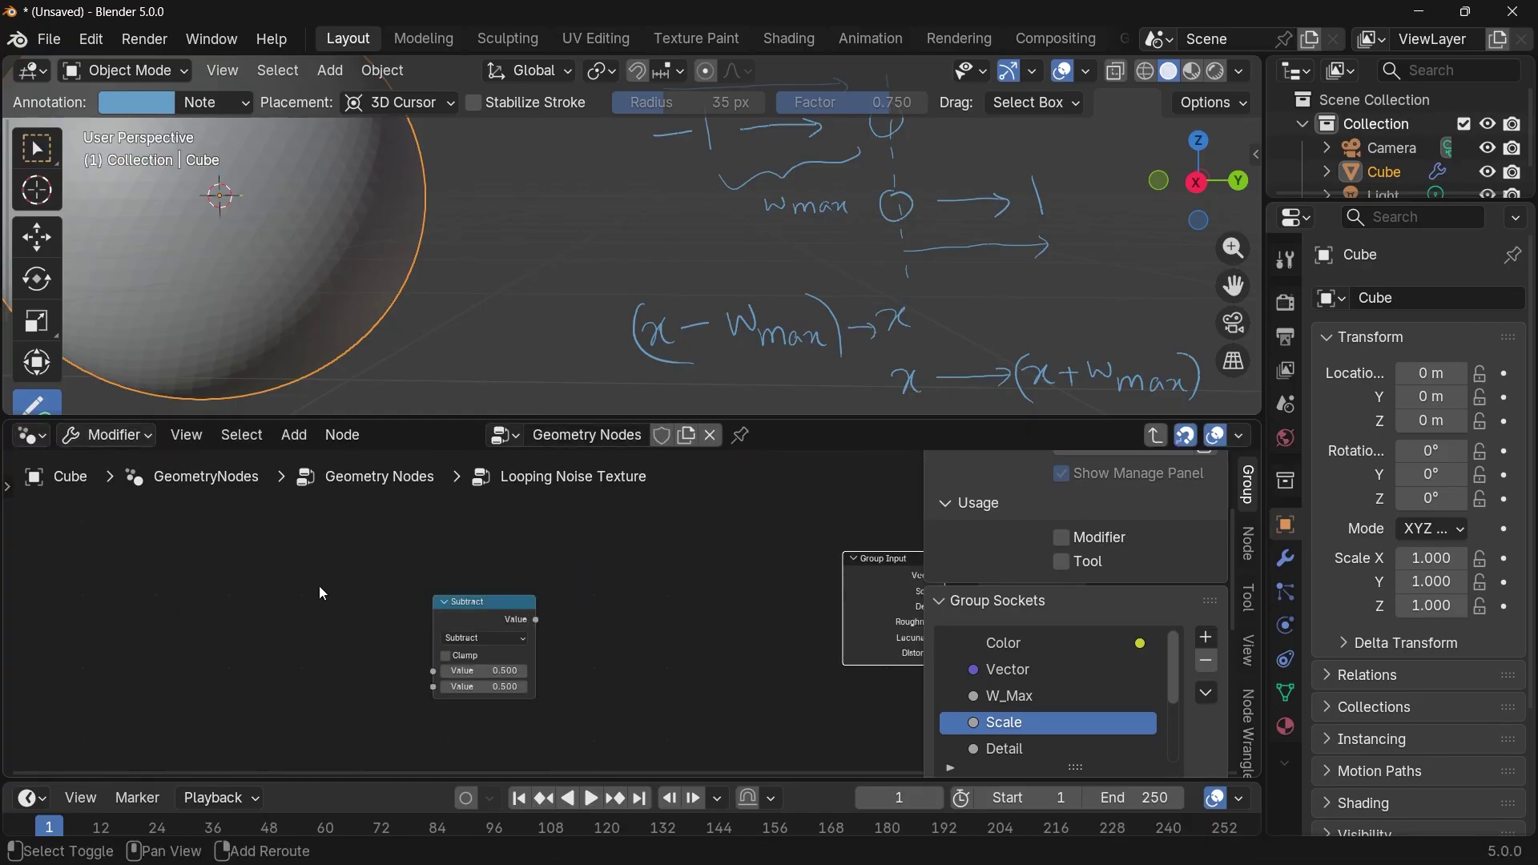
key(shift+a)
text(grou[ in)
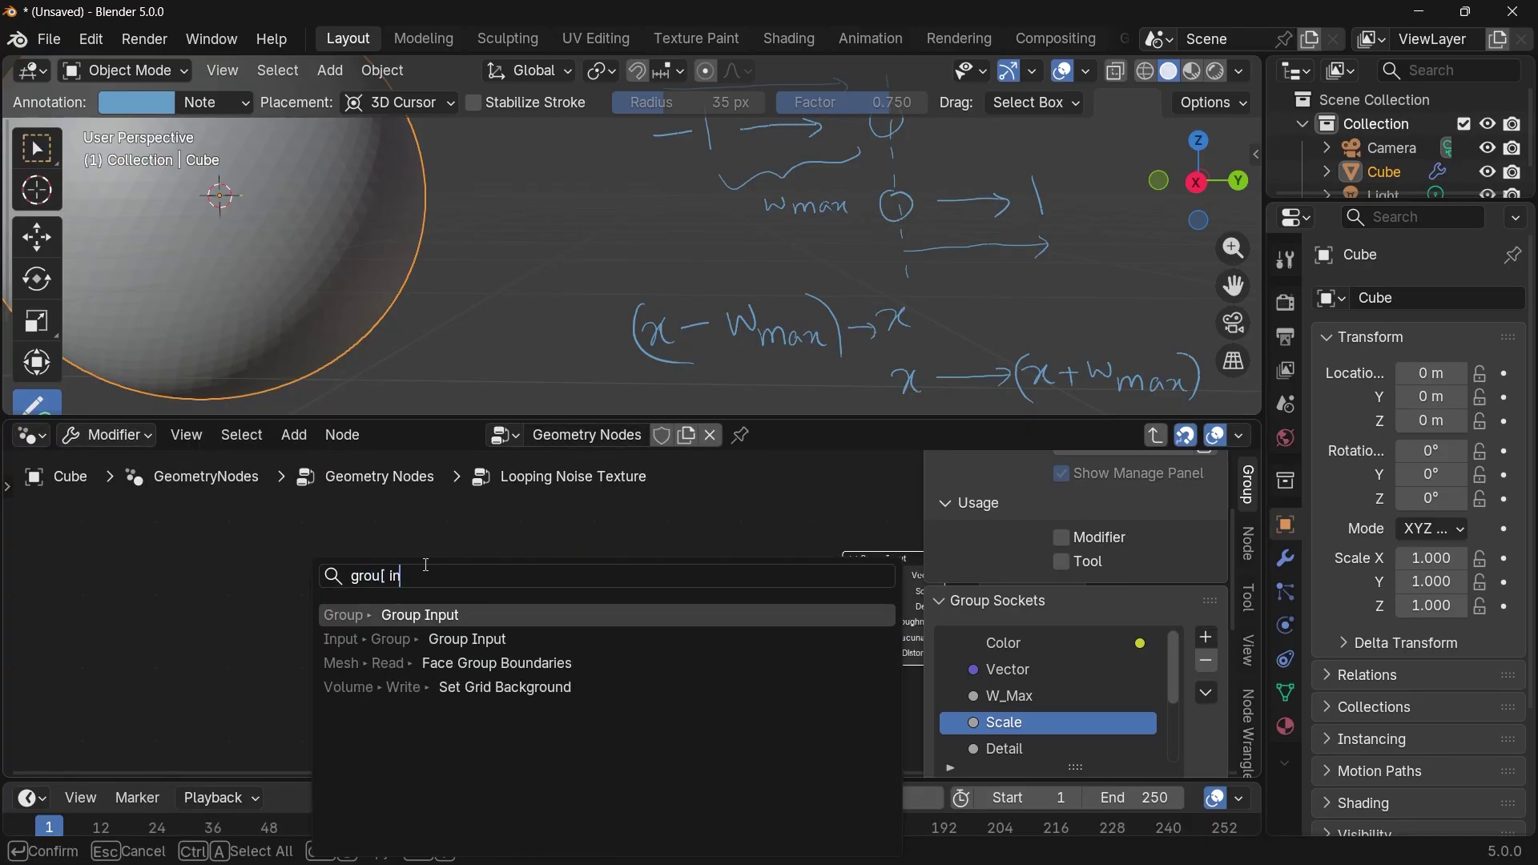
key(Return)
click(258, 555)
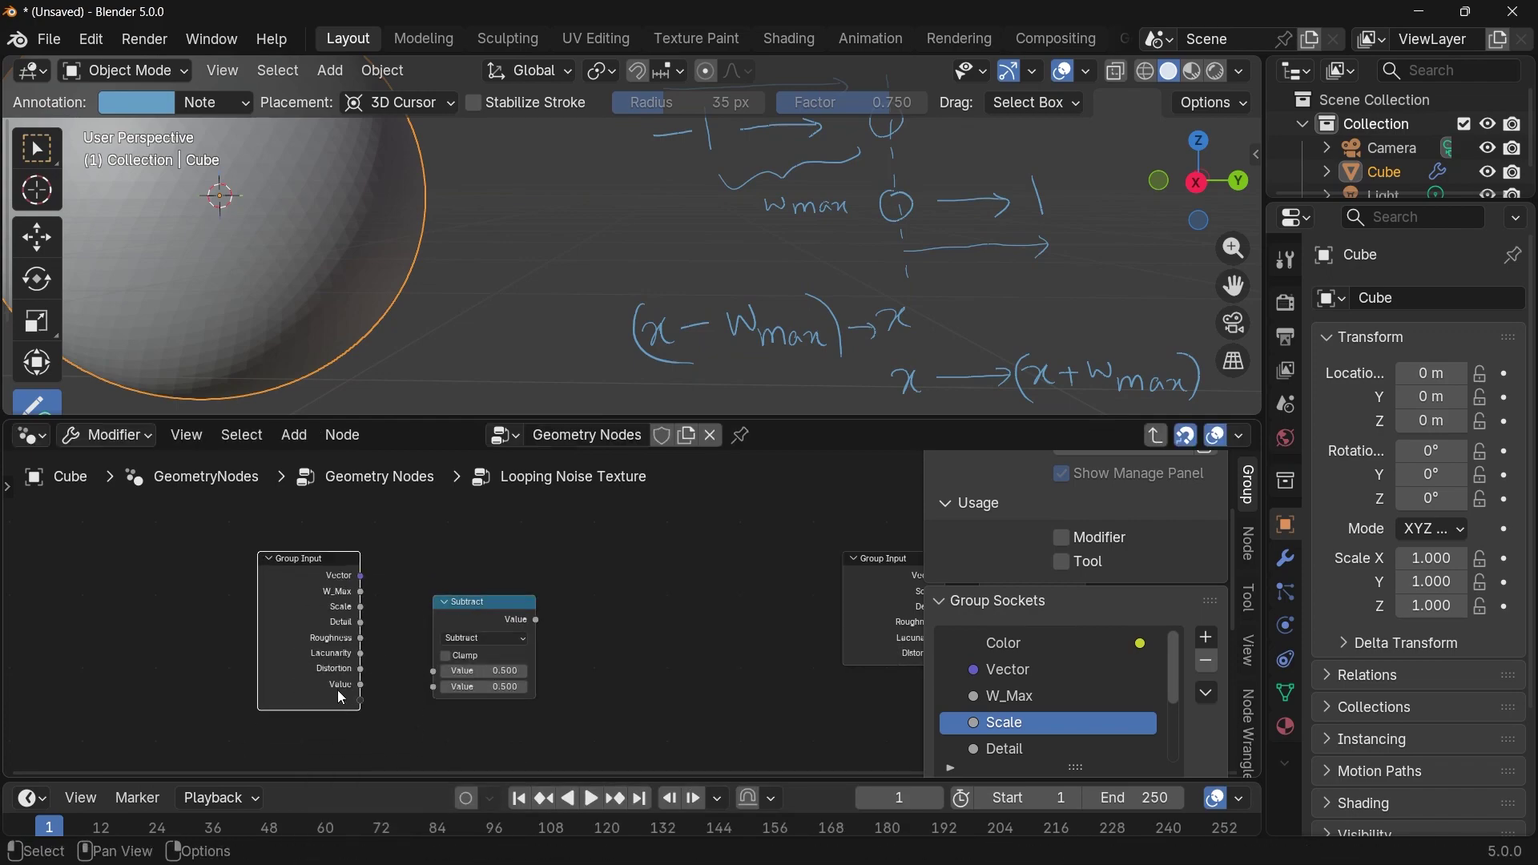
Rename the group's Value input to Random_Seed and subtract W_Max from Random_Seed in the Subtract node.
double_click(997, 748)
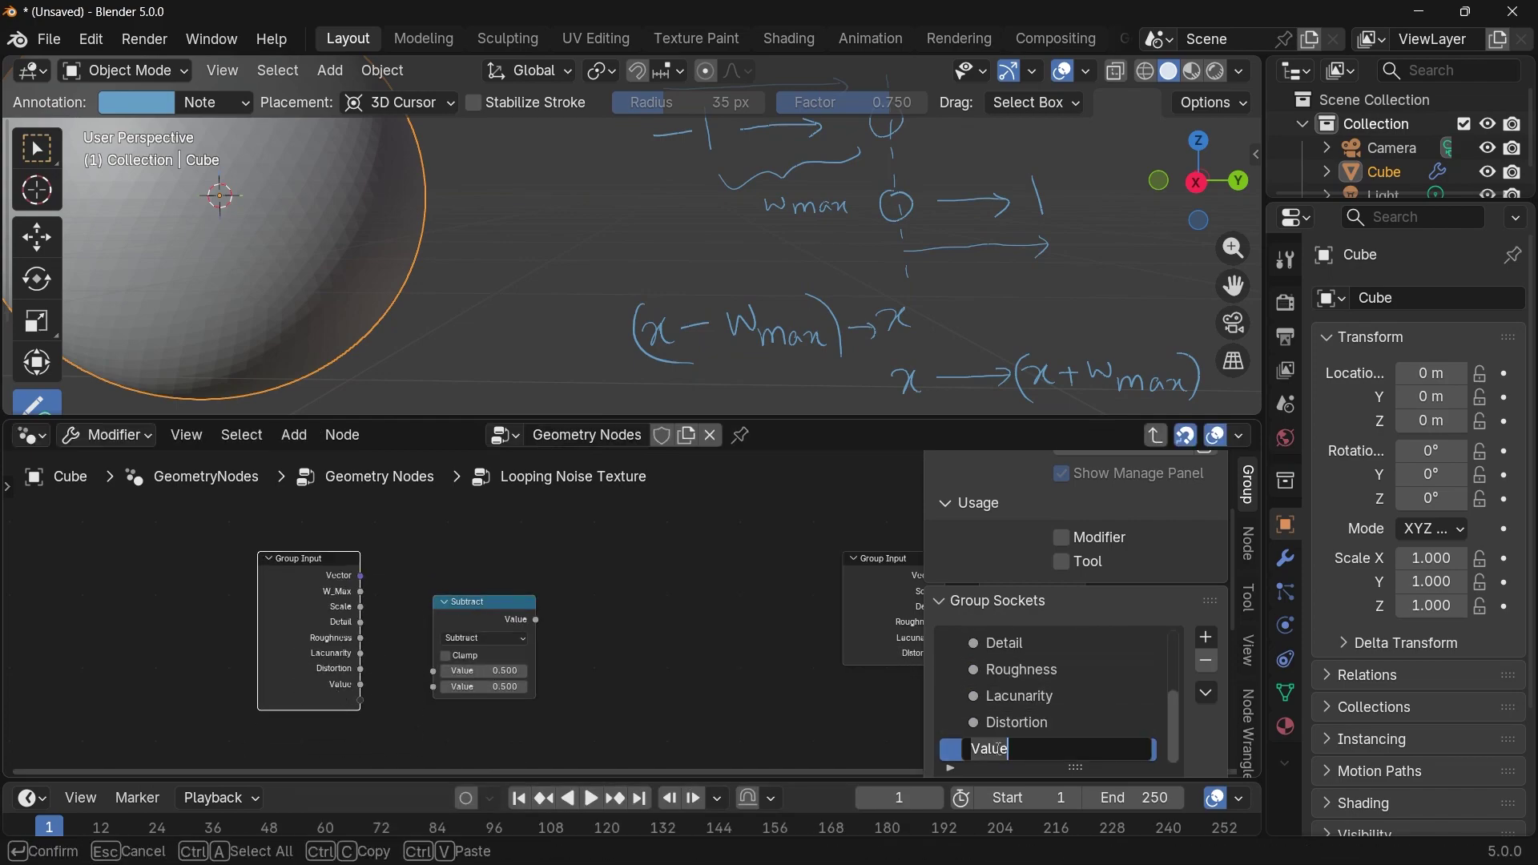
text(R)
drag(314, 697, 398, 681)
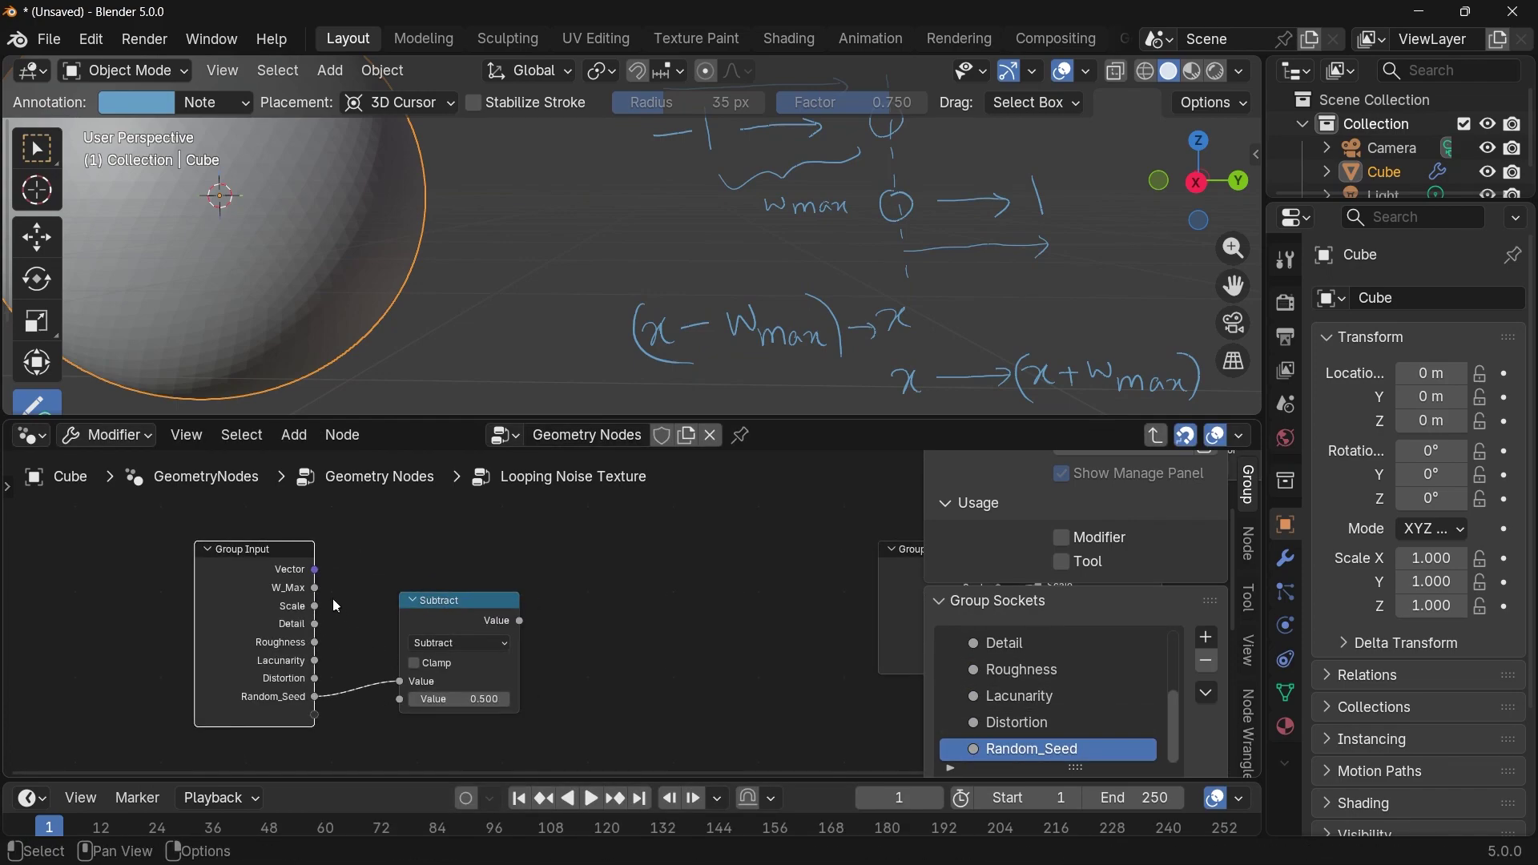
drag(316, 588, 401, 700)
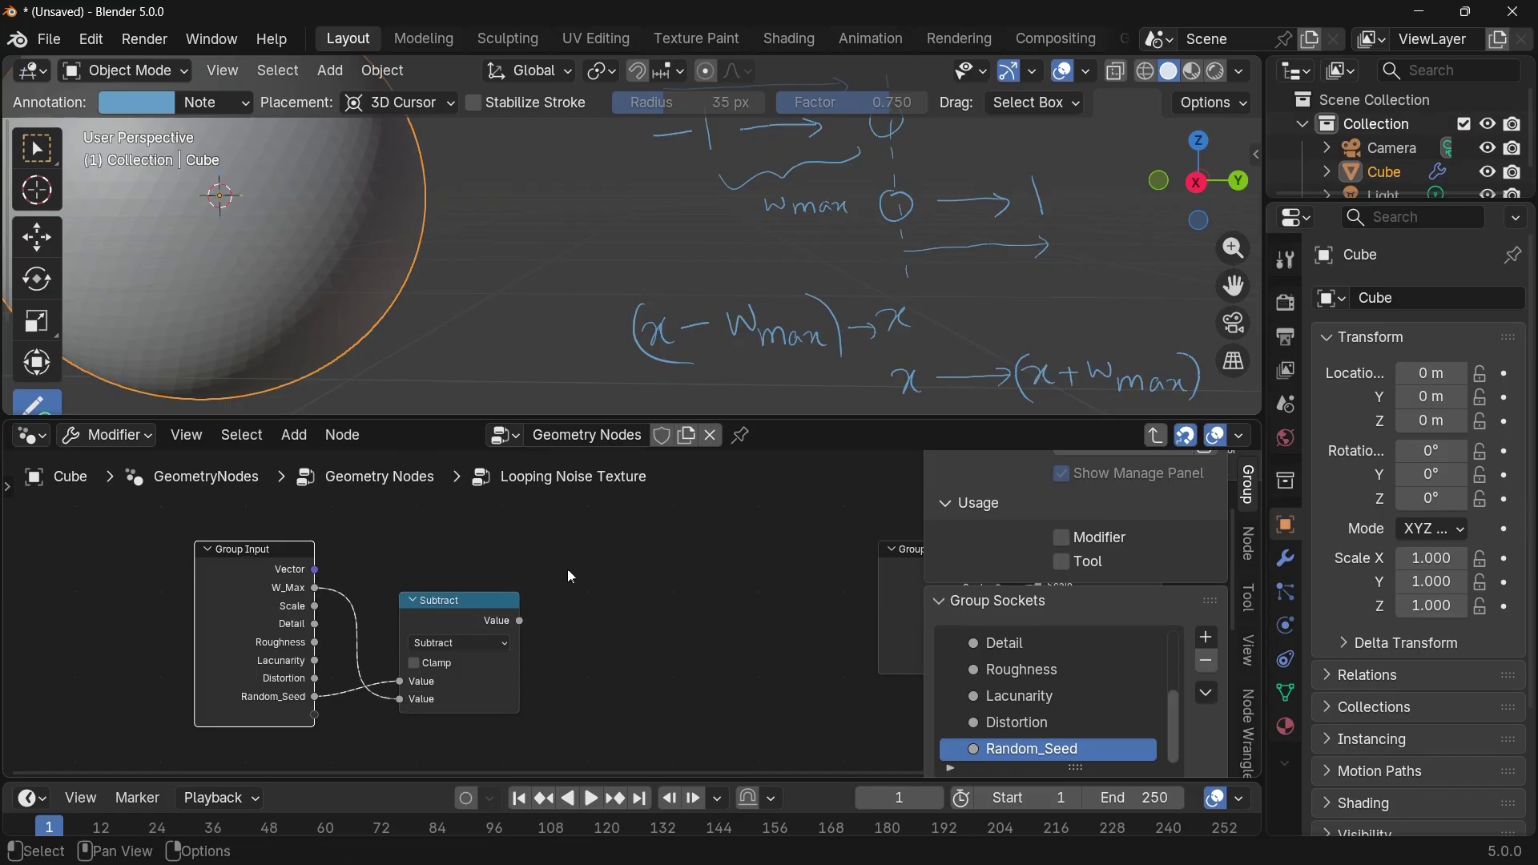
Add a Scene Time node showing its Frame output above the new Group Input node.
middle_drag(568, 570, 599, 688)
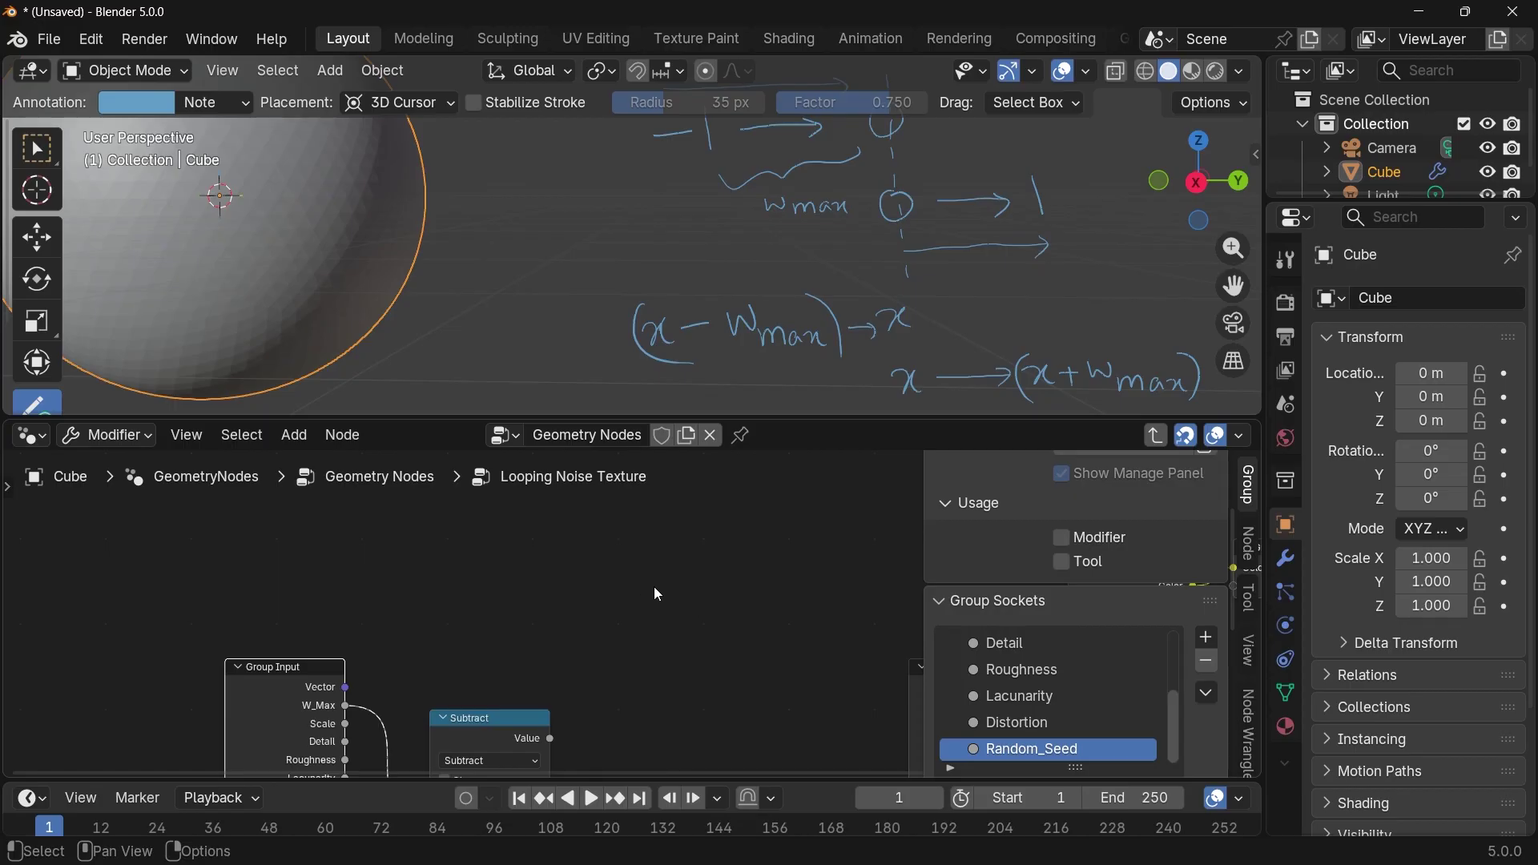
key(Home)
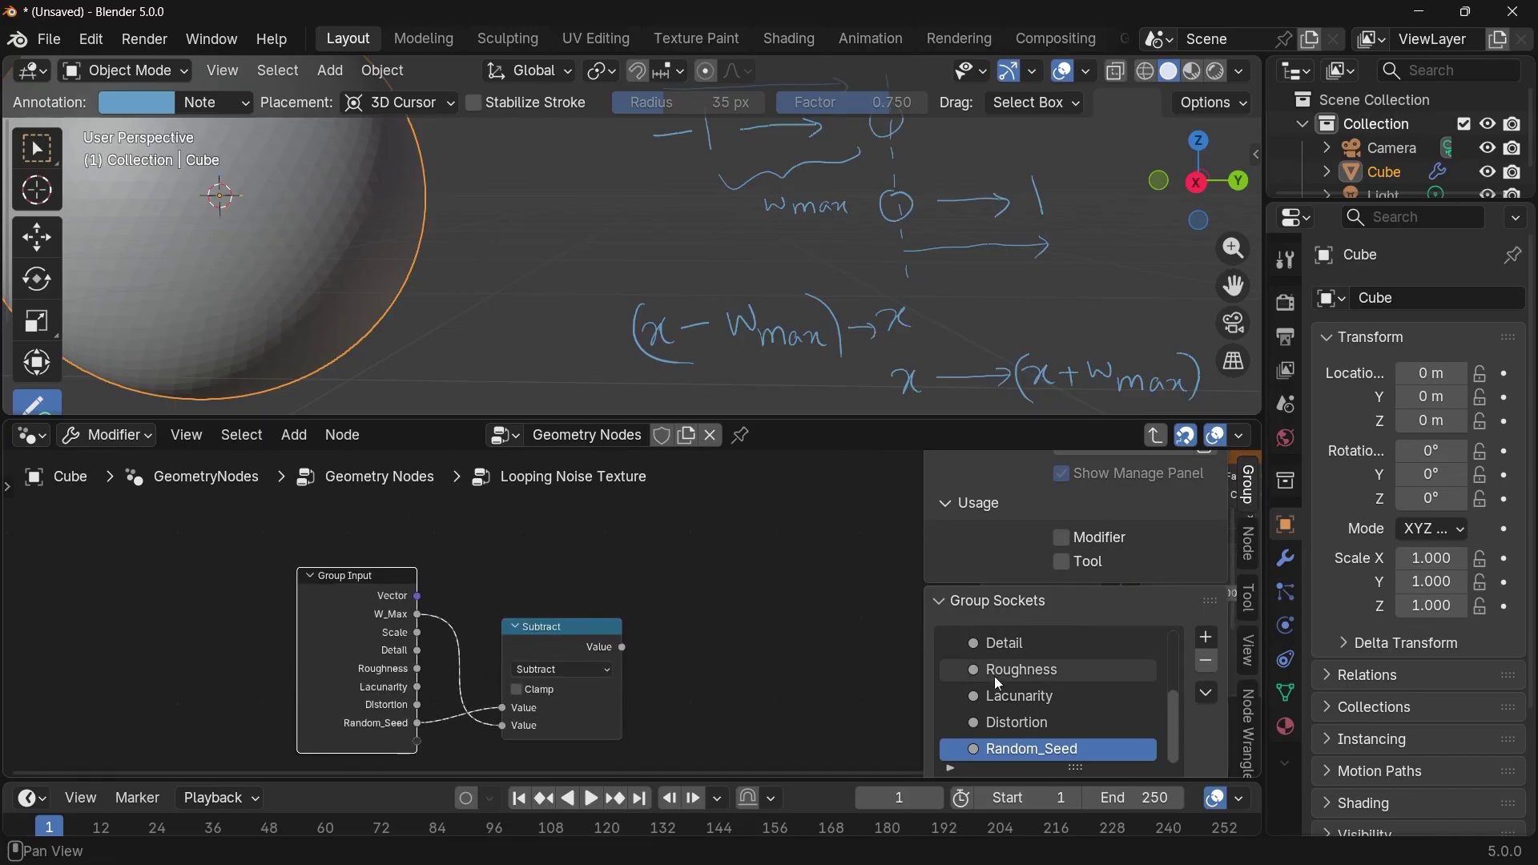
scroll(993, 676, up, 3)
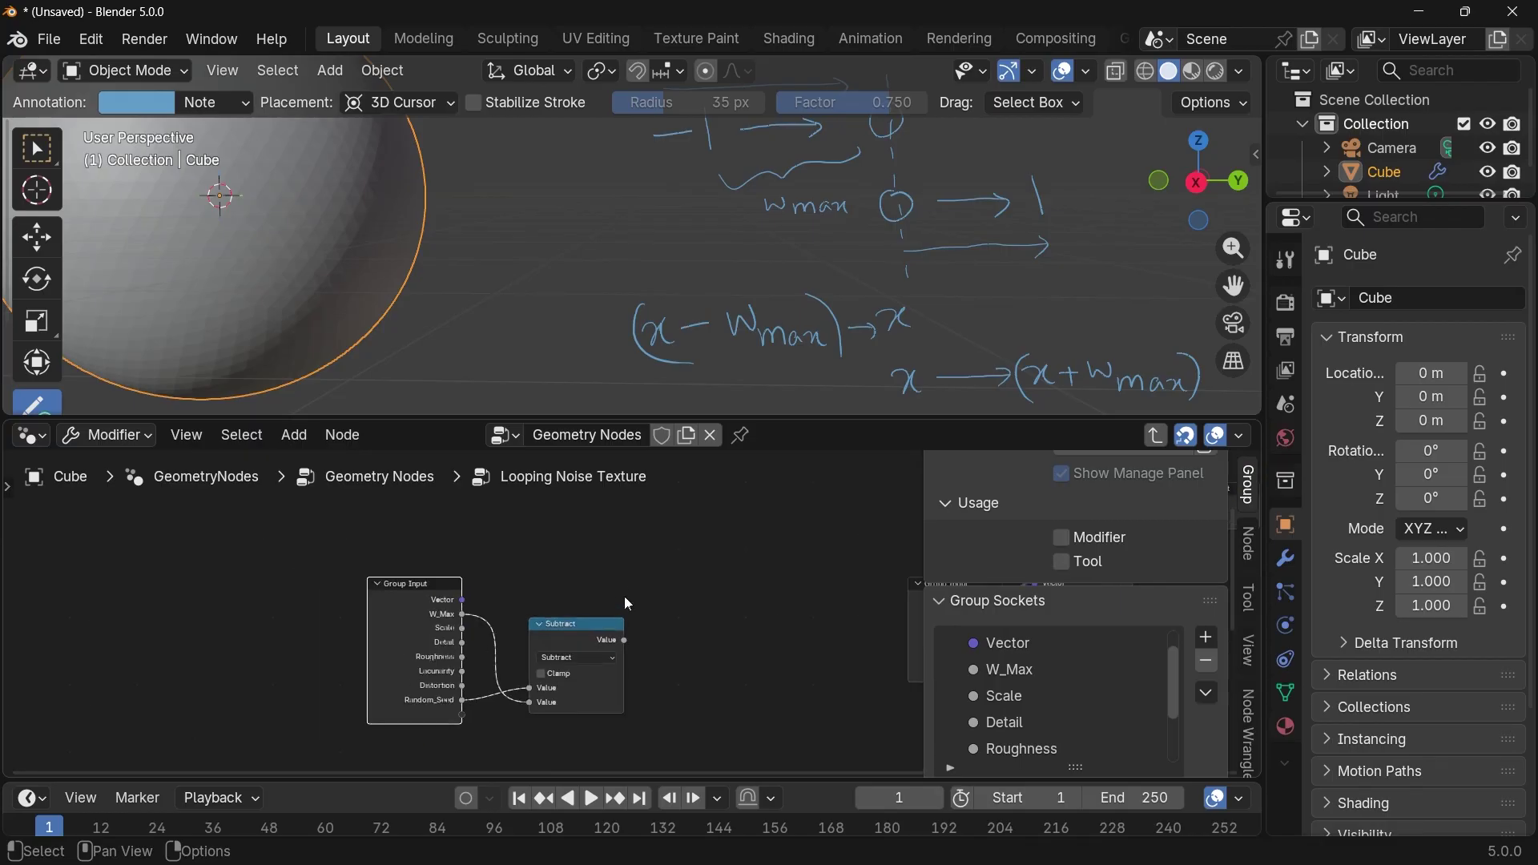
scroll(625, 609, down, 1)
key(shift+a)
text(scene tim)
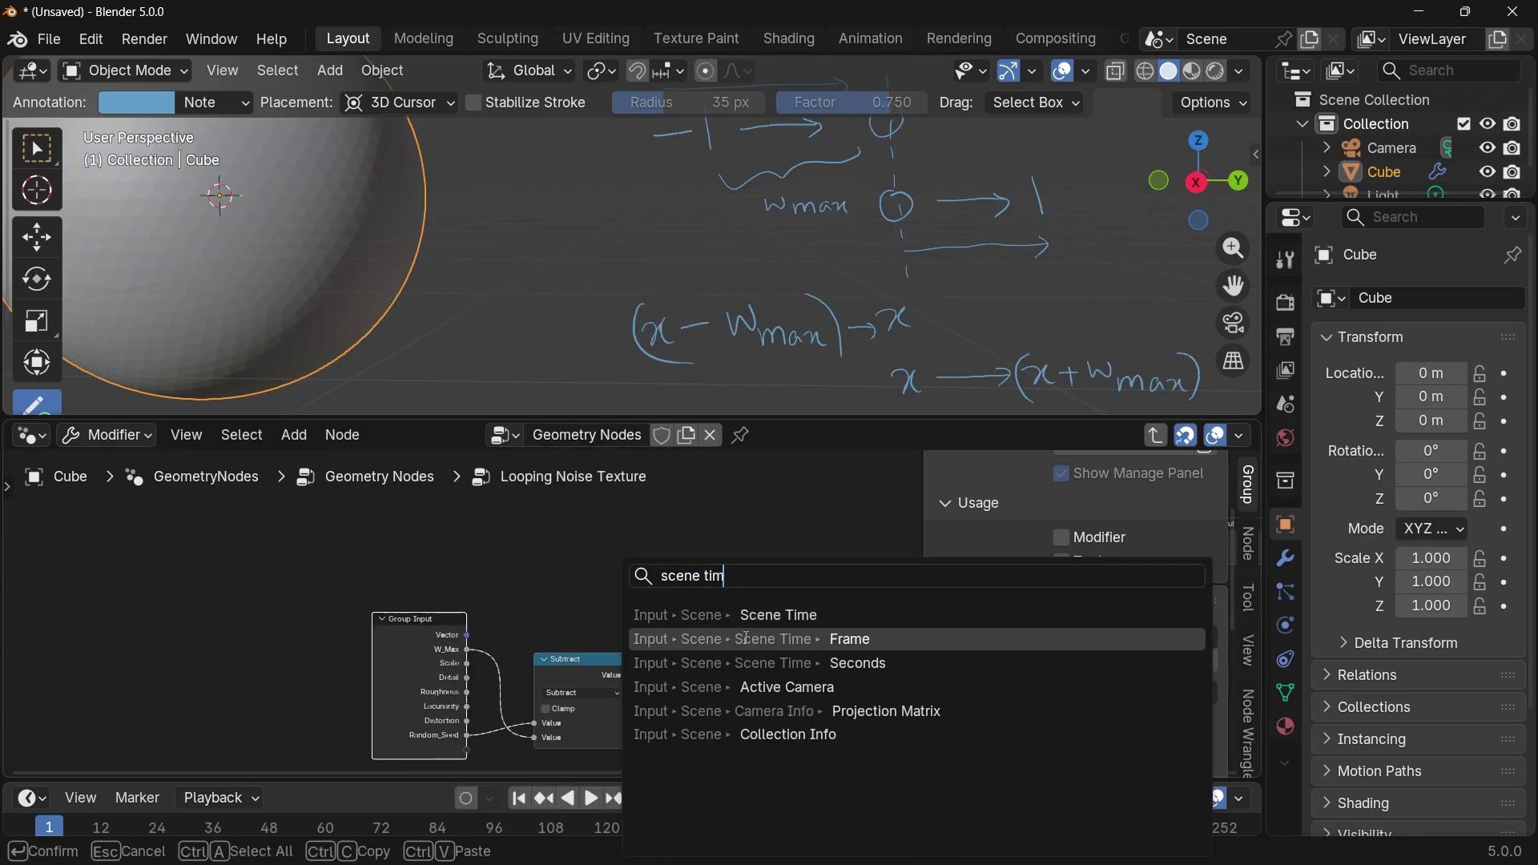
click(631, 641)
click(480, 537)
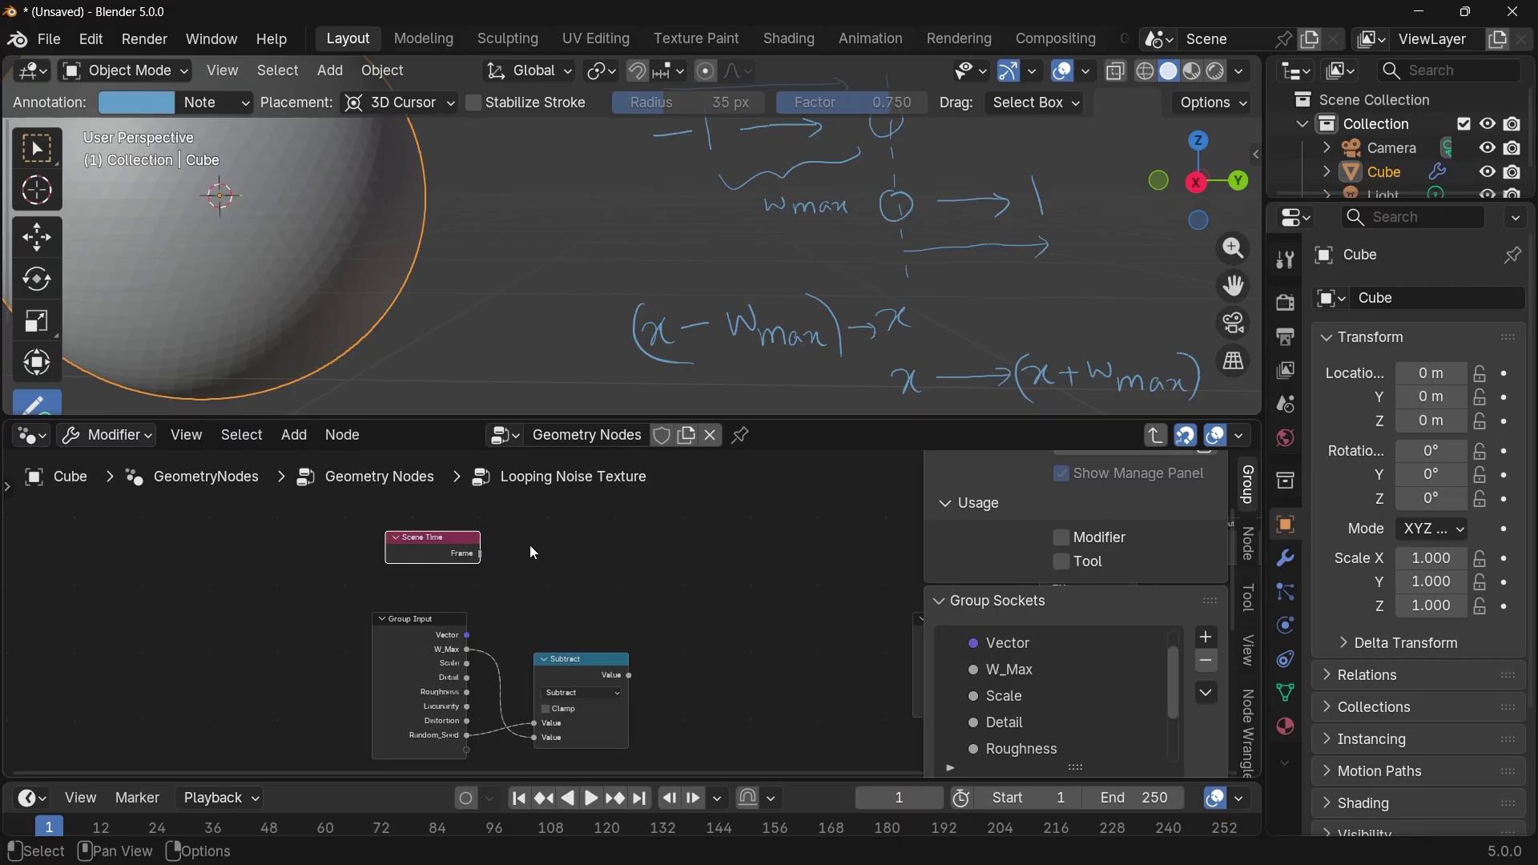
Add an Integer Math node set to Modulo beside the Scene Time node.
key(n)
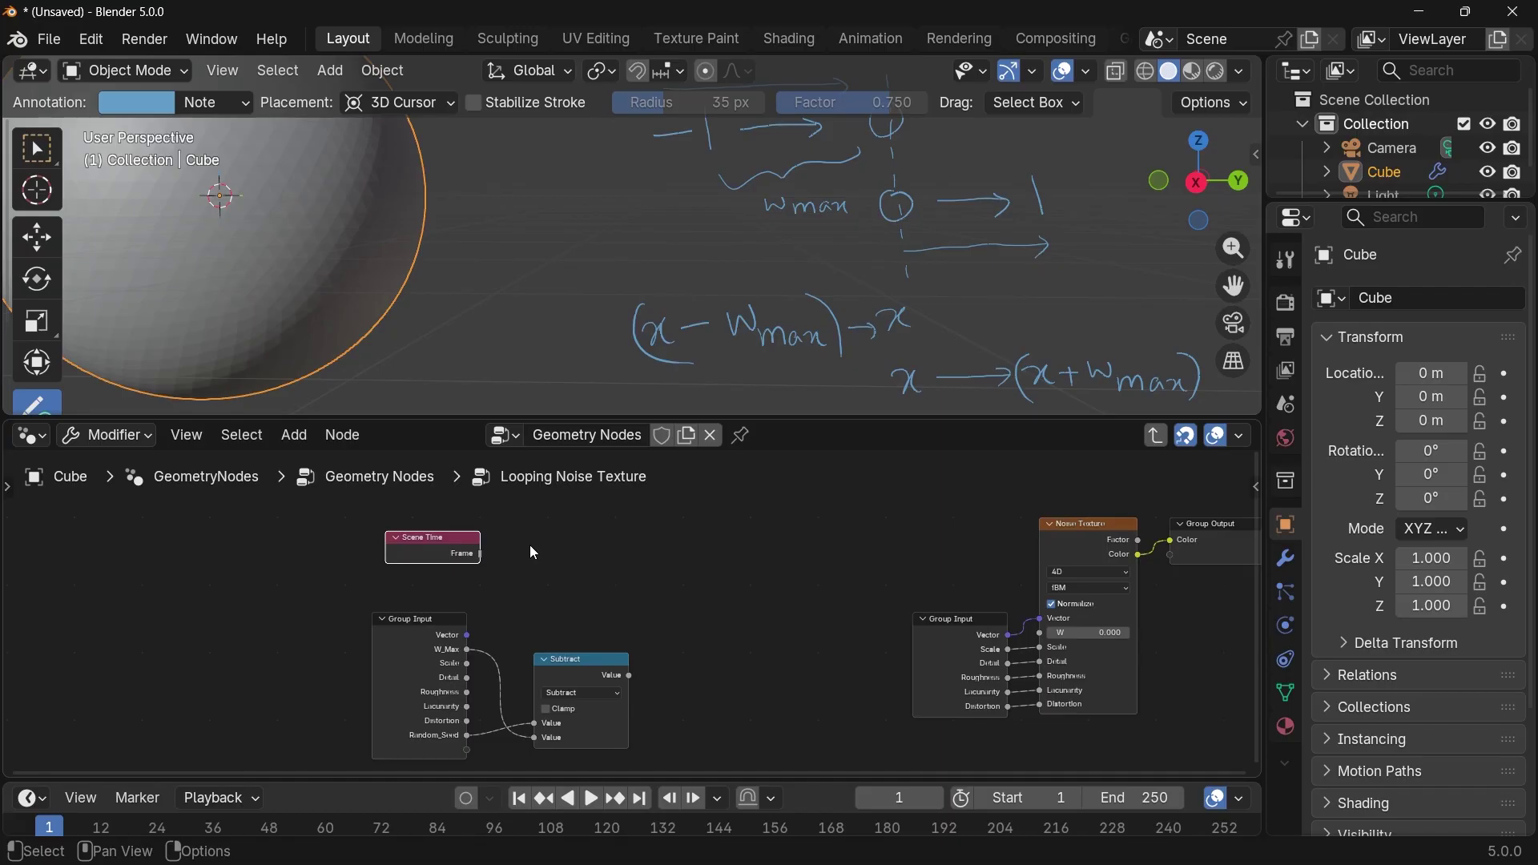
key(n)
key(shift+a)
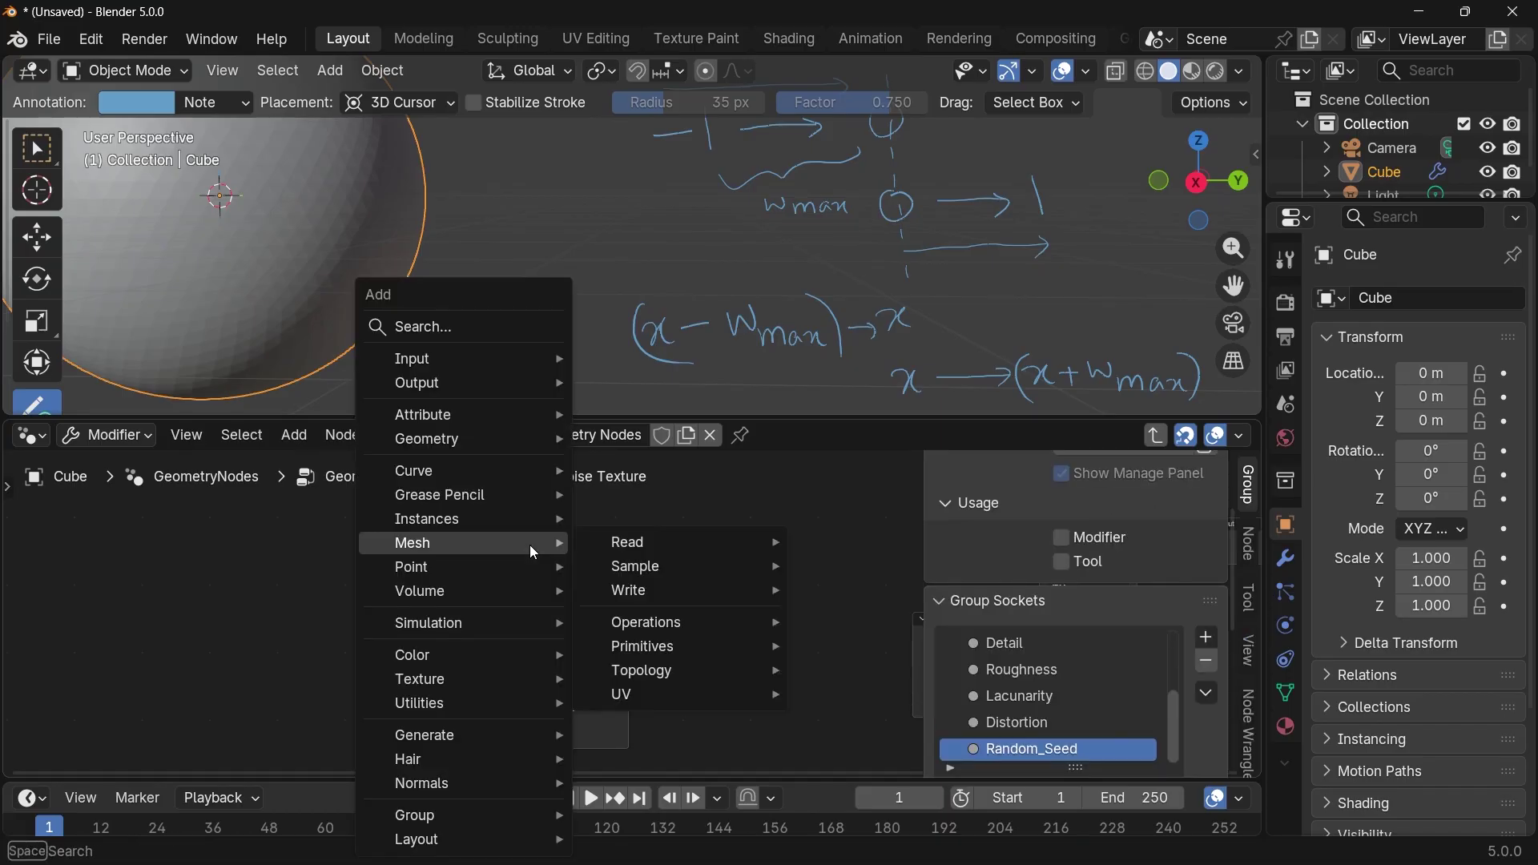
text(integer math mo)
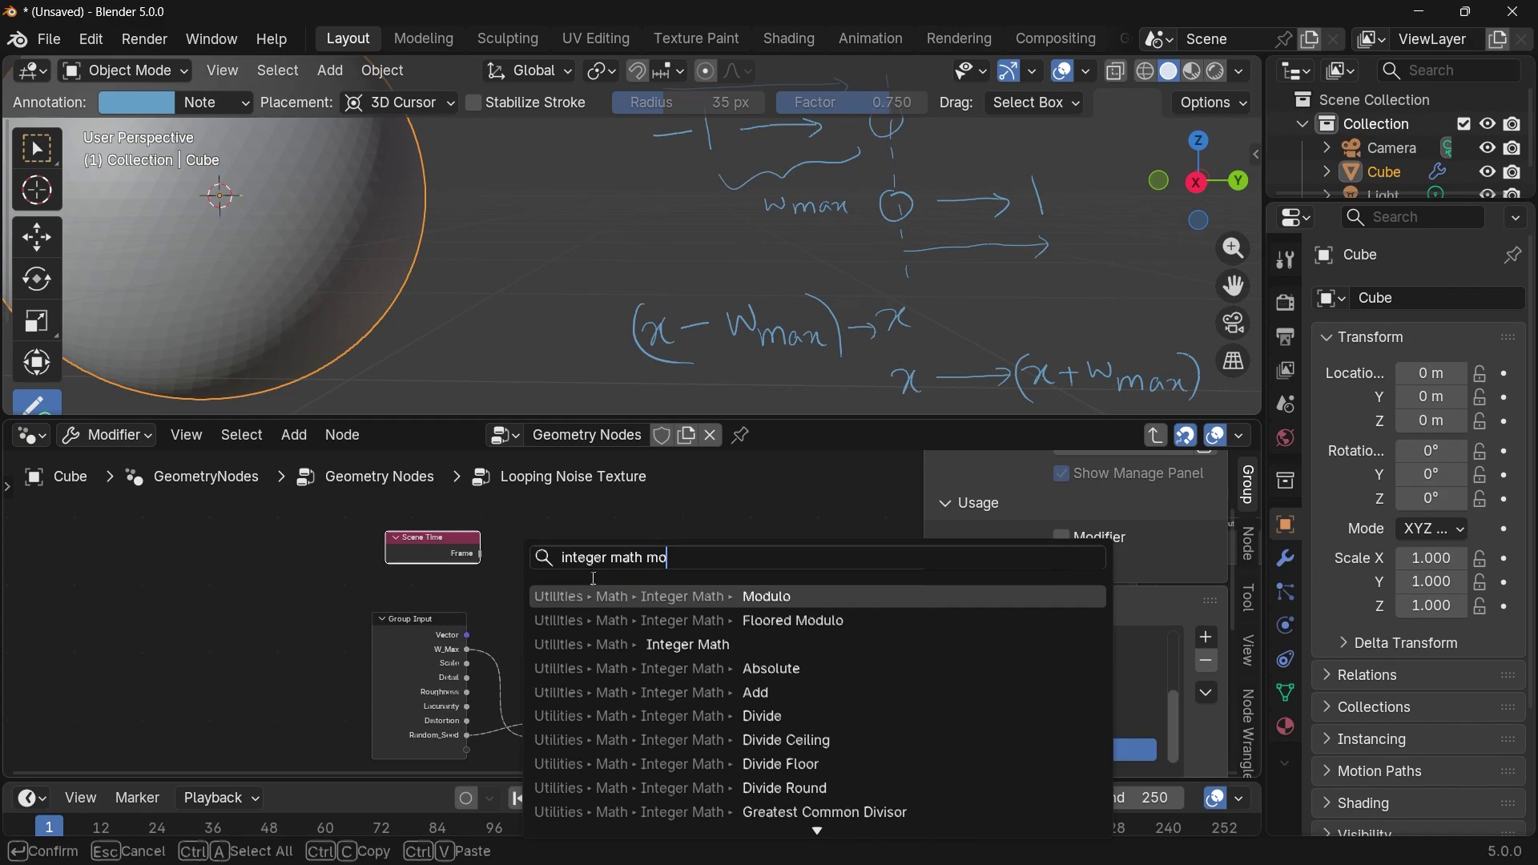
key(Return)
click(532, 549)
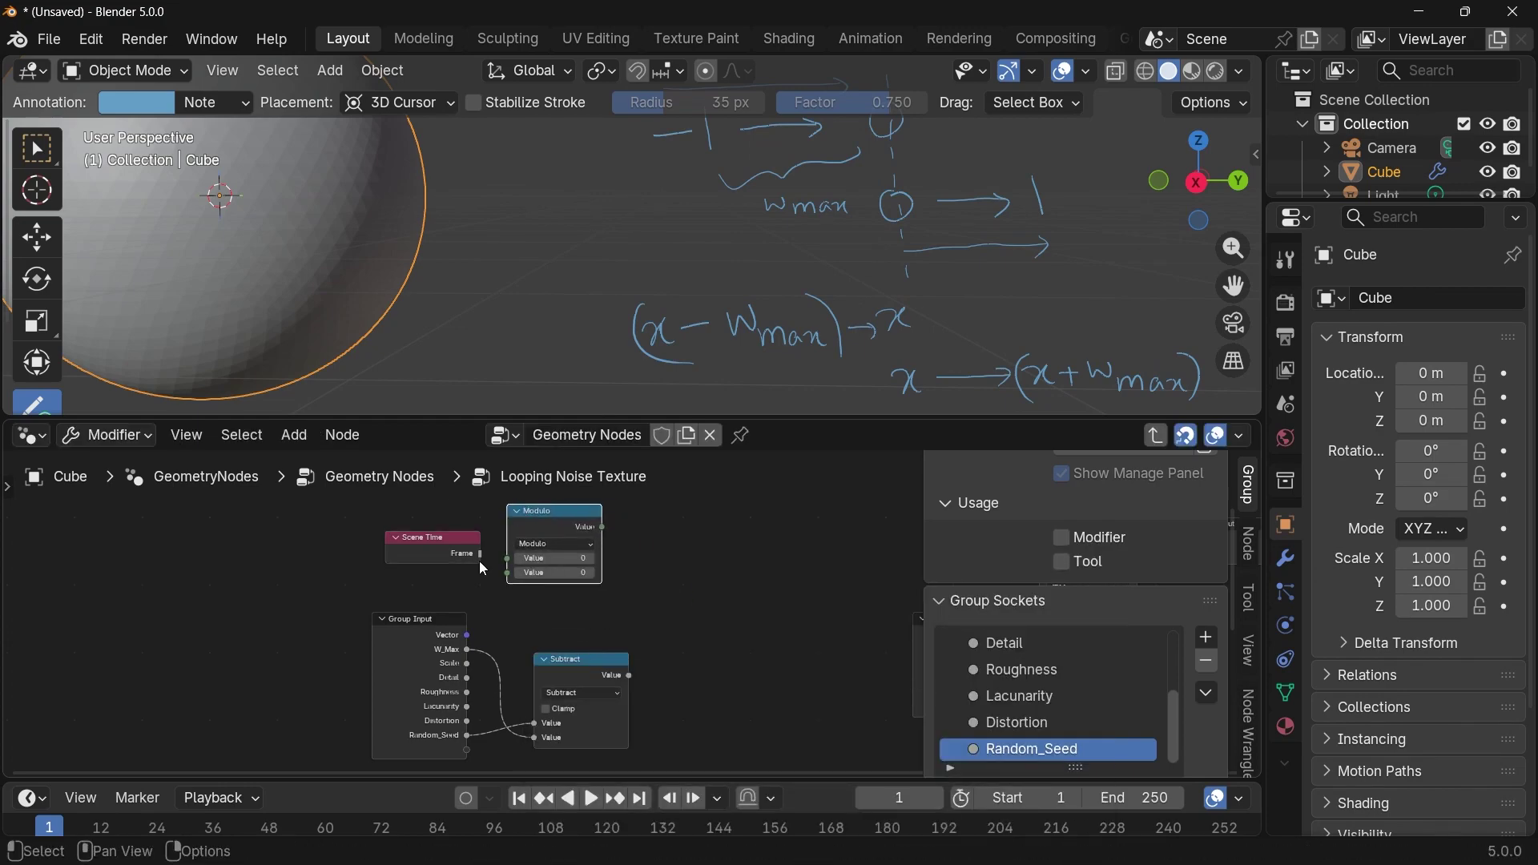
Link Scene Time's Frame to the Modulo node's first Value and a new Group Input socket to its second Value.
drag(480, 554, 510, 556)
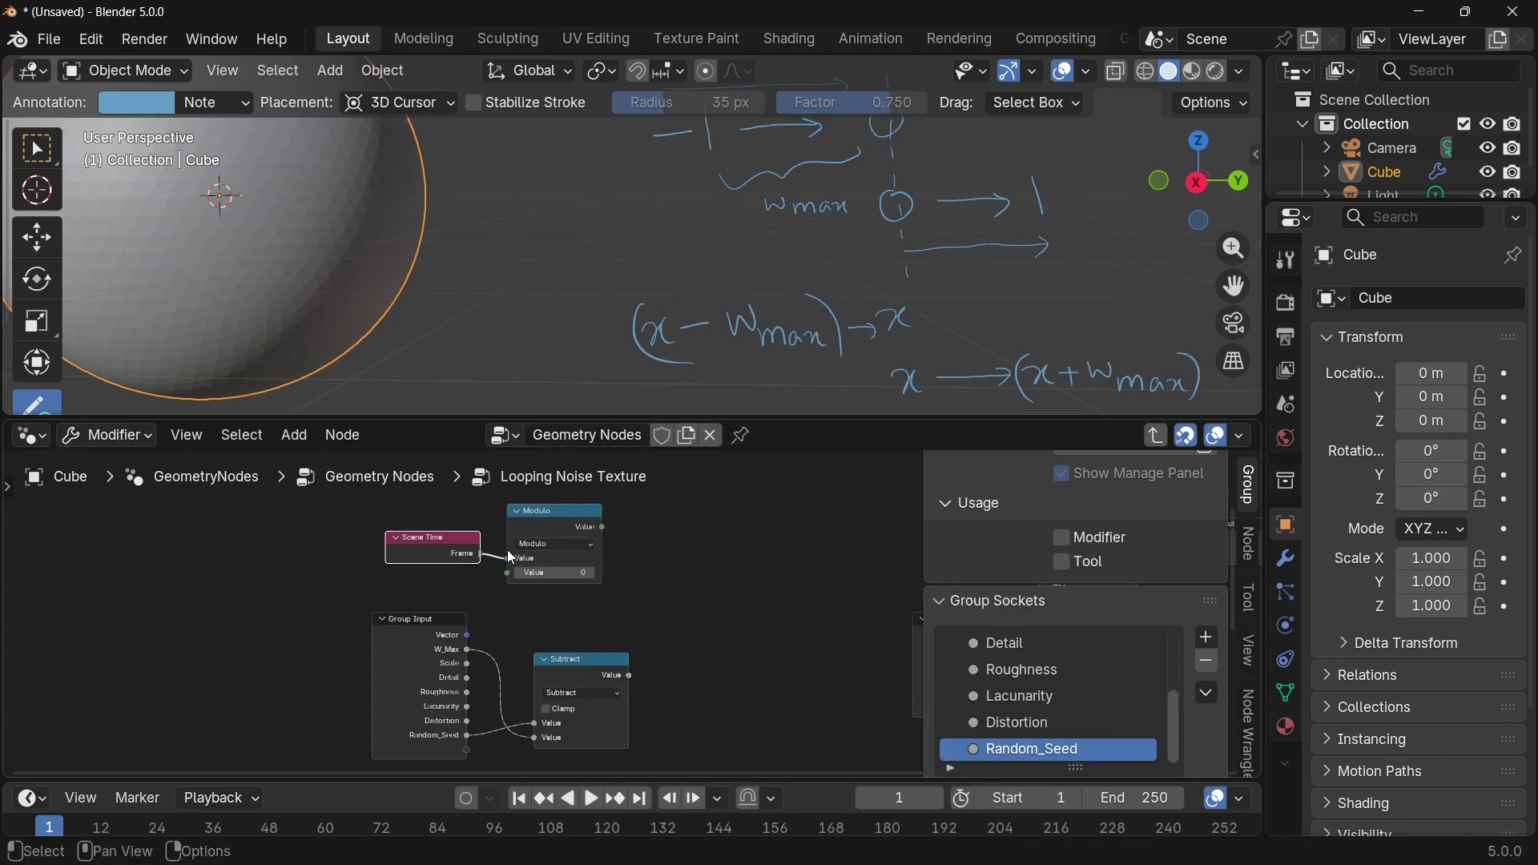
scroll(481, 624, up, 1)
drag(450, 700, 501, 535)
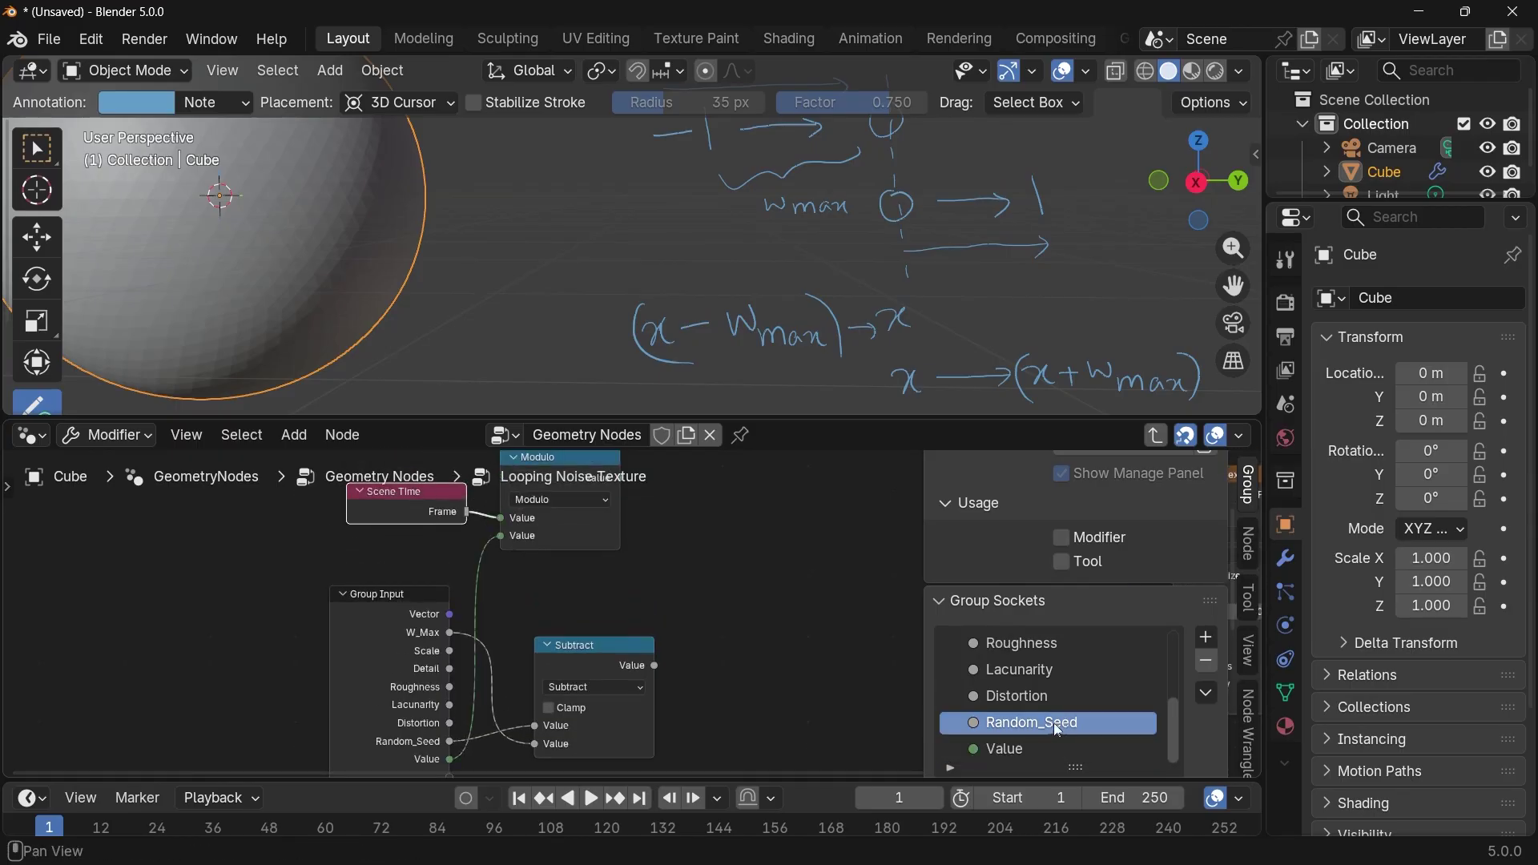
Rename the new integer group input to Loop_Frames and reorder it to sit directly above W_Max.
double_click(1011, 750)
text(L)
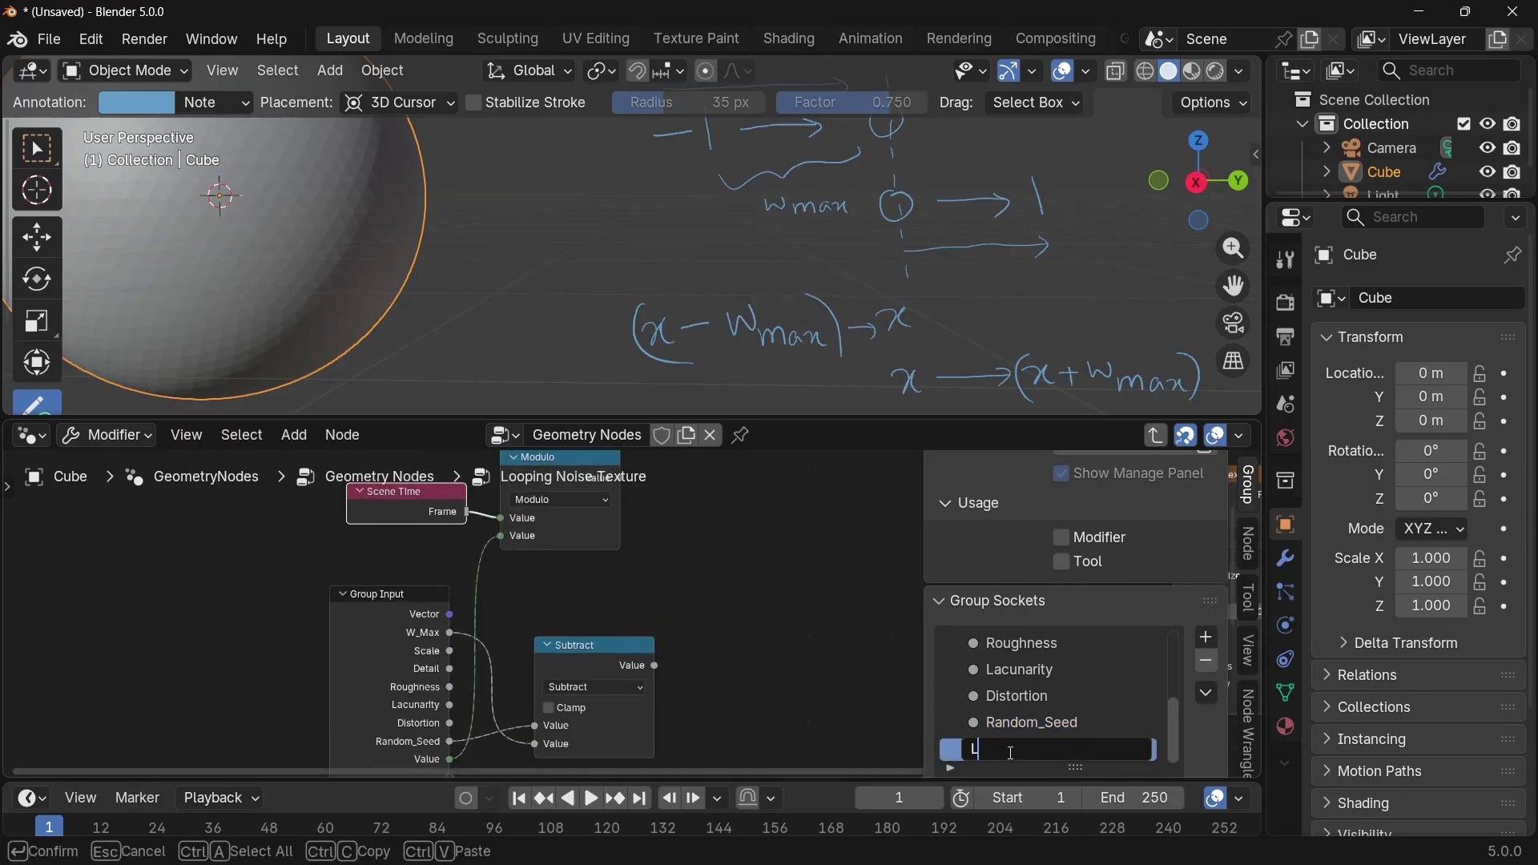
text(oop_Frames)
key(Return)
drag(1009, 752, 1019, 665)
mouse_move(416, 635)
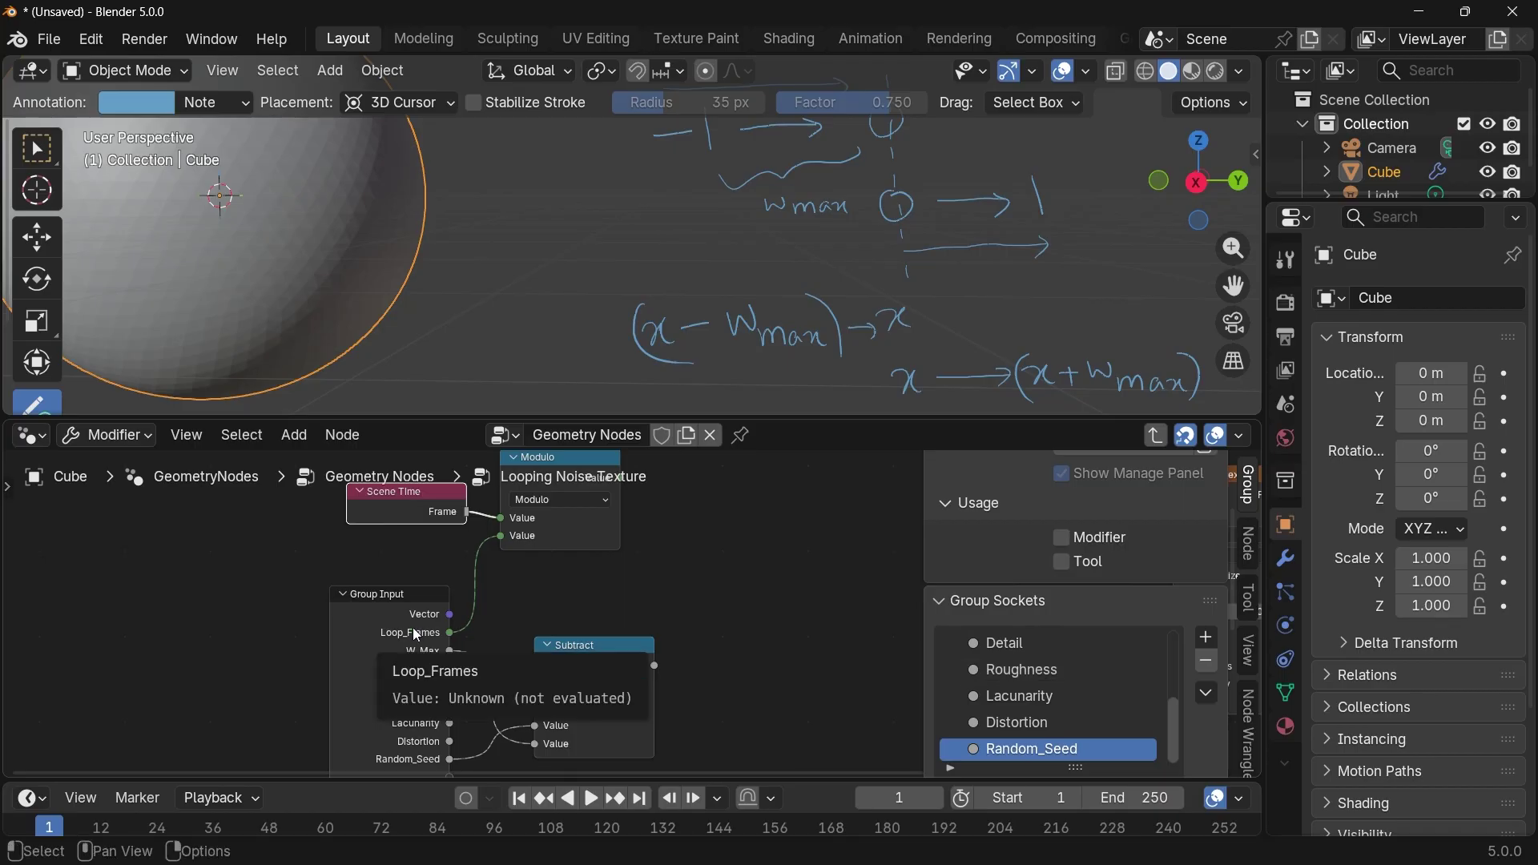
Move the Subtract node so it lines up beneath the Modulo node.
scroll(527, 597, down, 4)
drag(559, 651, 572, 651)
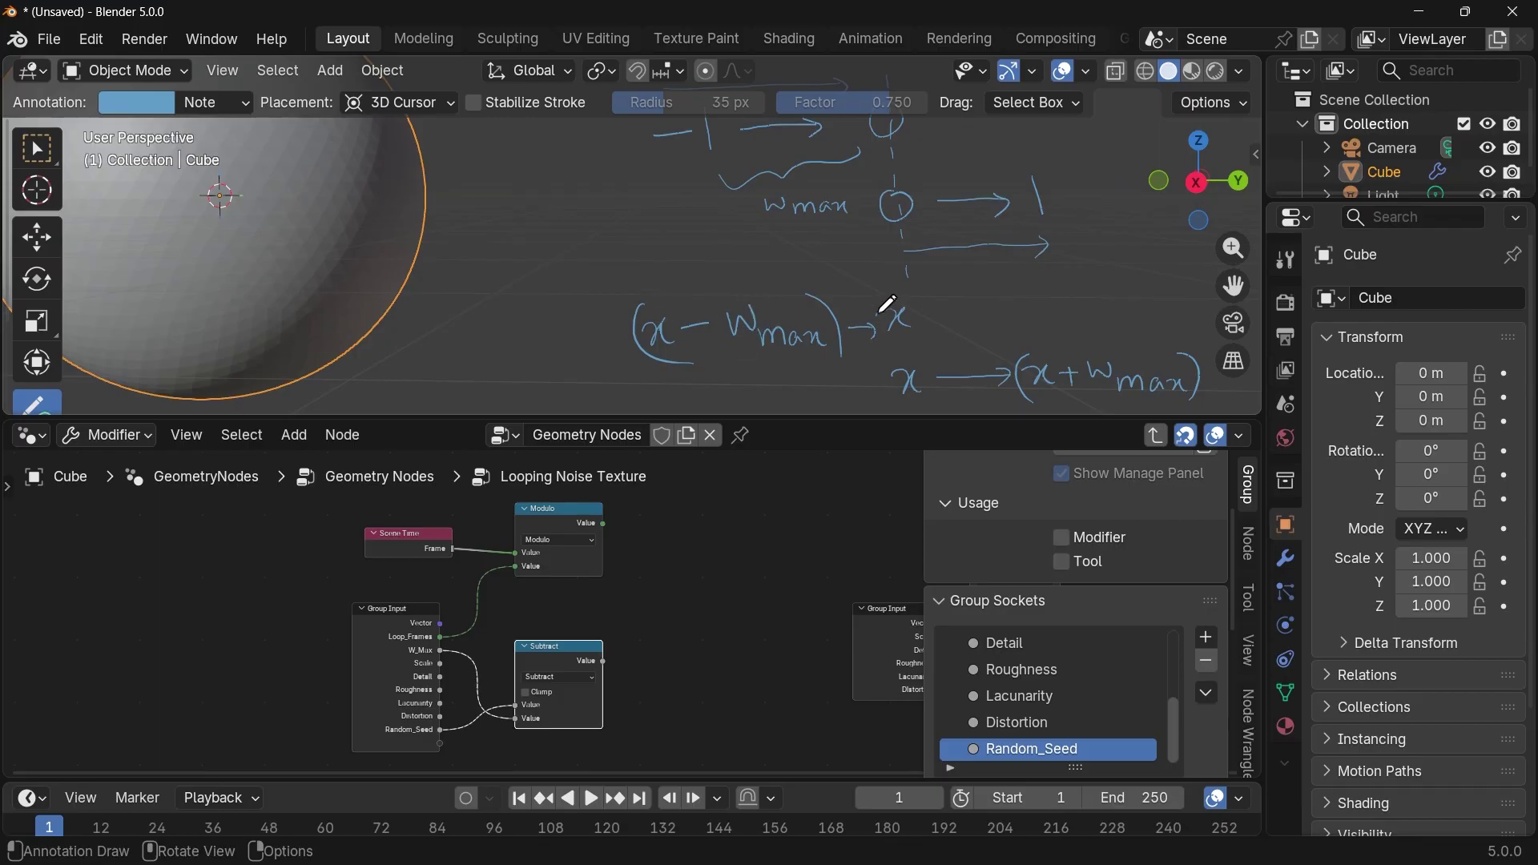
scroll(388, 634, up, 2)
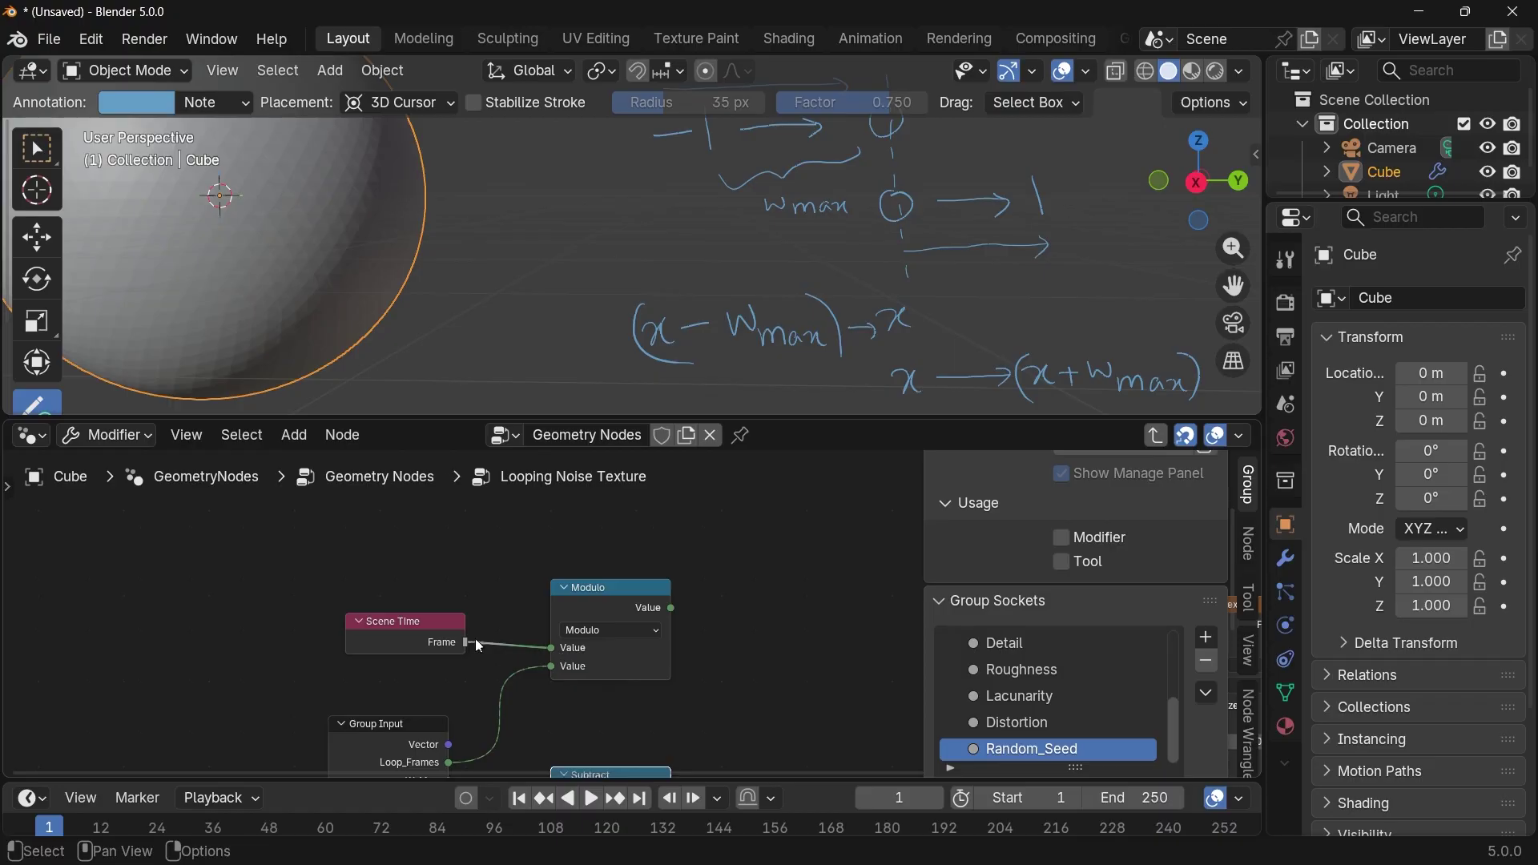
middle_drag(545, 696, 583, 657)
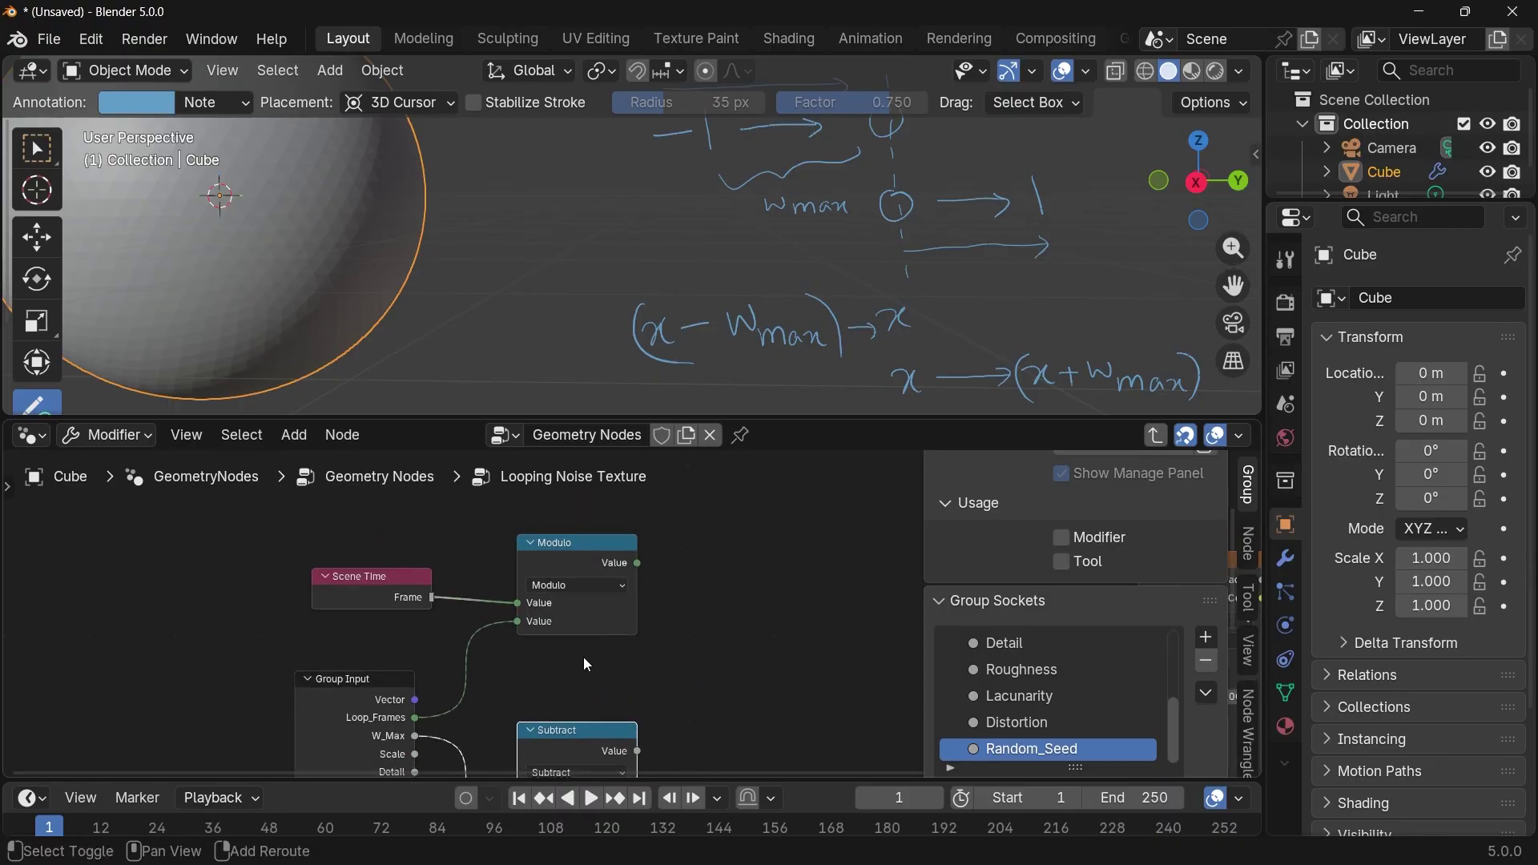
Add a Map Range node beside the Modulo node, link Modulo's output to its Value input, and move Modulo slightly closer.
key(shift+a)
text(mapra)
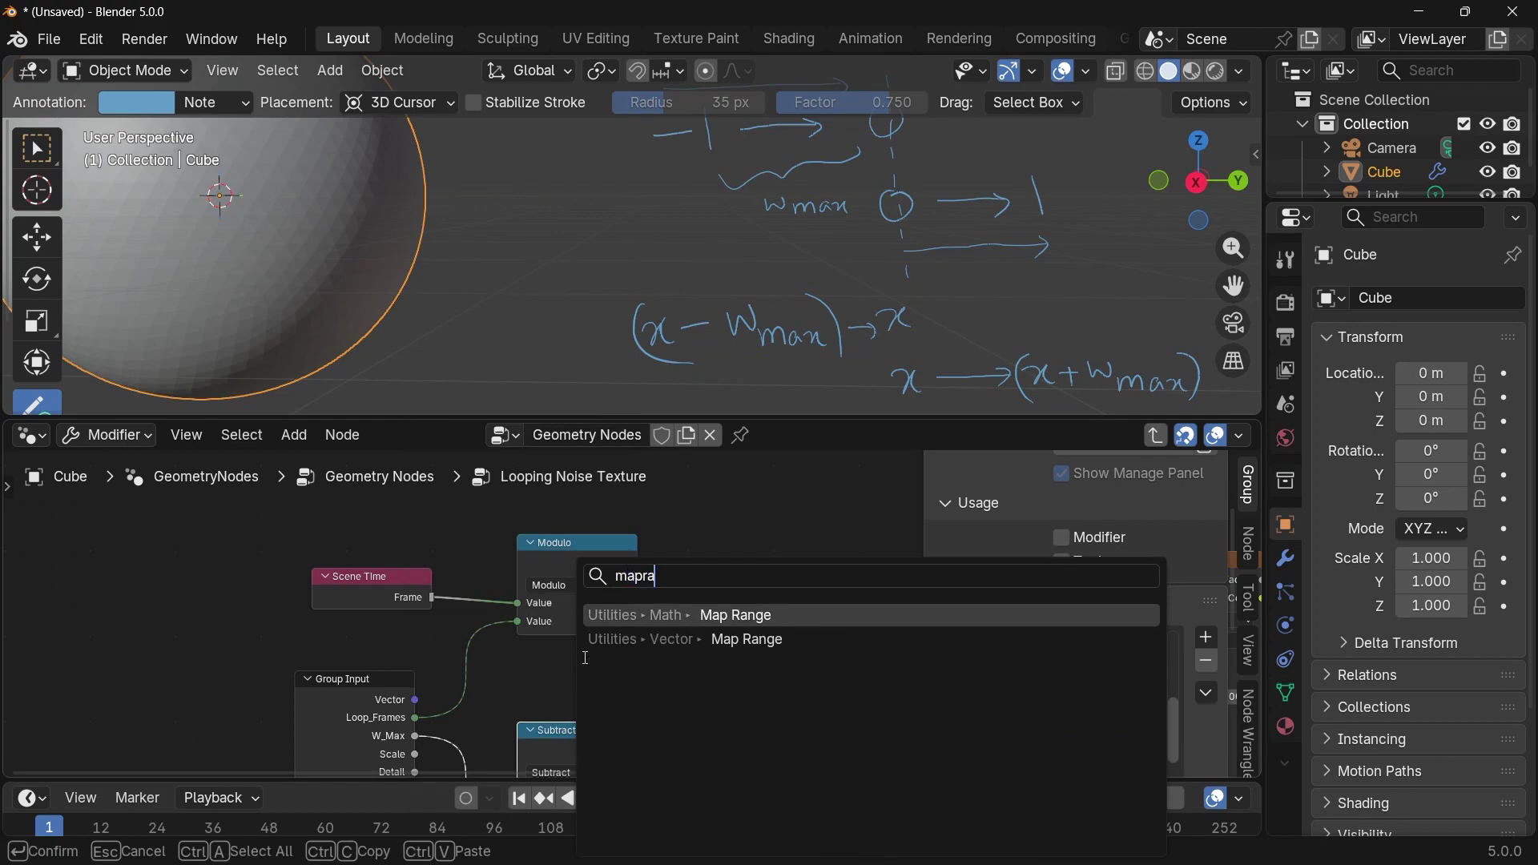
key(Return)
click(679, 544)
drag(739, 523, 738, 494)
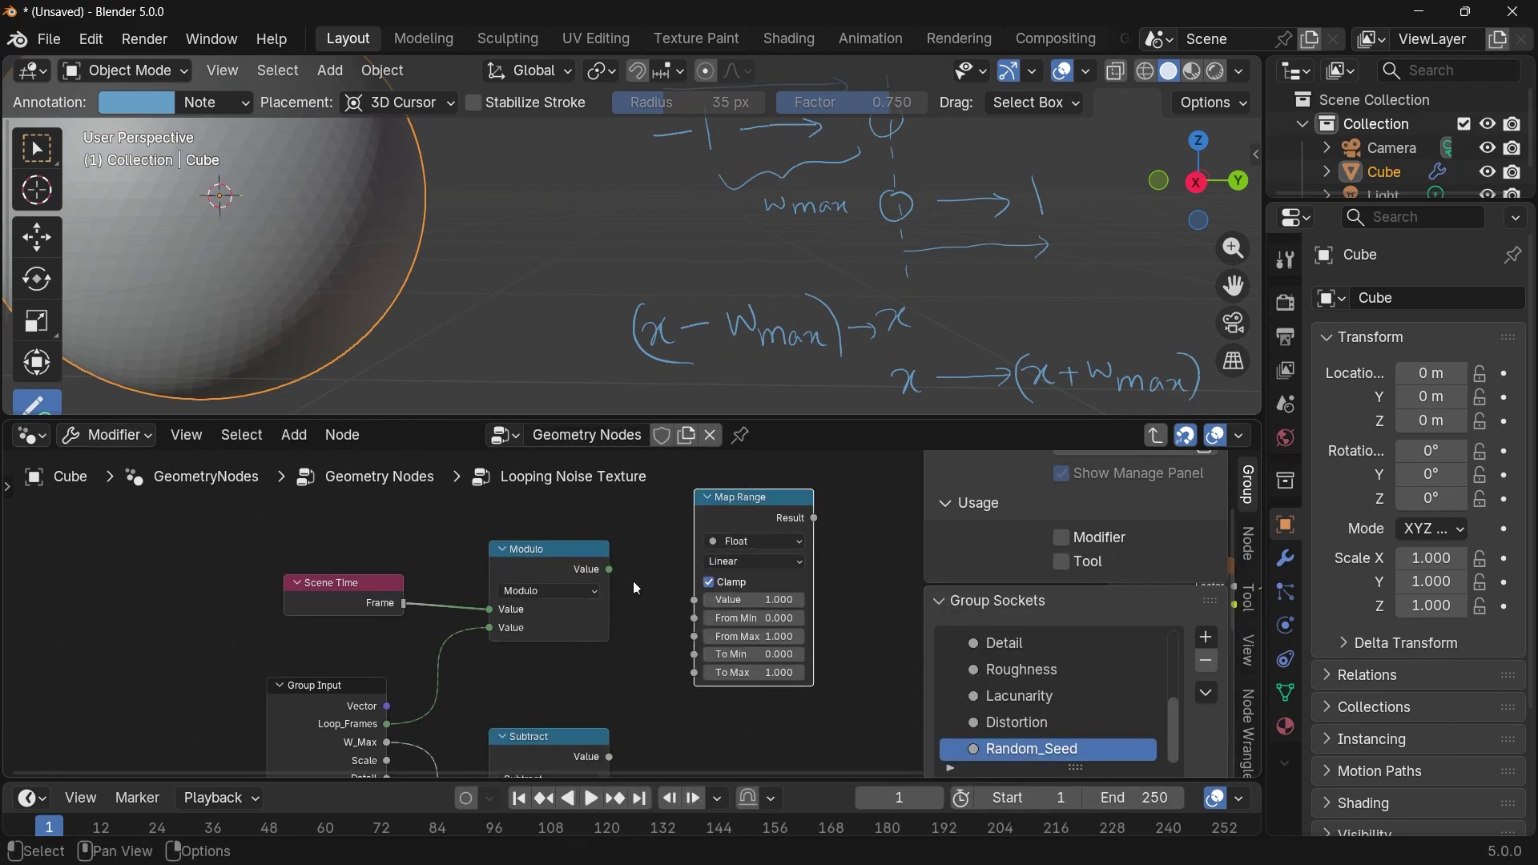
drag(610, 569, 695, 600)
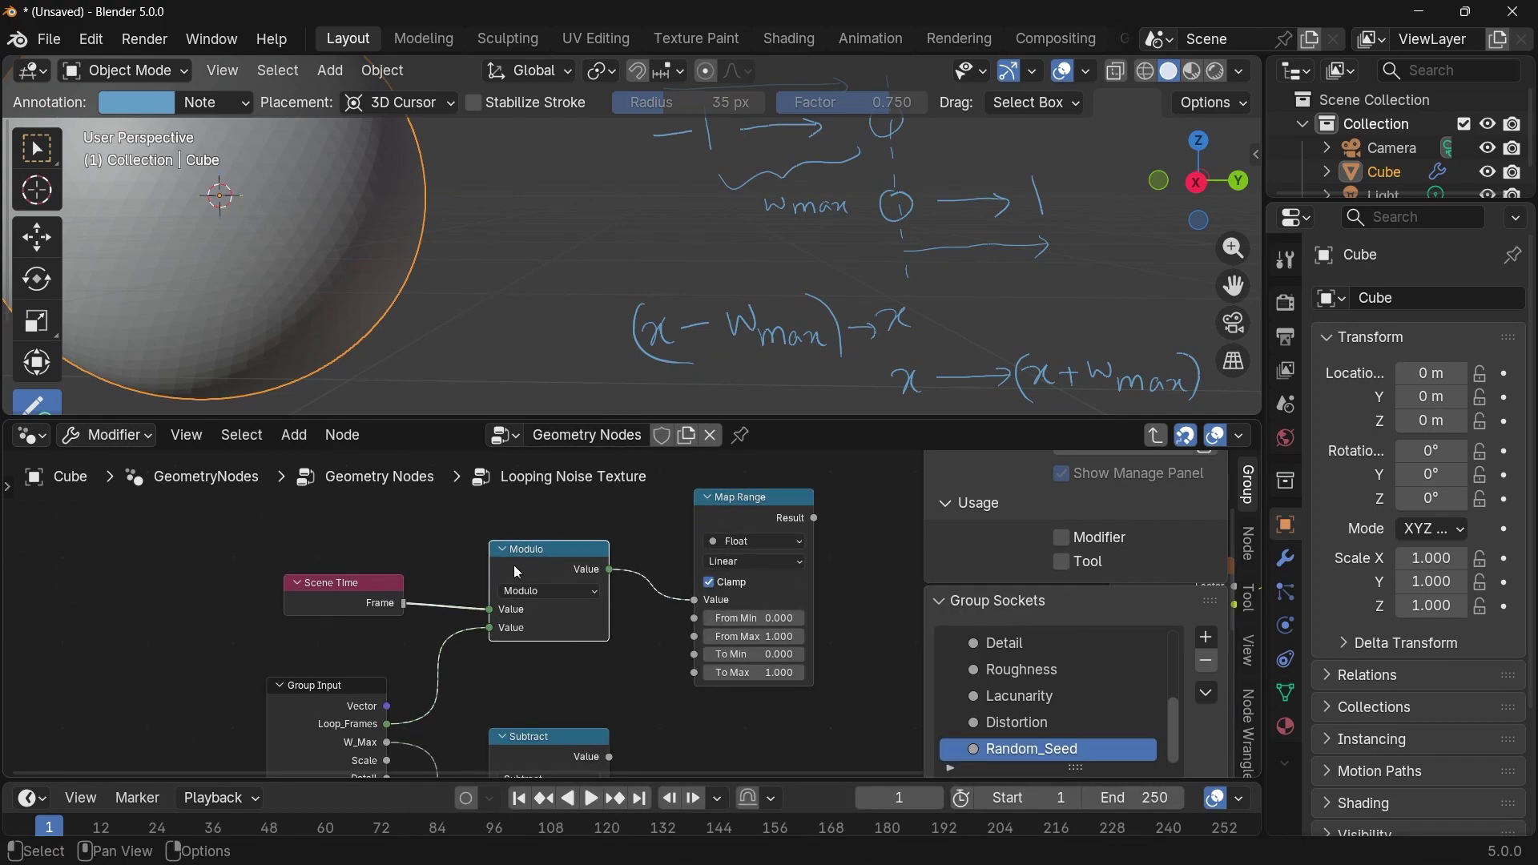
mouse_move(512, 565)
mouse_down()
mouse_move(518, 547)
mouse_move(535, 565)
mouse_up()
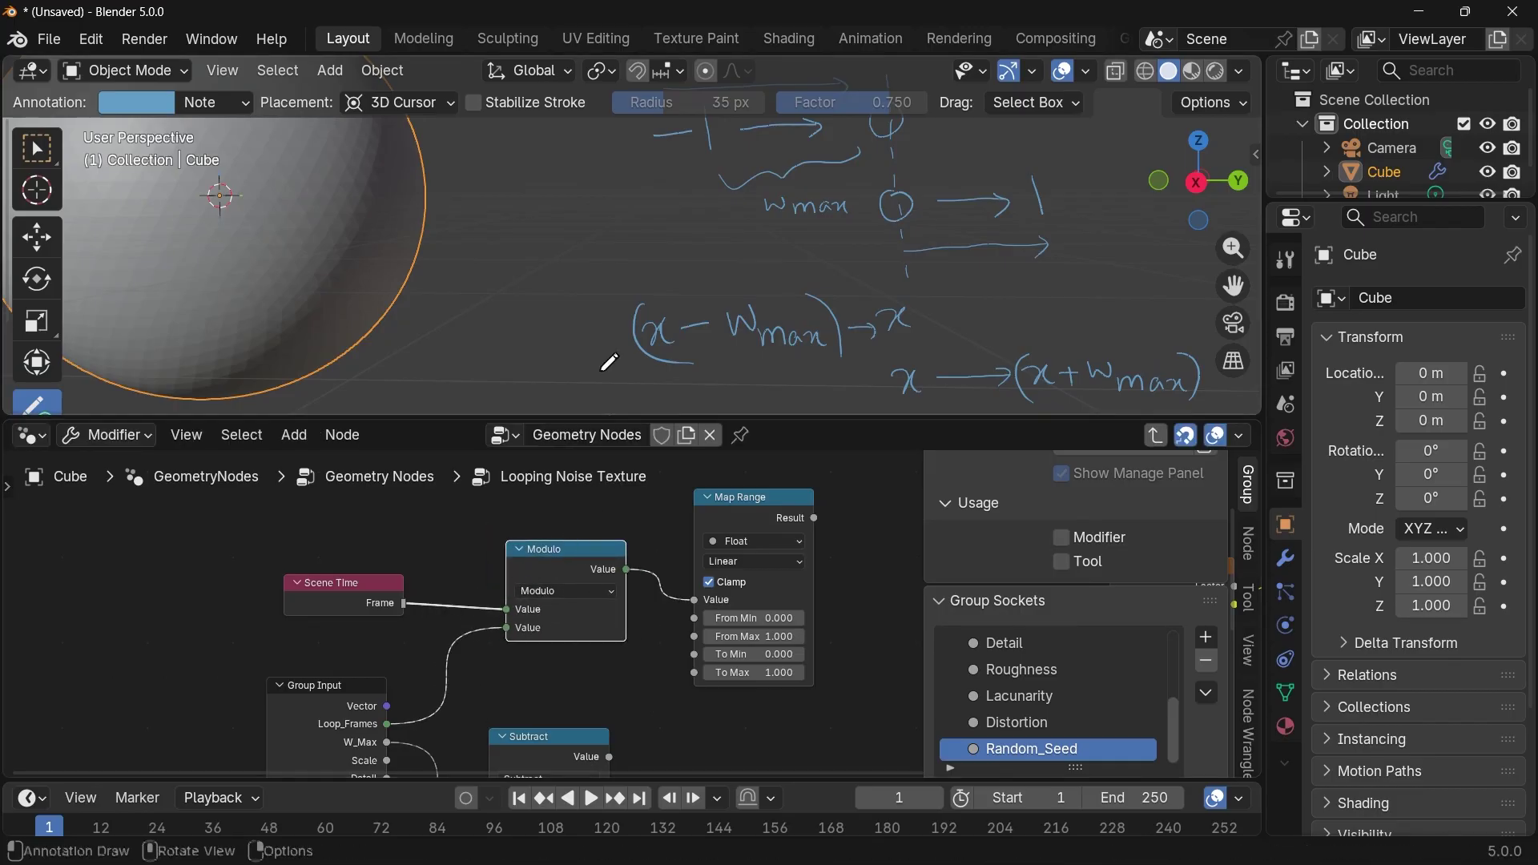
Annotate the empty viewport area with the frame sequence 1 2 3 4 … 10 and underline the 1.
shift+middle_drag(890, 268, 334, 289)
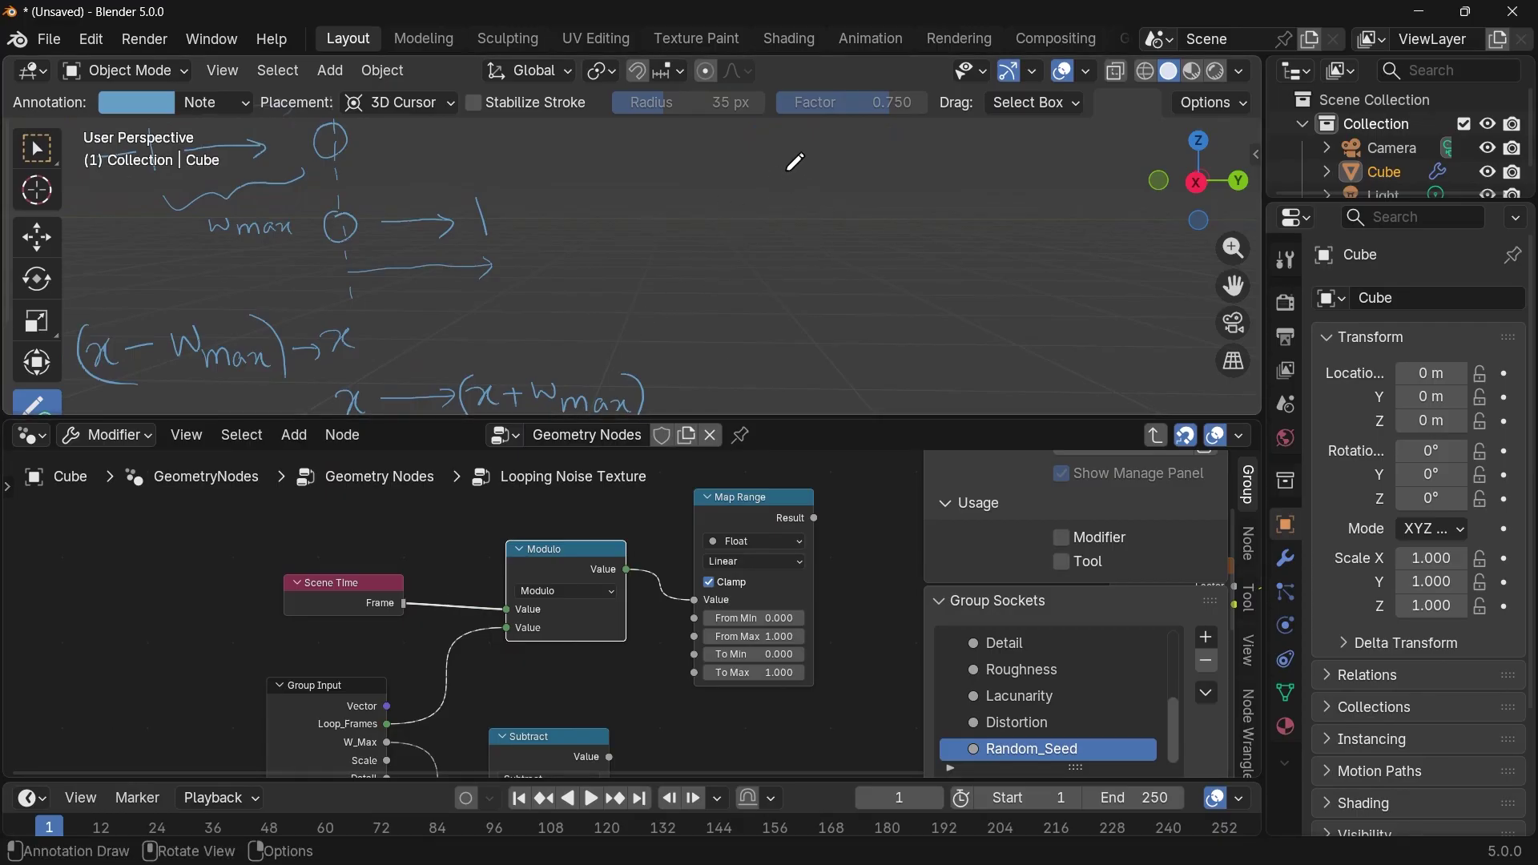
drag(783, 175, 790, 201)
mouse_move(833, 169)
mouse_down()
mouse_move(861, 199)
mouse_move(913, 190)
mouse_move(898, 199)
mouse_up()
drag(953, 163, 974, 186)
click(1005, 179)
click(1031, 176)
click(1043, 176)
mouse_move(1085, 160)
mouse_down()
mouse_move(1089, 188)
mouse_move(1106, 165)
mouse_up()
drag(775, 216, 805, 211)
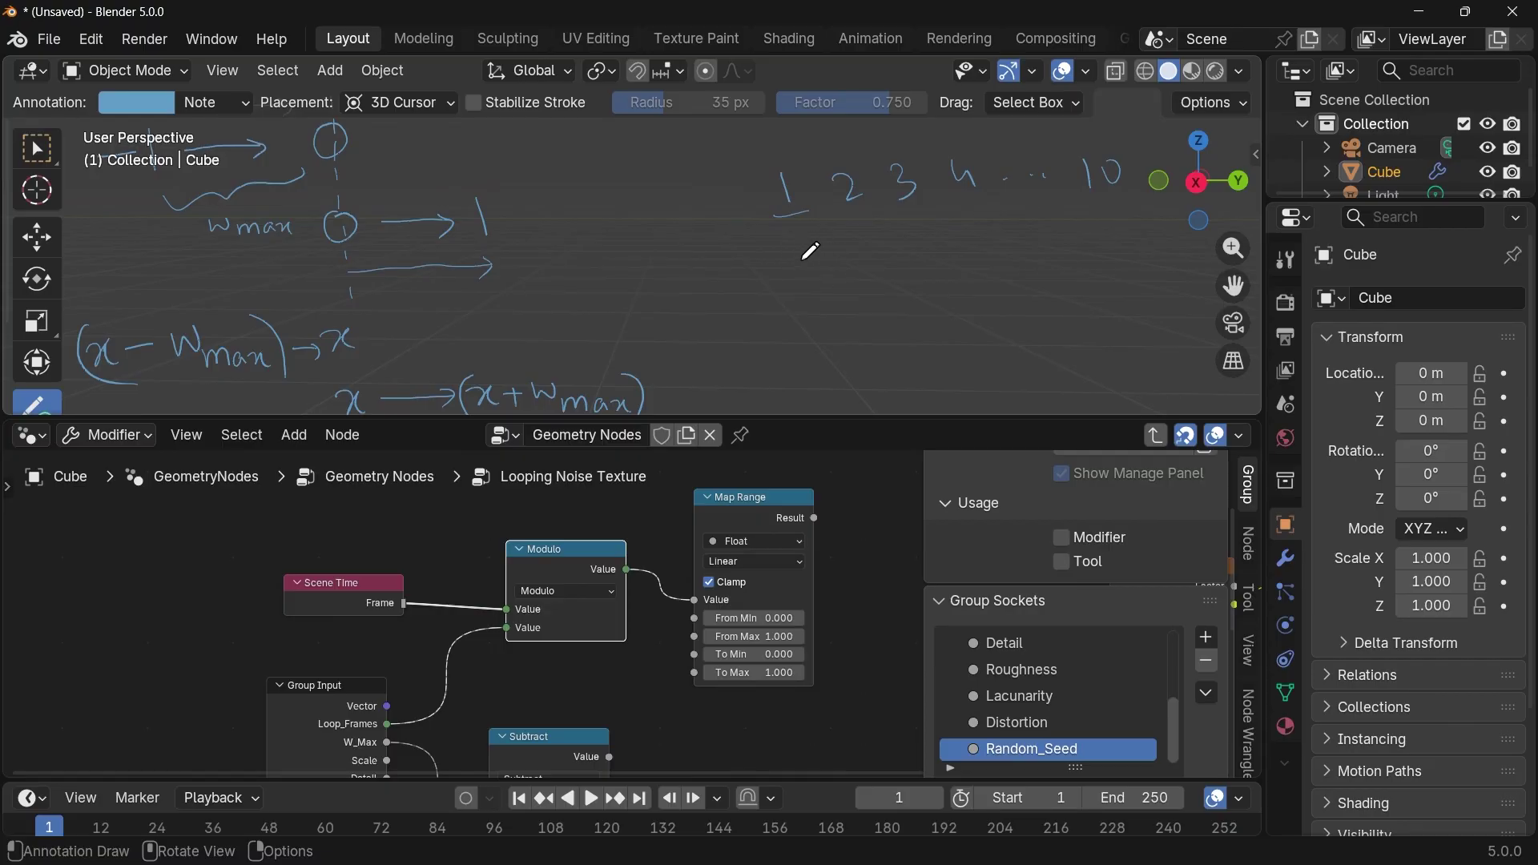
Annotate a second row 1 2 3 4 10 below the first sequence and write 0 beneath its 10.
mouse_move(802, 255)
mouse_down()
mouse_move(808, 289)
mouse_move(992, 266)
mouse_up()
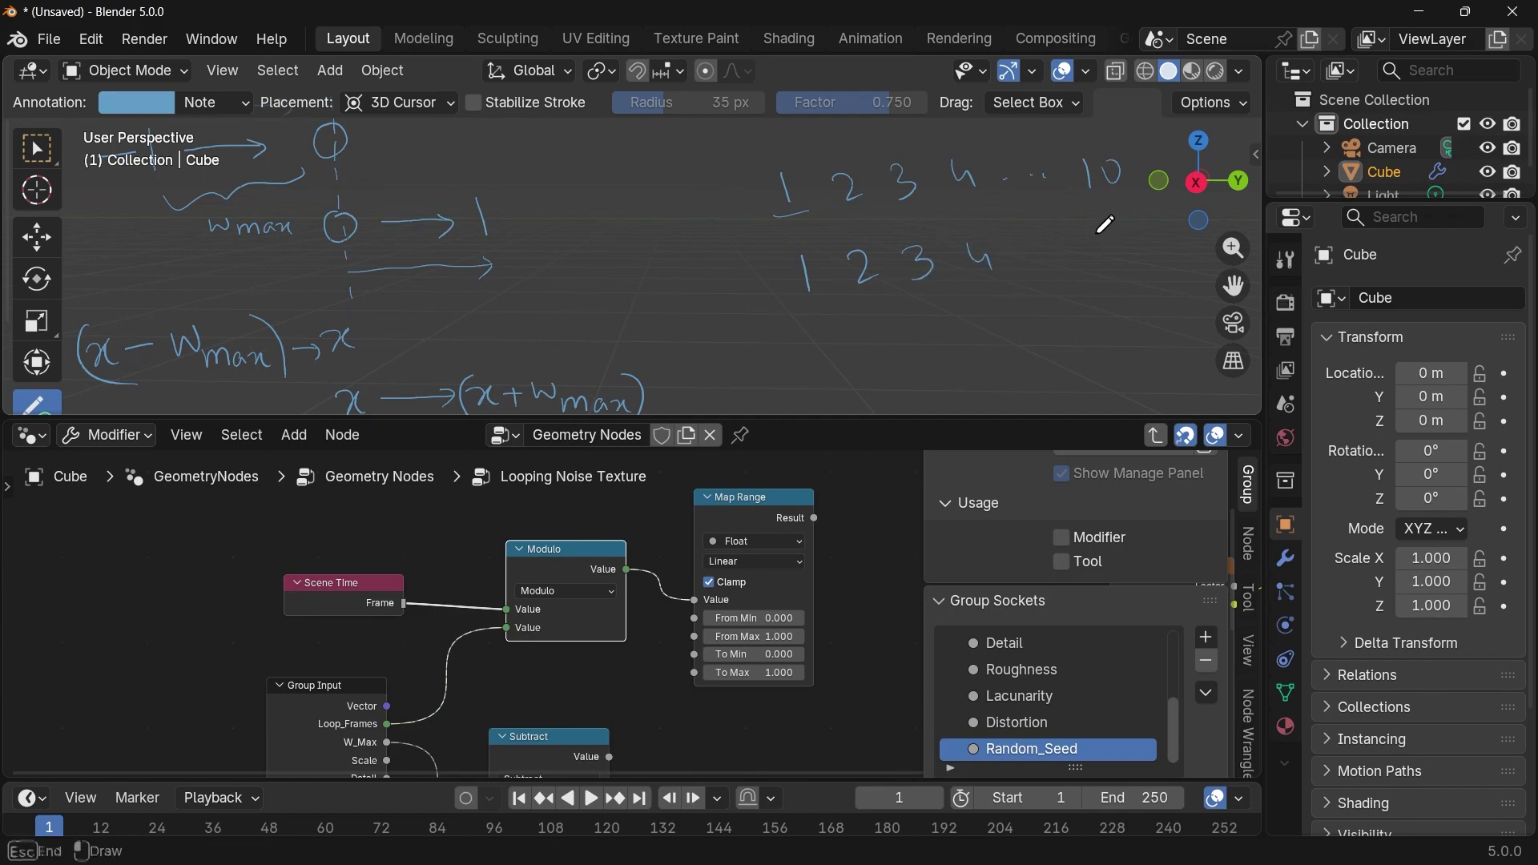
drag(1098, 238, 1101, 264)
drag(1118, 238, 1105, 237)
drag(1121, 302, 1123, 330)
Extend the top annotated row with 11 and 12, and write 1 and 2 beside the 0 below.
shift+middle_drag(1118, 205, 1059, 200)
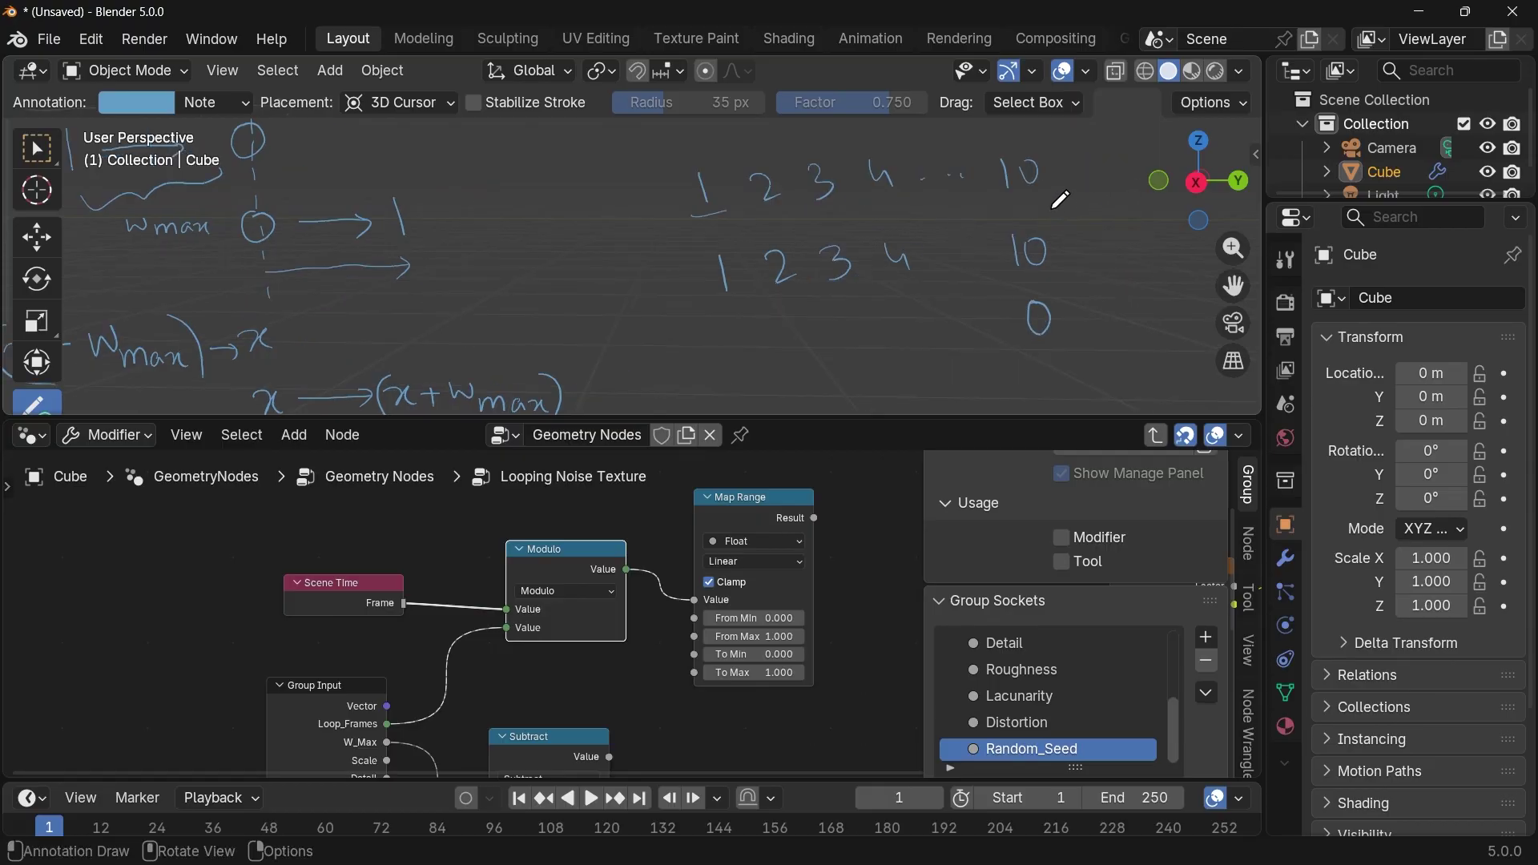
drag(1074, 159, 1071, 187)
drag(1095, 158, 1093, 186)
drag(1091, 304, 1094, 327)
mouse_move(1121, 158)
mouse_down()
mouse_move(1119, 186)
mouse_move(1146, 182)
mouse_up()
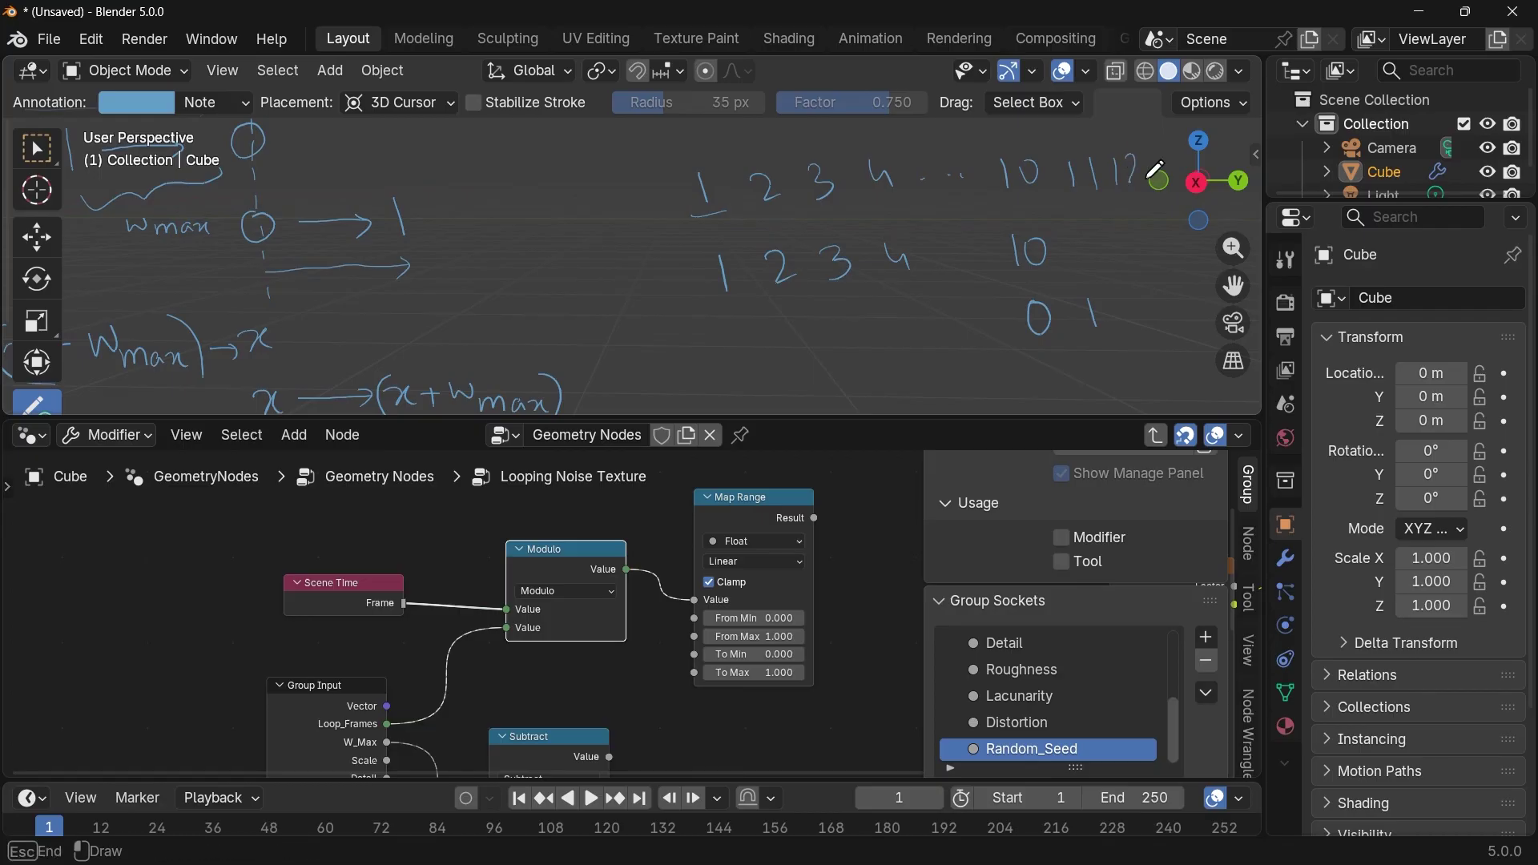
drag(1138, 301, 1154, 322)
Annotate a final row showing the repeating modulo cycle 0 1 2 3 4 … 9 0 1 2 3 … 9.
mouse_move(772, 366)
mouse_down()
mouse_move(850, 383)
mouse_move(992, 381)
mouse_move(1035, 357)
mouse_move(1066, 374)
mouse_move(1194, 367)
mouse_up()
click(887, 359)
click(931, 369)
click(949, 367)
click(1160, 358)
click(1176, 355)
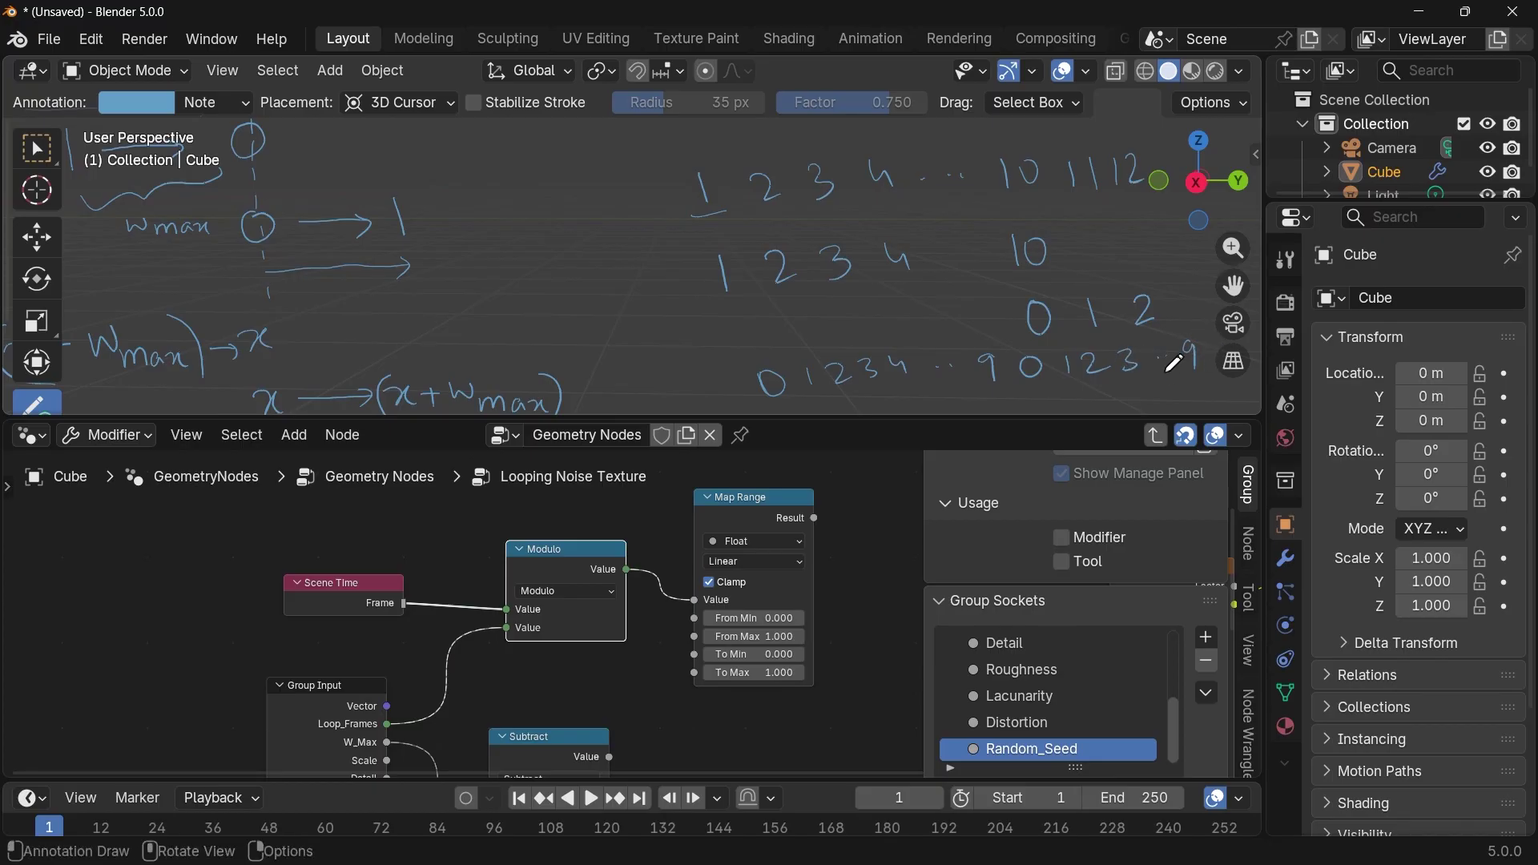
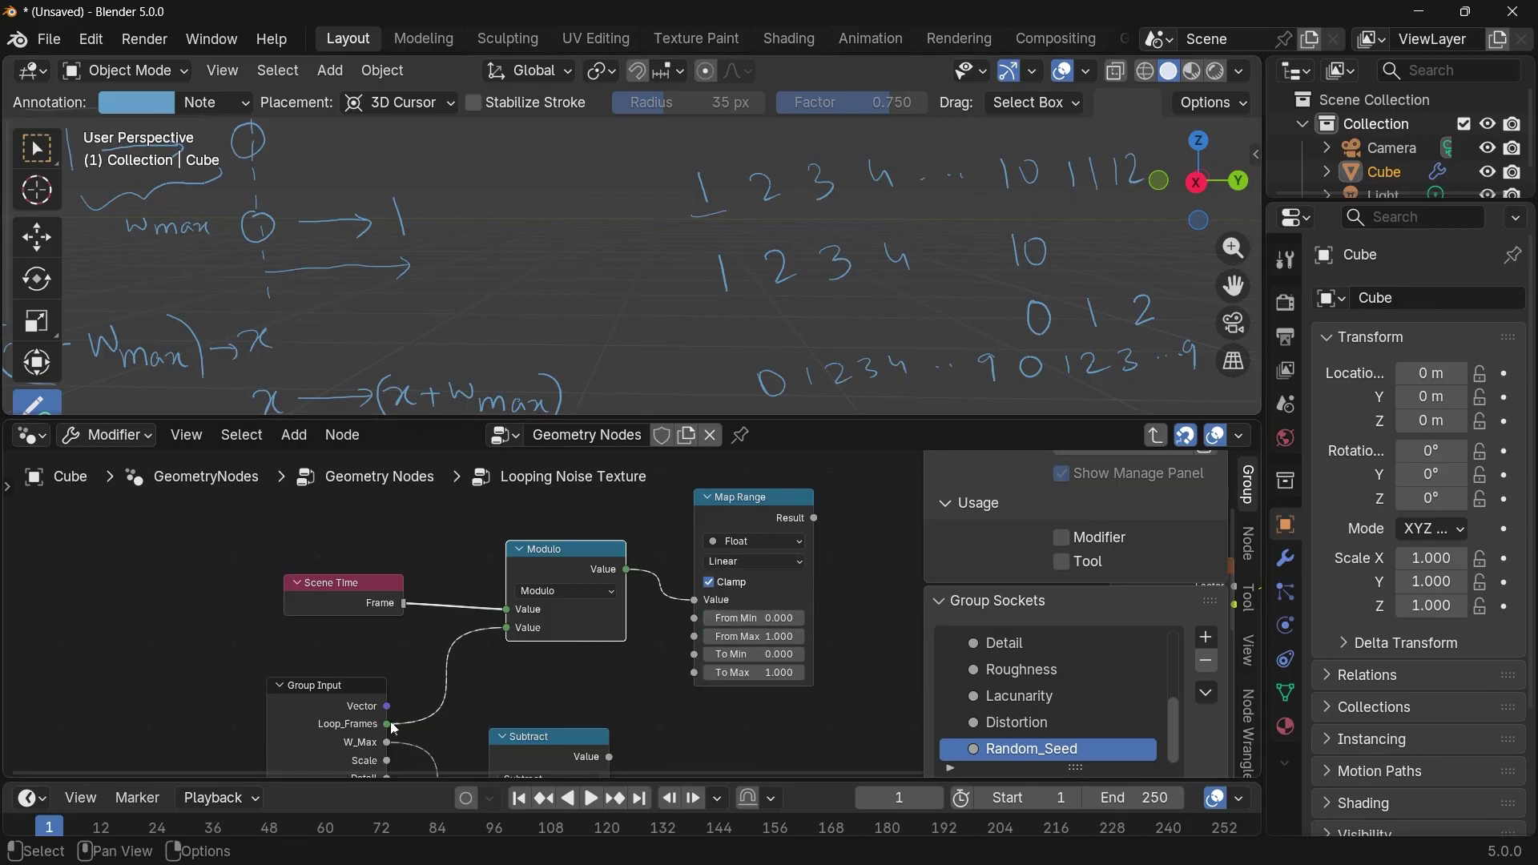
Link Loop_Frames to Map Range's From Max, Subtract's output to To Min, and Random_Seed to To Max.
drag(387, 723, 694, 636)
middle_drag(702, 709, 699, 666)
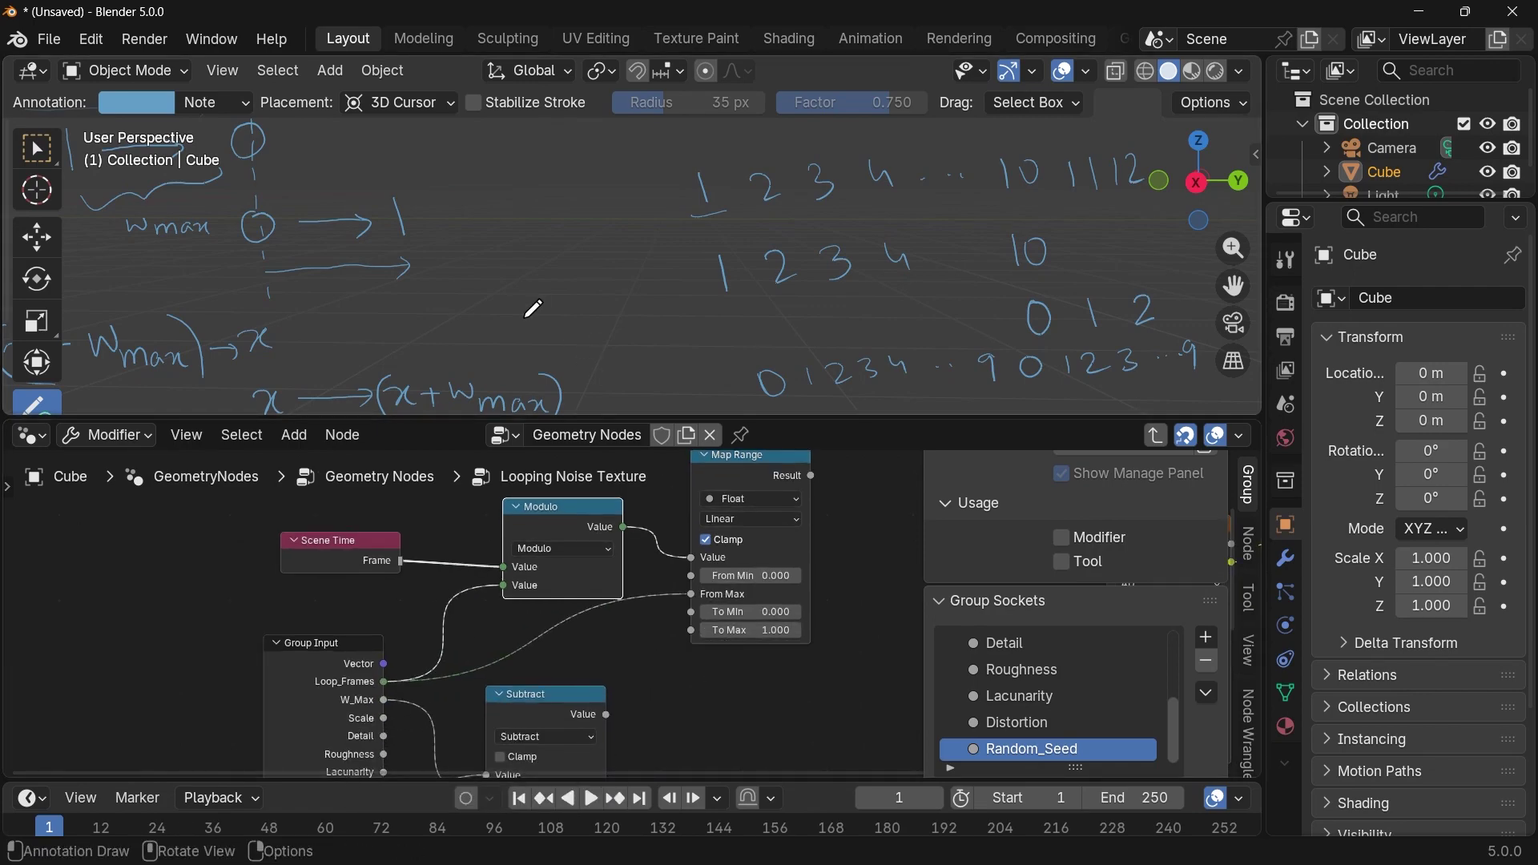
shift+middle_drag(132, 378, 377, 290)
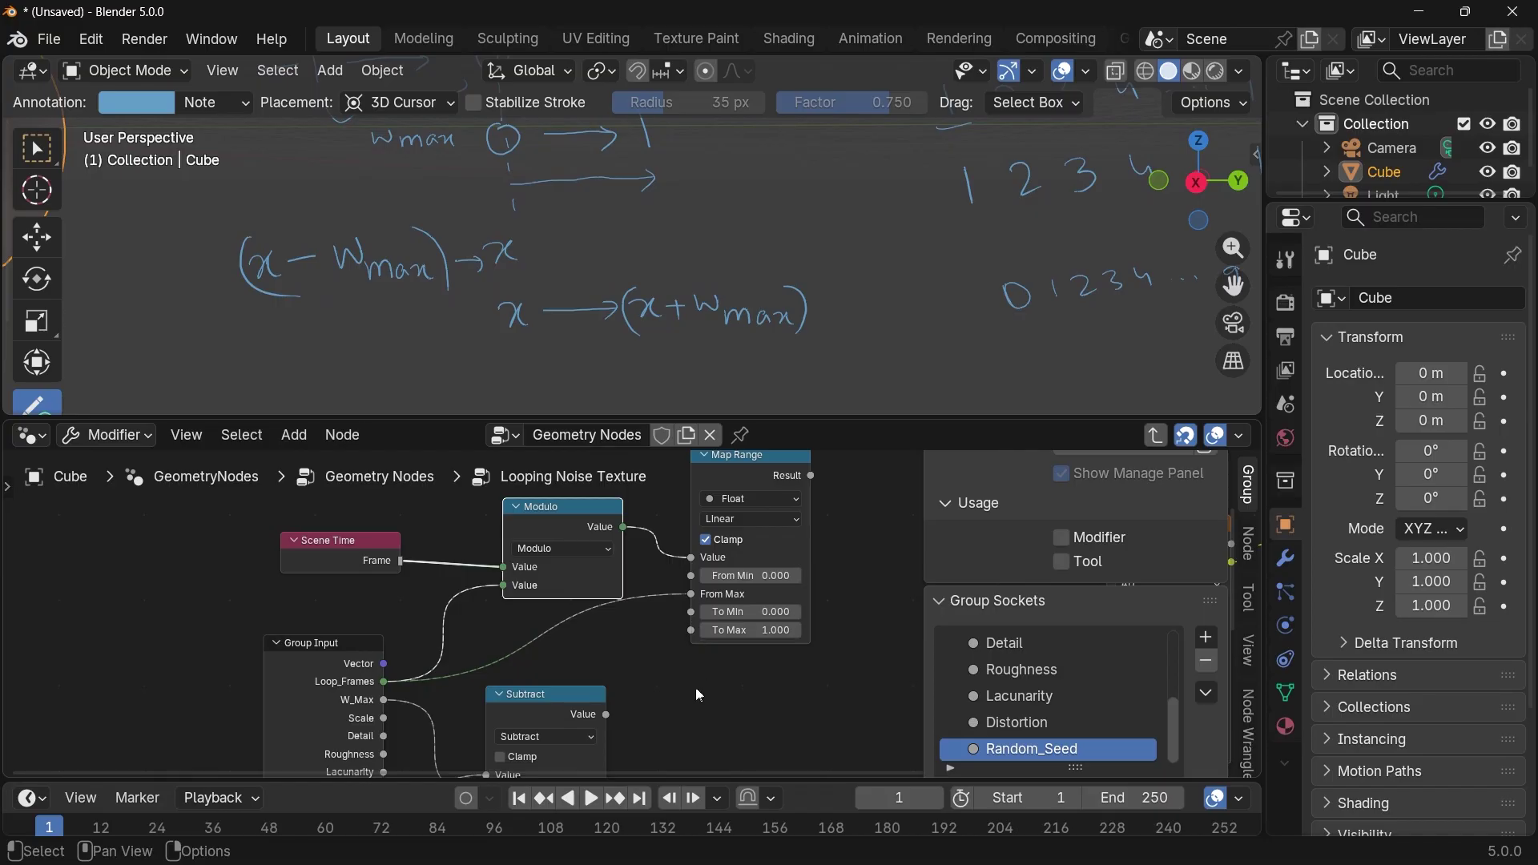
drag(606, 714, 690, 612)
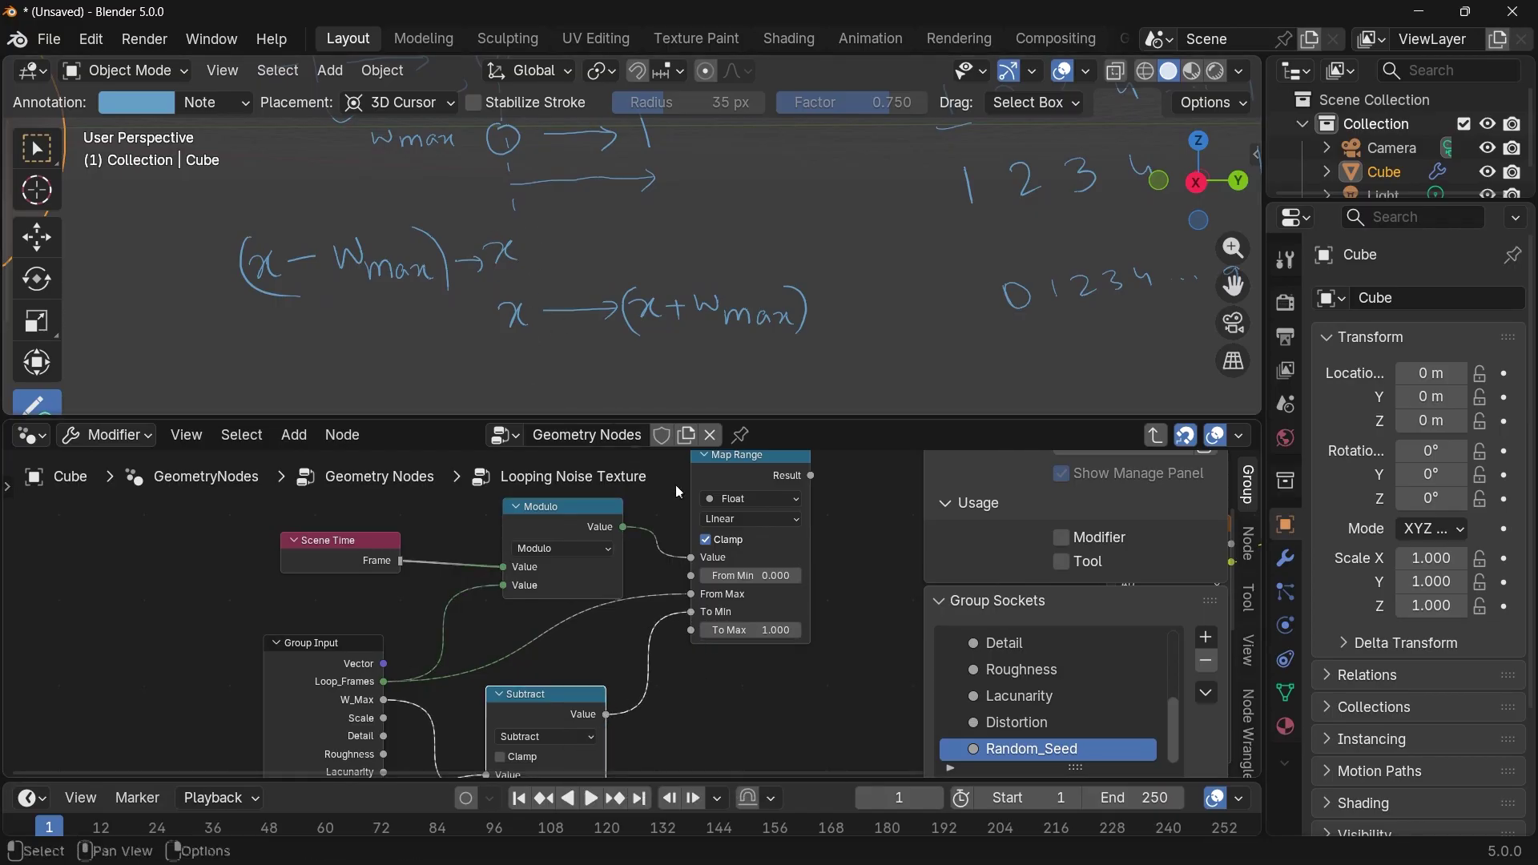
middle_drag(551, 607, 555, 540)
drag(386, 742, 687, 573)
middle_drag(781, 507, 736, 633)
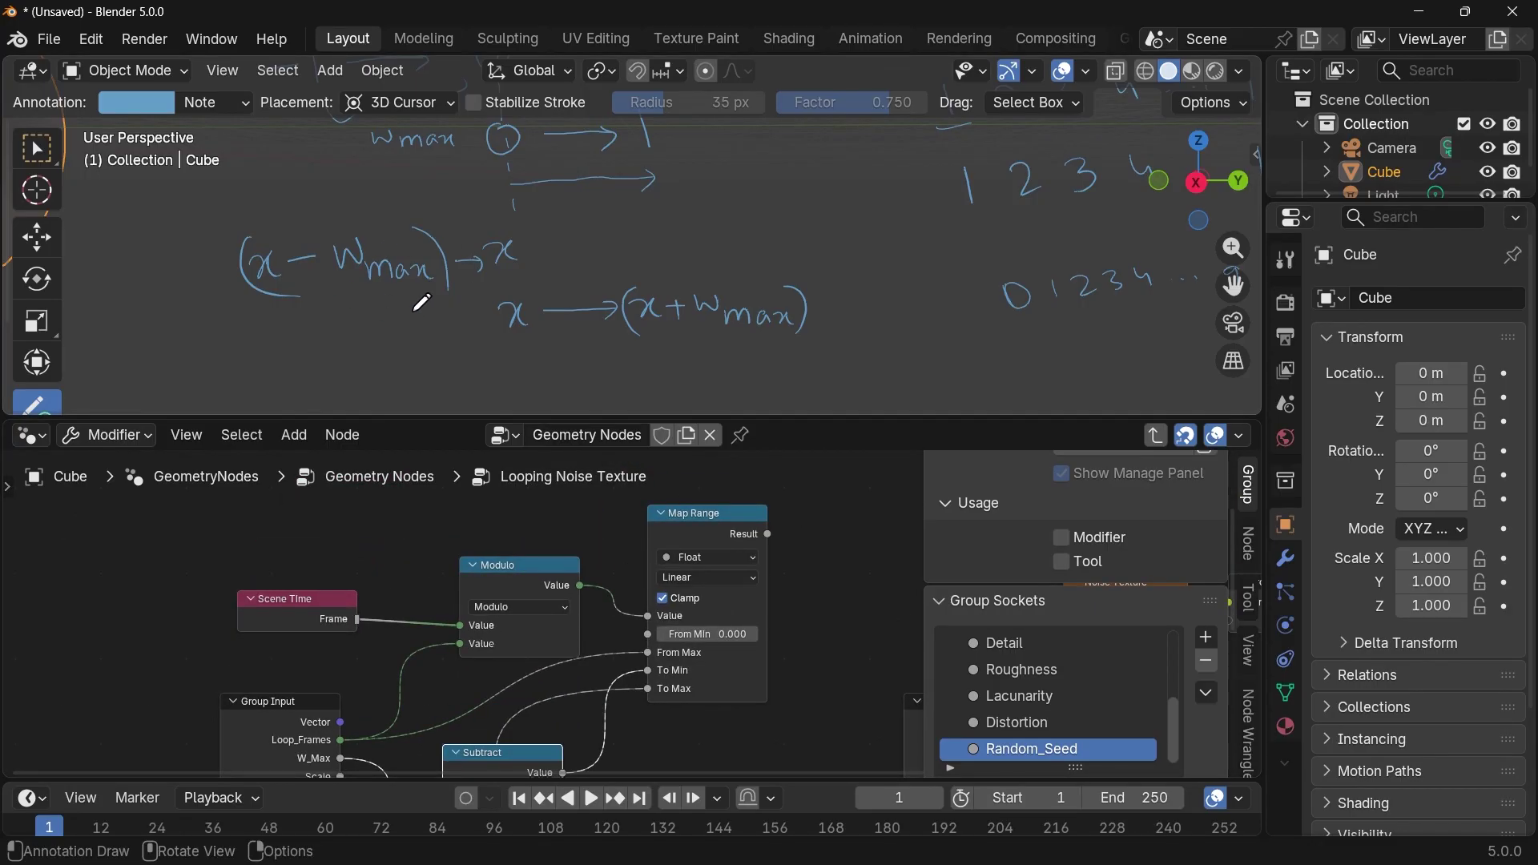
Link the Map Range Result to the W input of the Noise Texture.
middle_drag(919, 574, 682, 548)
ctrl+scroll(803, 635, right, 1)
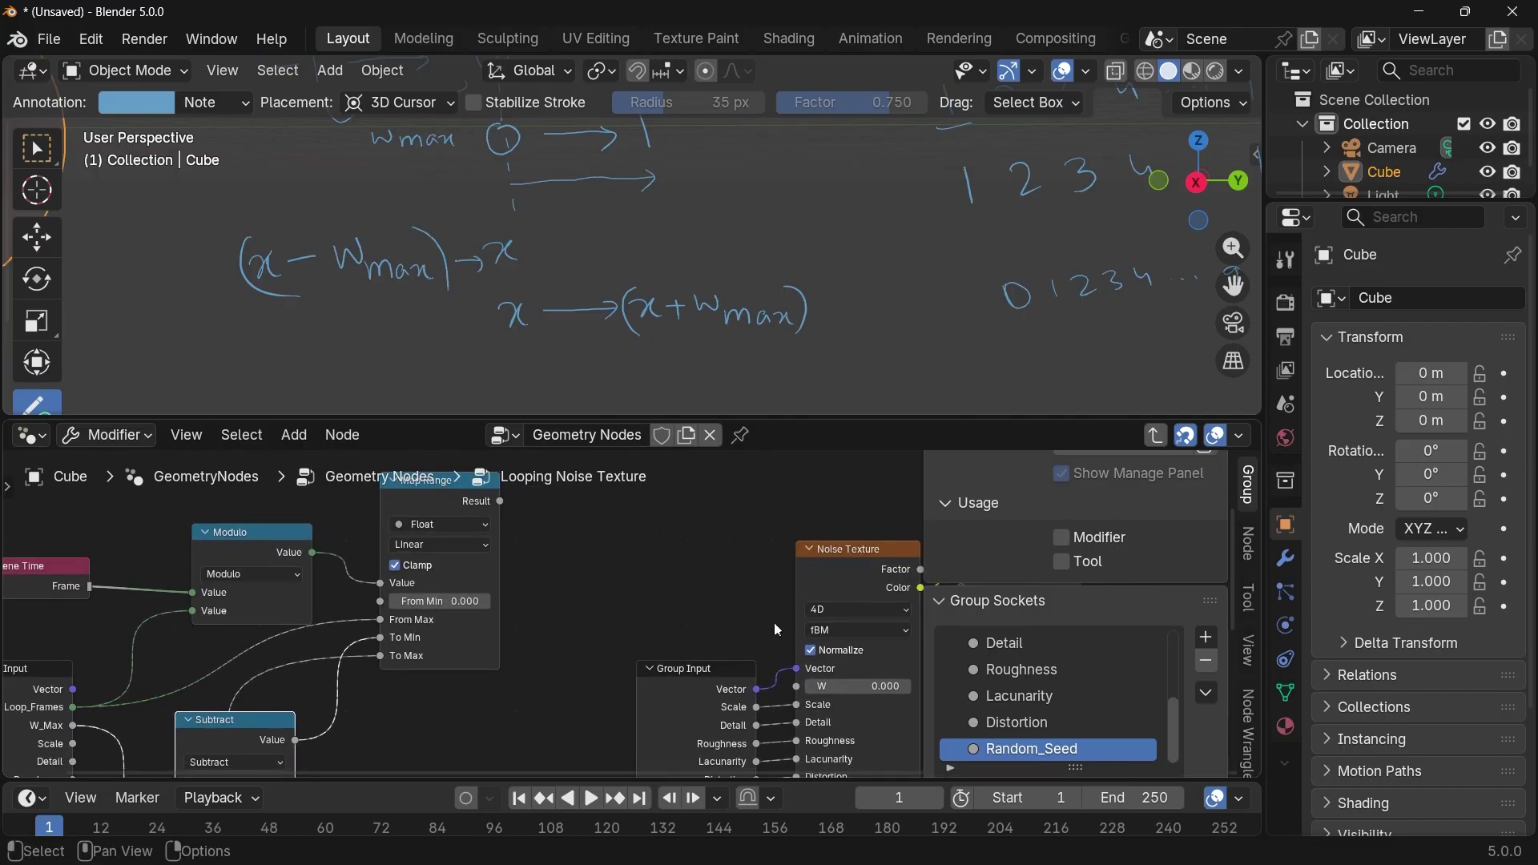
drag(498, 511, 796, 696)
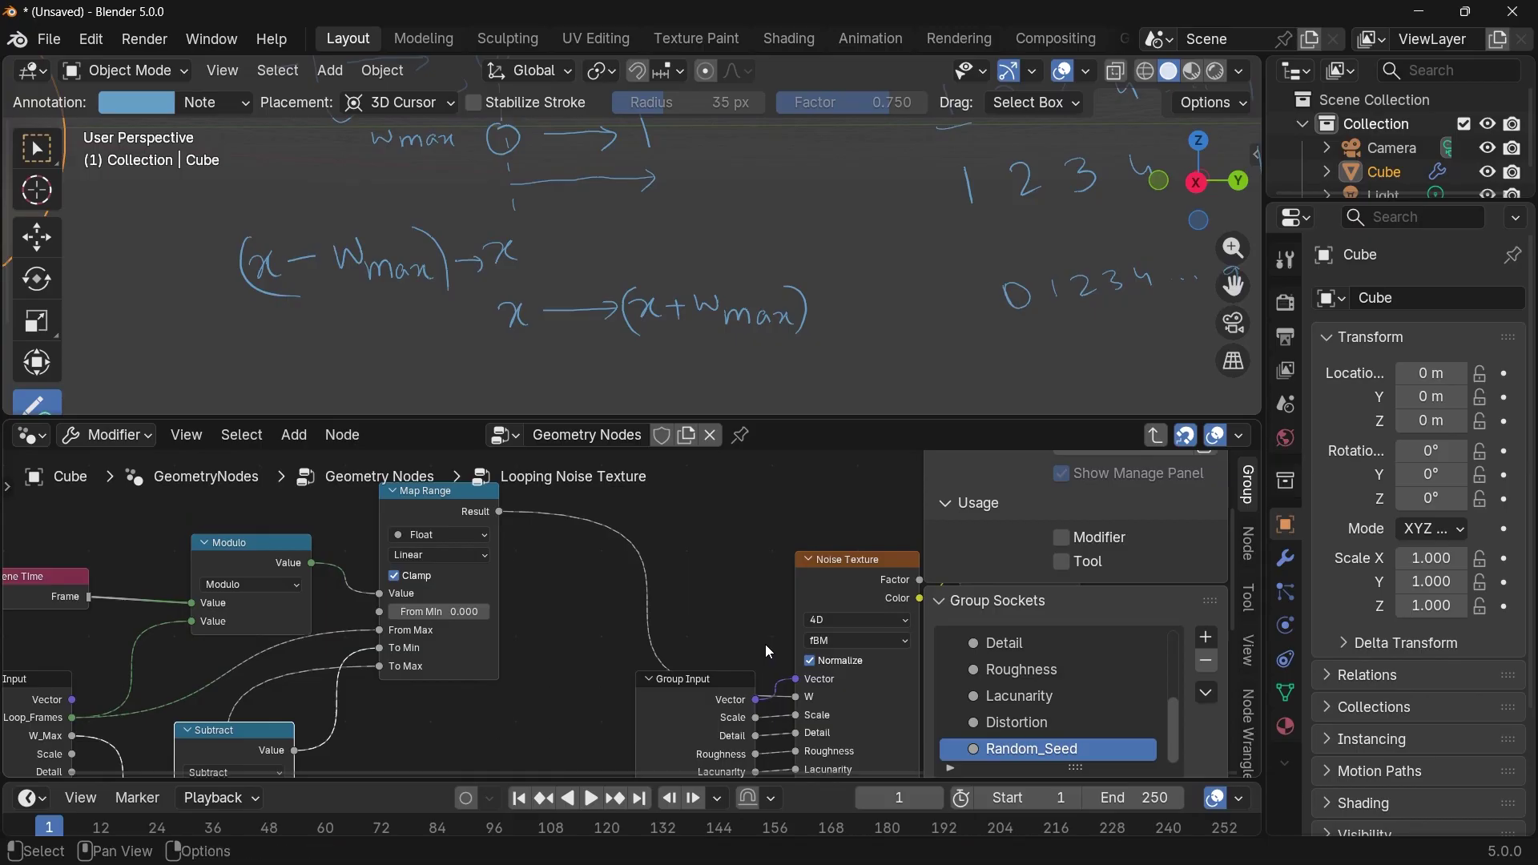
scroll(615, 601, down, 2)
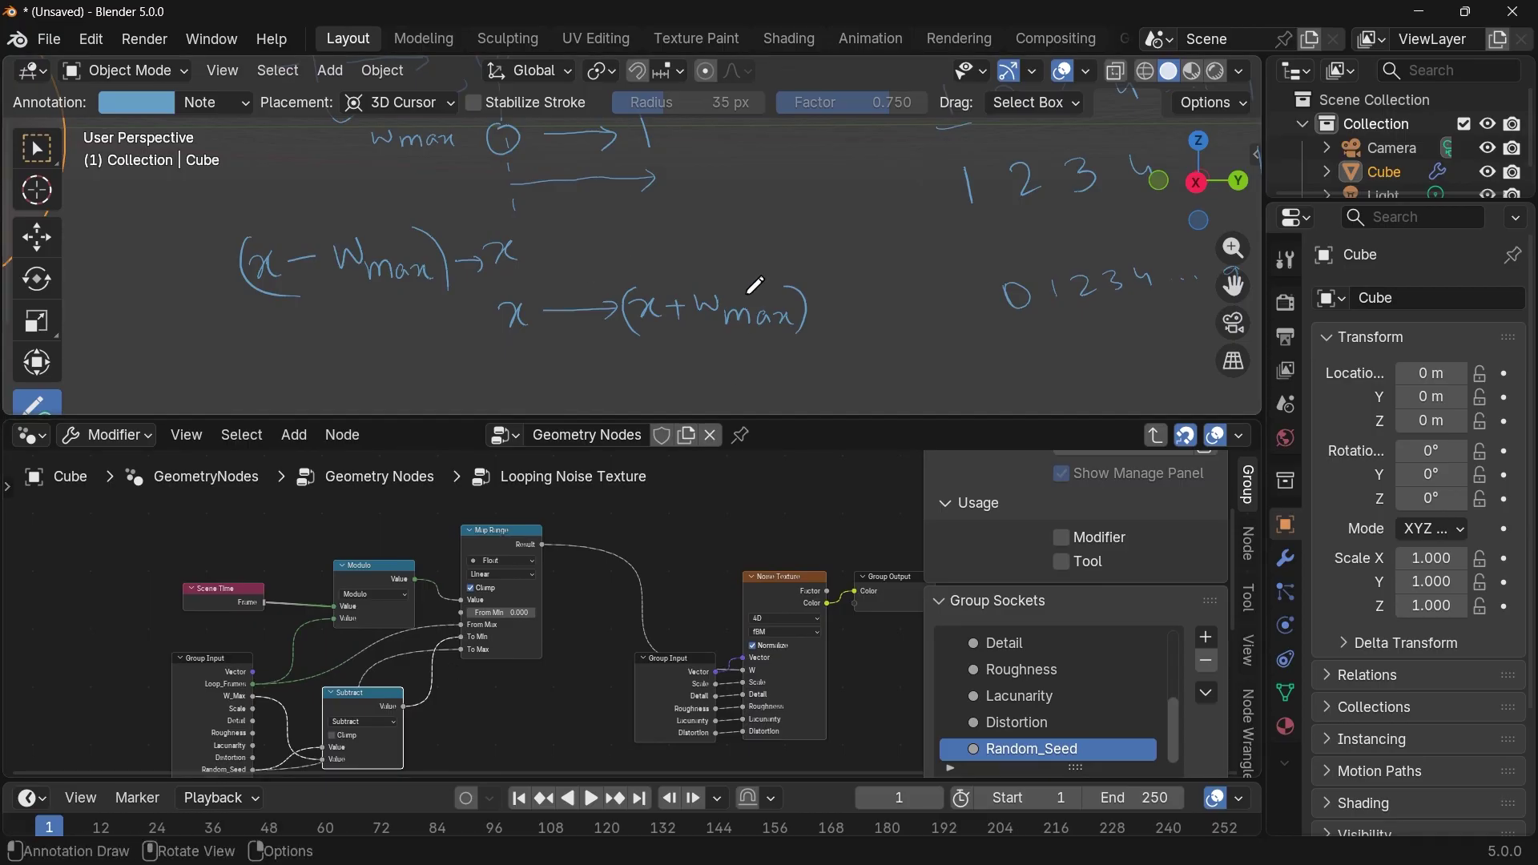
Duplicate every node except Group Output with its links and place the copies above the original node chain.
key(ctrl+z)
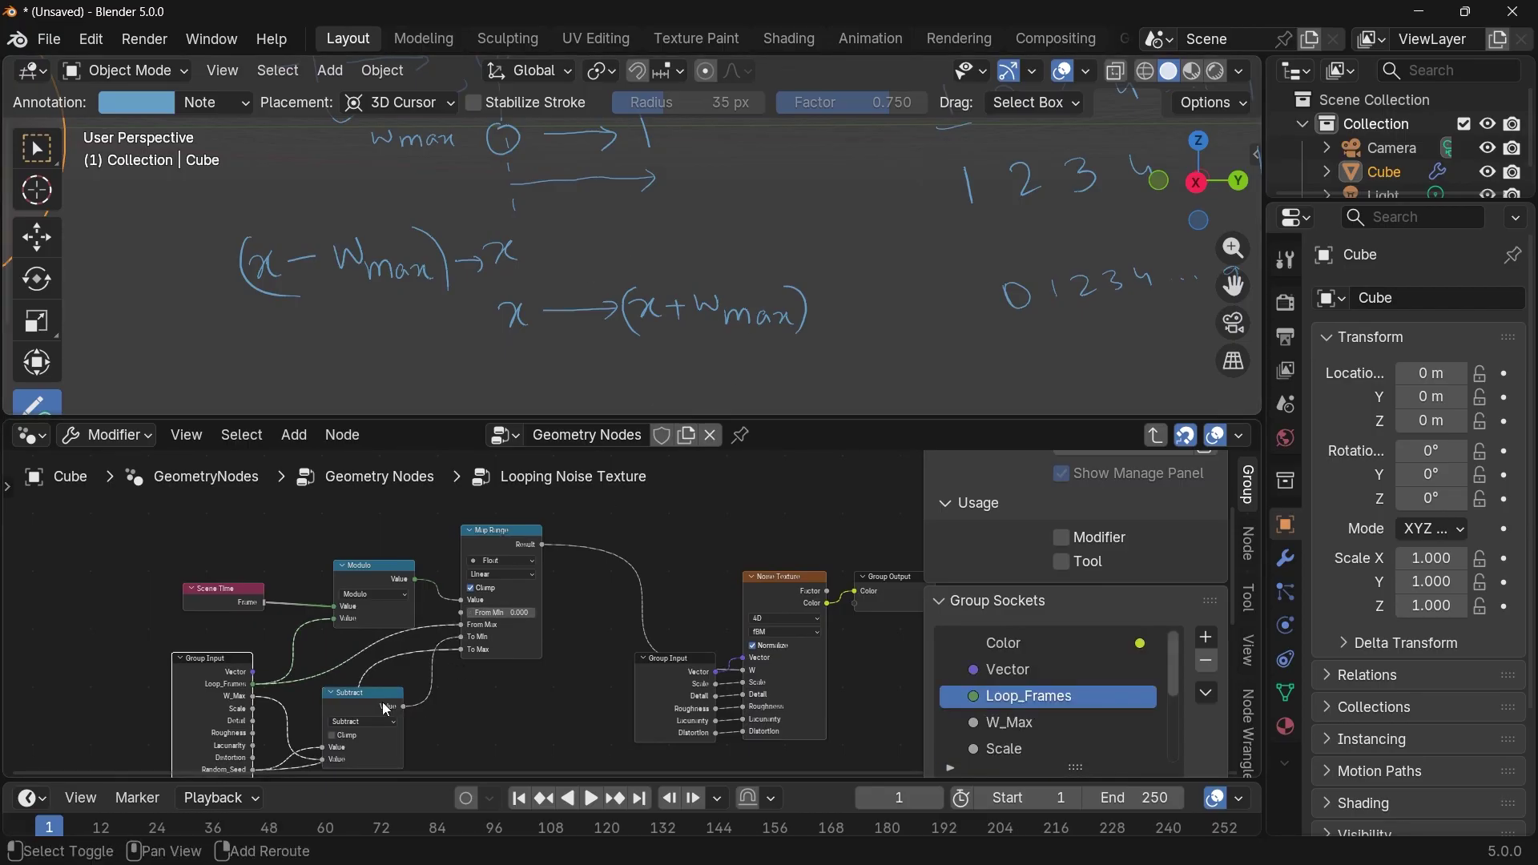
shift+click(538, 548)
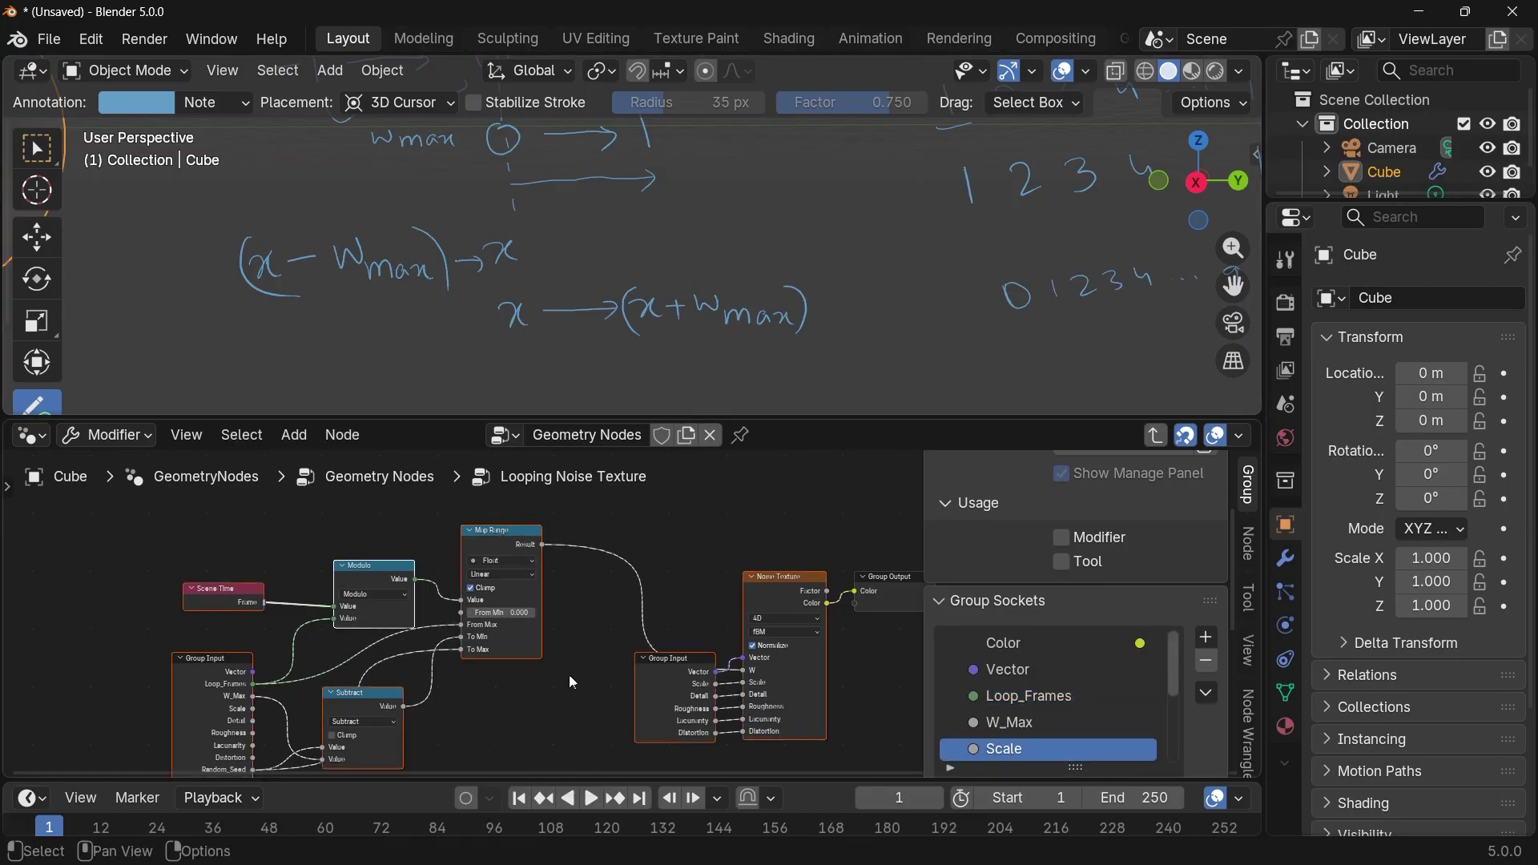
scroll(562, 690, down, 5)
key(shift+d)
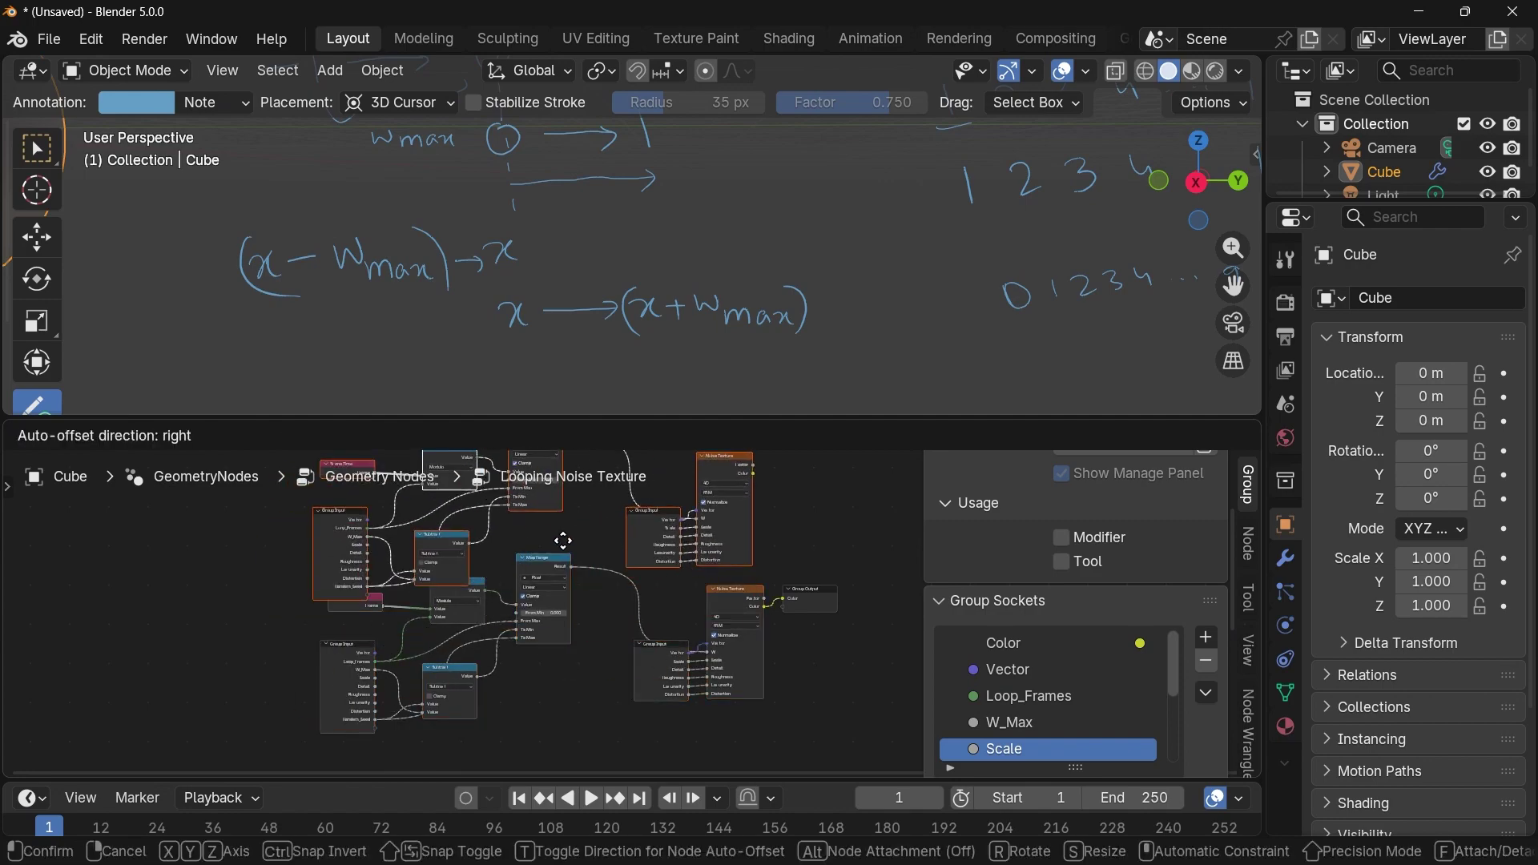
click(594, 654)
scroll(595, 653, up, 3)
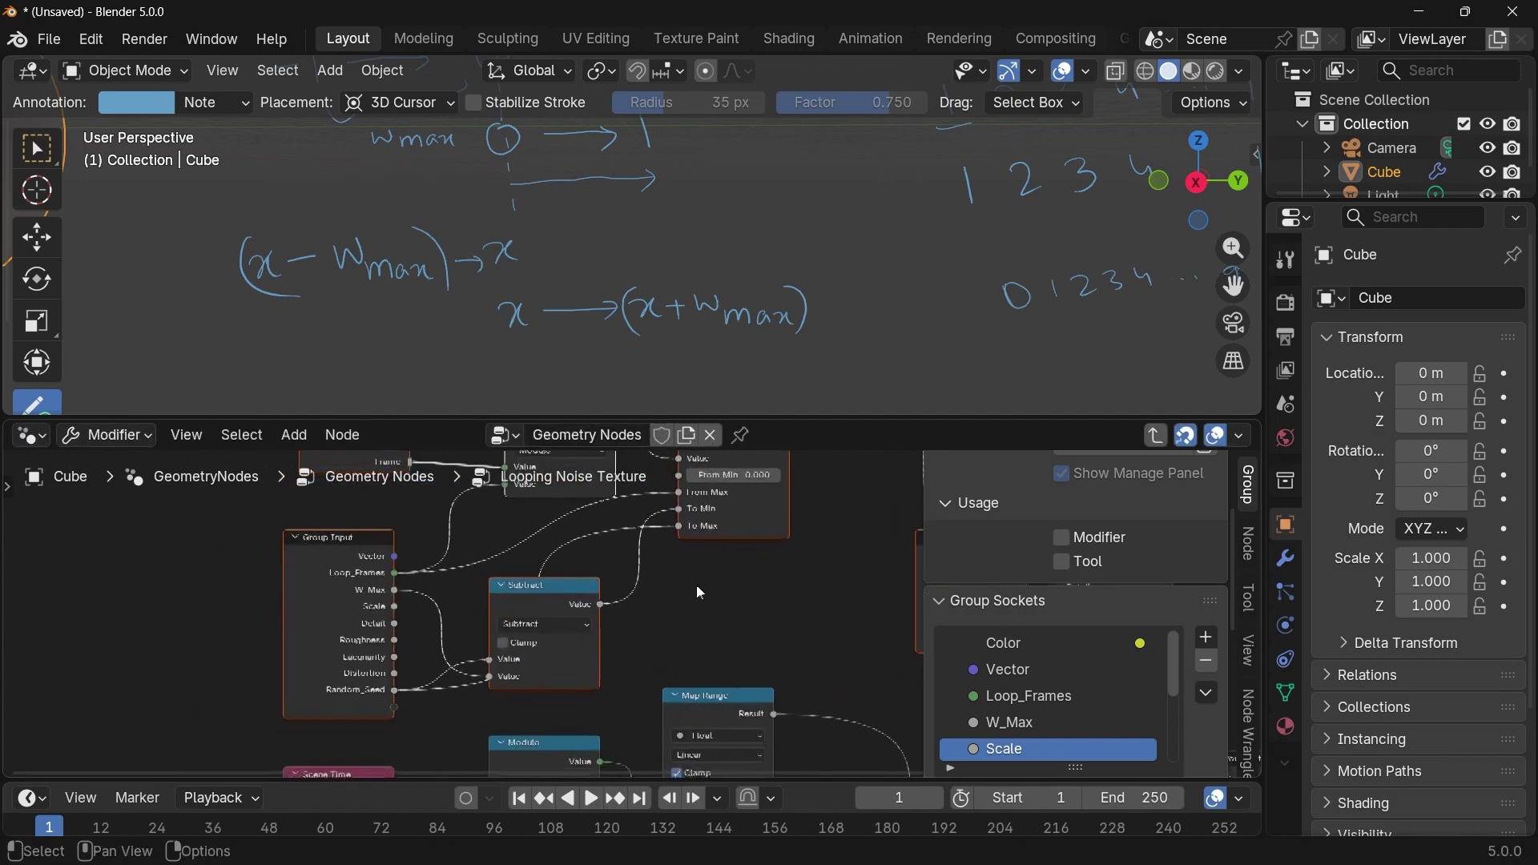
Set the duplicated Subtract node to Add, link its output to the duplicated Map Range's To Max, and link Random_Seed to To Min.
click(562, 624)
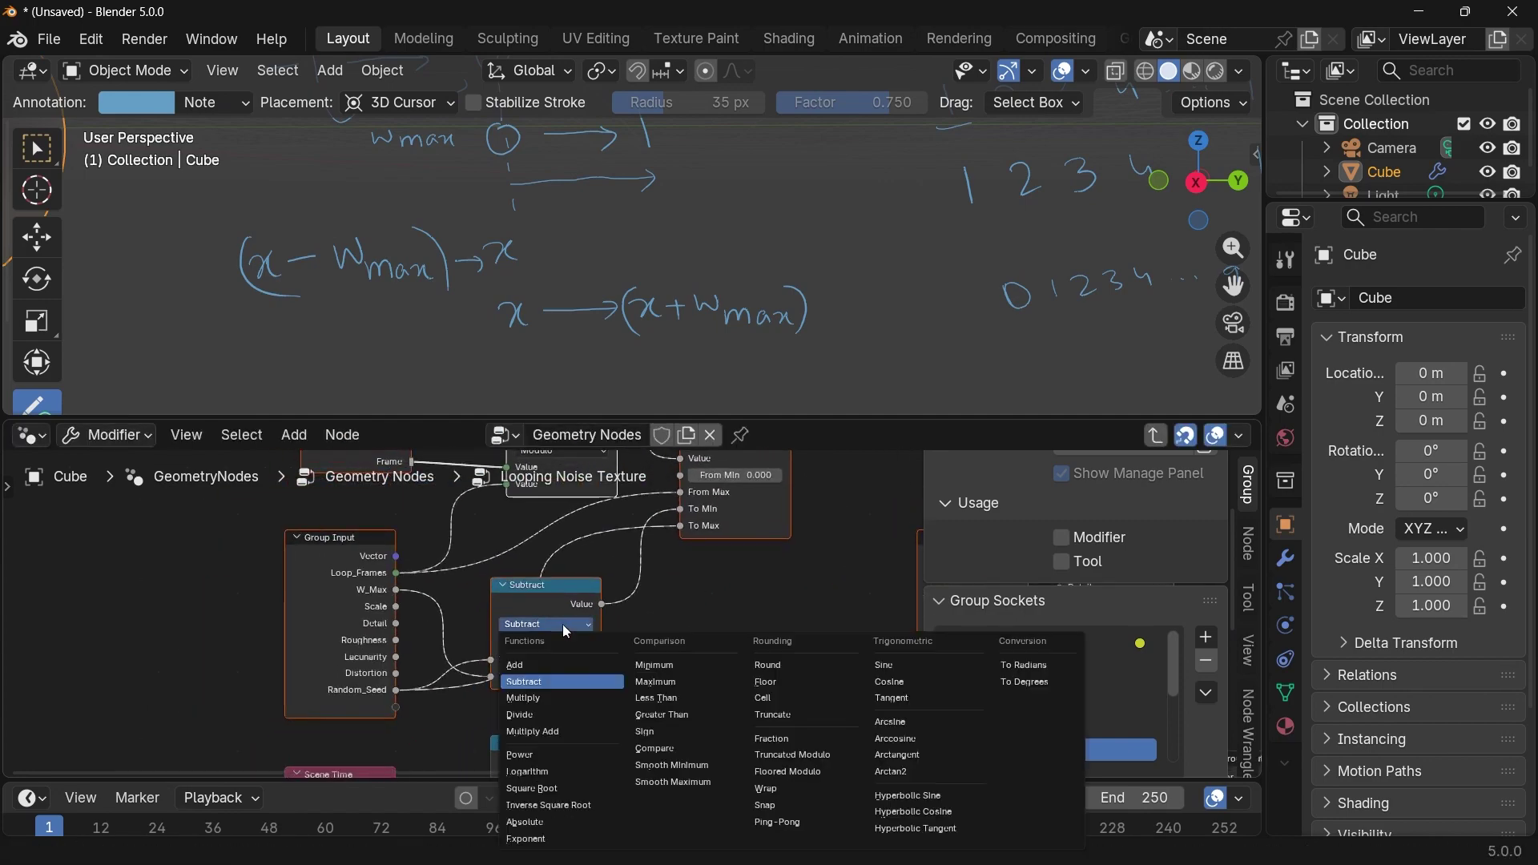
click(549, 664)
drag(682, 535, 673, 554)
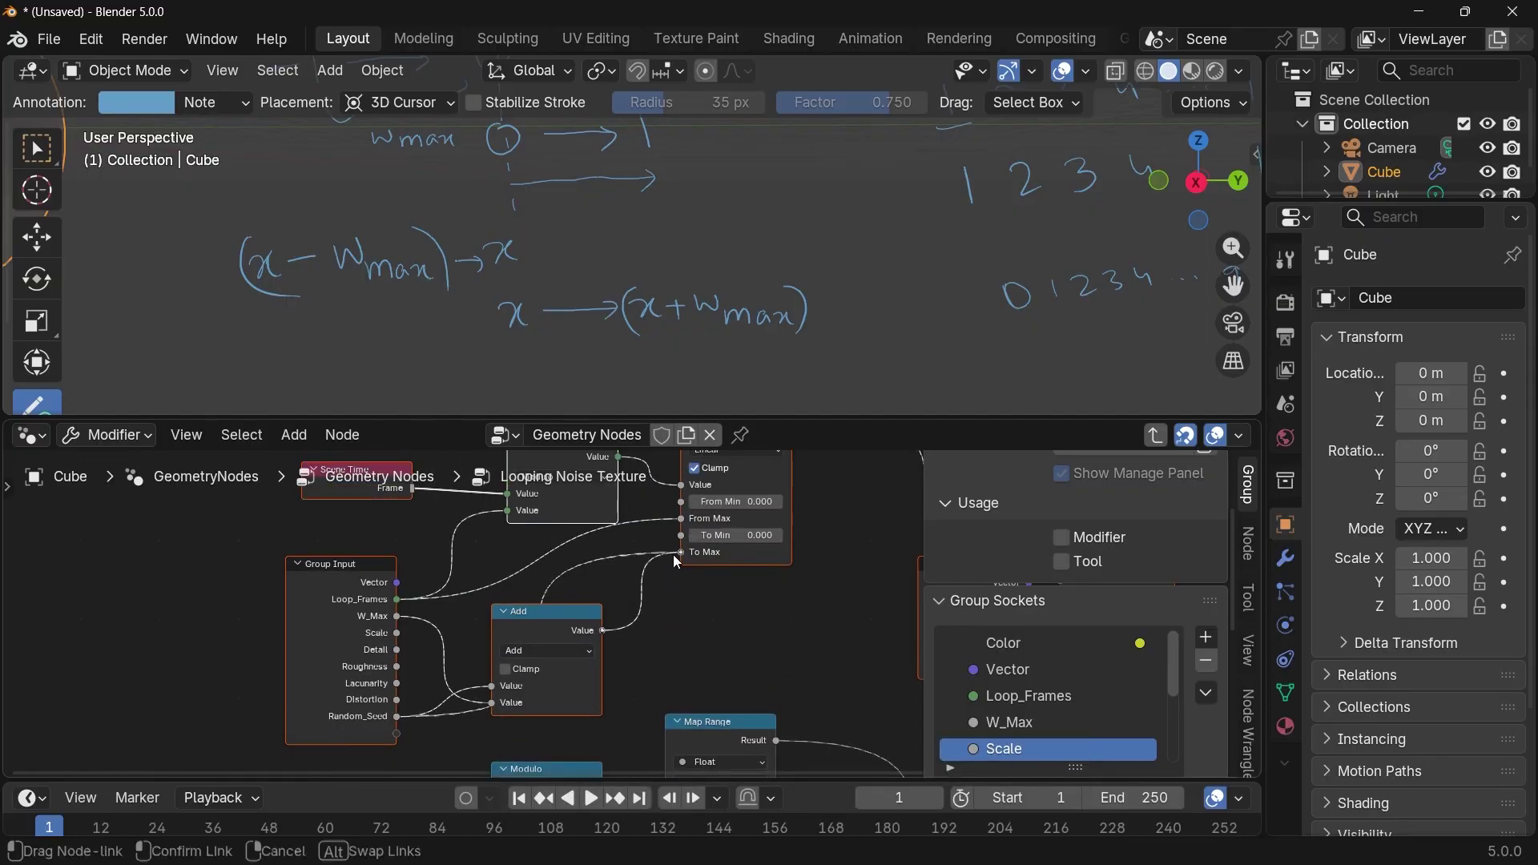
drag(398, 716, 682, 535)
Move the Group Output node farther away from the Noise Texture nodes to make room between them.
scroll(685, 584, down, 2)
middle_drag(713, 613, 624, 611)
middle_drag(897, 697, 601, 694)
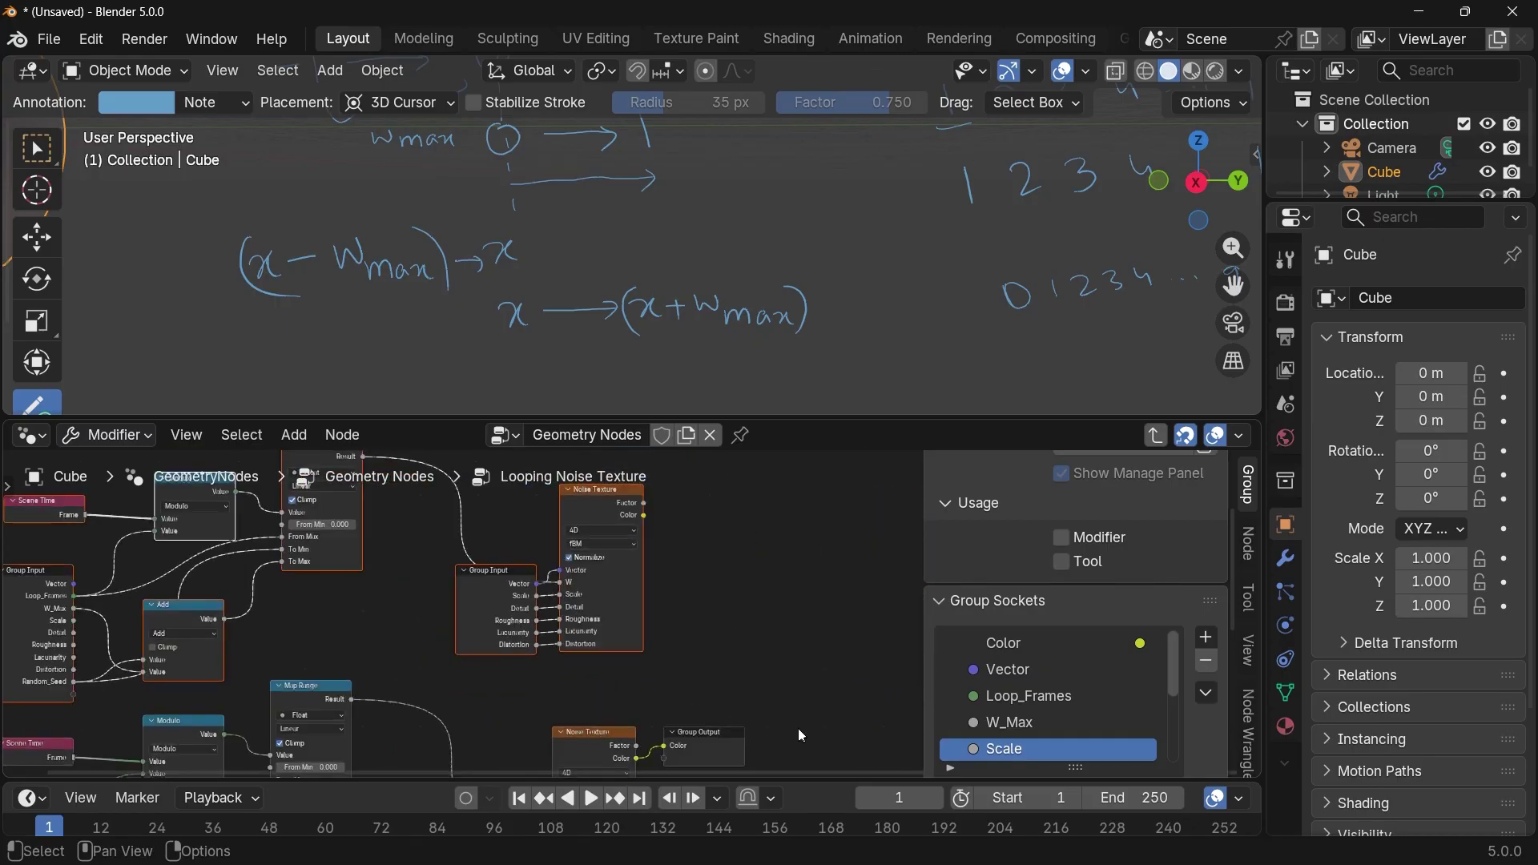
middle_drag(810, 739, 755, 691)
drag(673, 685, 890, 615)
middle_drag(571, 528, 496, 563)
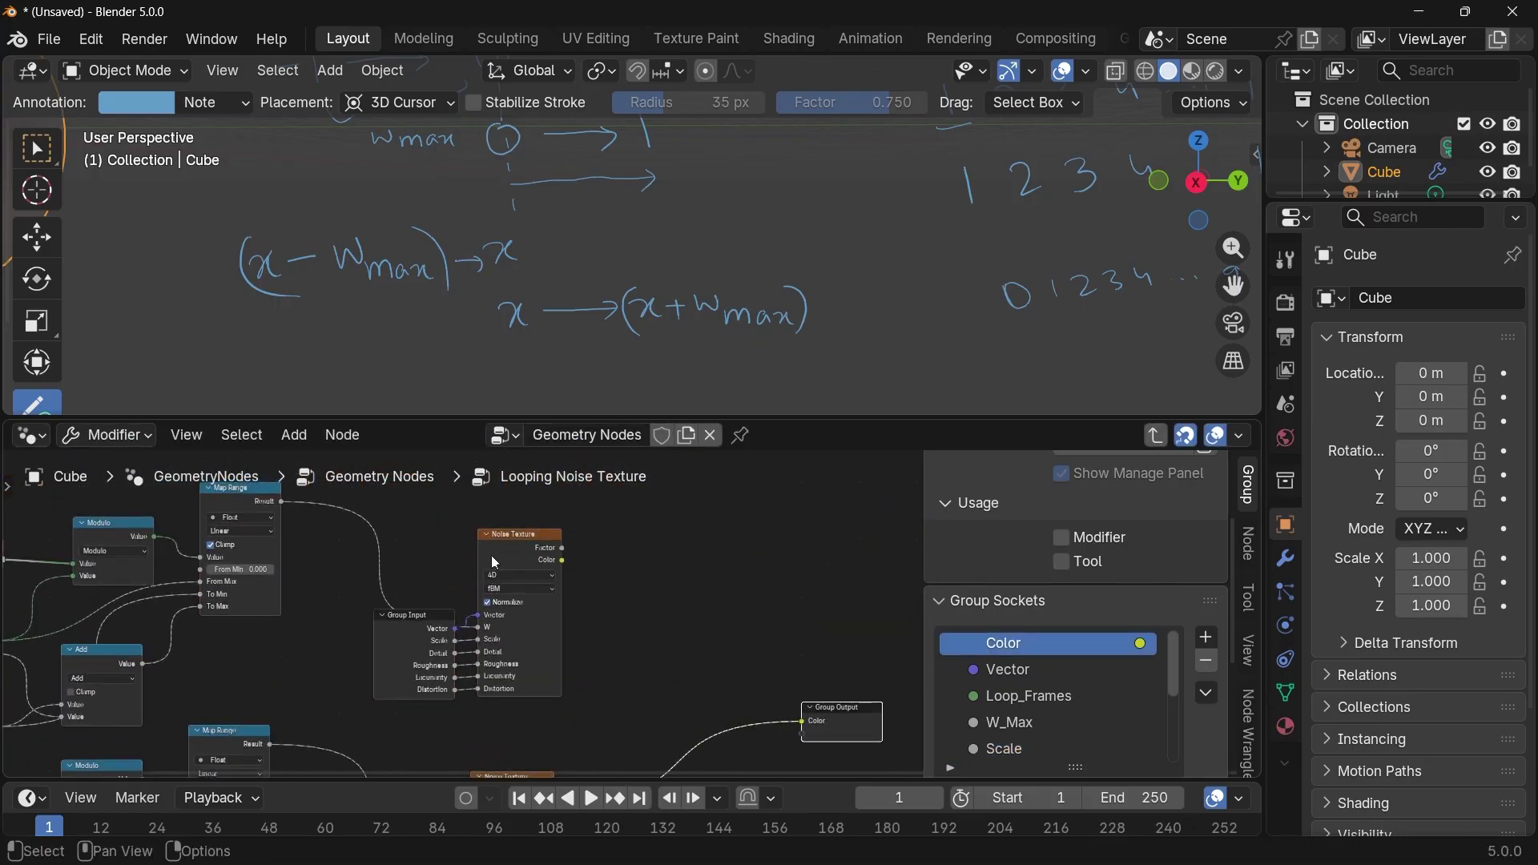
middle_drag(610, 655, 585, 593)
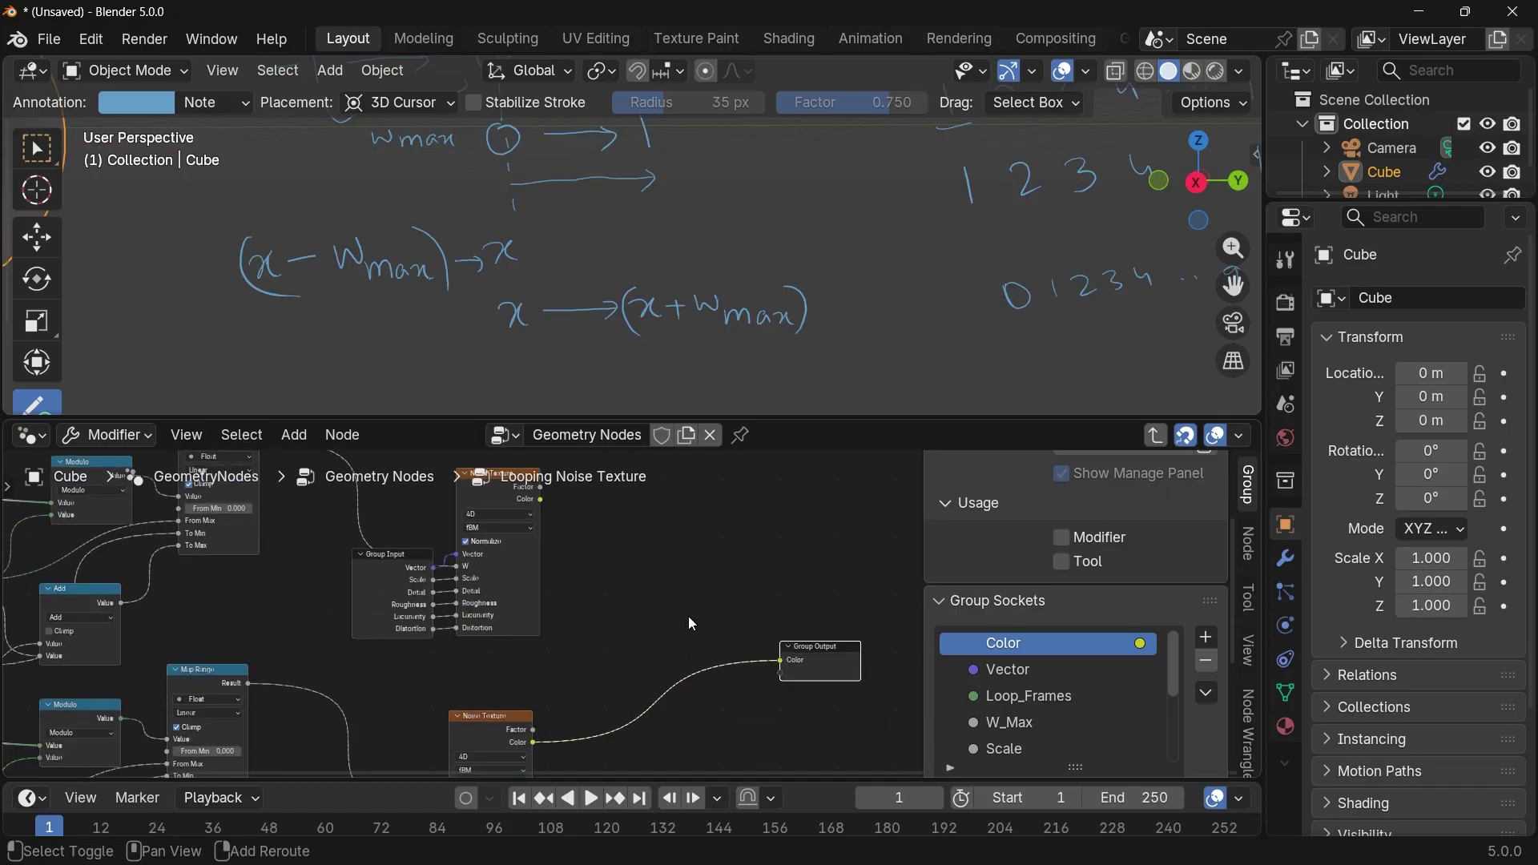
Add a color Mix node before Group Output, linking the upper Noise Texture's Color to A and the lower one's to B.
key(shift+a)
text(mix)
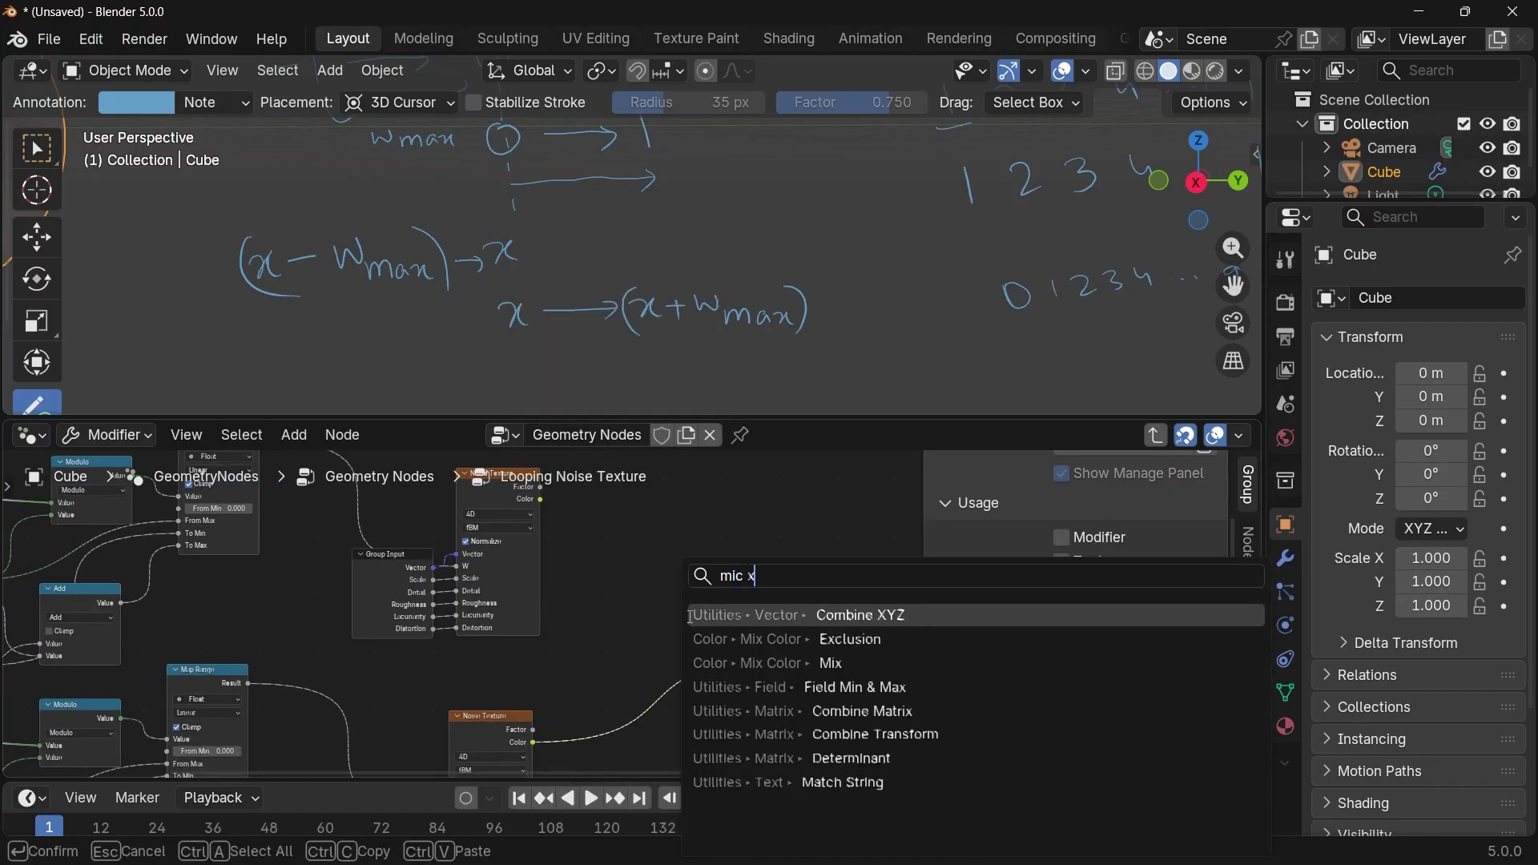
key(Return)
click(650, 615)
middle_drag(648, 612, 714, 645)
drag(606, 534, 717, 669)
scroll(687, 621, down, 2)
middle_drag(718, 674, 787, 708)
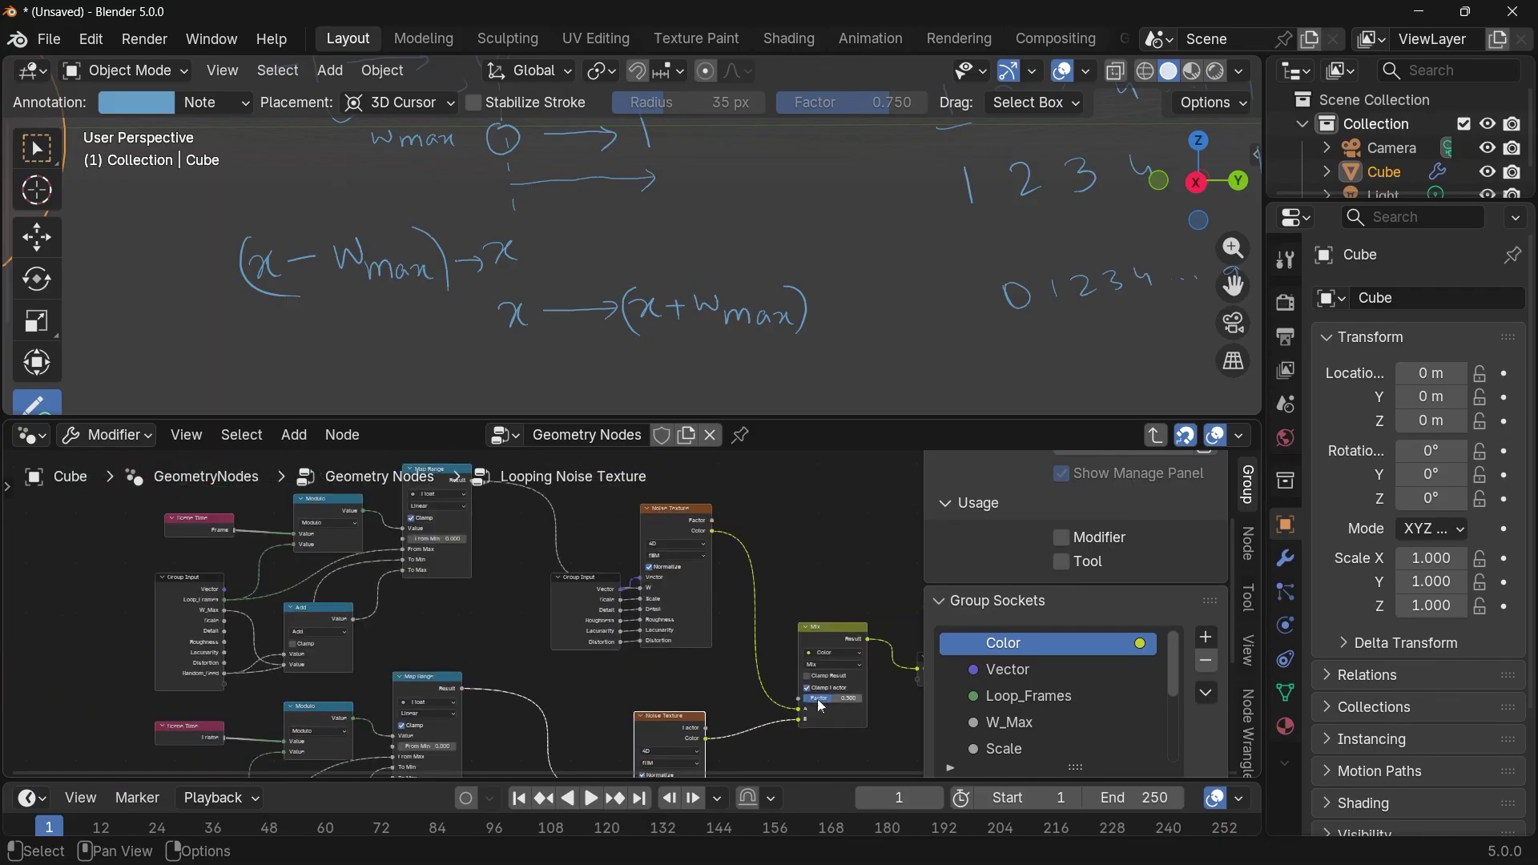
Duplicate the upper chain's Scene Time, Modulo, Group Input and Map Range nodes with their links and place the copies above it.
scroll(369, 513, up, 2)
middle_drag(363, 511, 557, 561)
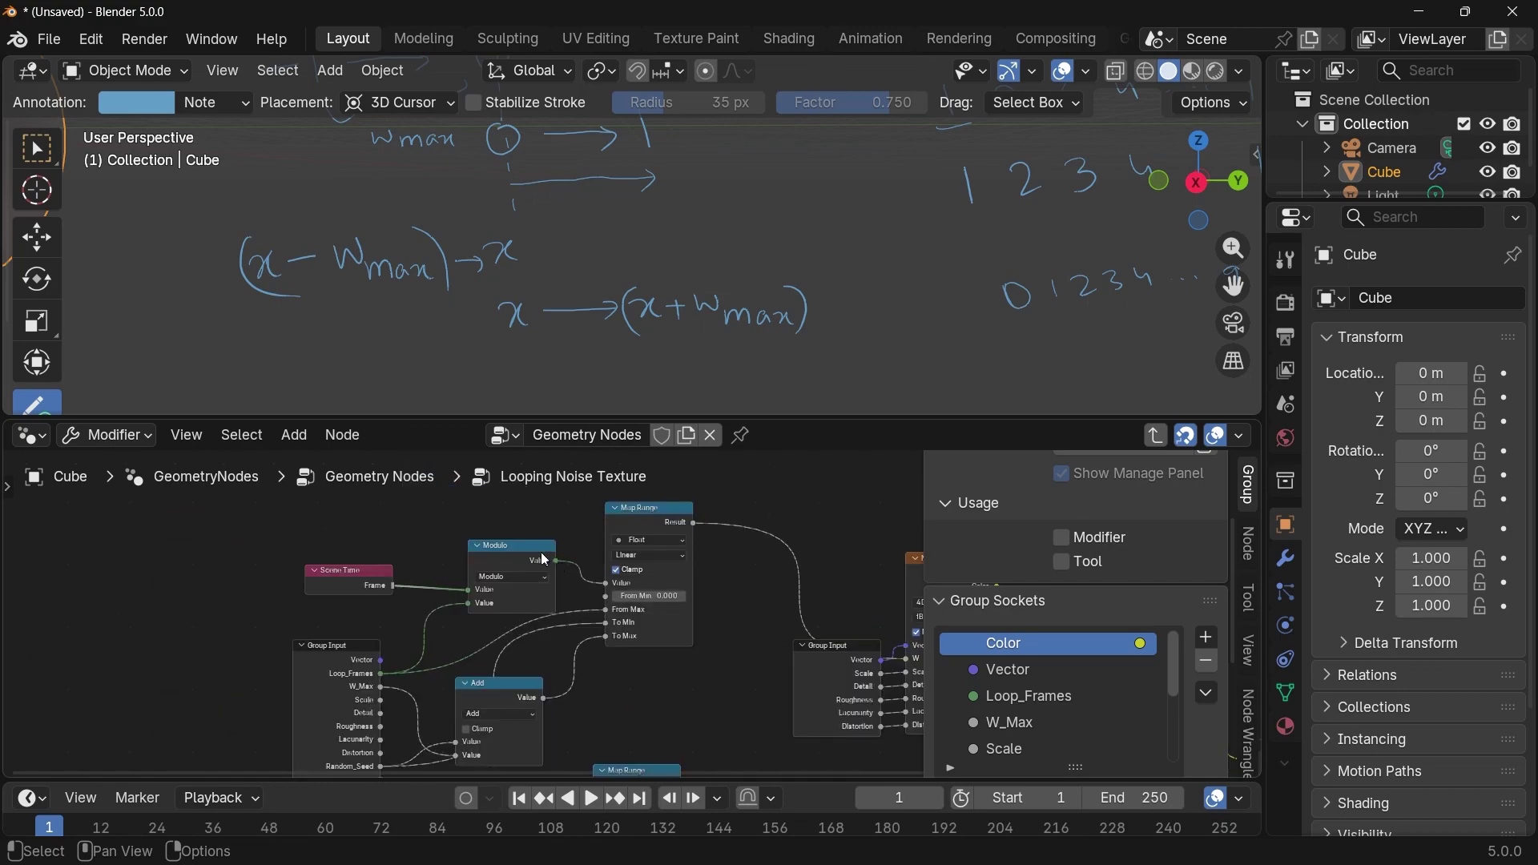
click(542, 573)
click(340, 658)
click(358, 567)
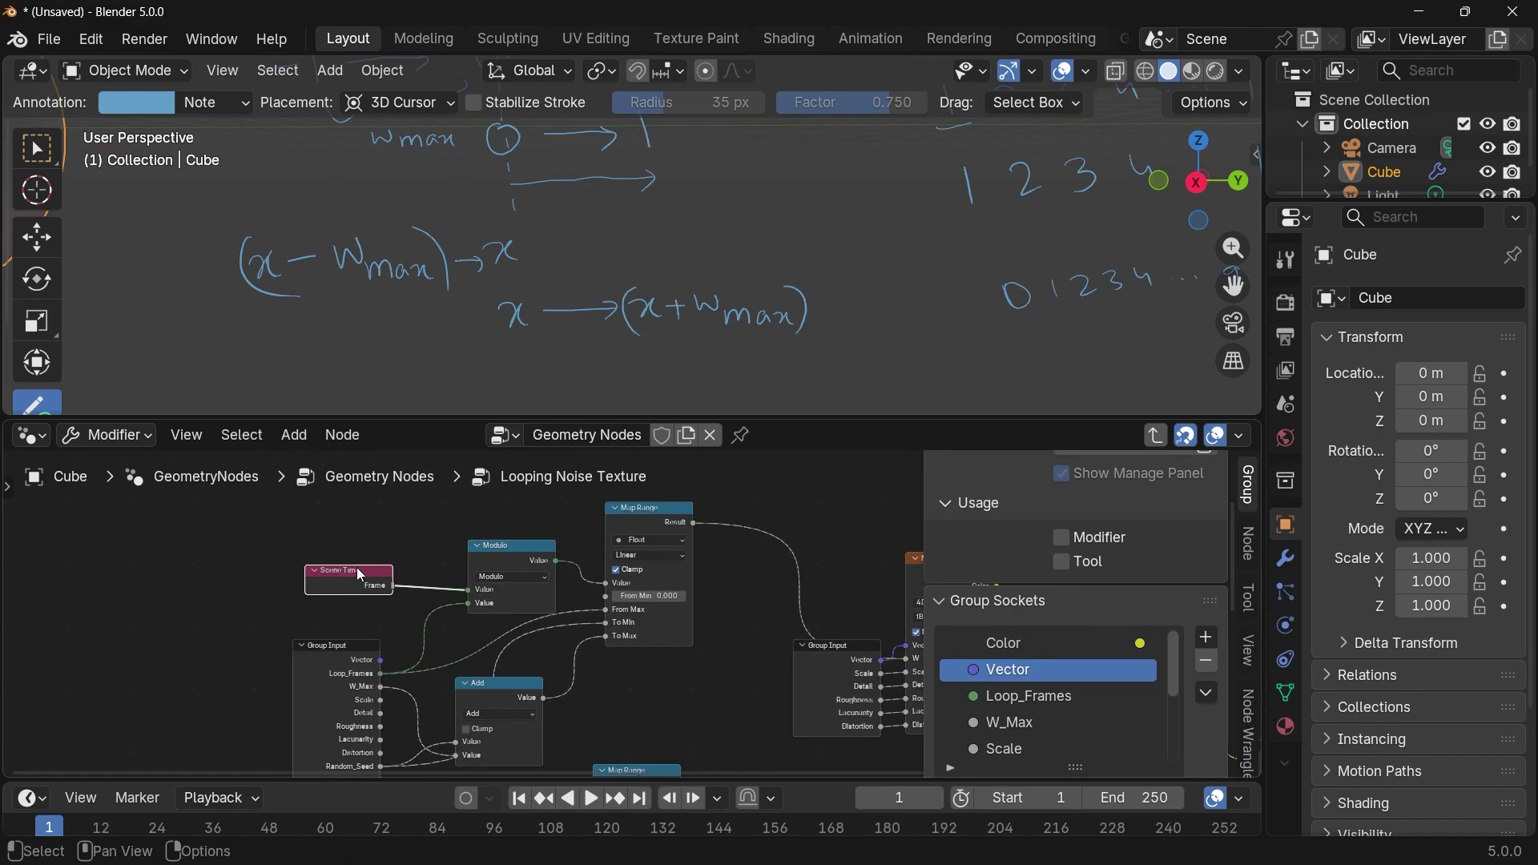
shift+click(482, 563)
shift+click(300, 670)
shift+click(654, 515)
middle_drag(654, 515, 453, 551)
key(shift+d)
click(880, 462)
middle_drag(641, 561, 386, 647)
click(363, 617)
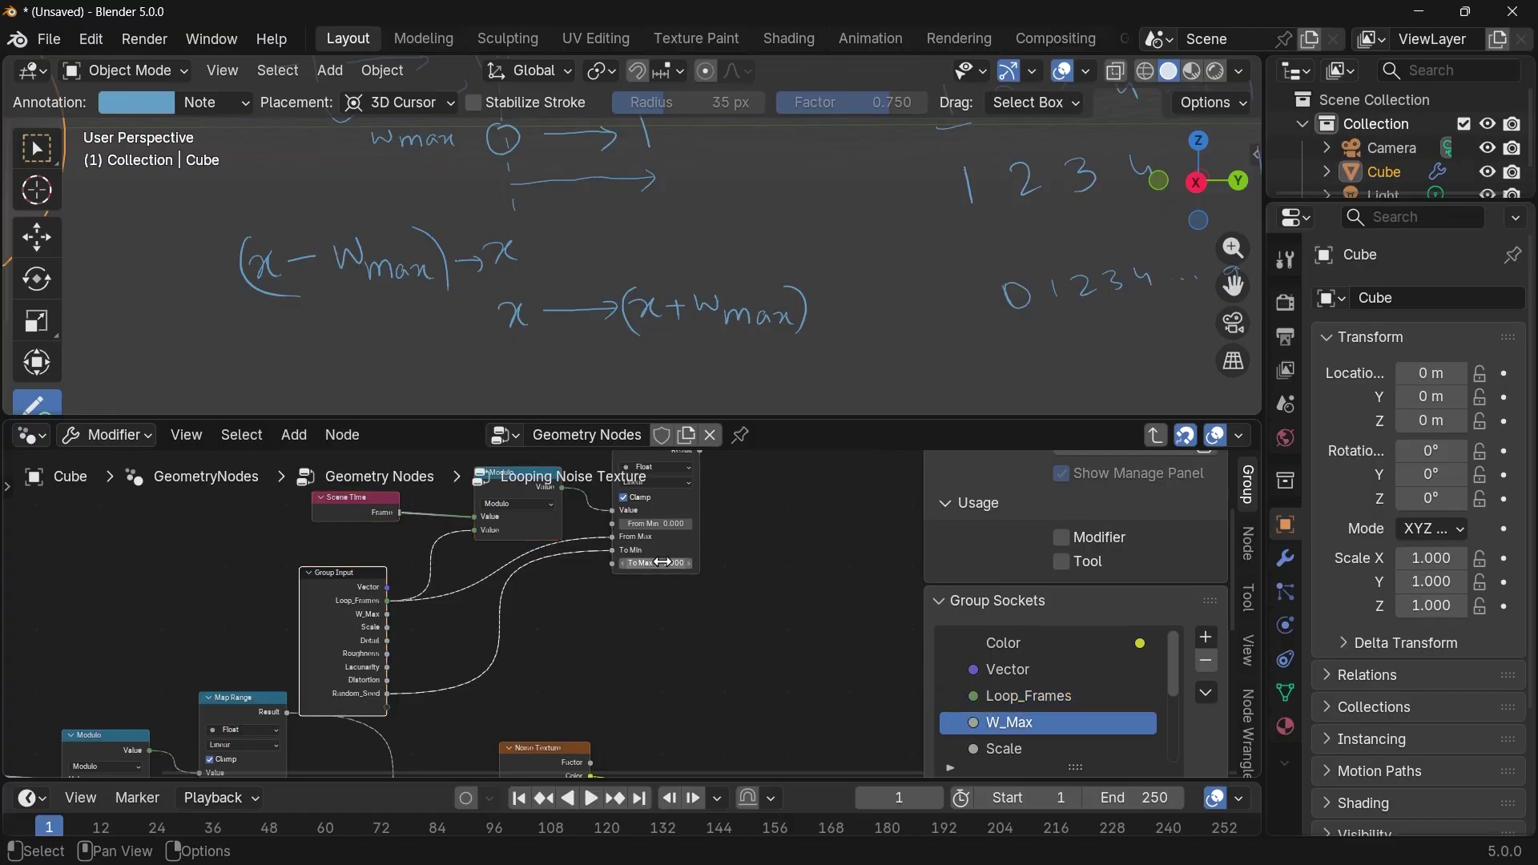
Disconnect Random_Seed from the newest Map Range's To Min and move its Group Input node closer to the neighbouring nodes.
scroll(618, 549, up, 1)
drag(608, 534, 552, 634)
scroll(618, 610, down, 1)
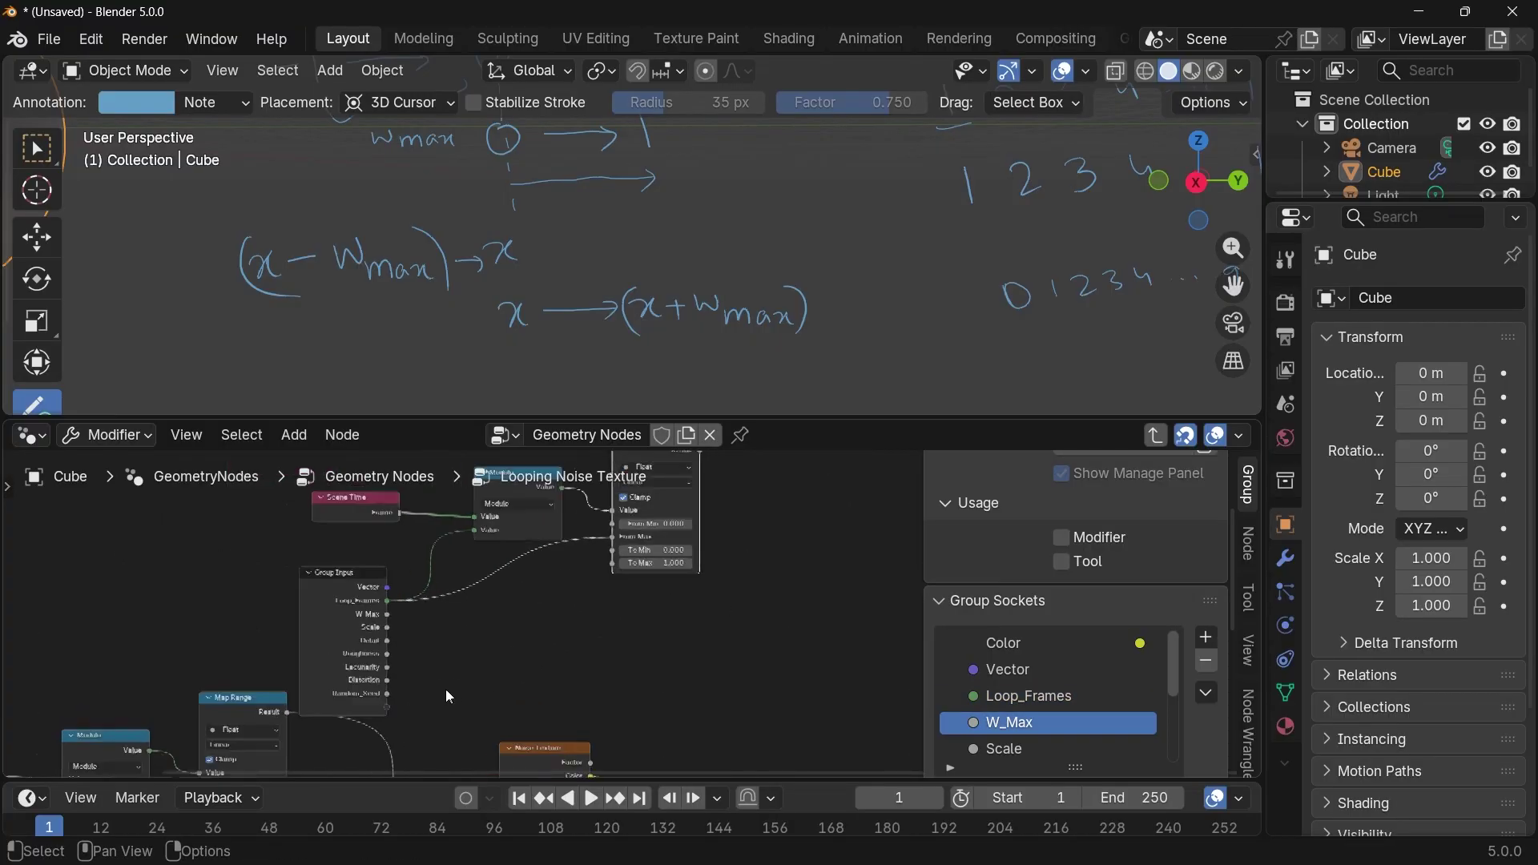
drag(346, 629, 379, 603)
Link the newest Map Range's Result to the Factor input of the Mix node.
middle_drag(730, 512, 531, 616)
drag(496, 554, 492, 664)
scroll(628, 612, down, 2)
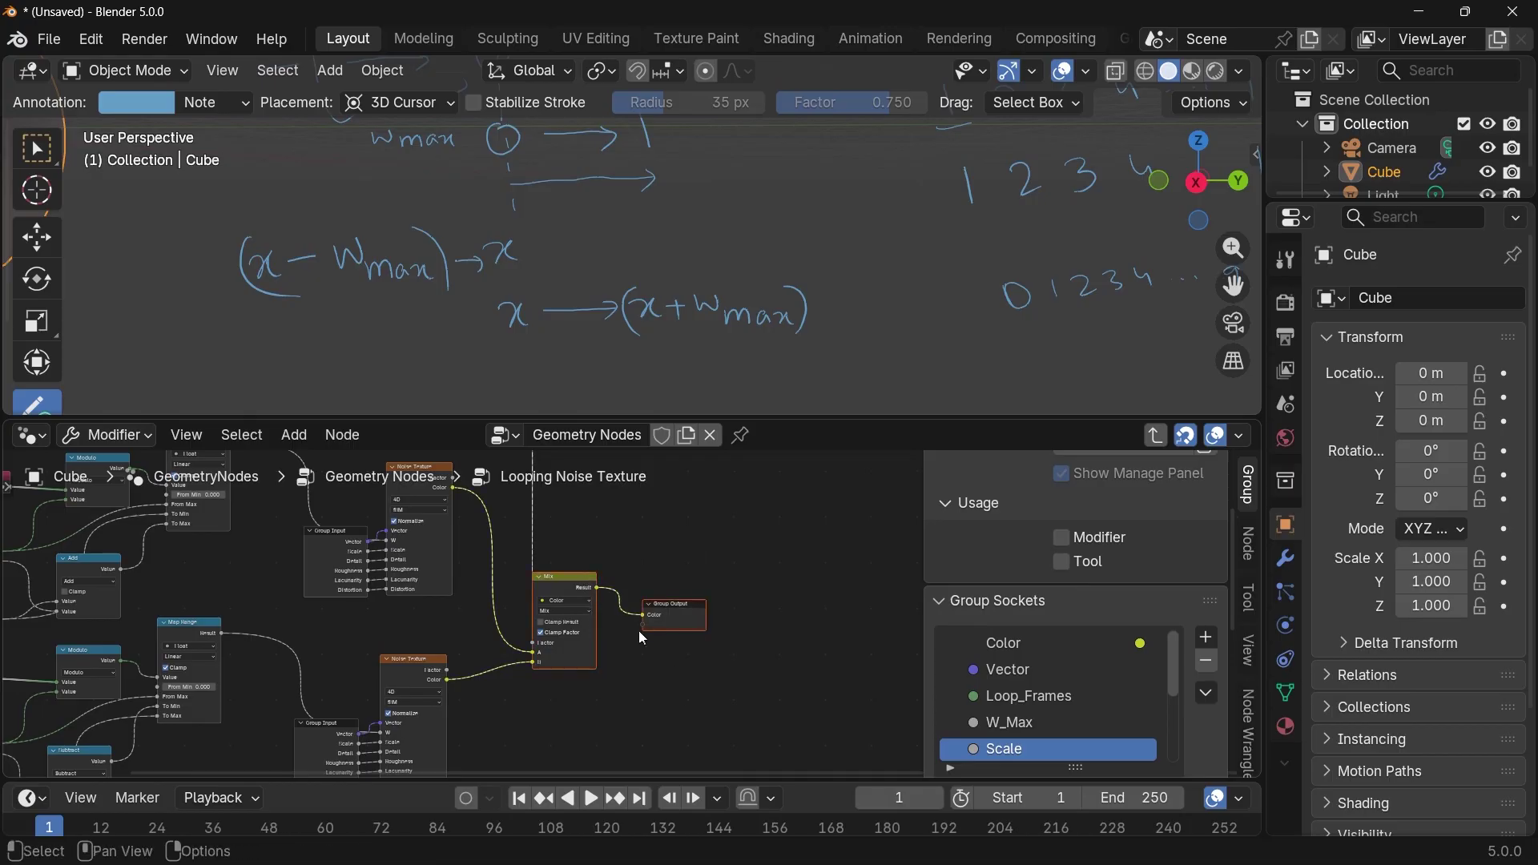
Select all nodes in the Looping Noise Texture group and hide their unused sockets.
drag(571, 589, 647, 587)
scroll(641, 587, down, 4)
middle_drag(379, 473, 468, 643)
drag(423, 512, 628, 615)
scroll(627, 615, down, 8)
drag(347, 576, 681, 756)
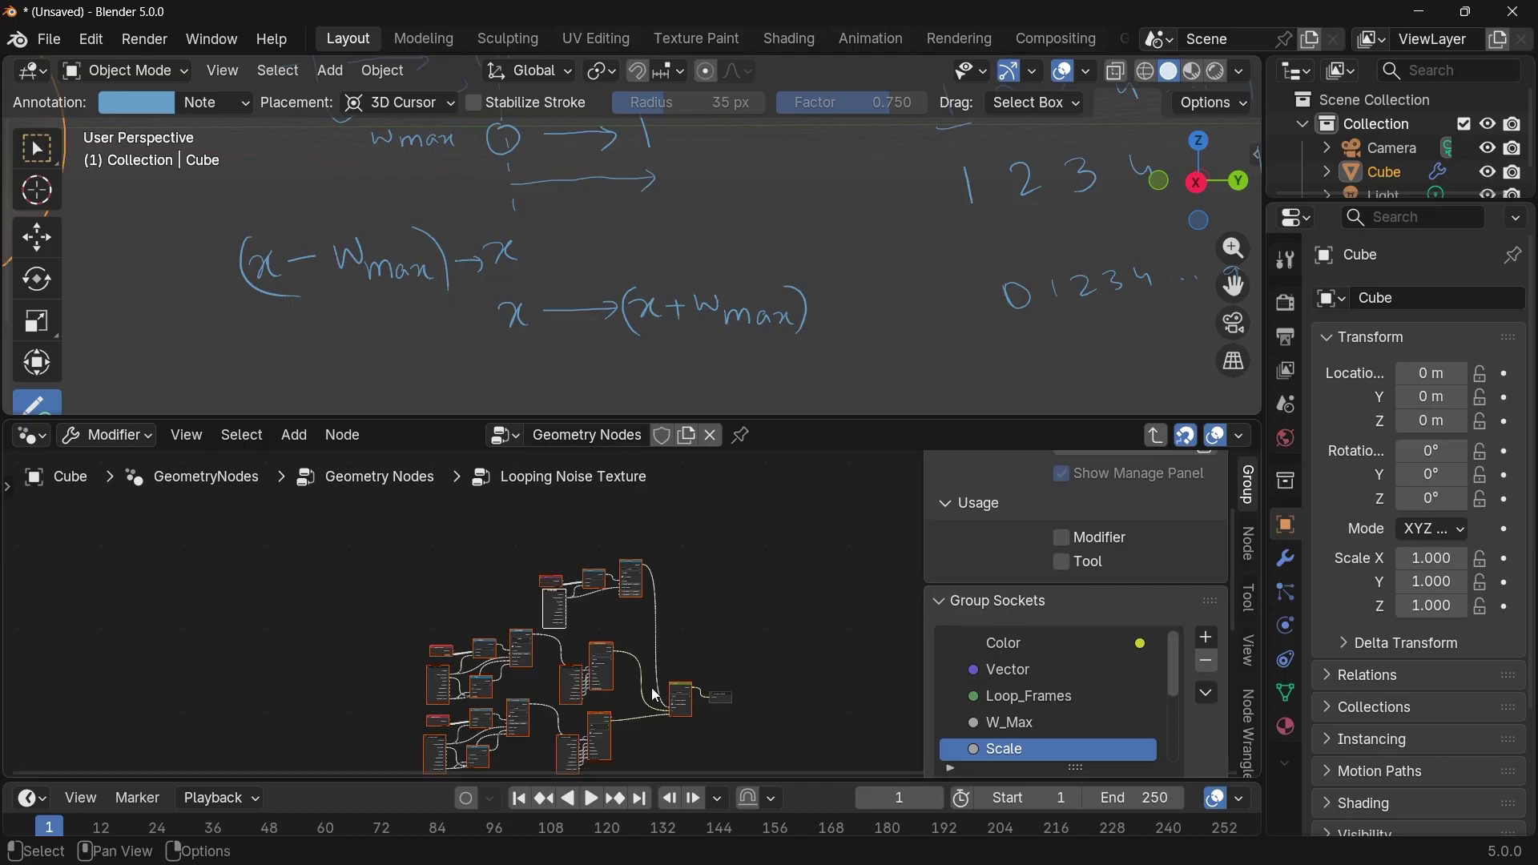
key(ctrl+h)
scroll(603, 685, up, 5)
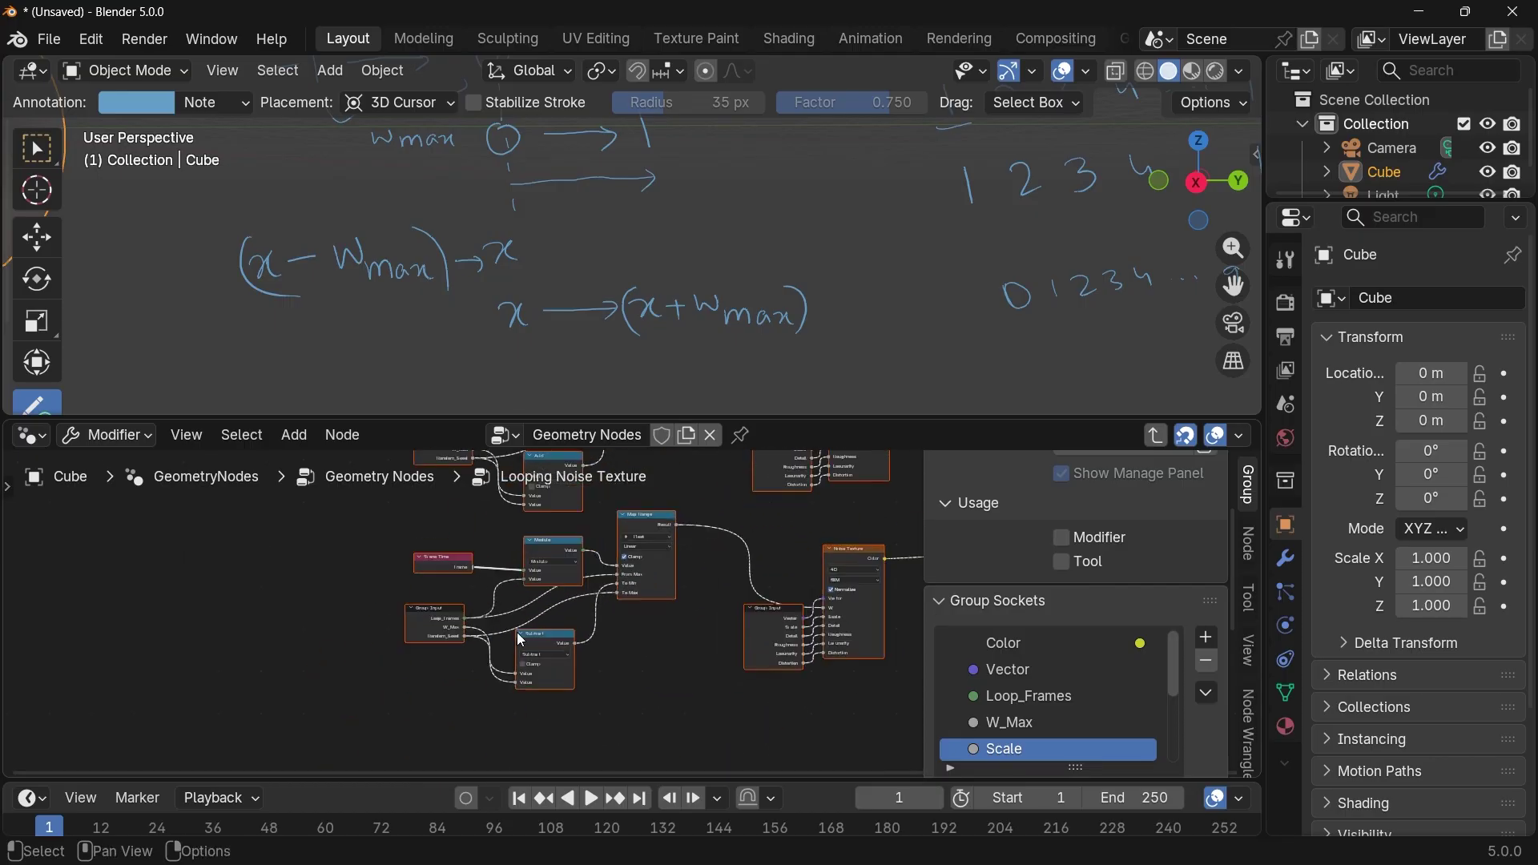
Move the lower chain's Group Input and Scene Time nodes closer to its Modulo node.
middle_drag(520, 641, 632, 704)
click(485, 663)
drag(538, 627, 580, 610)
drag(543, 692, 577, 693)
middle_drag(715, 641, 657, 732)
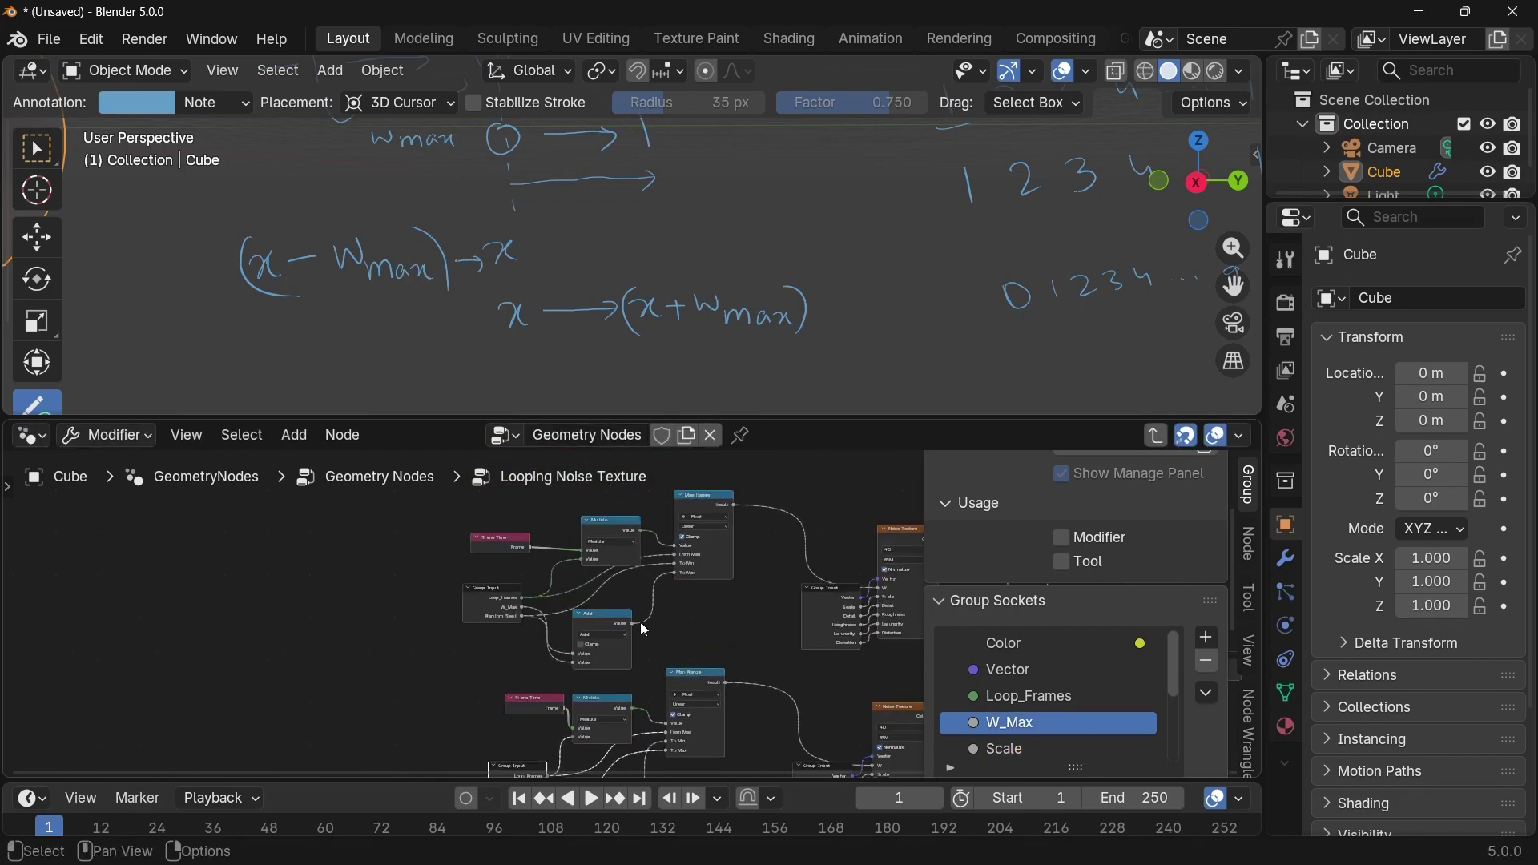
Arrange the nodes of all three chains into compact clusters in front of the Noise Texture and Mix nodes.
click(613, 639)
middle_drag(689, 650, 719, 656)
scroll(738, 658, up, 1)
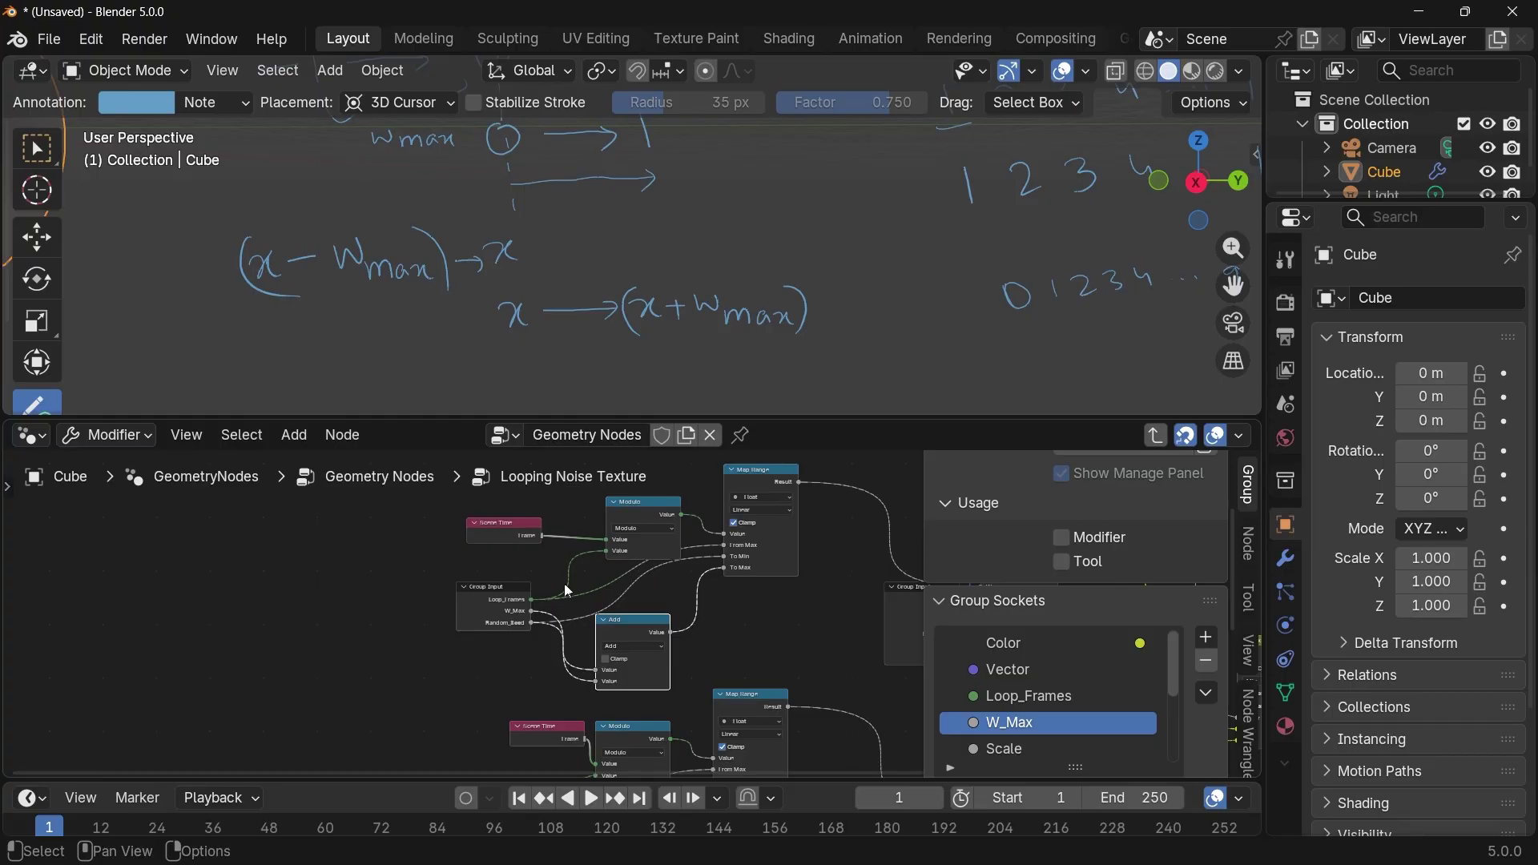
shift+scroll(620, 664, down, 3)
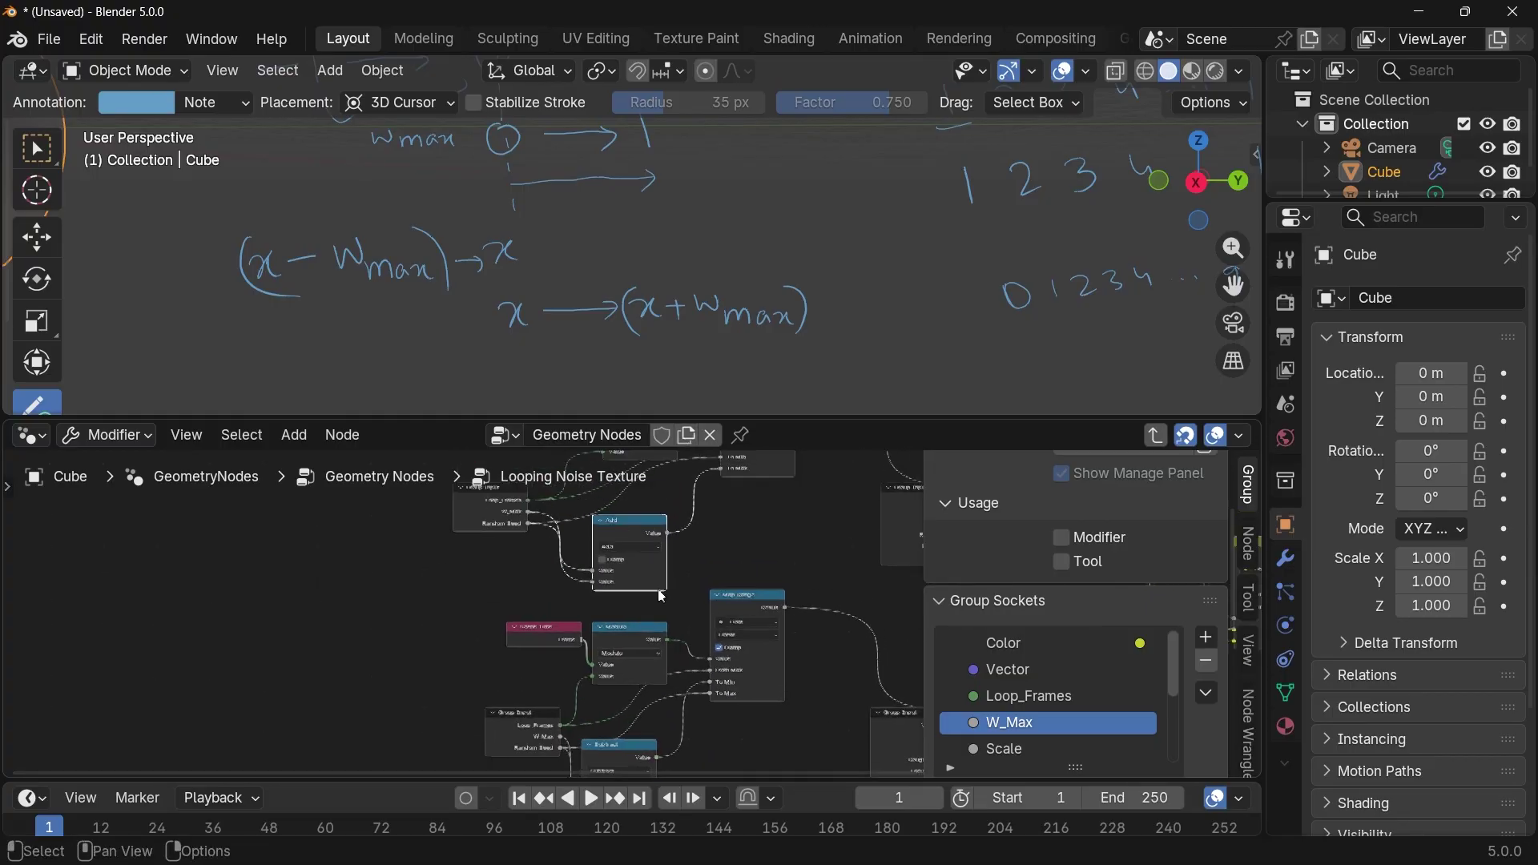
drag(620, 633, 614, 689)
drag(750, 608, 718, 693)
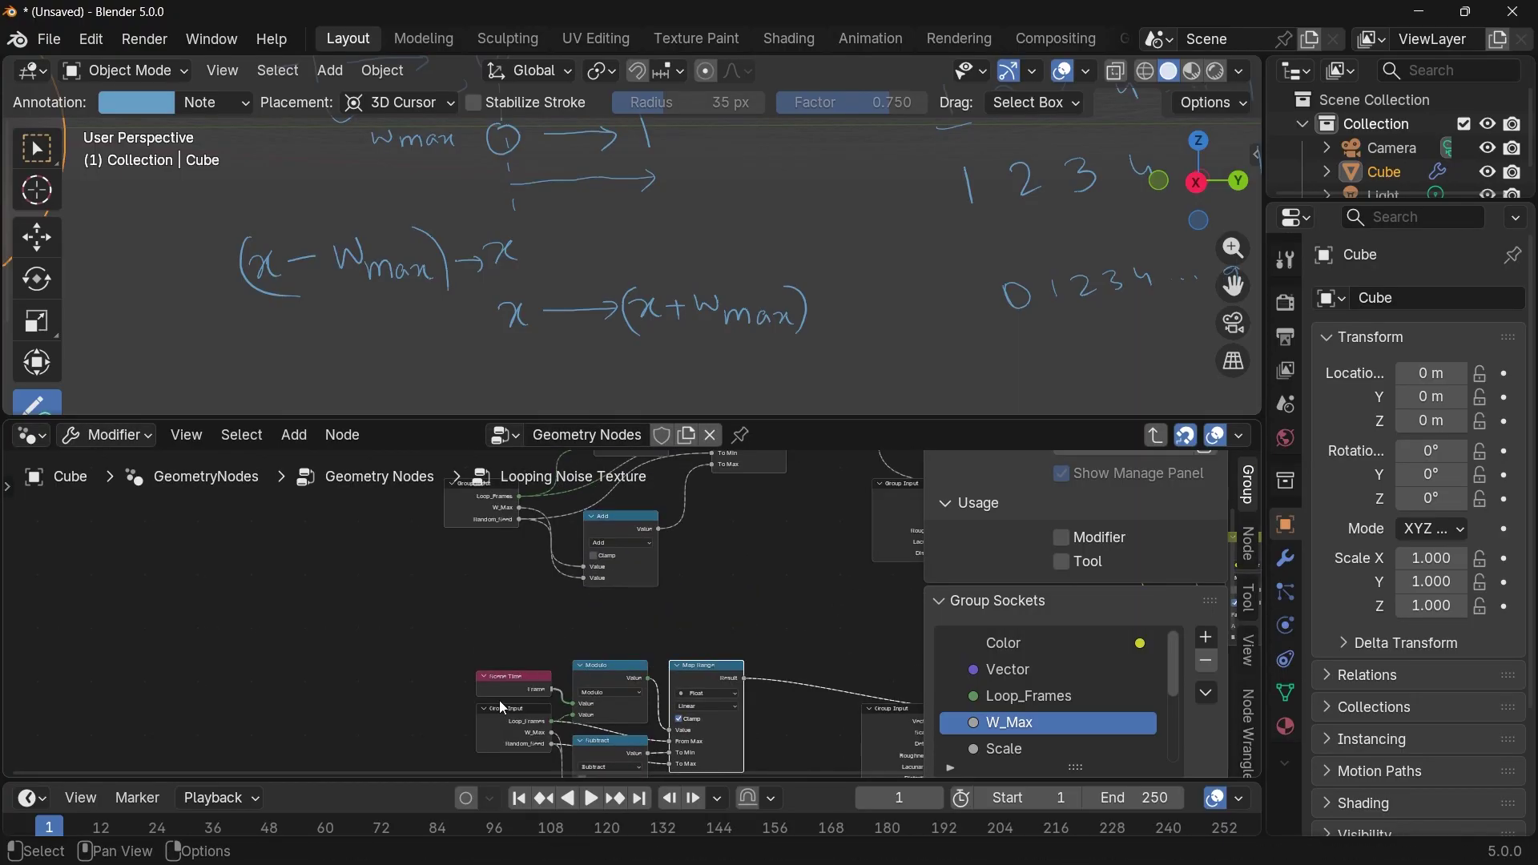
middle_drag(570, 685, 545, 703)
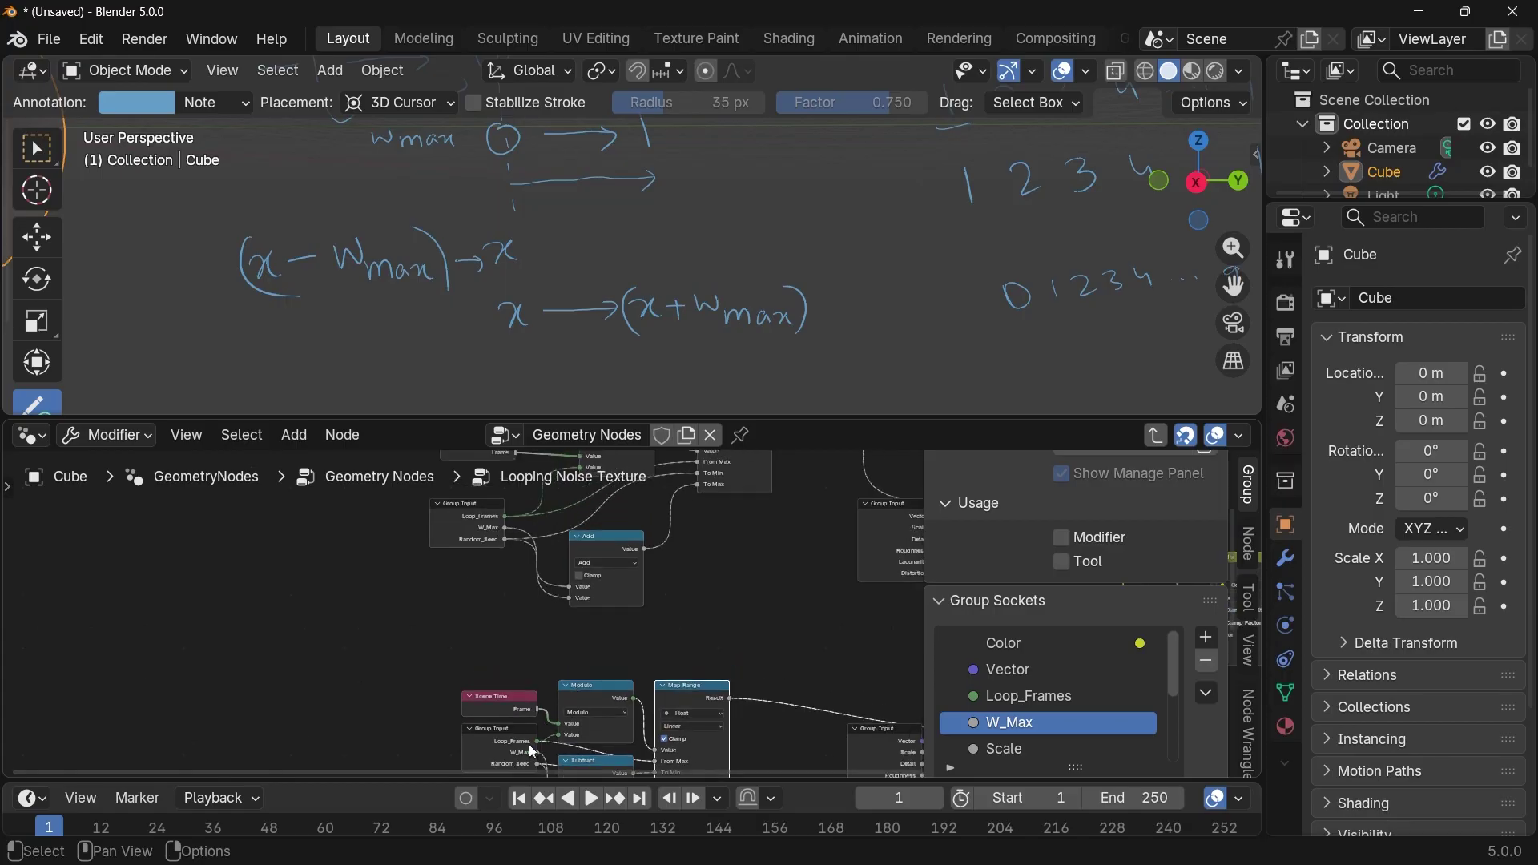
middle_drag(629, 586, 635, 707)
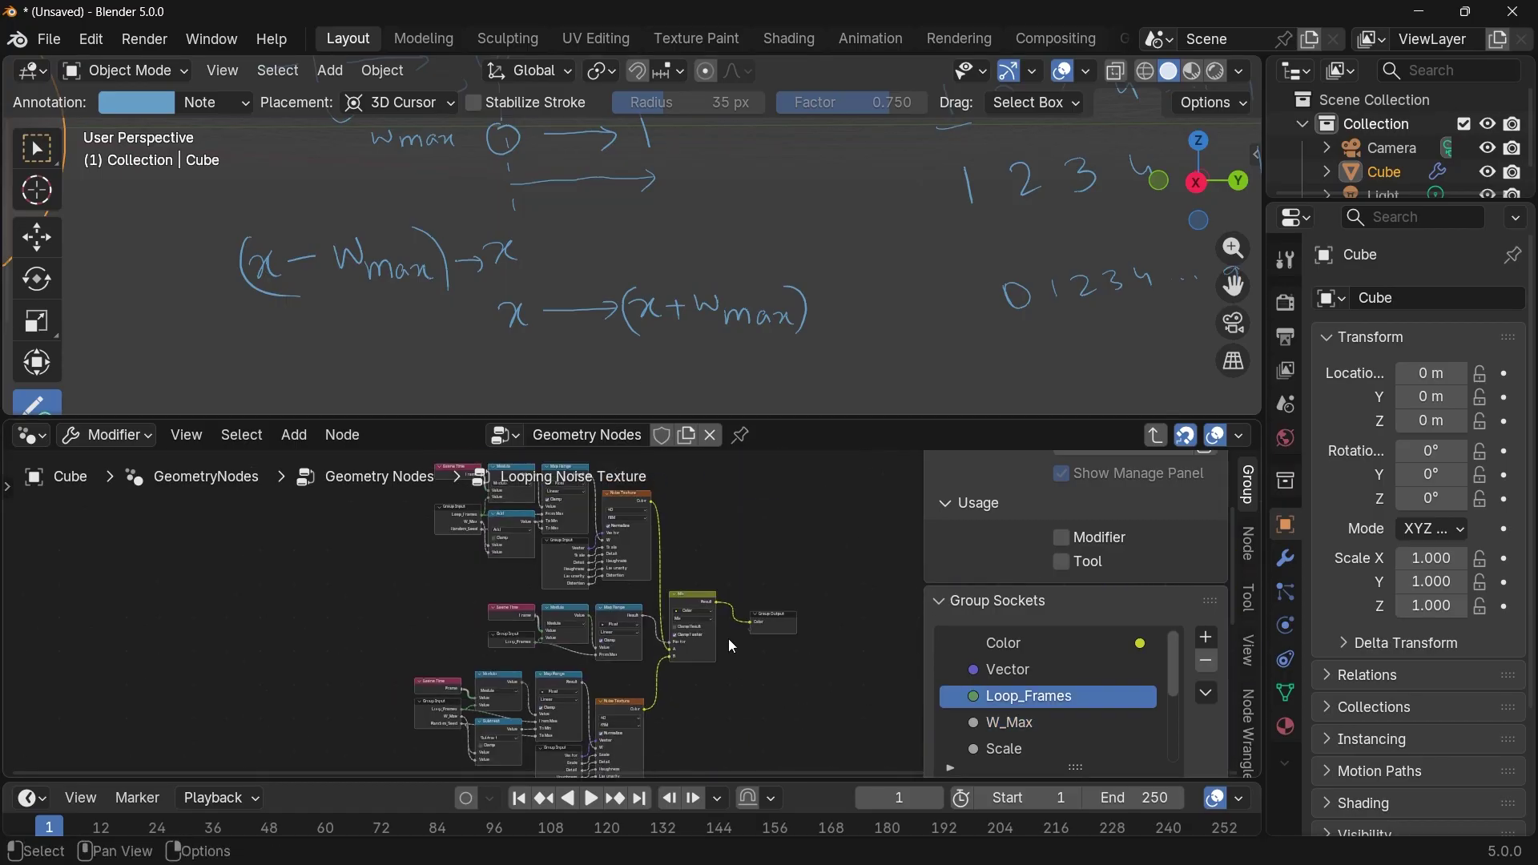
scroll(715, 556, down, 2)
middle_drag(717, 561, 746, 575)
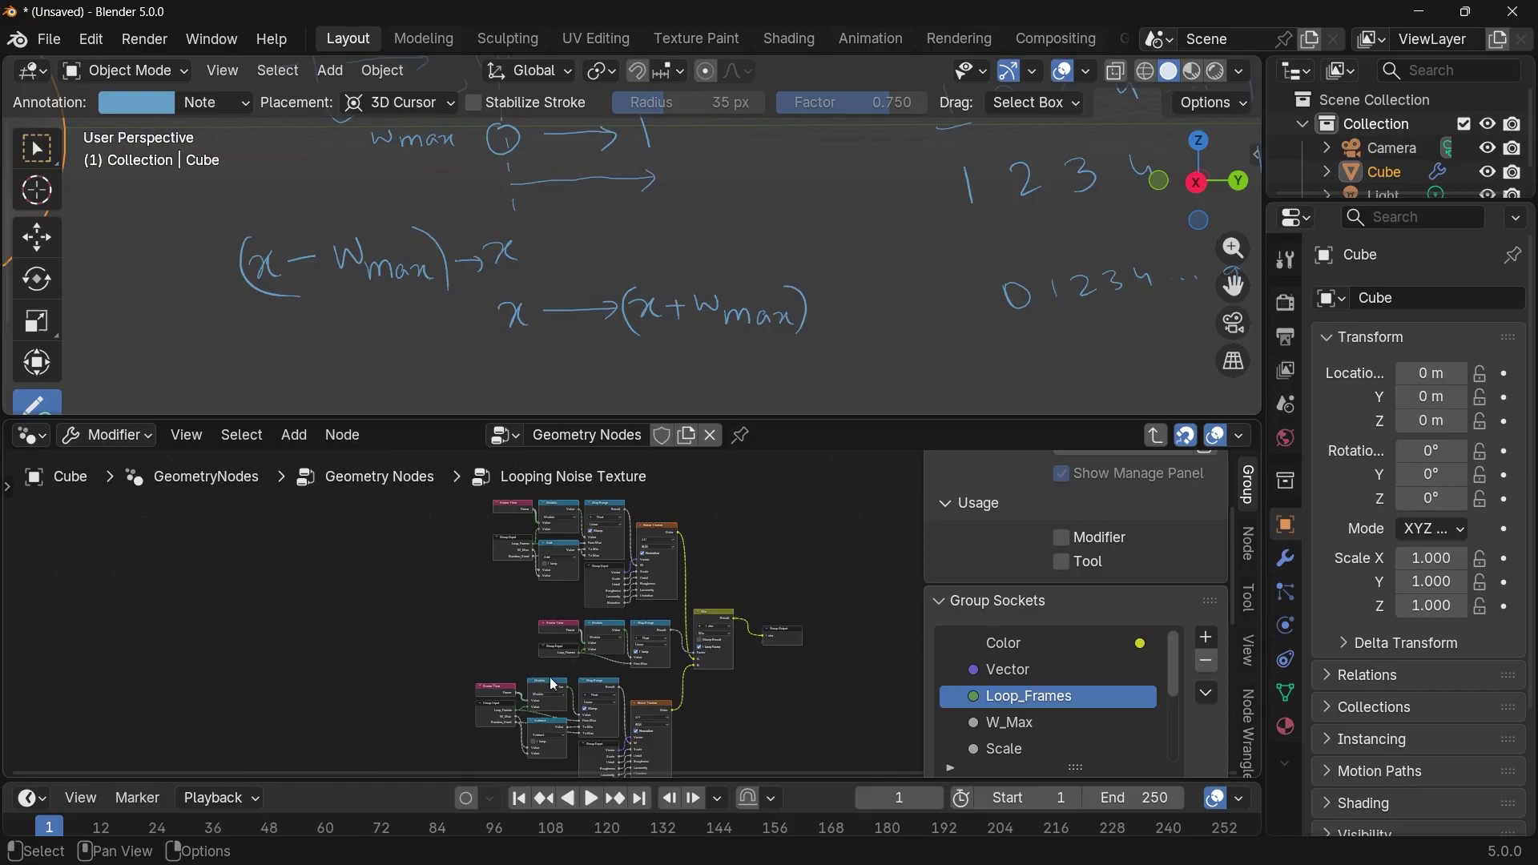
Move Group Output away from the Mix node and insert a Vector Math Scale node on the link between them.
scroll(690, 586, up, 4)
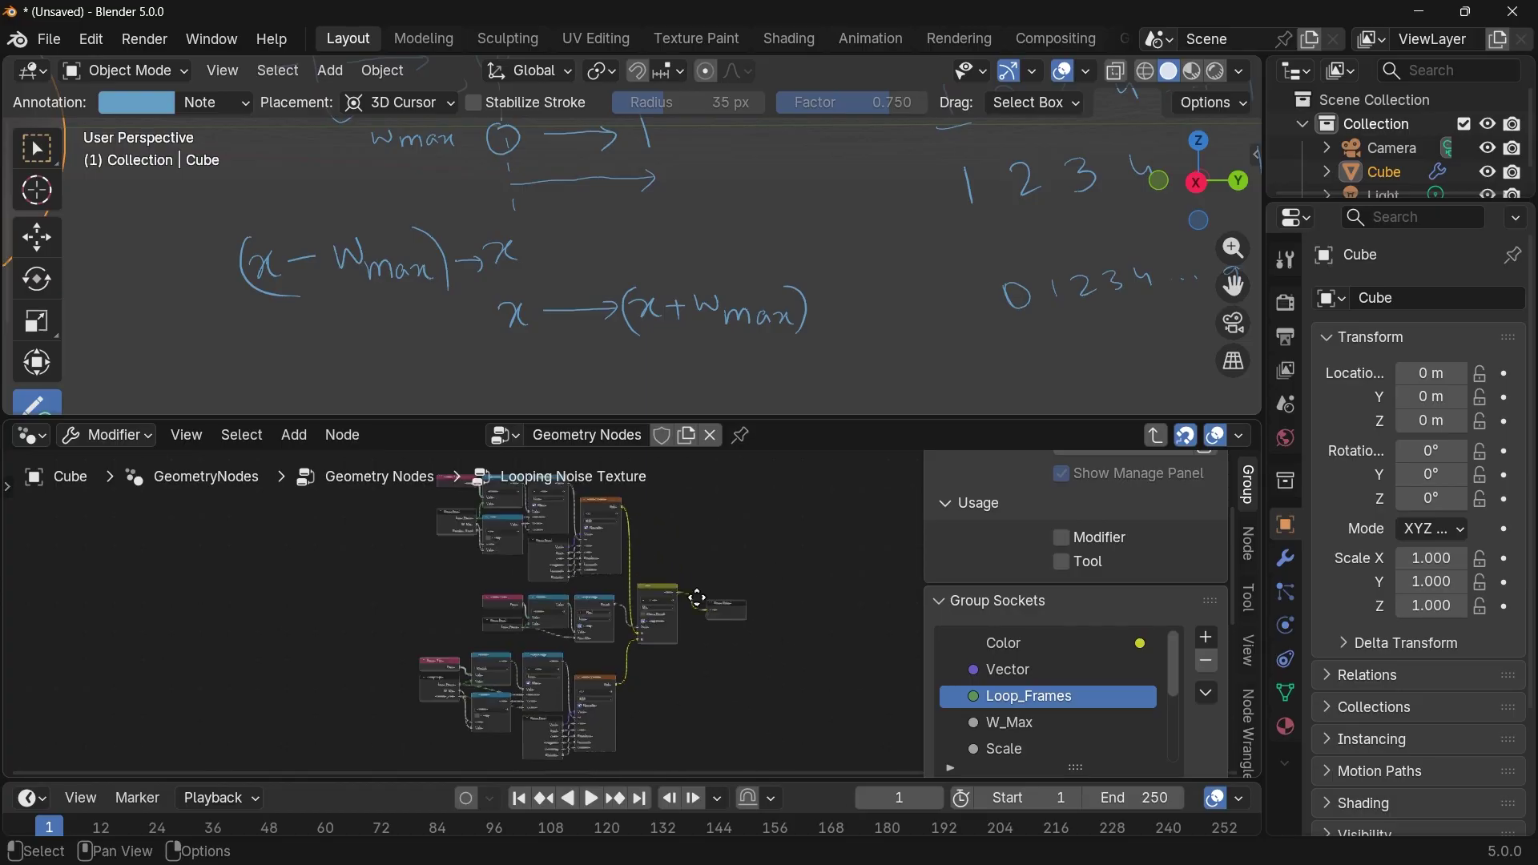
middle_drag(692, 587, 638, 595)
drag(732, 552, 870, 531)
scroll(680, 323, down, 3)
shift+middle_drag(566, 339, 864, 405)
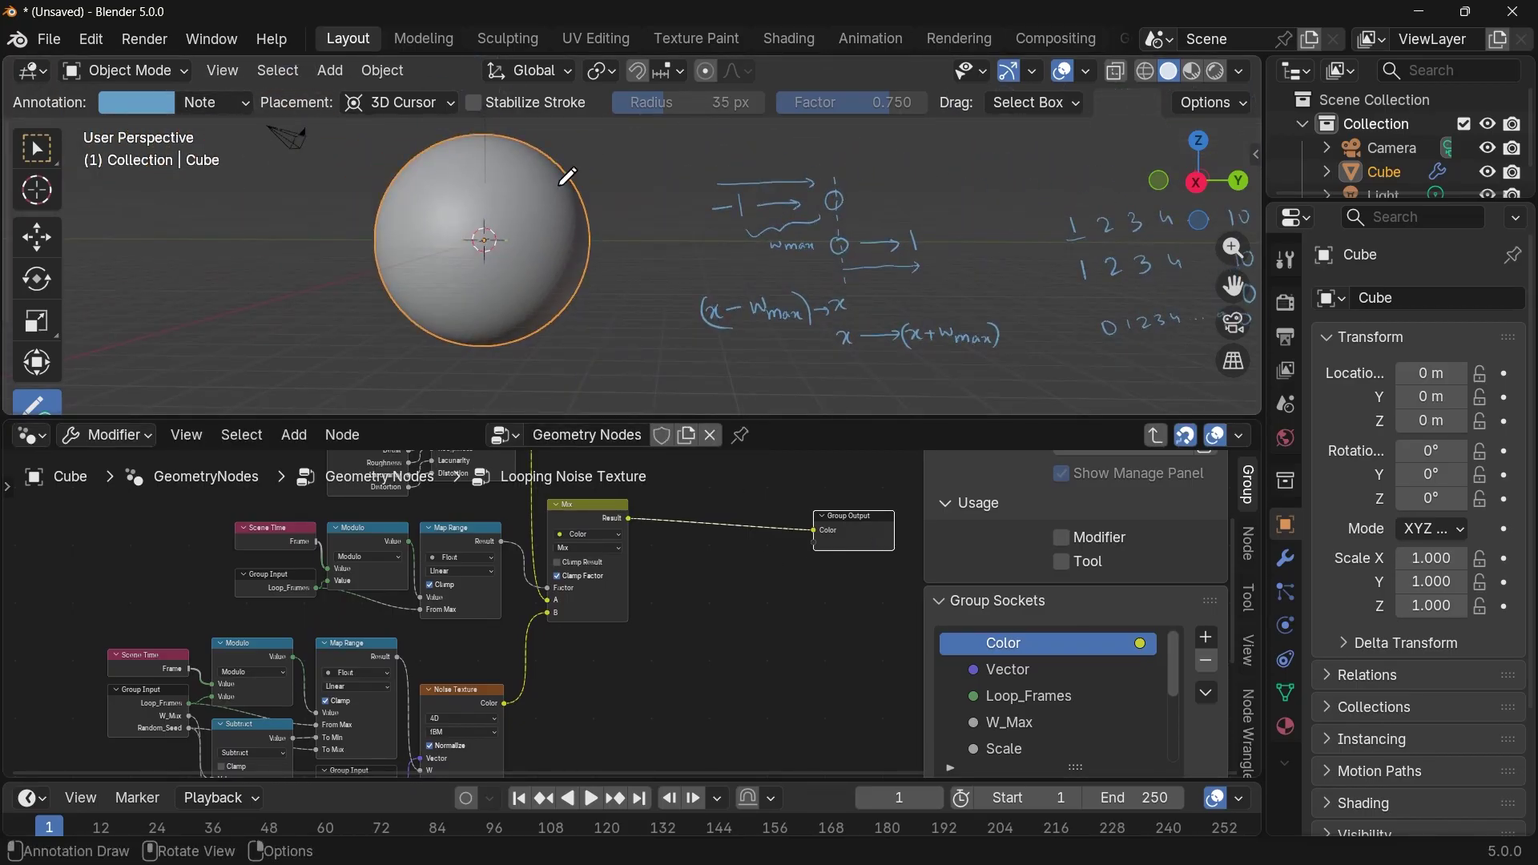
middle_drag(732, 578, 637, 622)
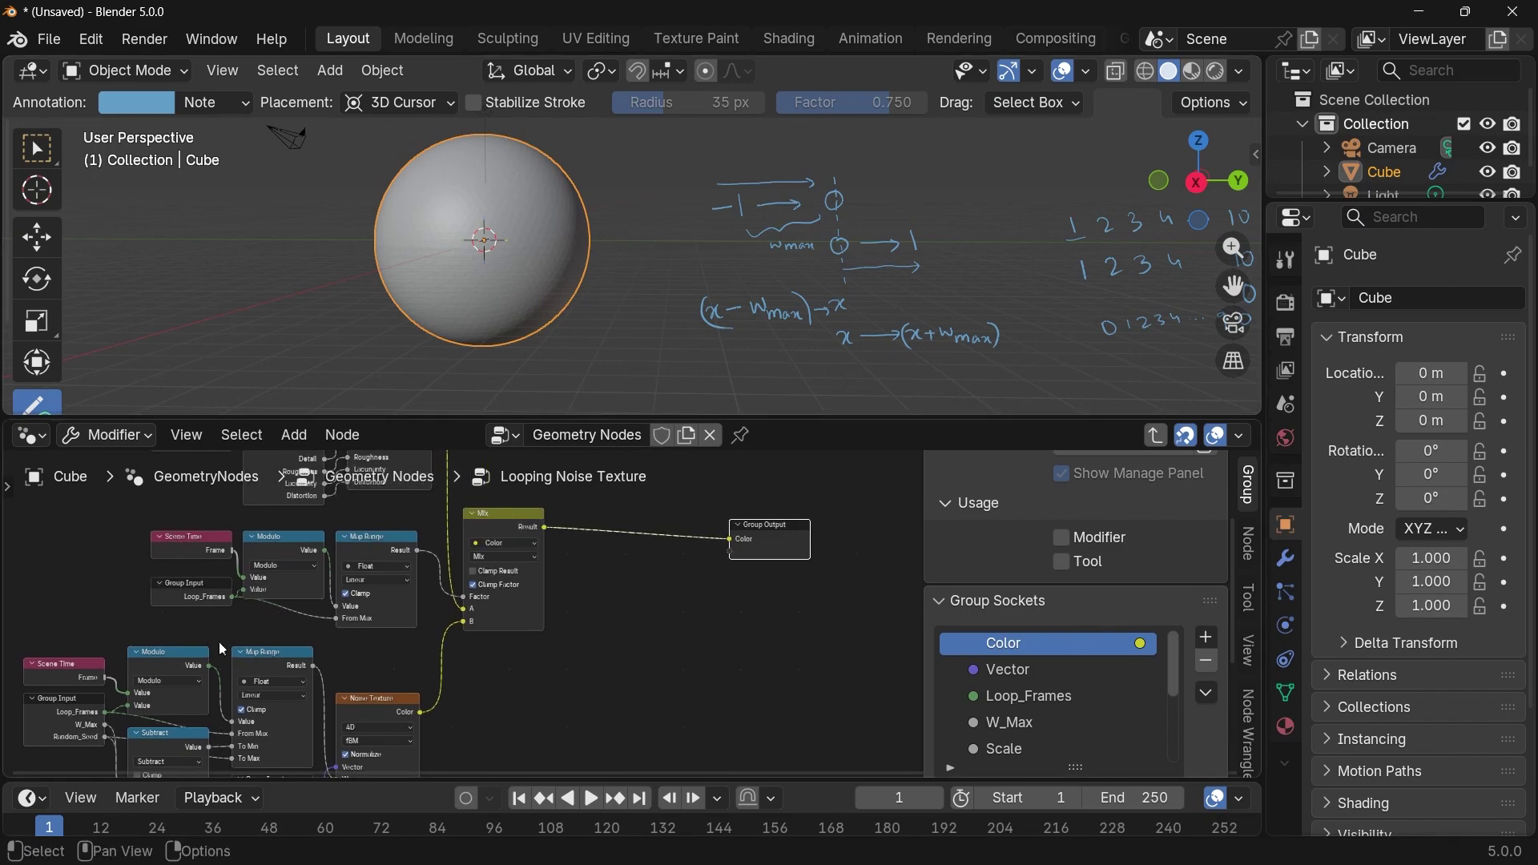
click(179, 594)
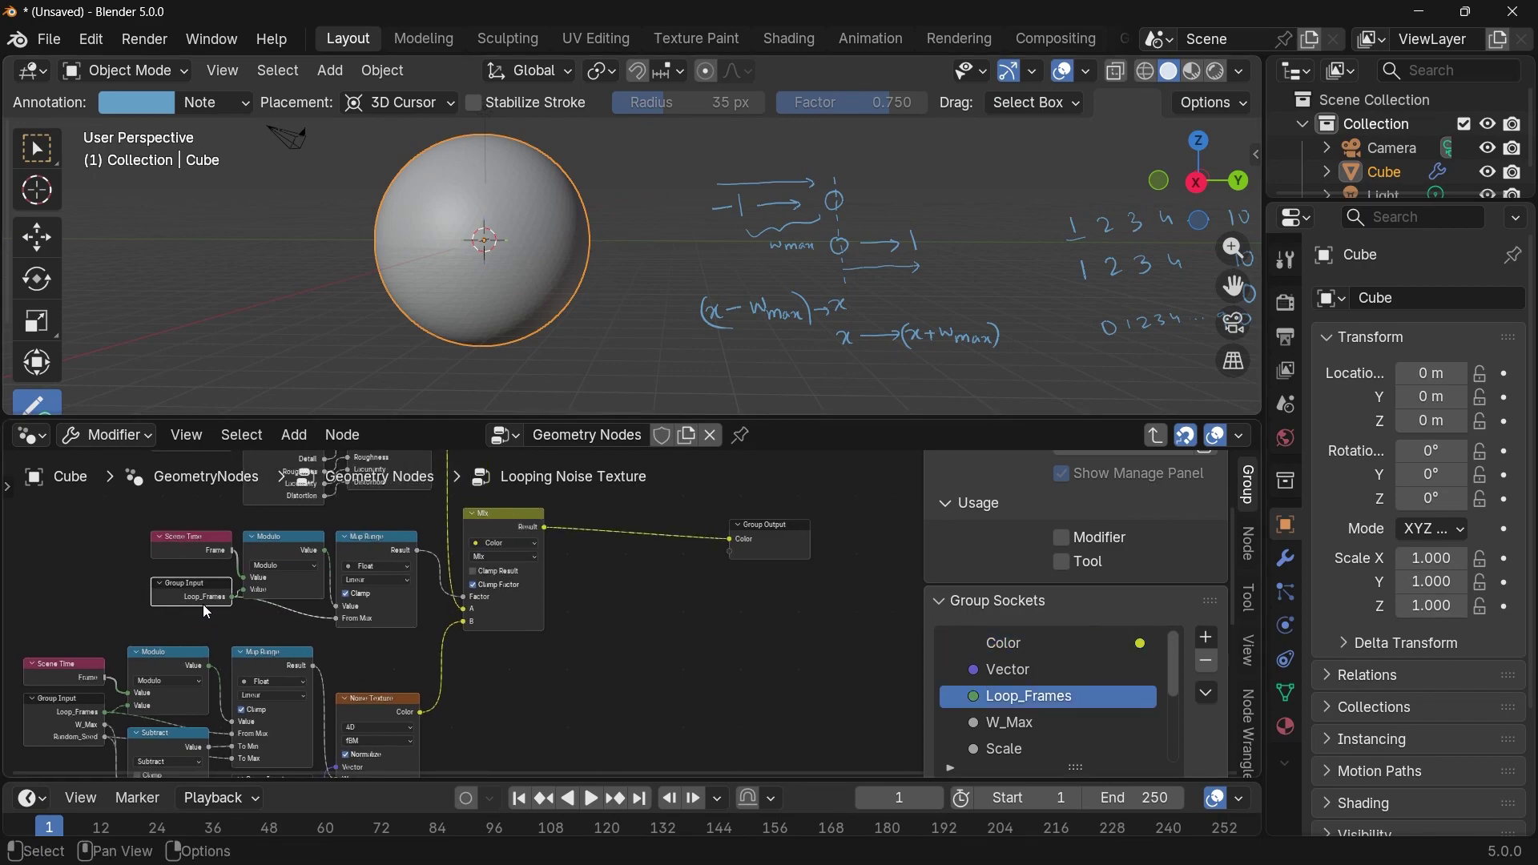
key(shift+a)
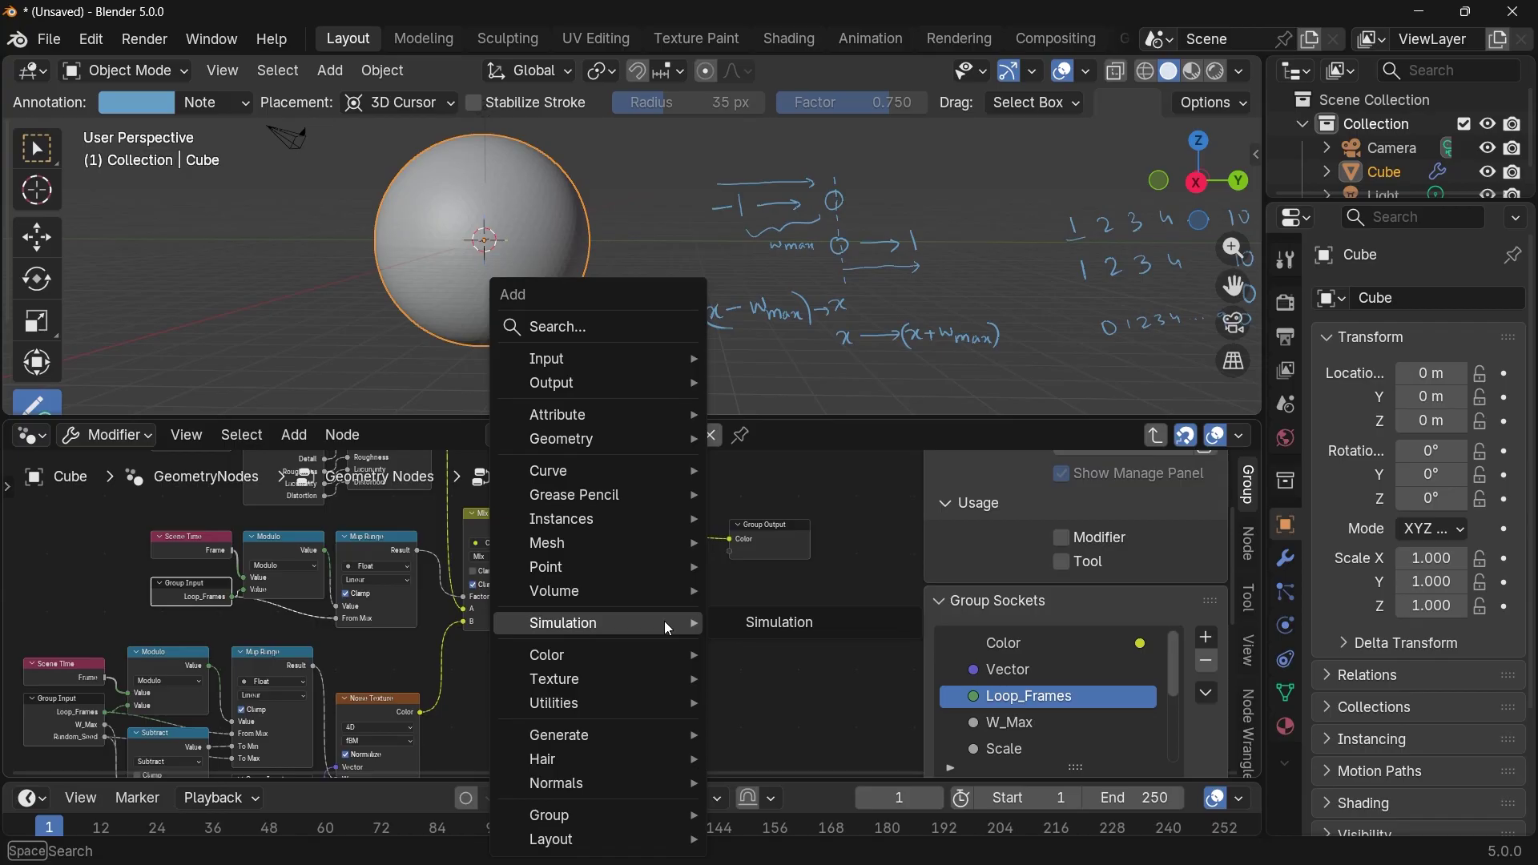
text(vector math)
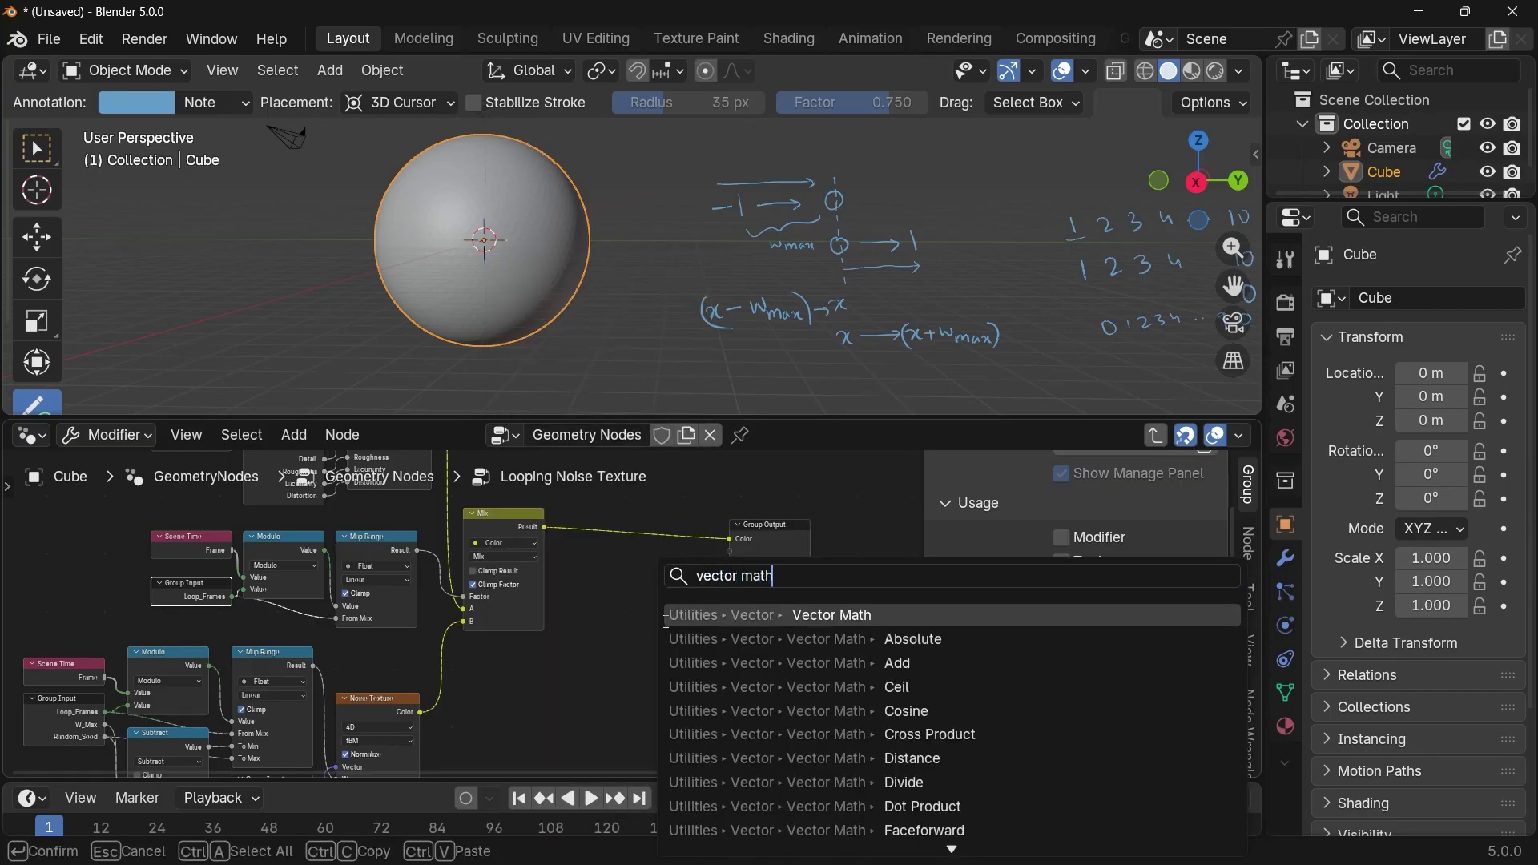
text( sca)
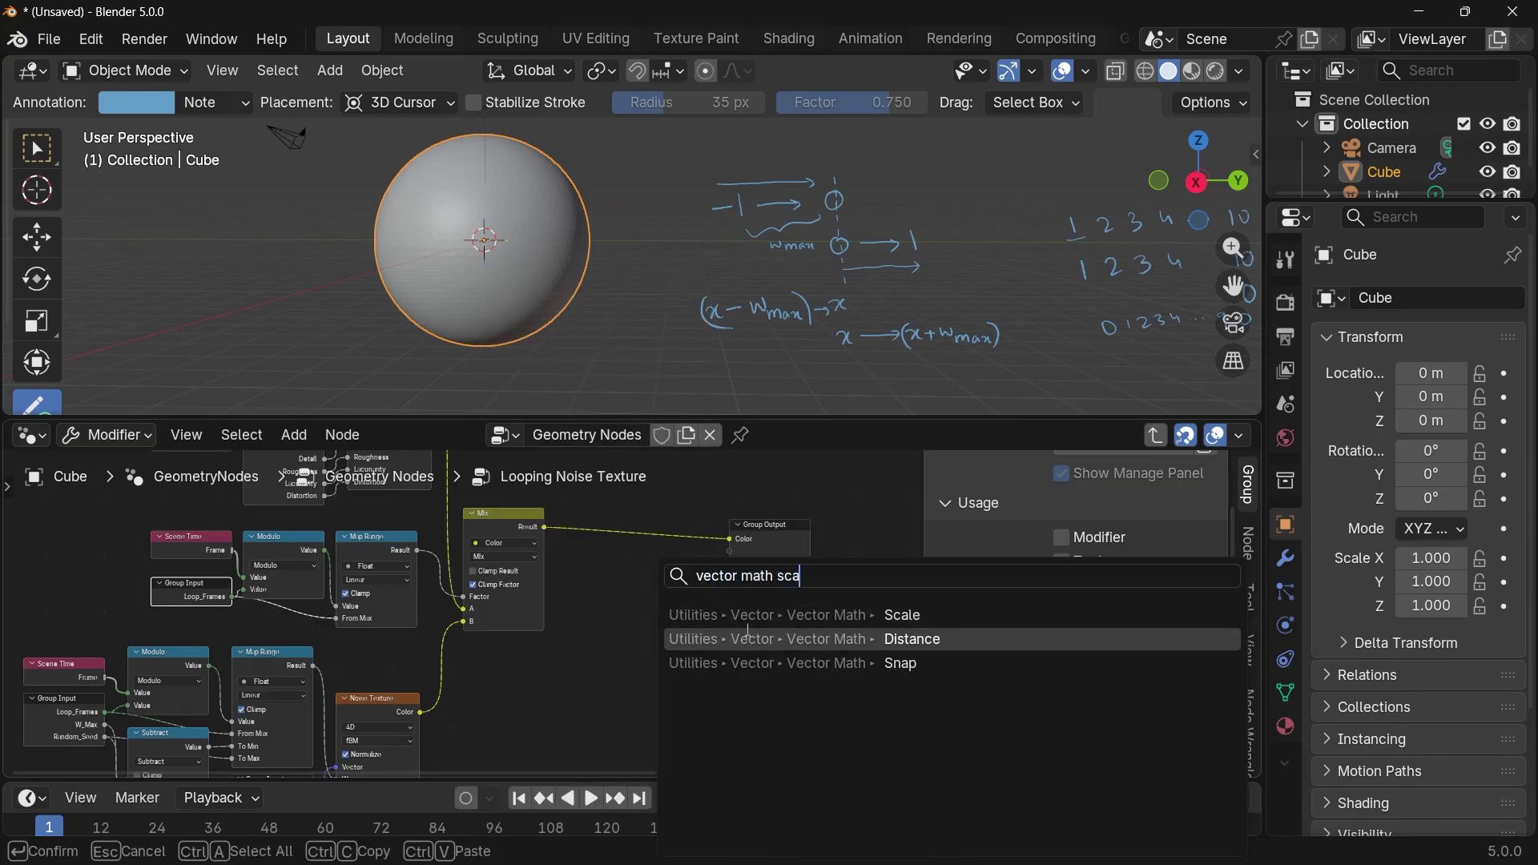
click(672, 615)
click(619, 511)
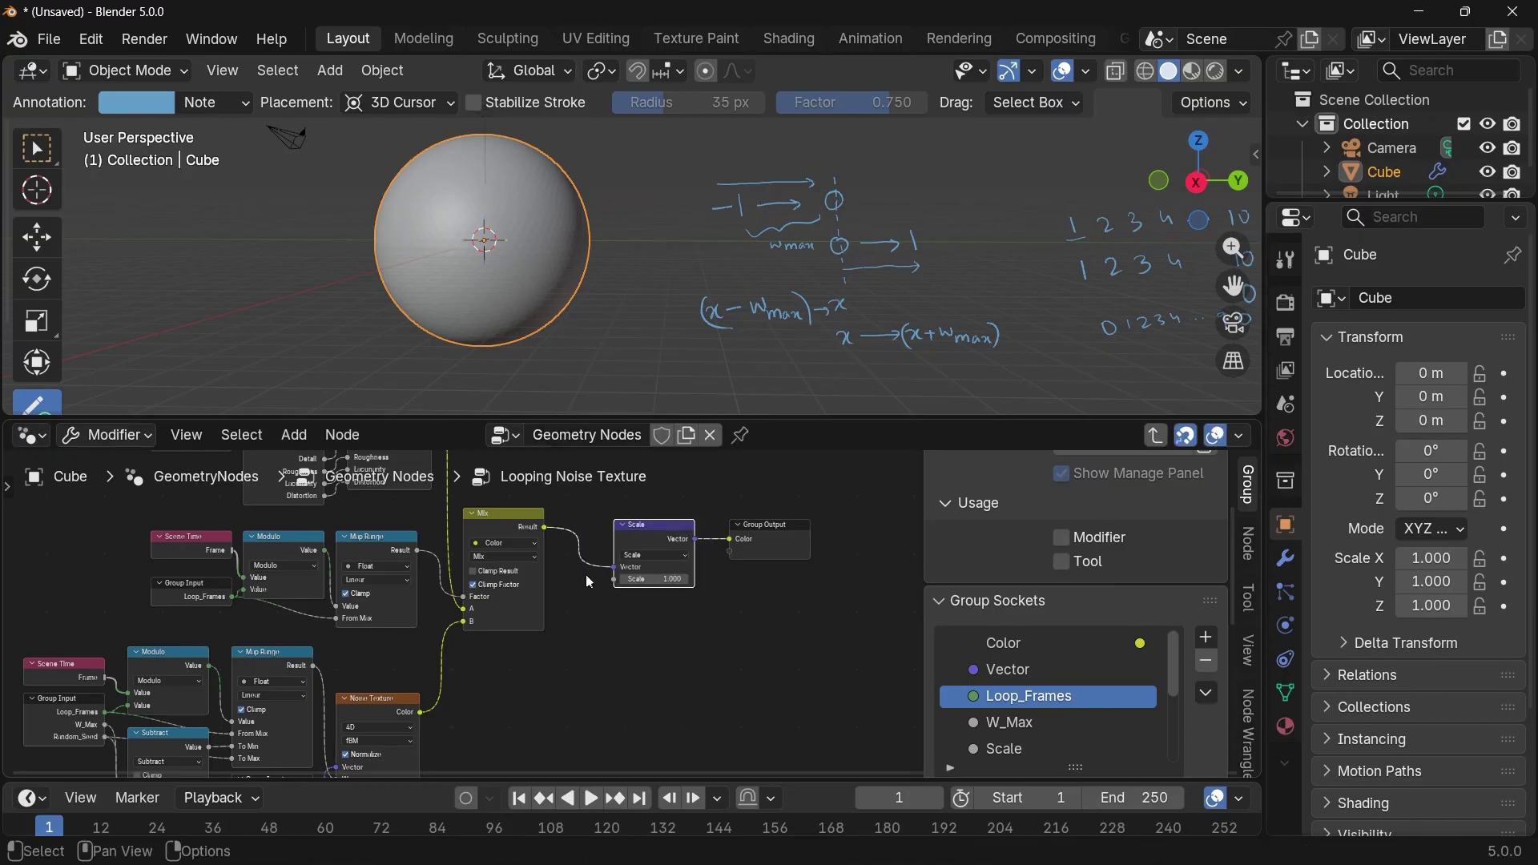
Add a Group Input node below Mix and link its empty socket to the Scale input of the Scale node.
scroll(632, 610, up, 2)
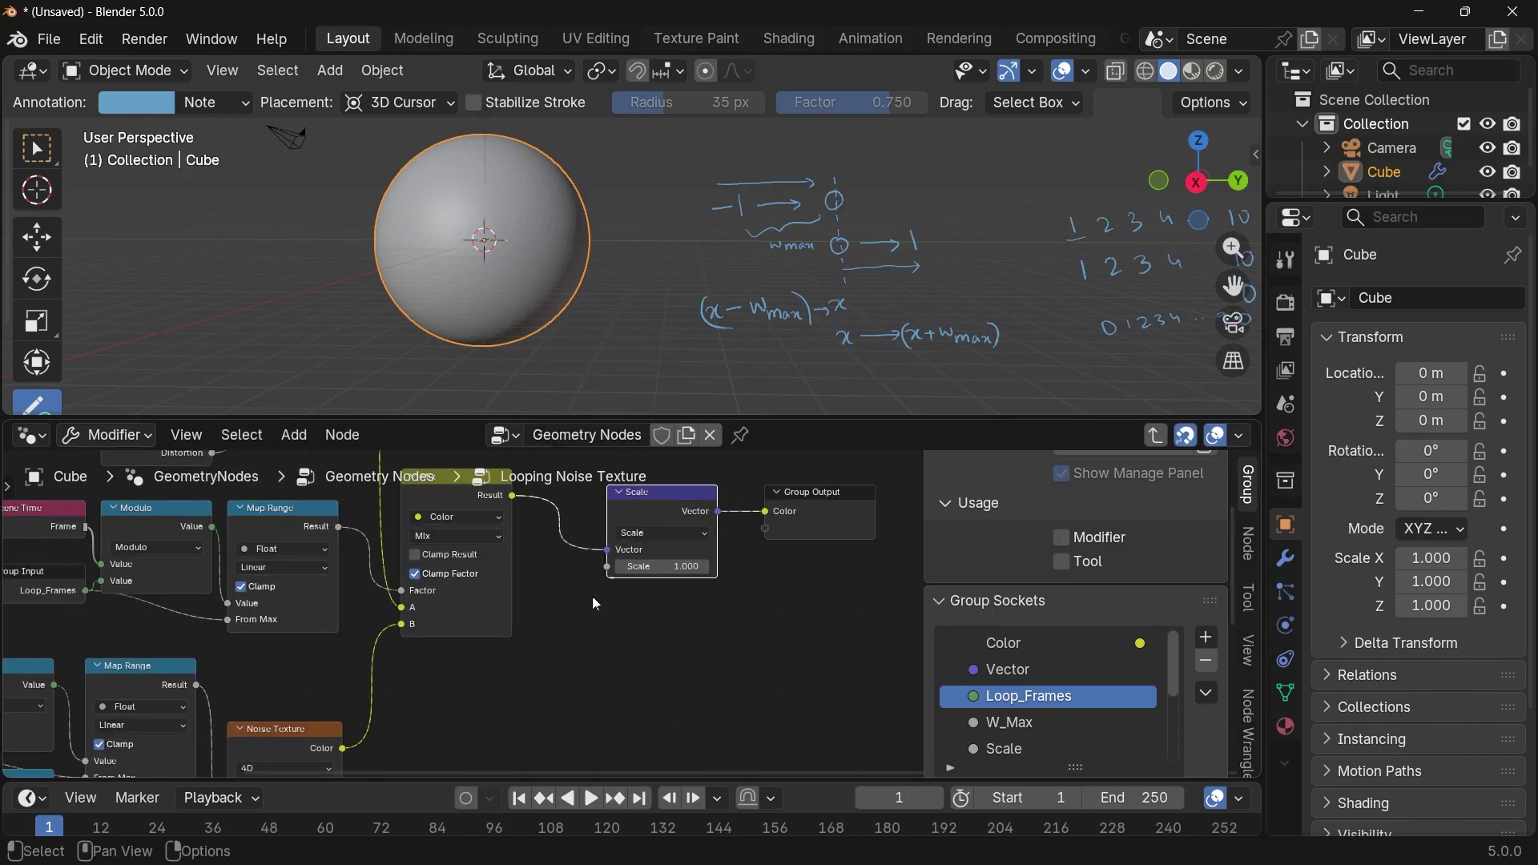
scroll(568, 659, down, 1)
key(shift+a)
text(group)
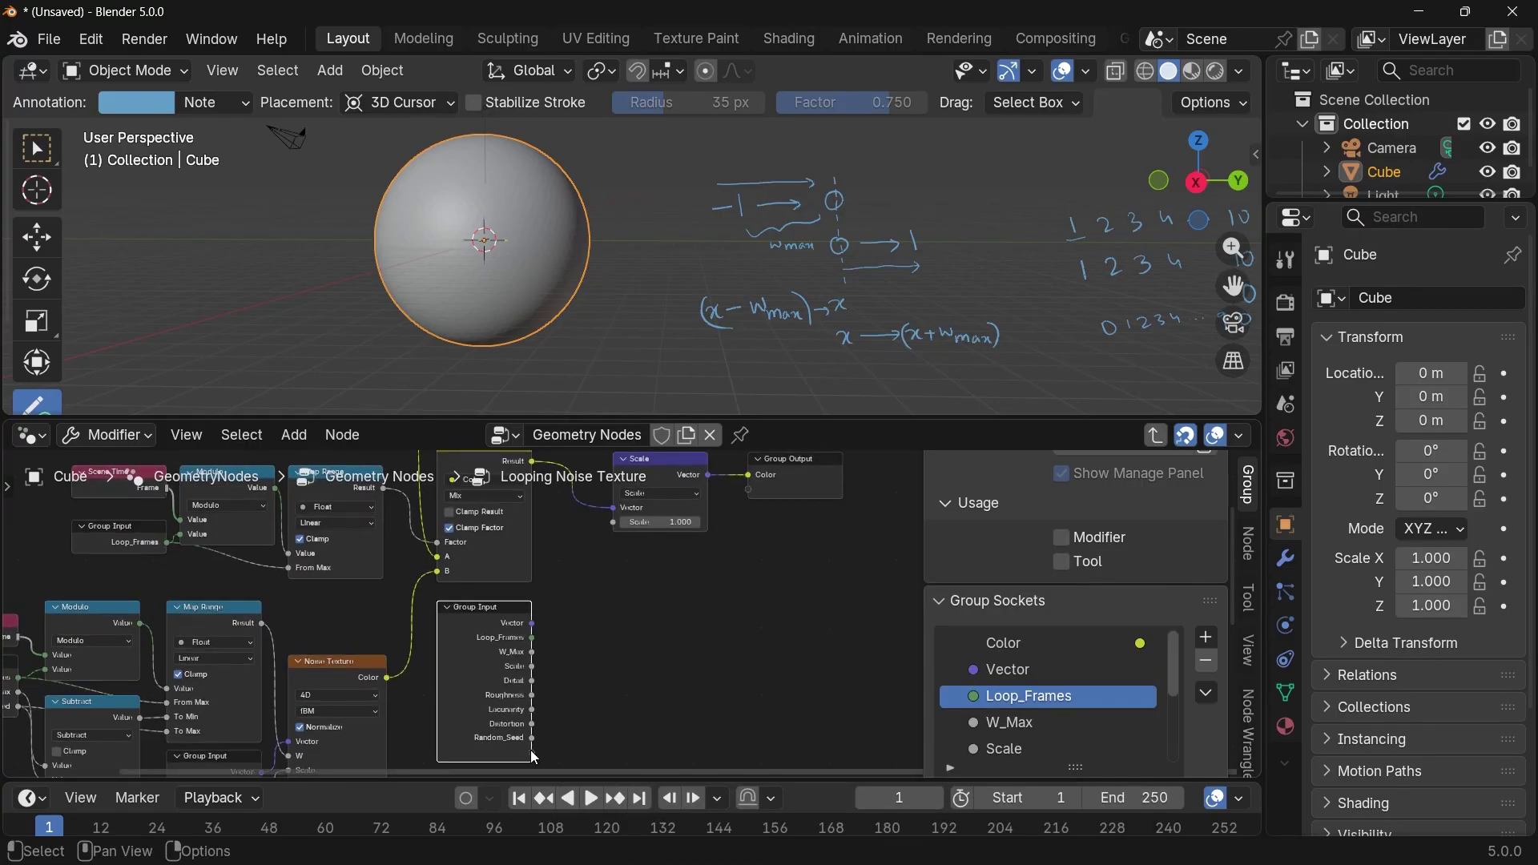
drag(534, 756, 561, 710)
drag(577, 538, 637, 535)
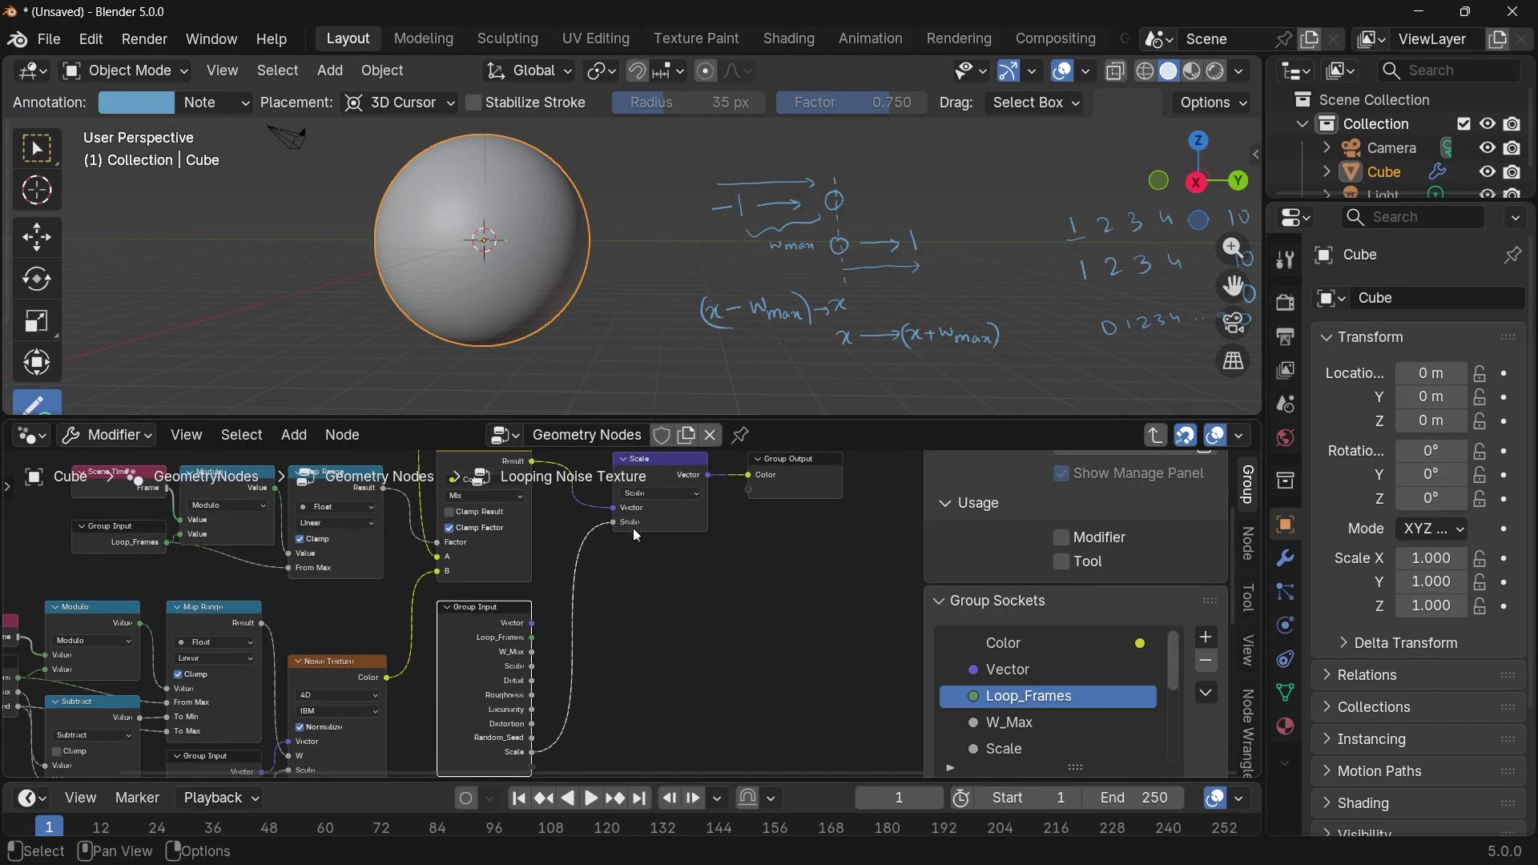
Rename the new group input socket to Strength and hide the unused sockets of its Group Input node.
double_click(998, 750)
key(BackSpace)
key(BackSpace)
key(BackSpace)
key(BackSpace)
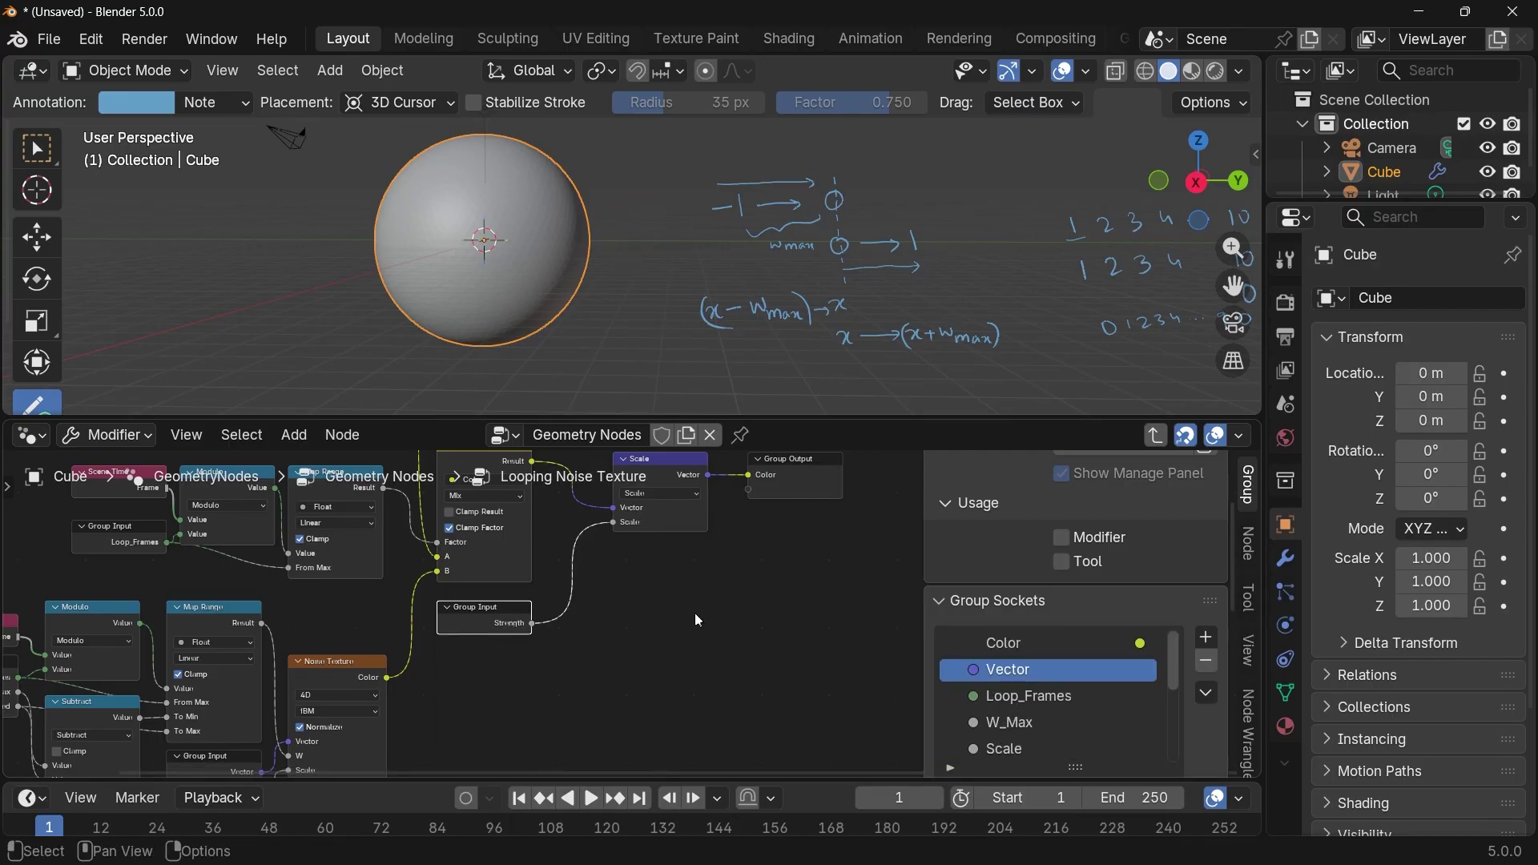
scroll(695, 618, down, 5)
middle_drag(694, 618, 699, 691)
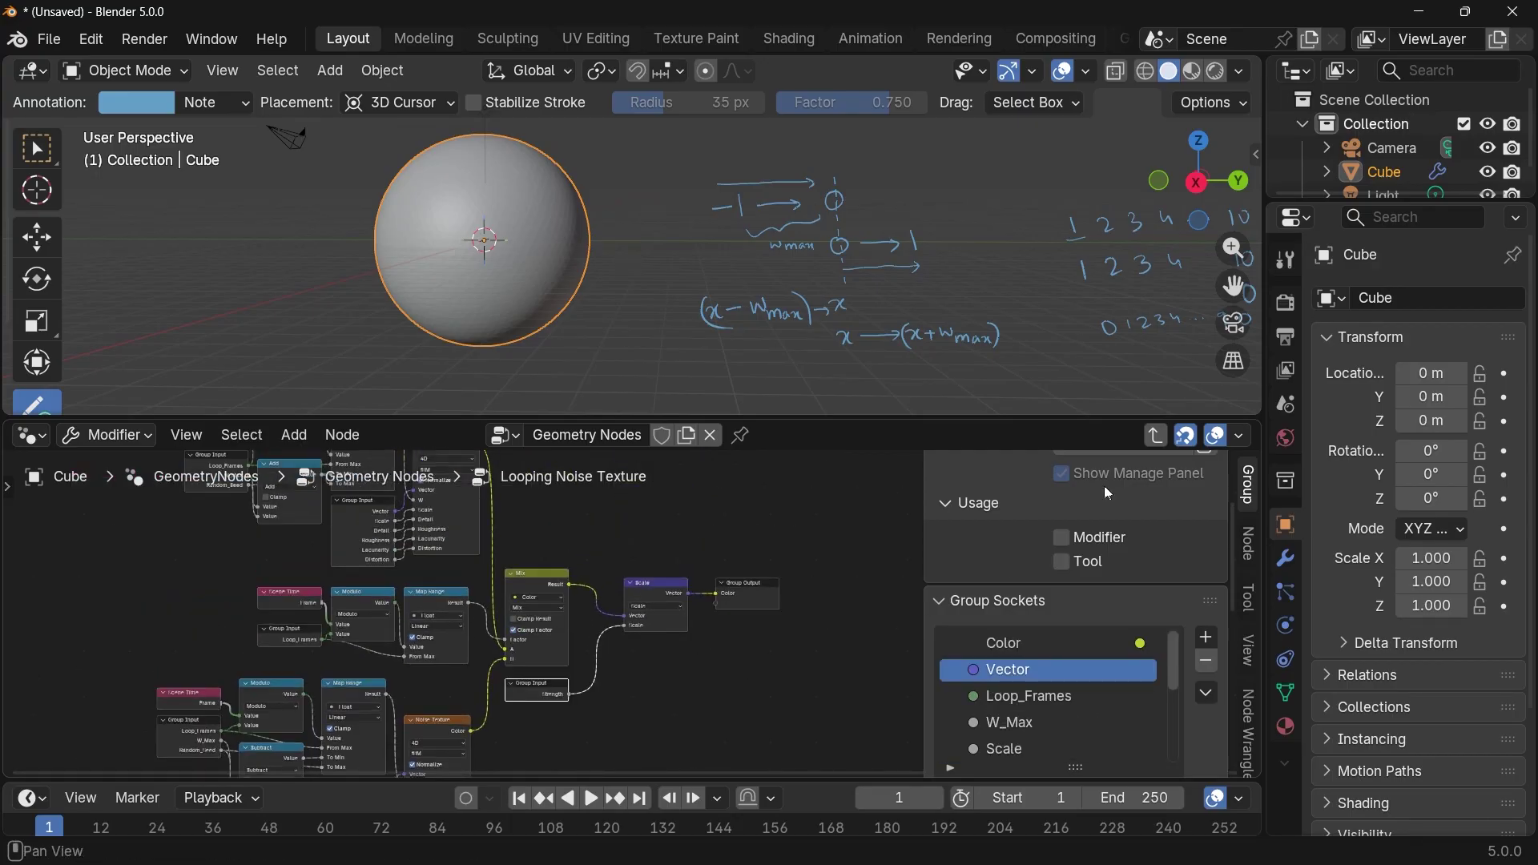
Return to the parent node tree and link the Looping Noise Texture's Color to Set Position's Offset.
click(1156, 437)
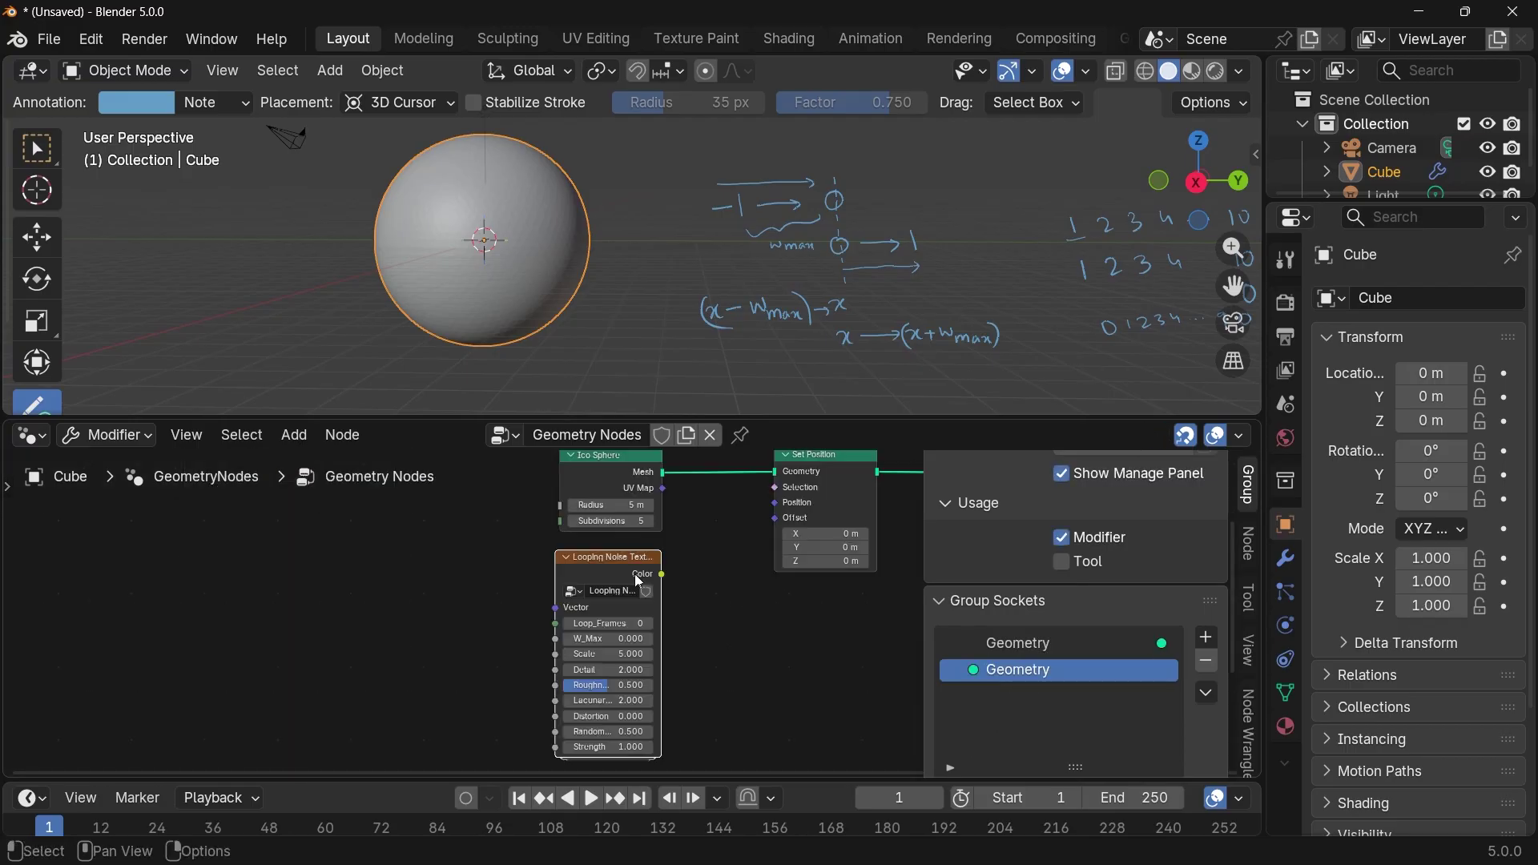
drag(609, 572, 618, 567)
middle_drag(717, 603, 640, 634)
drag(585, 604, 698, 550)
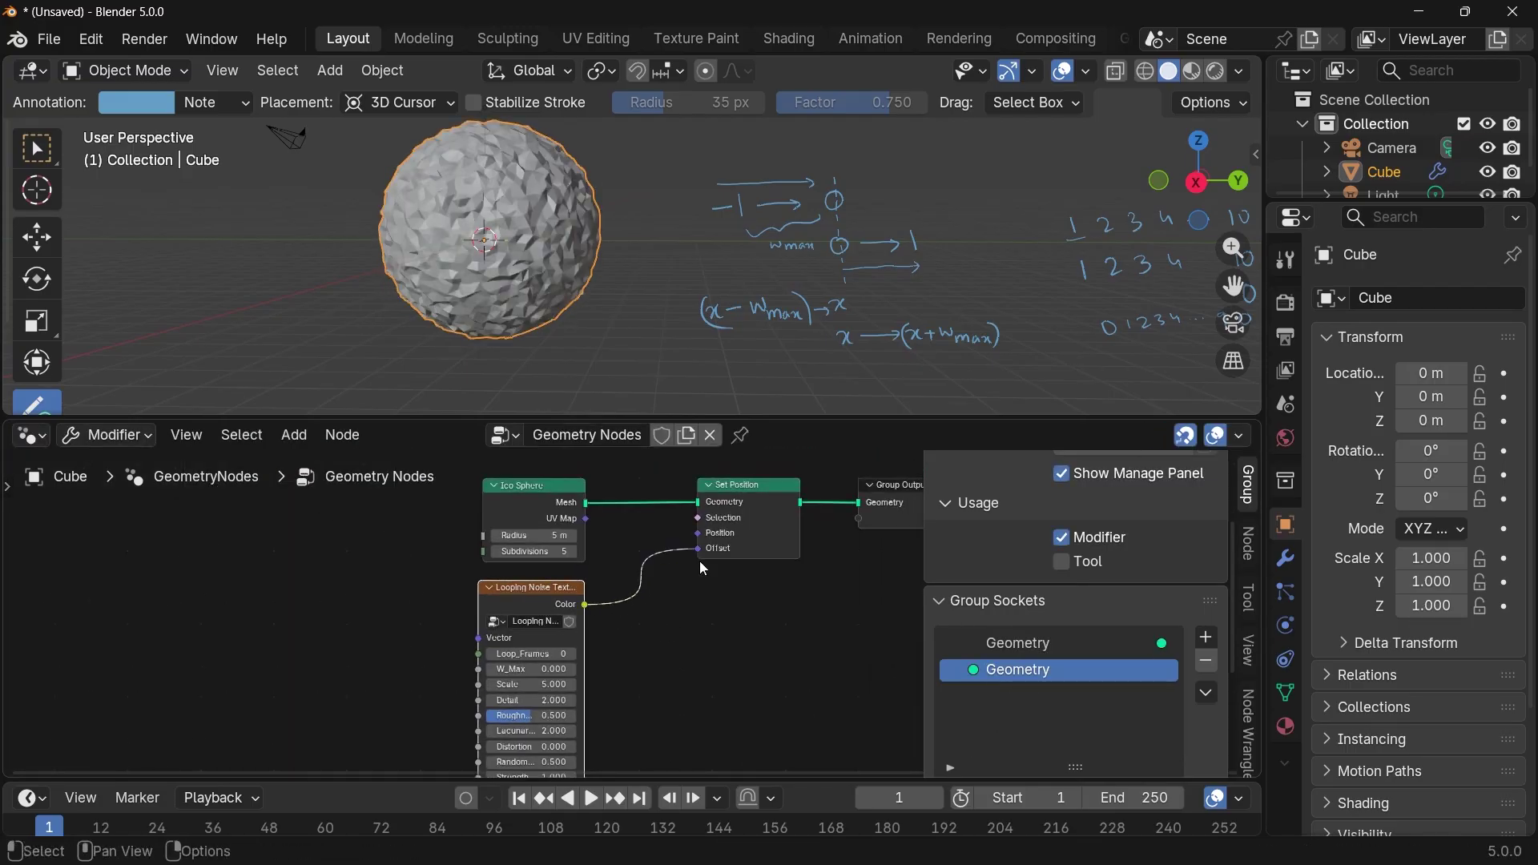
Enter the Looping Noise Texture group and turn off Normalize on both Noise Texture nodes.
key(Tab)
middle_drag(462, 554, 676, 468)
scroll(554, 593, up, 5)
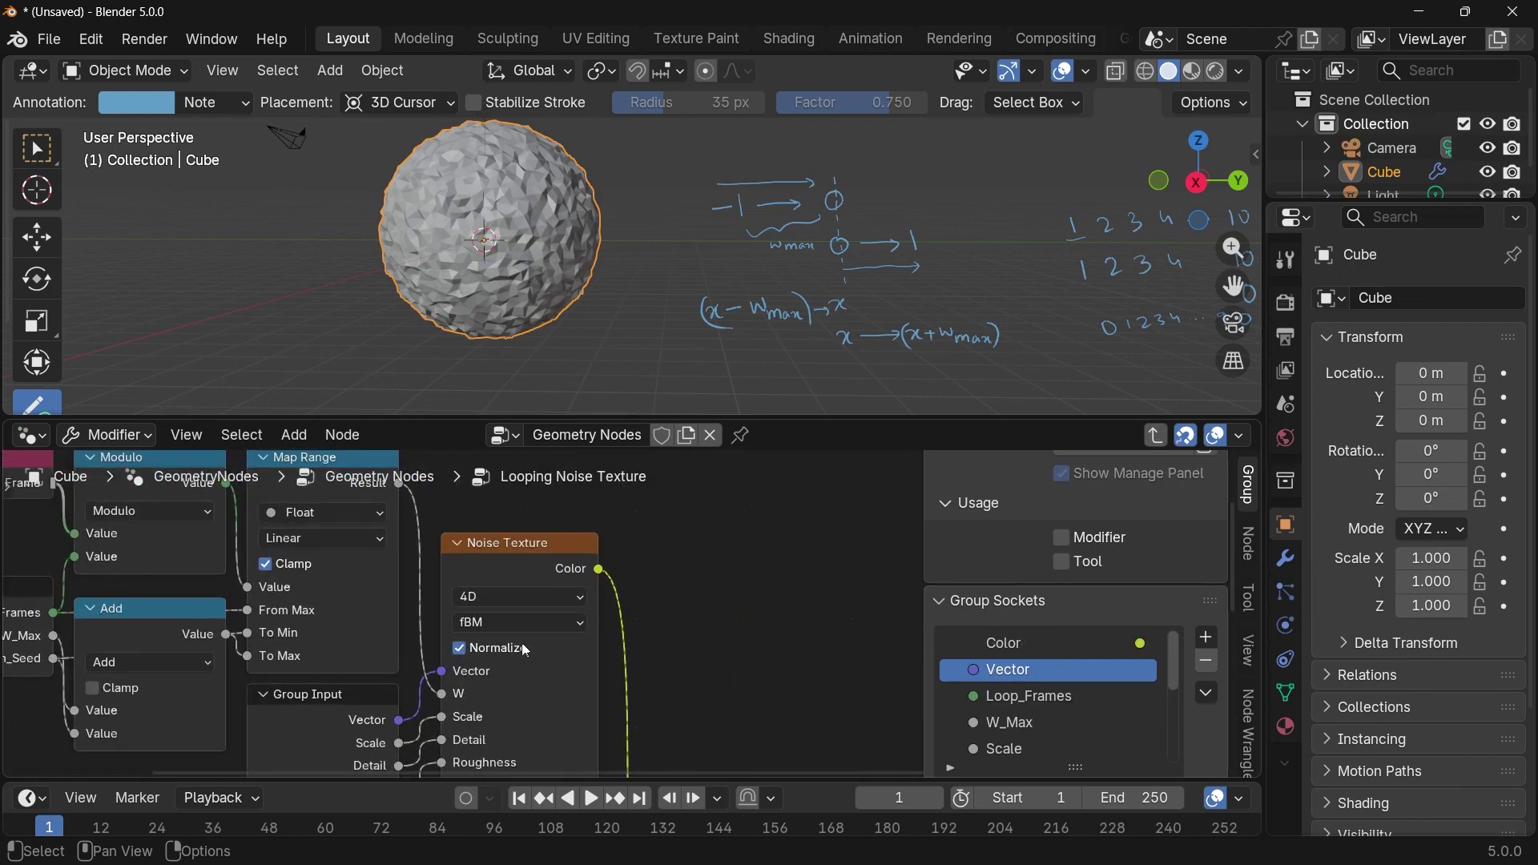
middle_drag(526, 647, 649, 613)
scroll(500, 236, down, 4)
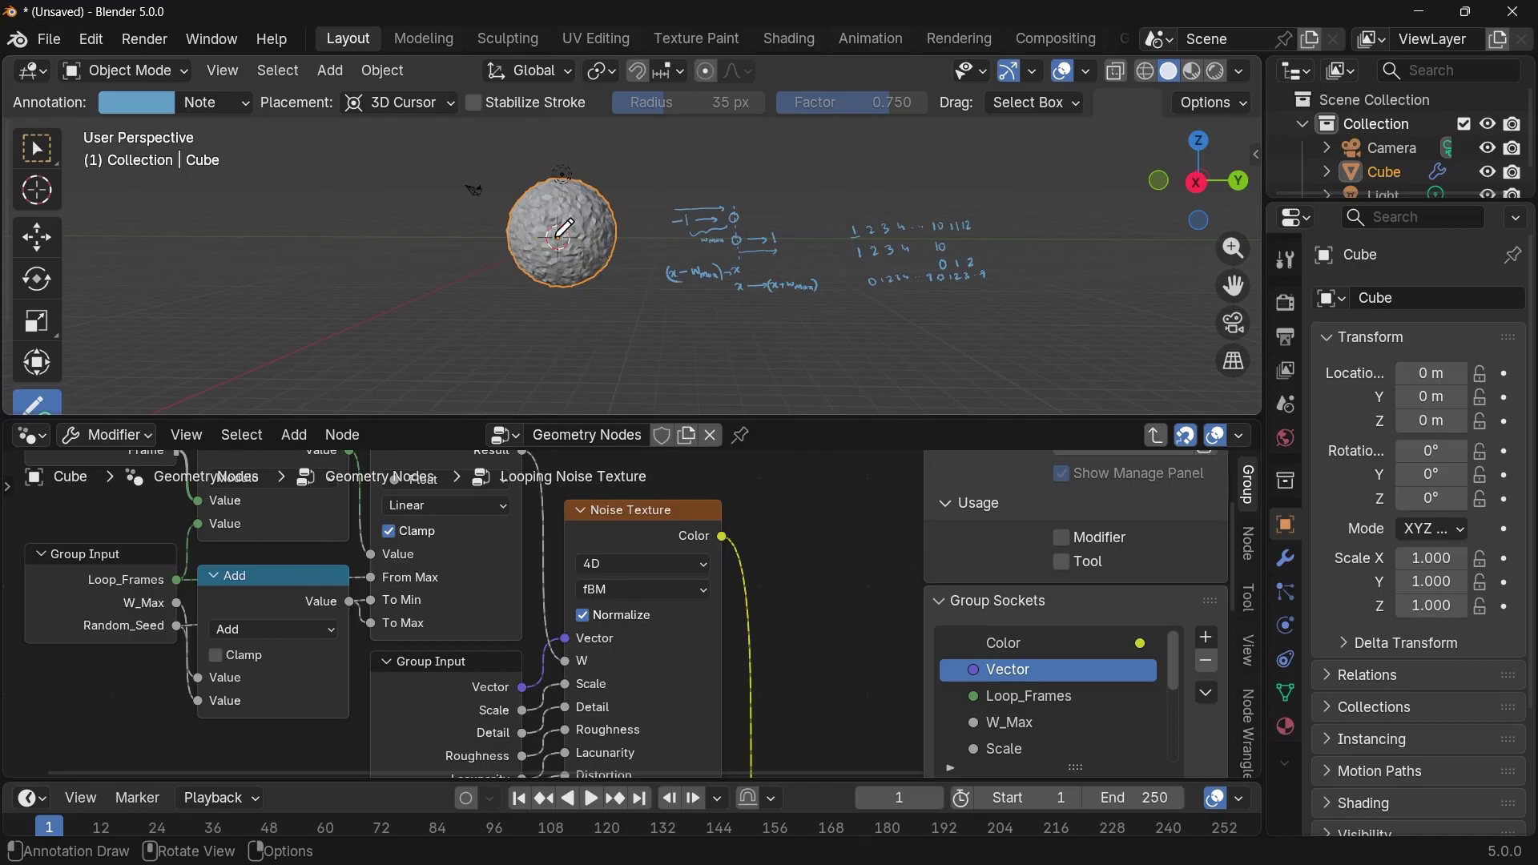
click(586, 615)
middle_drag(641, 687, 728, 569)
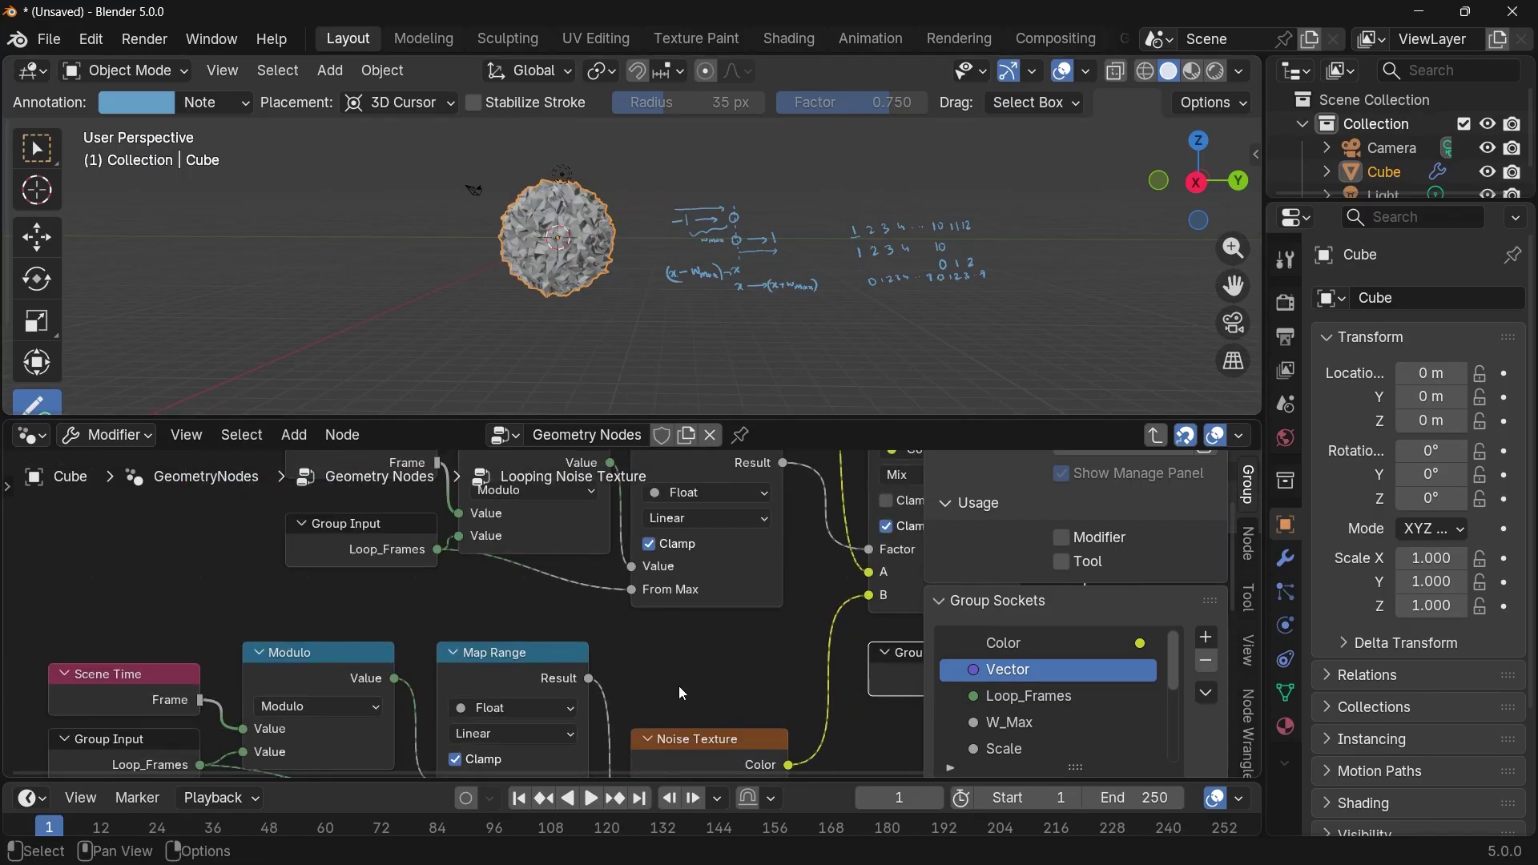
middle_drag(679, 688, 705, 554)
scroll(675, 669, down, 4)
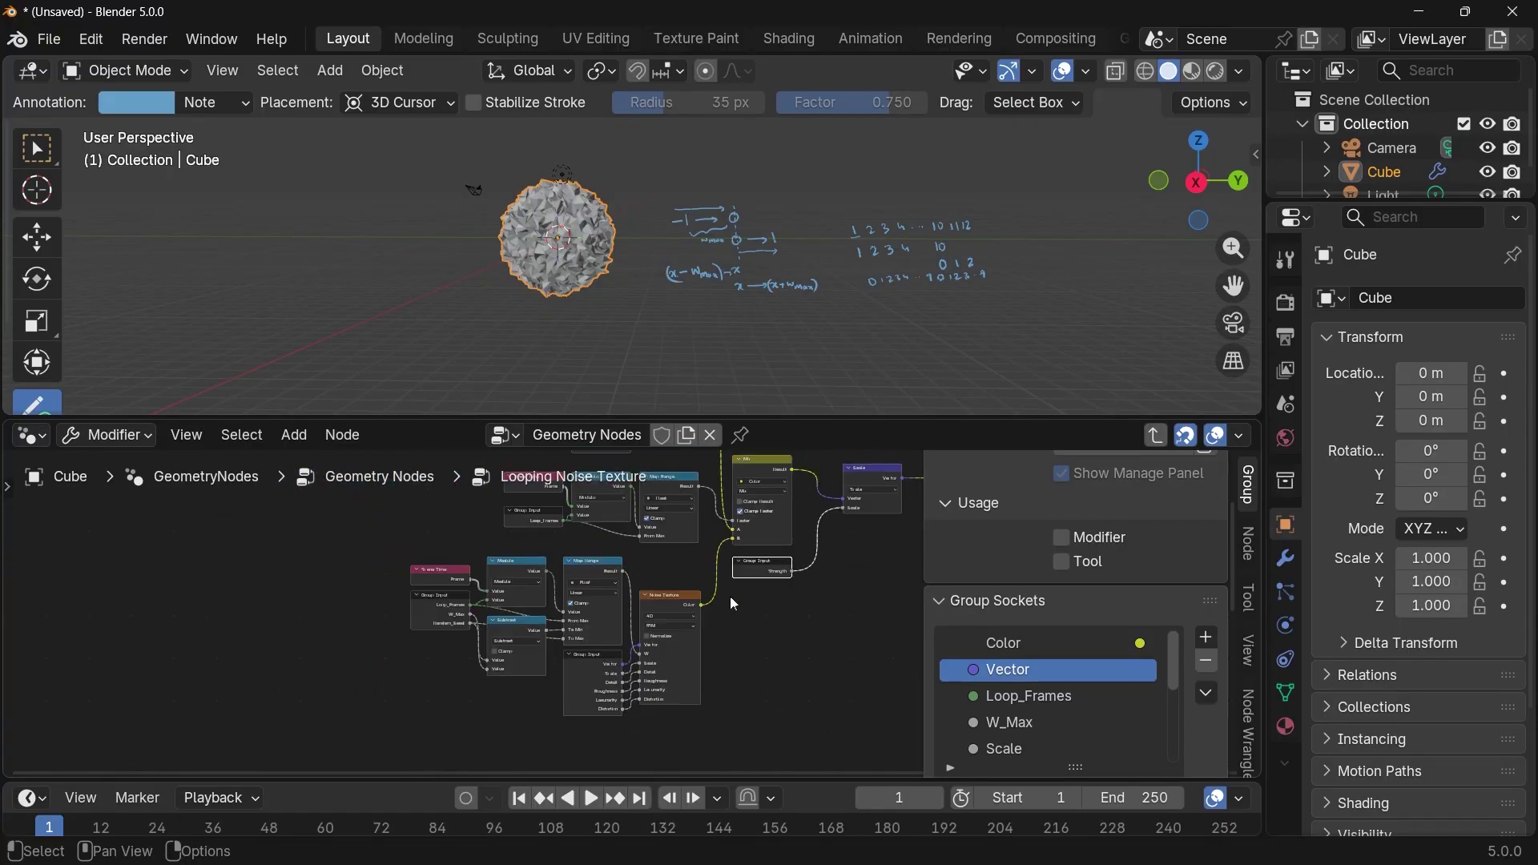
middle_drag(672, 761, 709, 677)
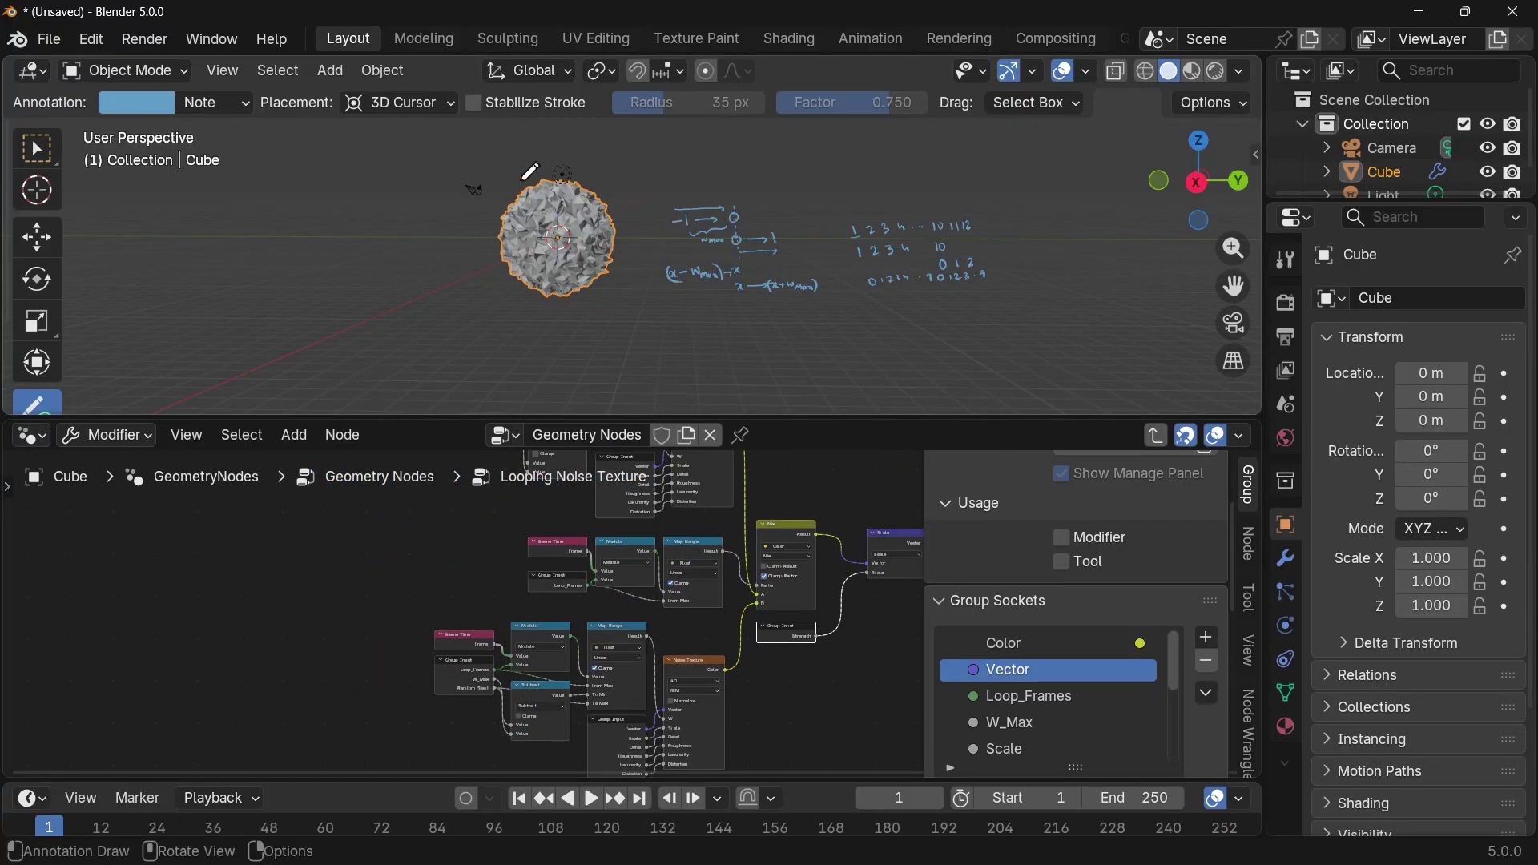
Return to the parent node tree and set the Looping Noise Texture node's Loop_Frames to 150.
click(1156, 442)
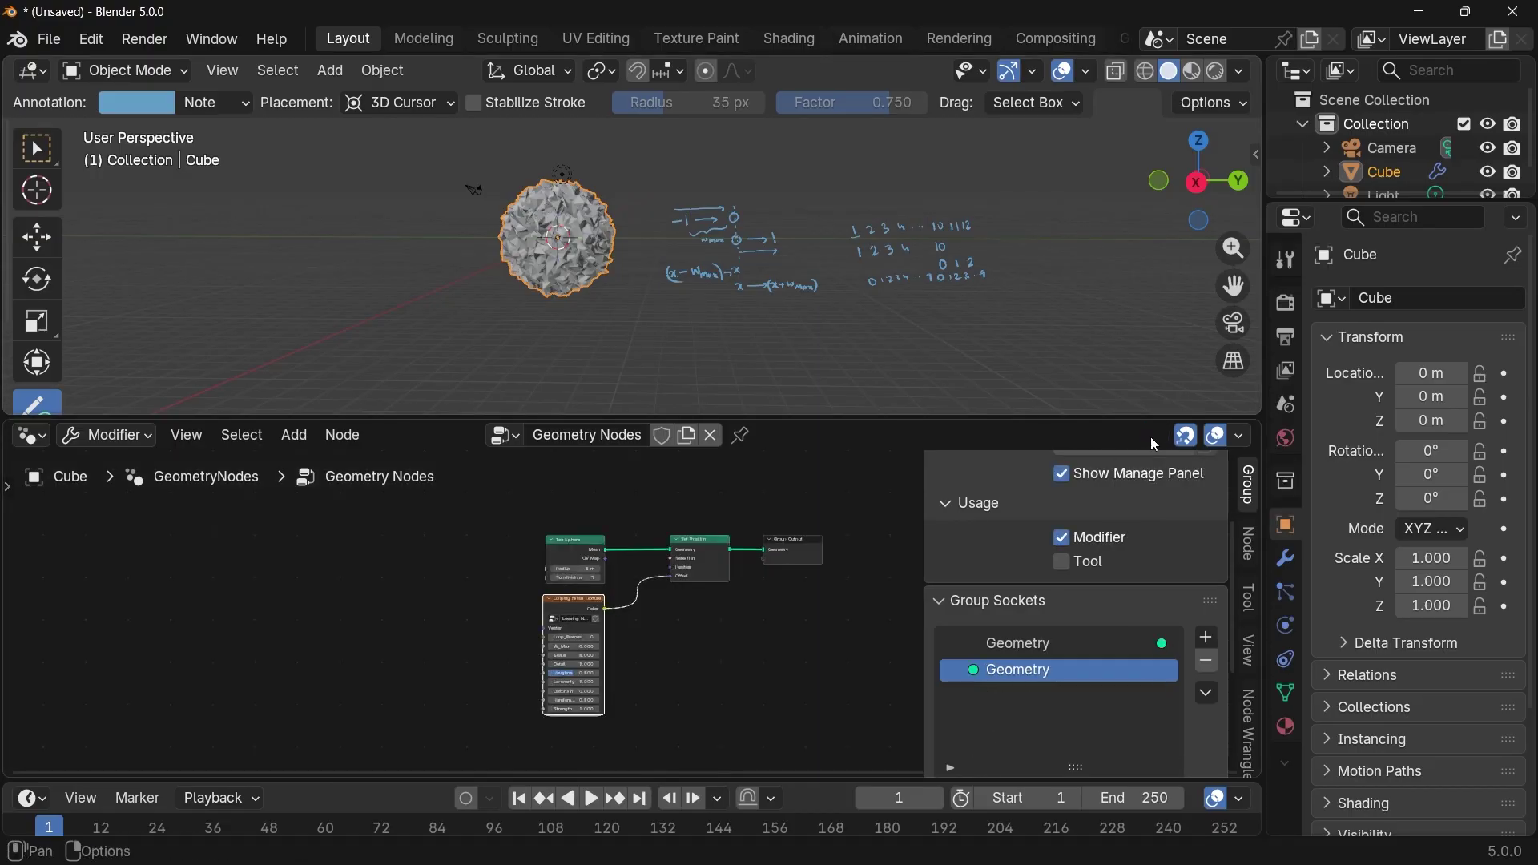
key(Home)
scroll(643, 350, up, 3)
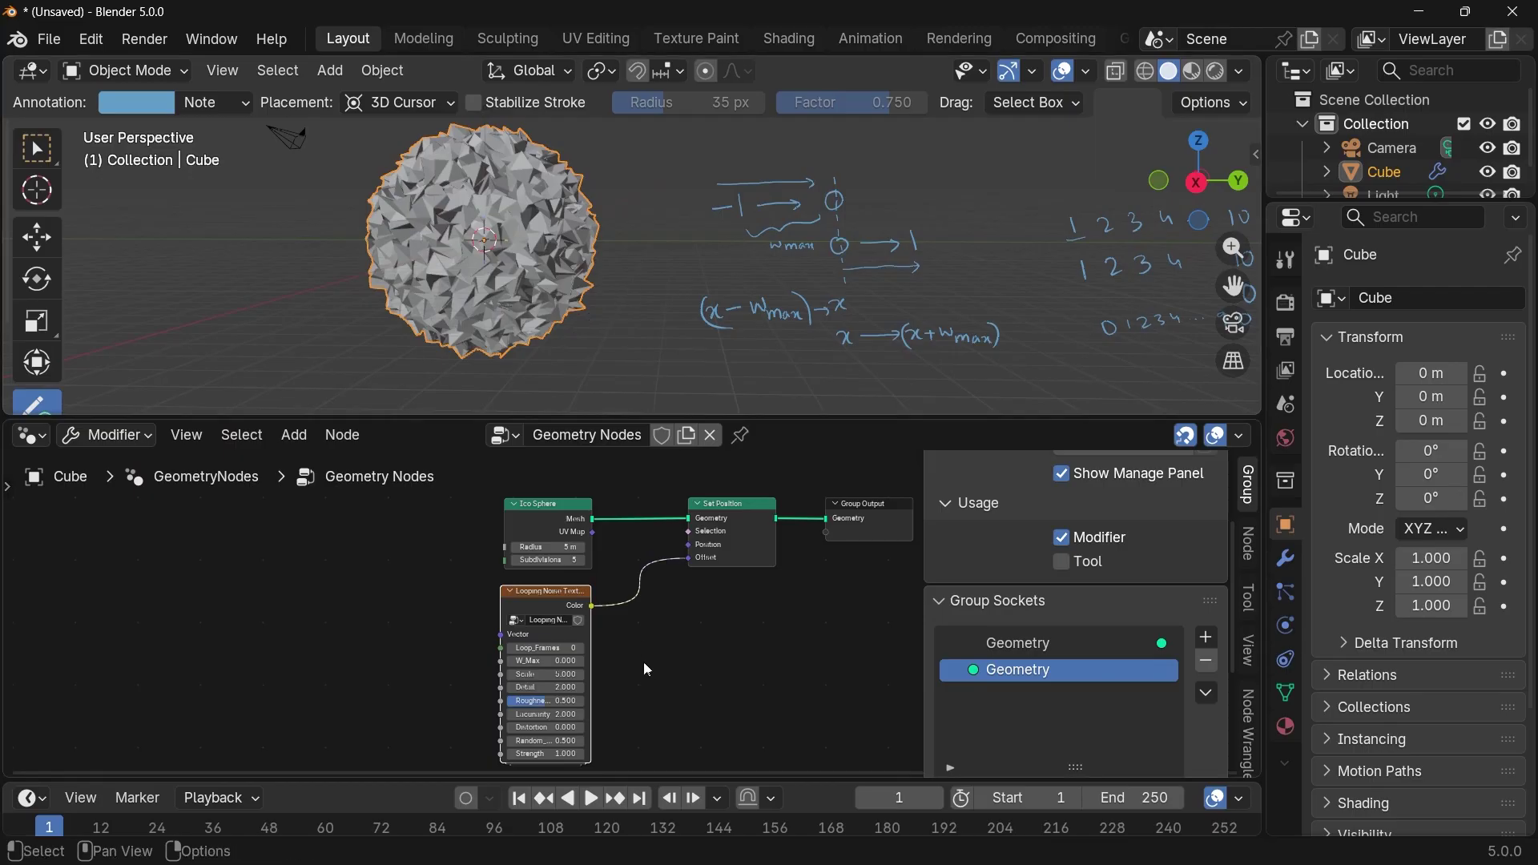
scroll(703, 607, up, 2)
scroll(723, 594, up, 2)
click(588, 567)
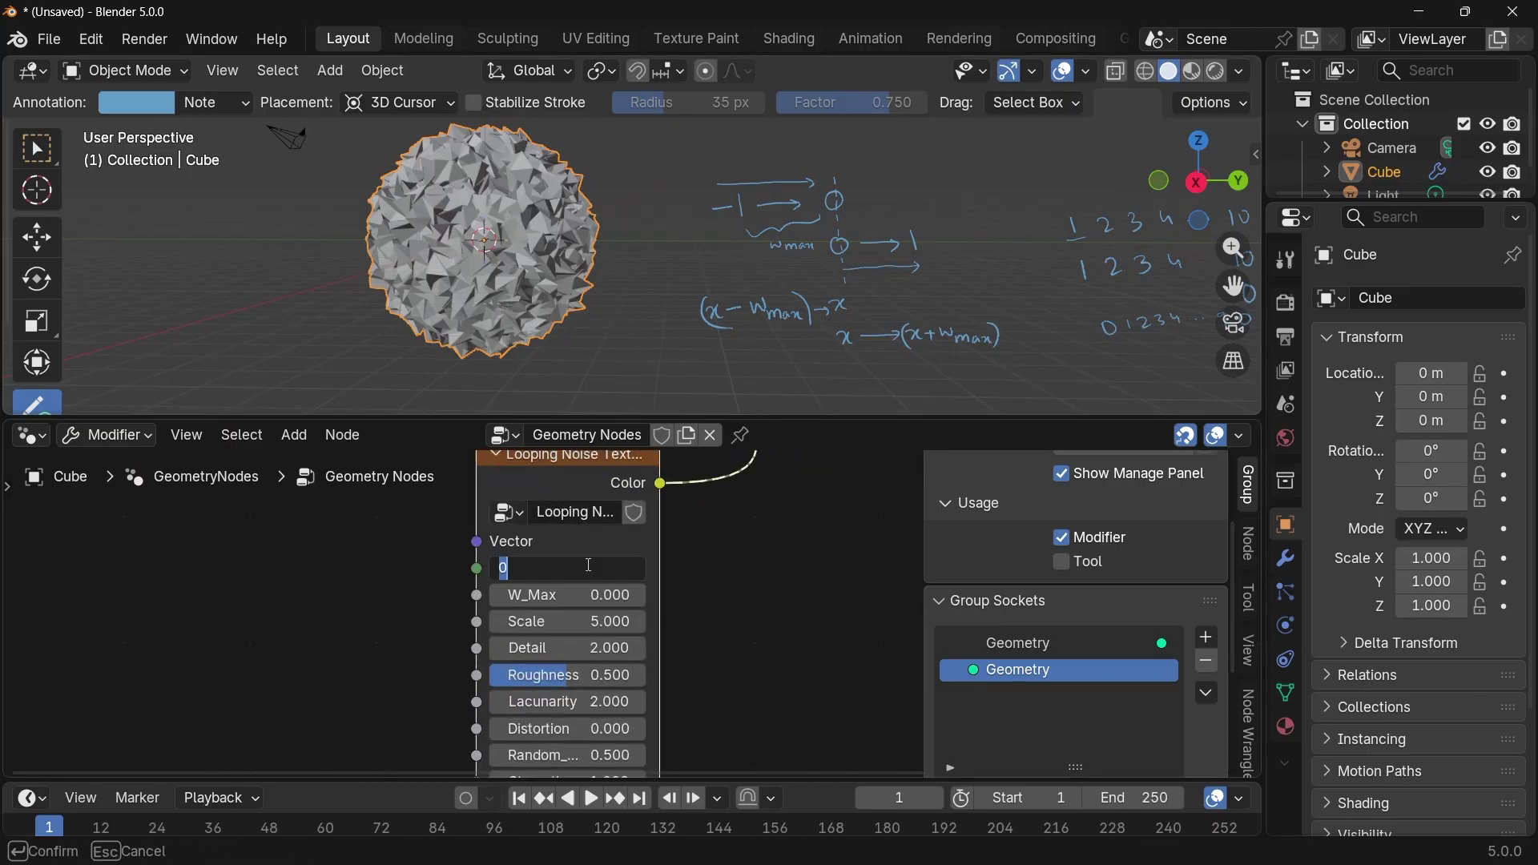
key(Return)
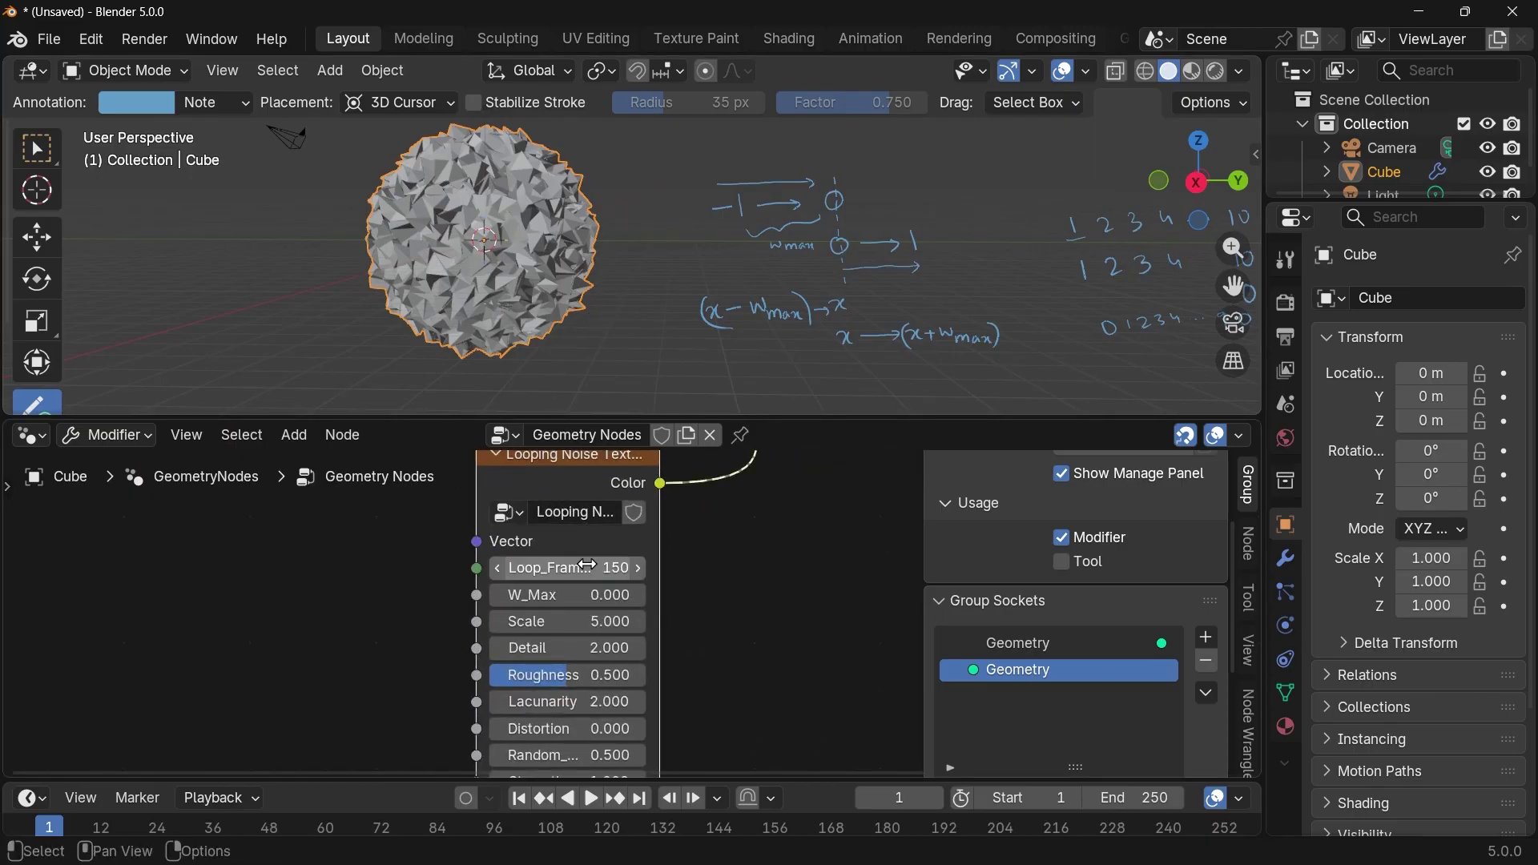
Set the scene's end frame to 150.
double_click(1130, 804)
text(150)
key(Return)
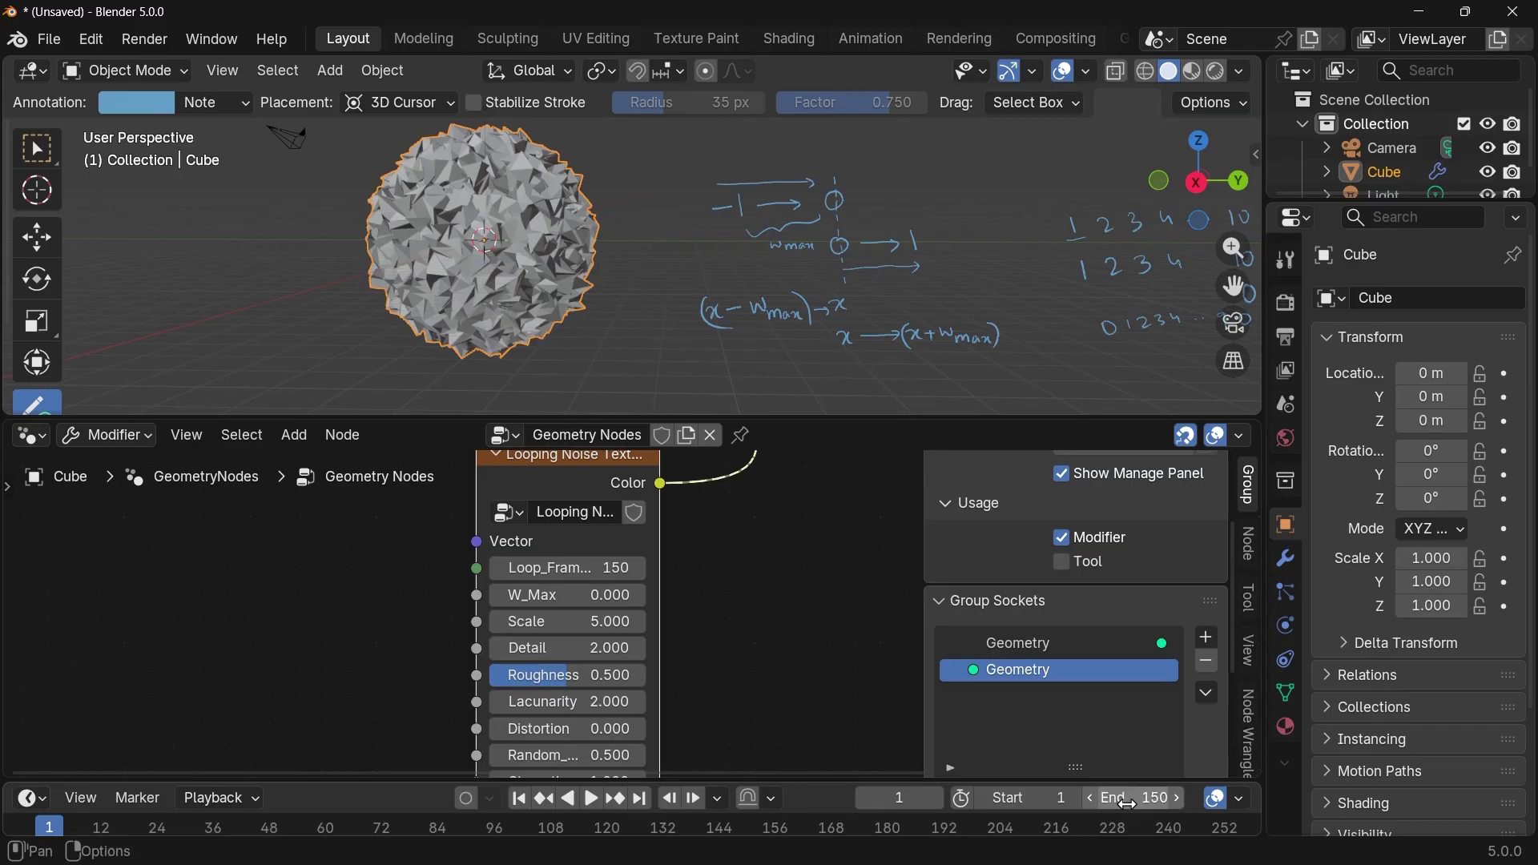
Set the Looping Noise Texture node's W_Max to 1, Scale to 0.2 and Strength to 2.
click(547, 600)
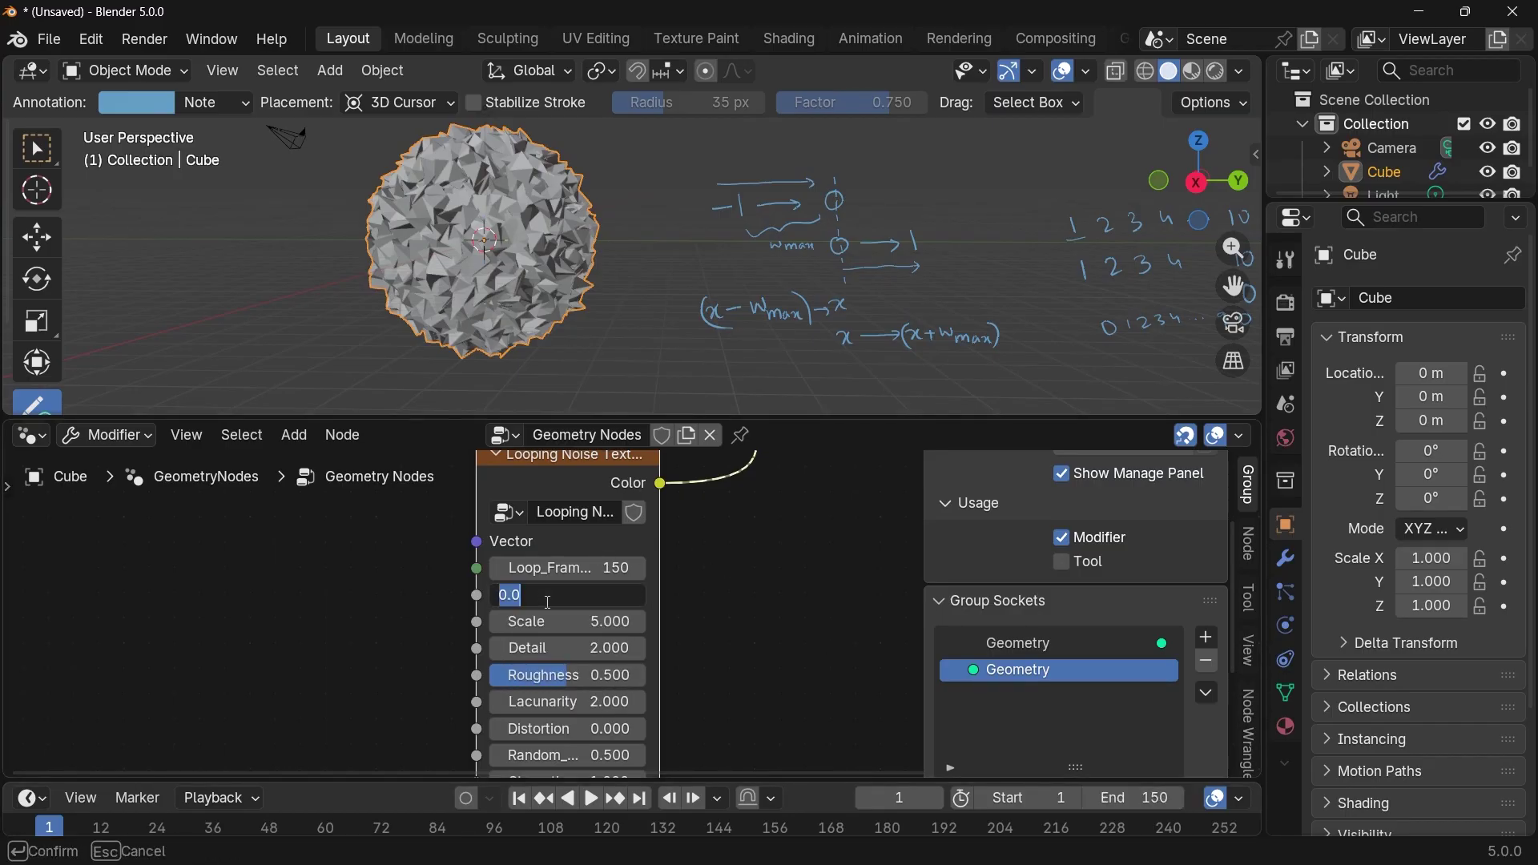
text(1)
key(Return)
click(577, 623)
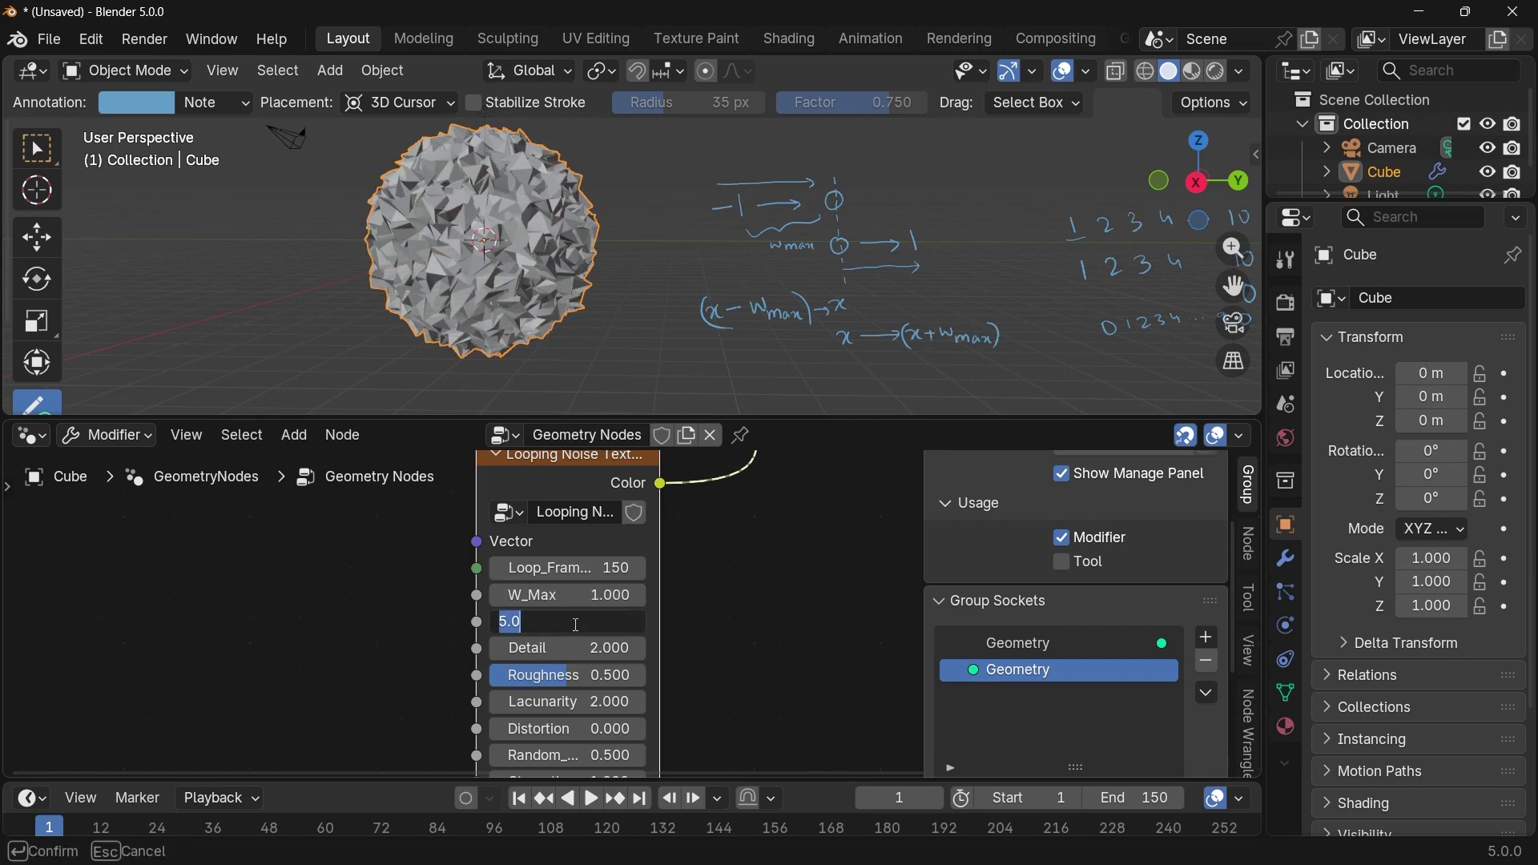
text(0.2)
key(Return)
scroll(755, 638, down, 5)
scroll(755, 638, left, 3)
click(649, 701)
text(2)
key(Return)
Set the Looping Noise Texture's W_Max to 10 while the animation plays, and stop playback after watching the loop.
key(space)
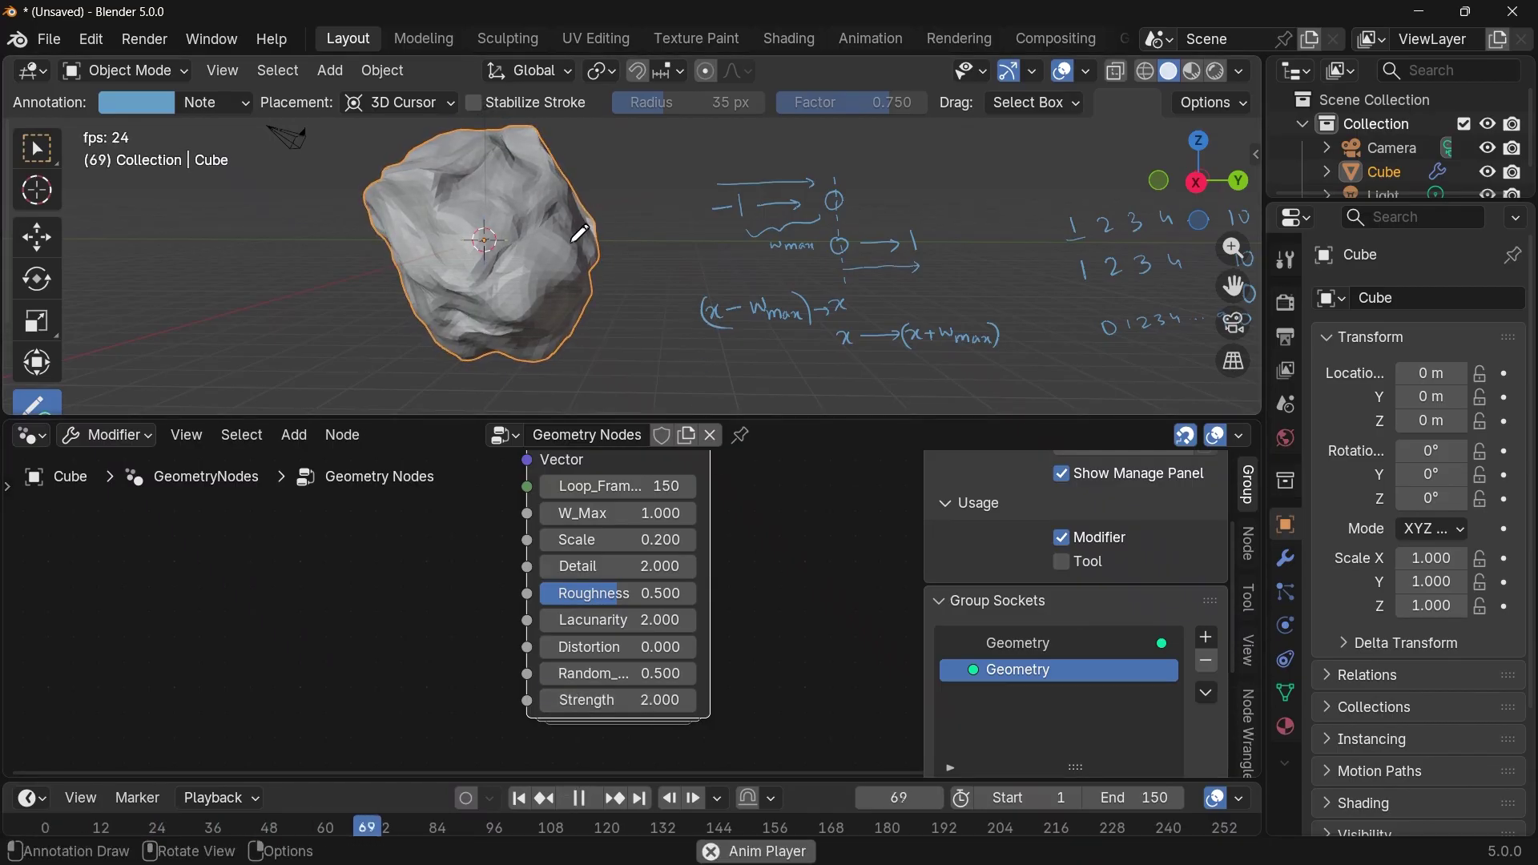
click(638, 513)
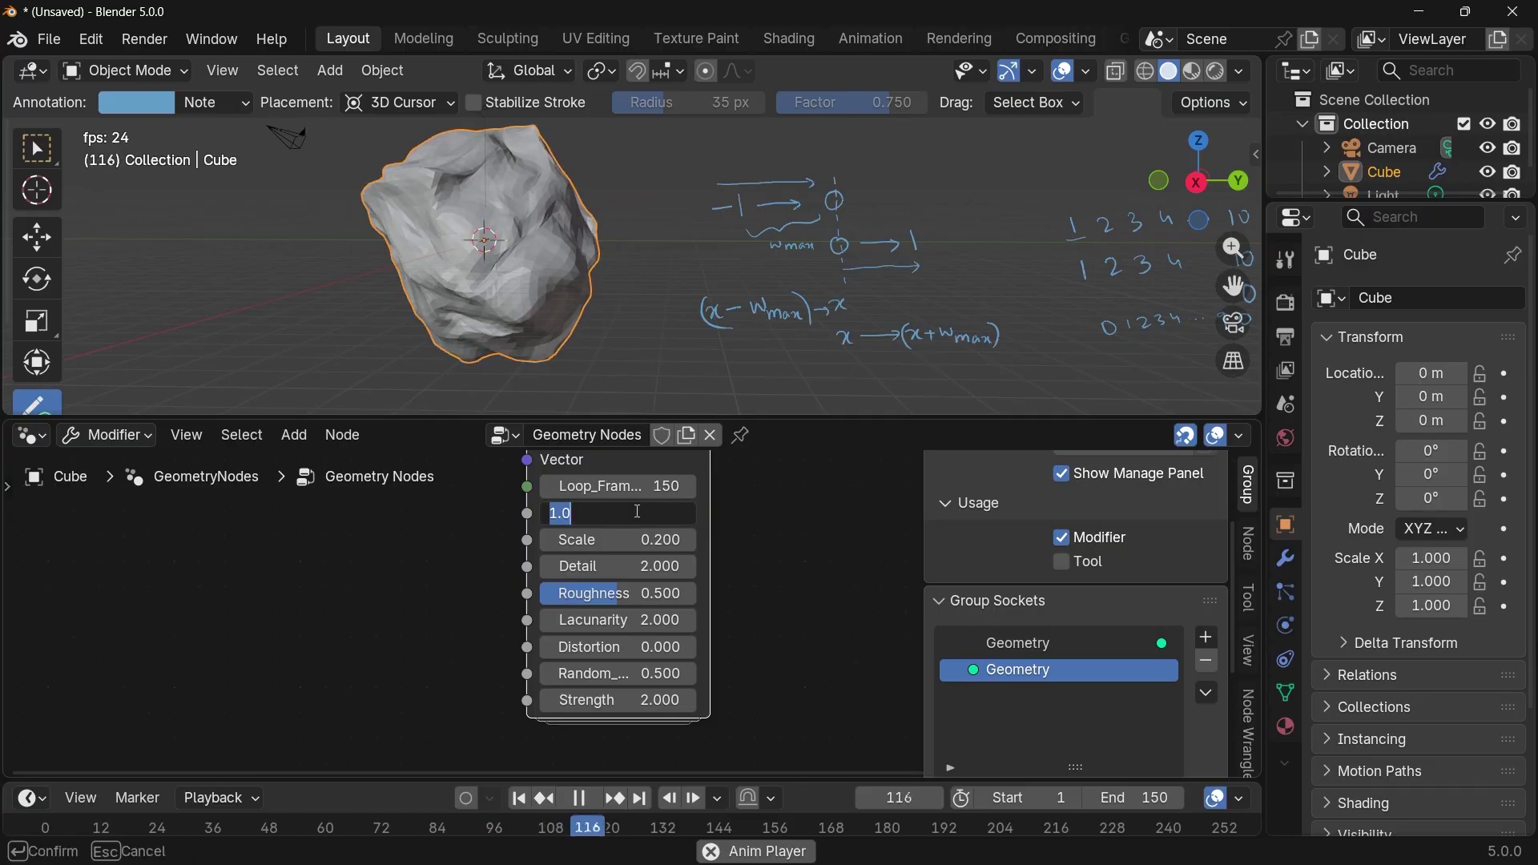
text(10)
key(Return)
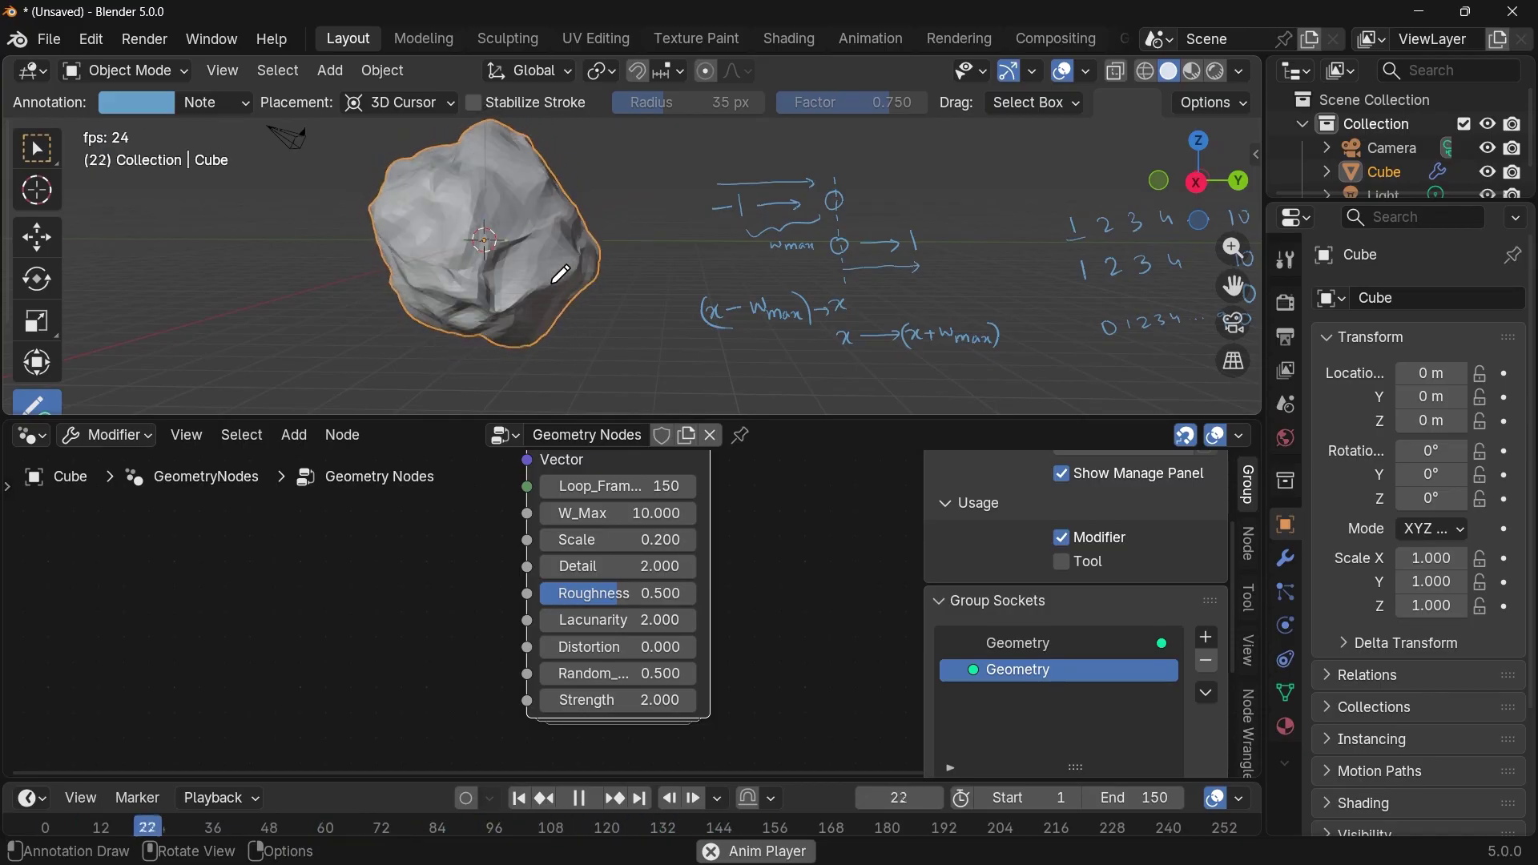
scroll(840, 580, down, 2)
scroll(839, 580, down, 1)
middle_drag(840, 579, 773, 683)
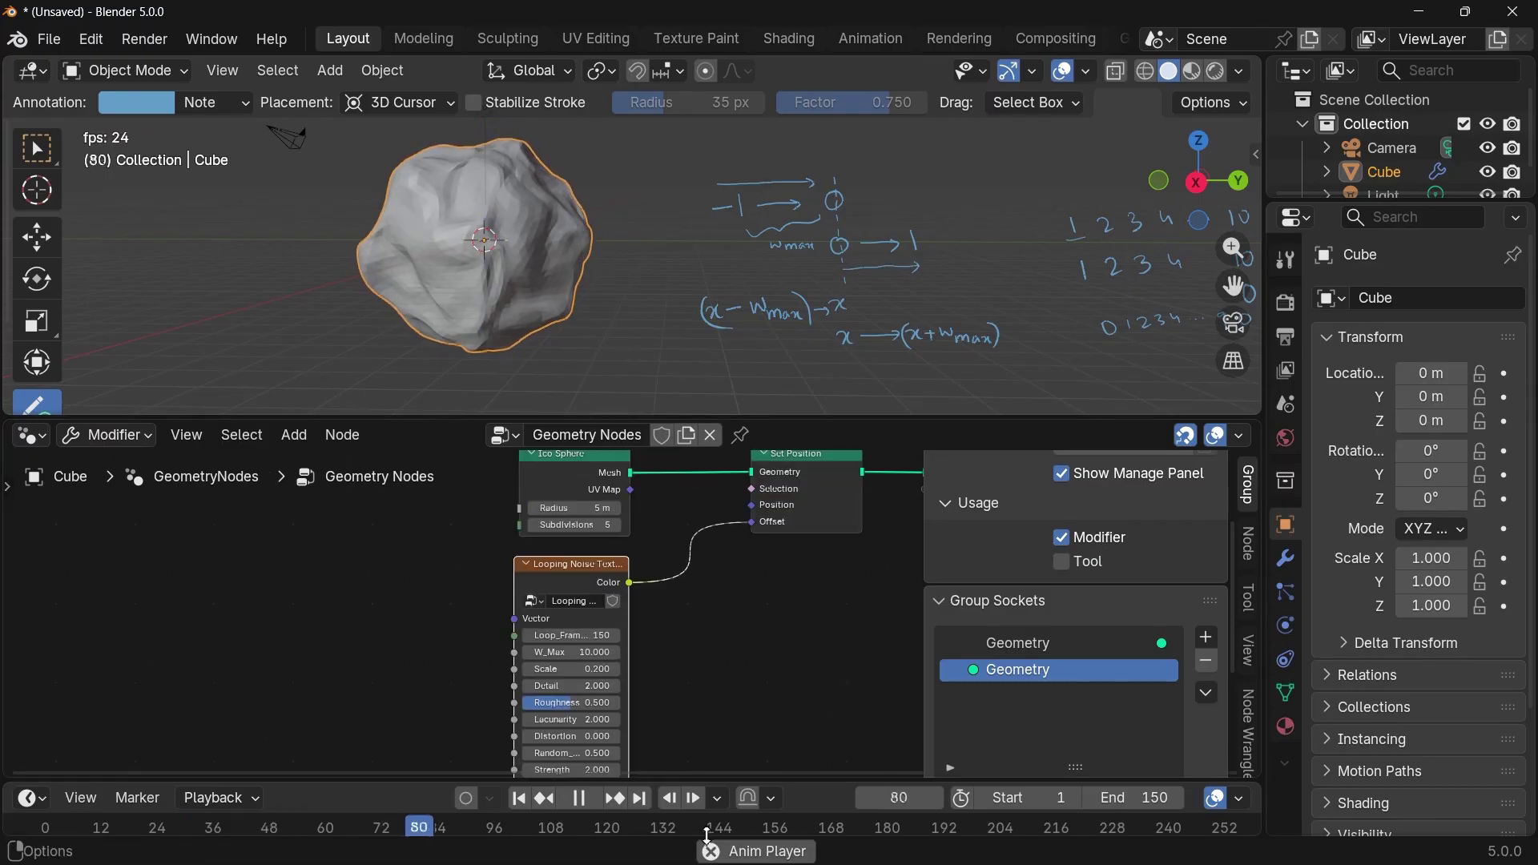
click(702, 828)
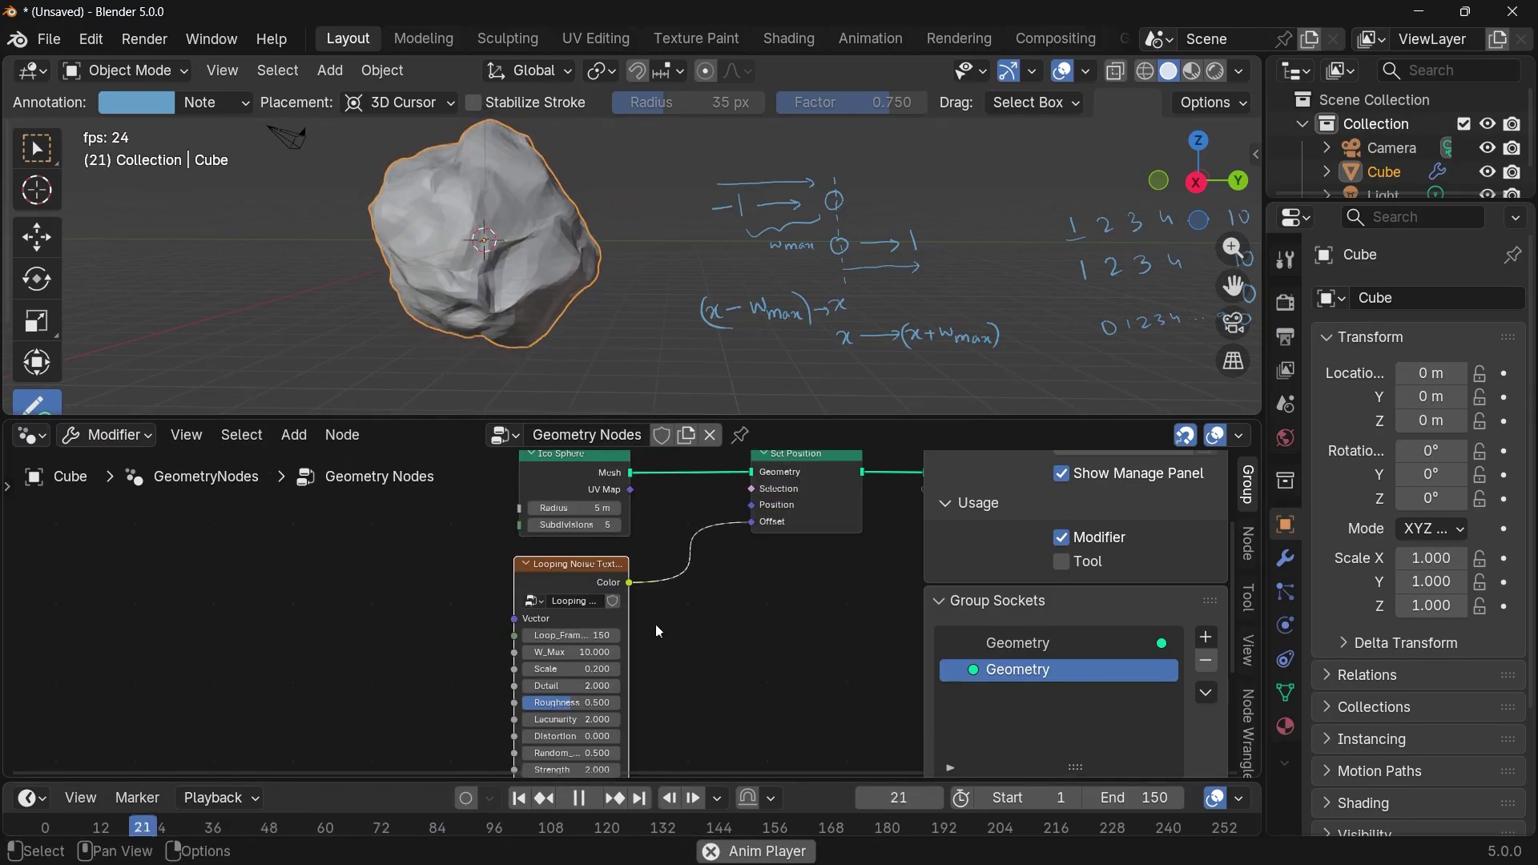
key(space)
Mark the Looping Noise Texture node group as an asset.
scroll(712, 634, up, 2)
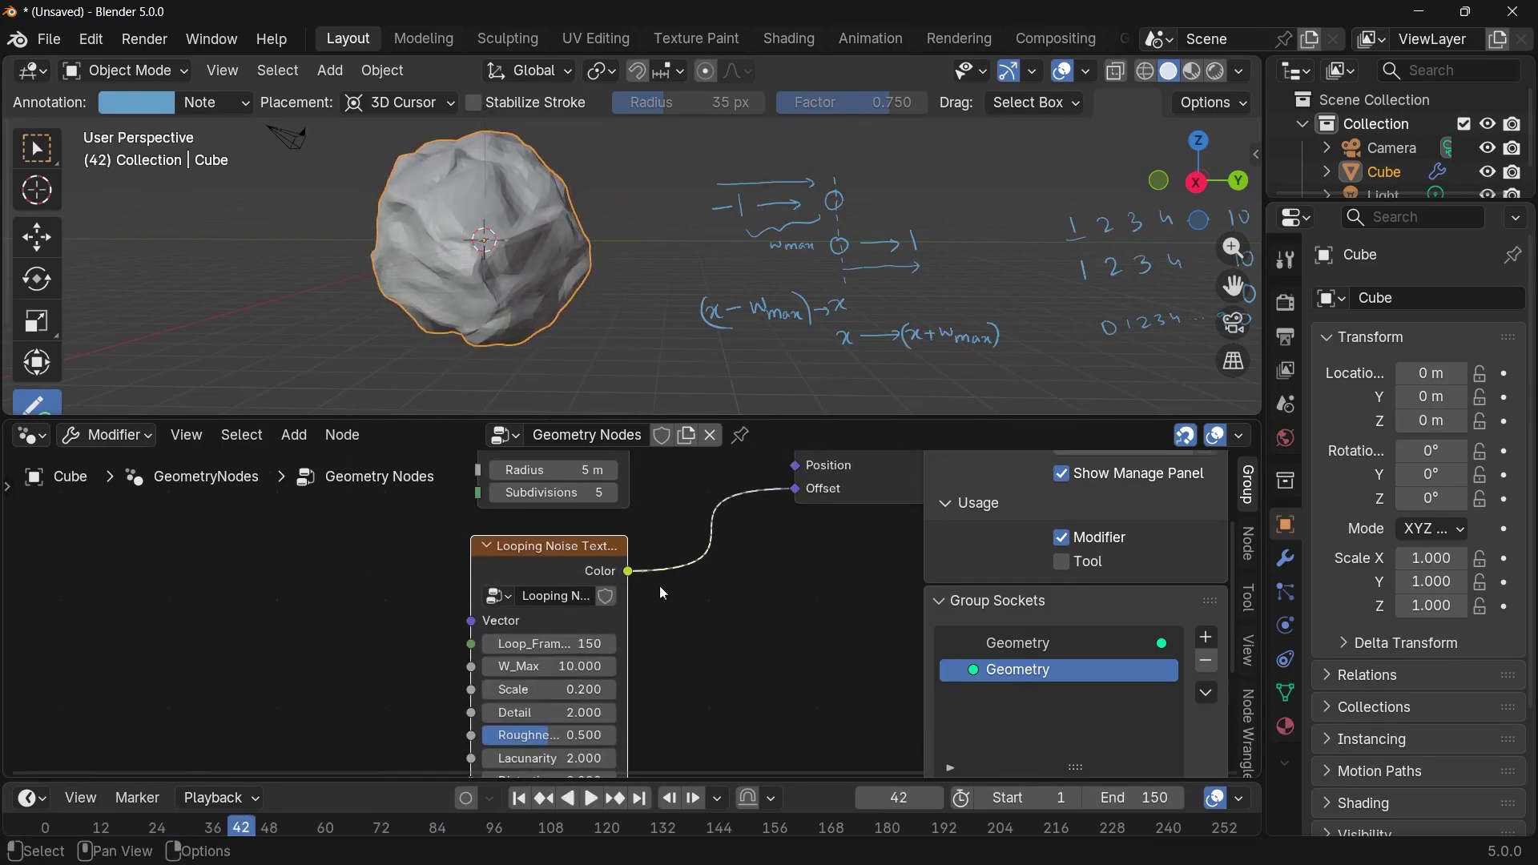
scroll(614, 558, up, 2)
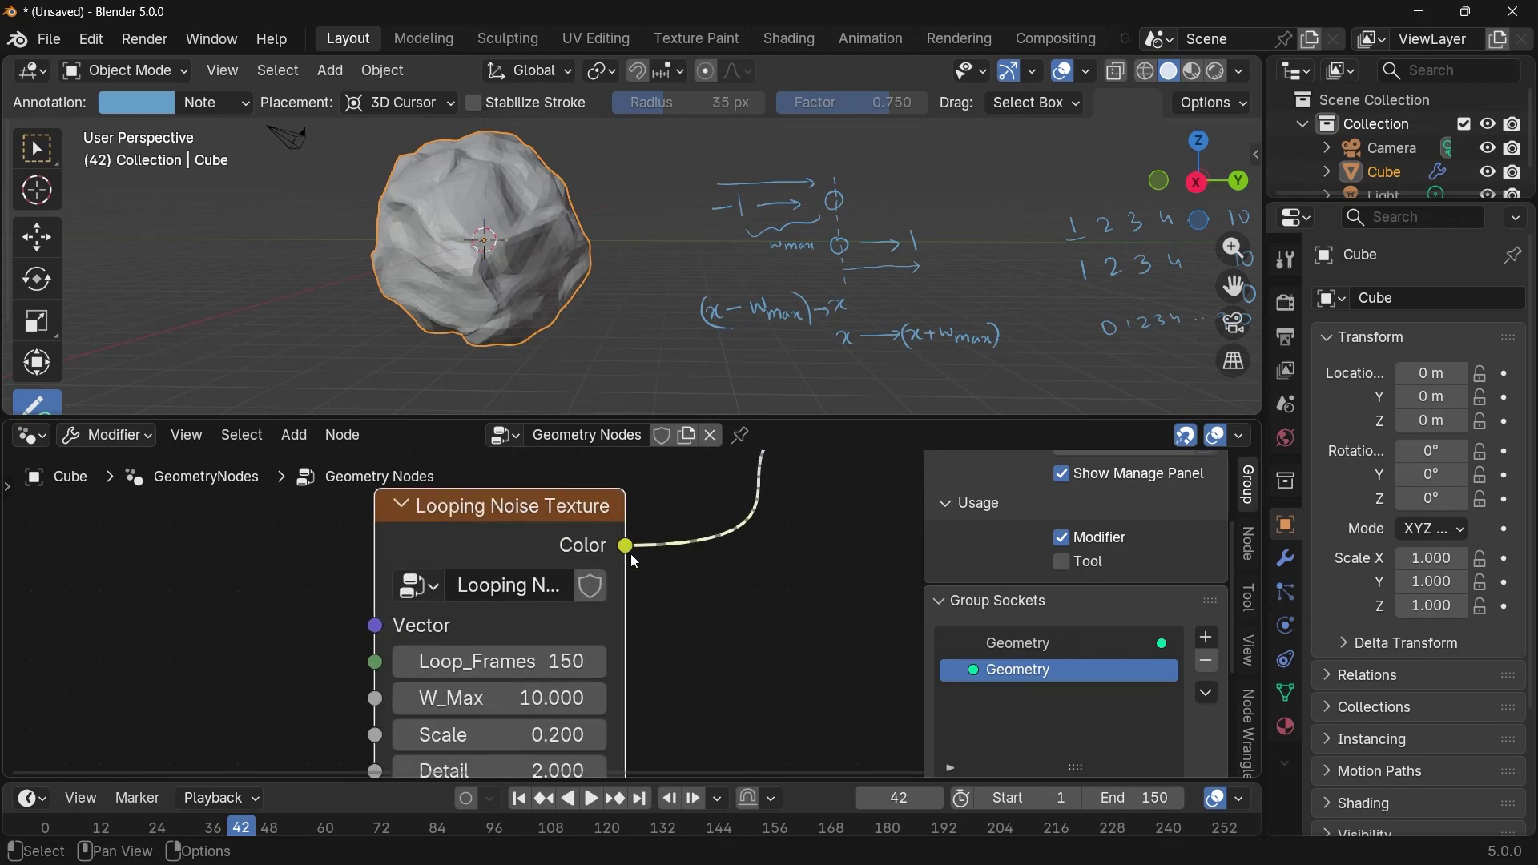
mouse_move(565, 551)
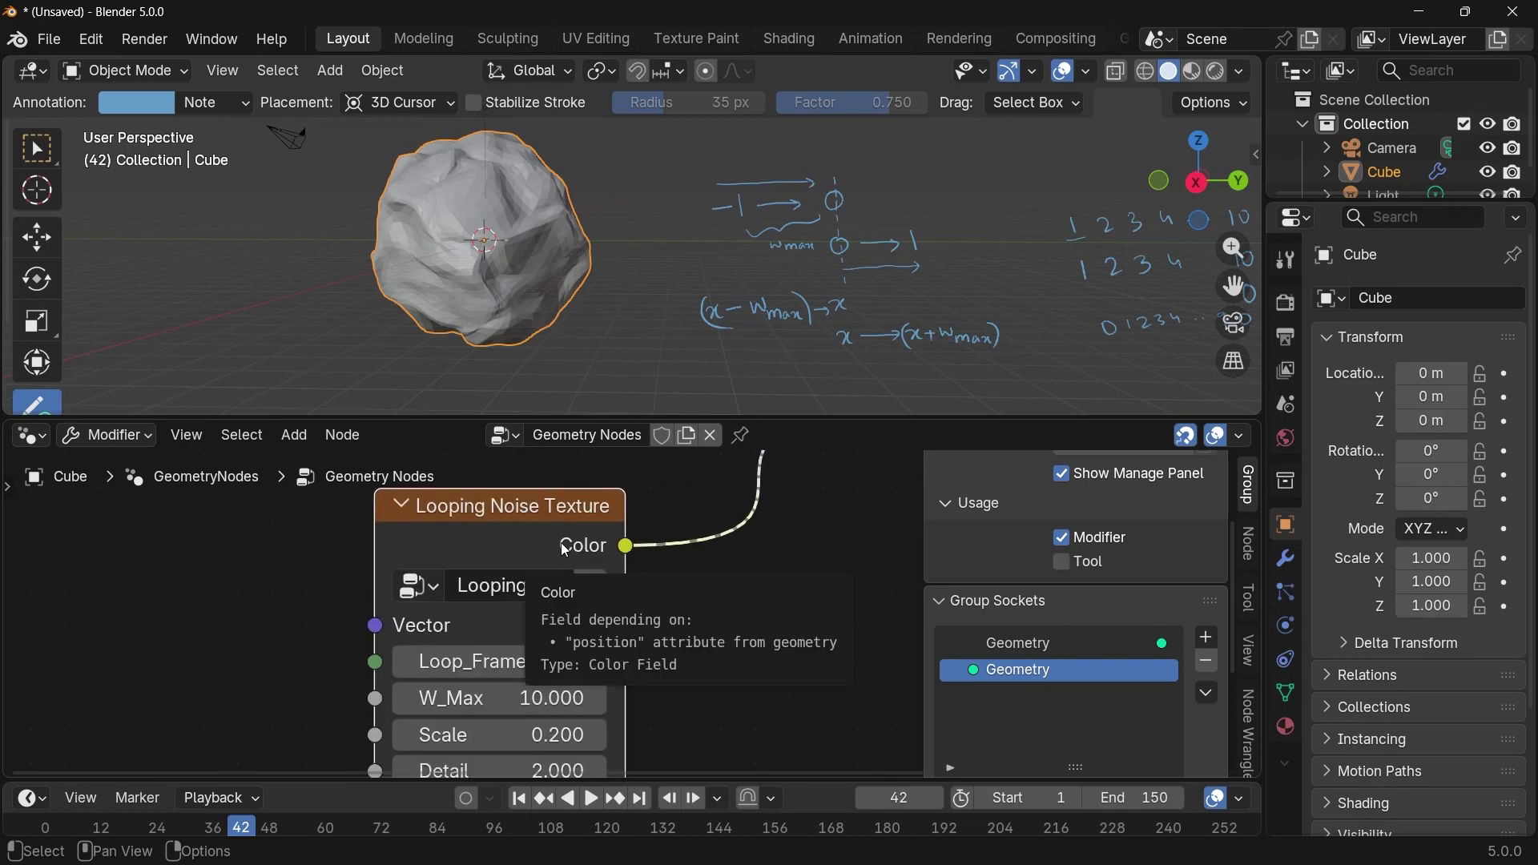
right_click(559, 532)
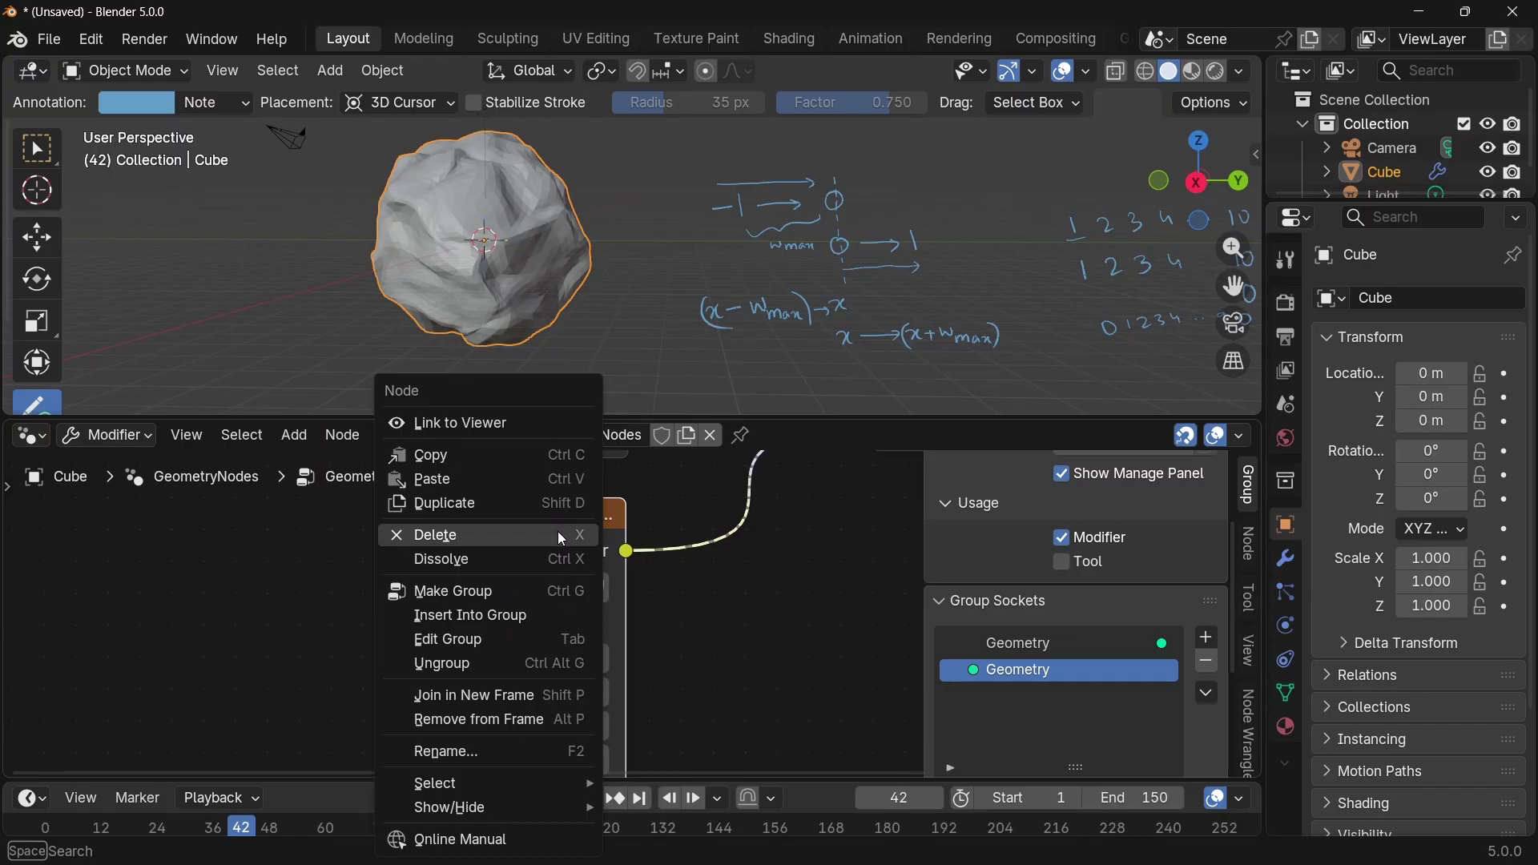
key(Escape)
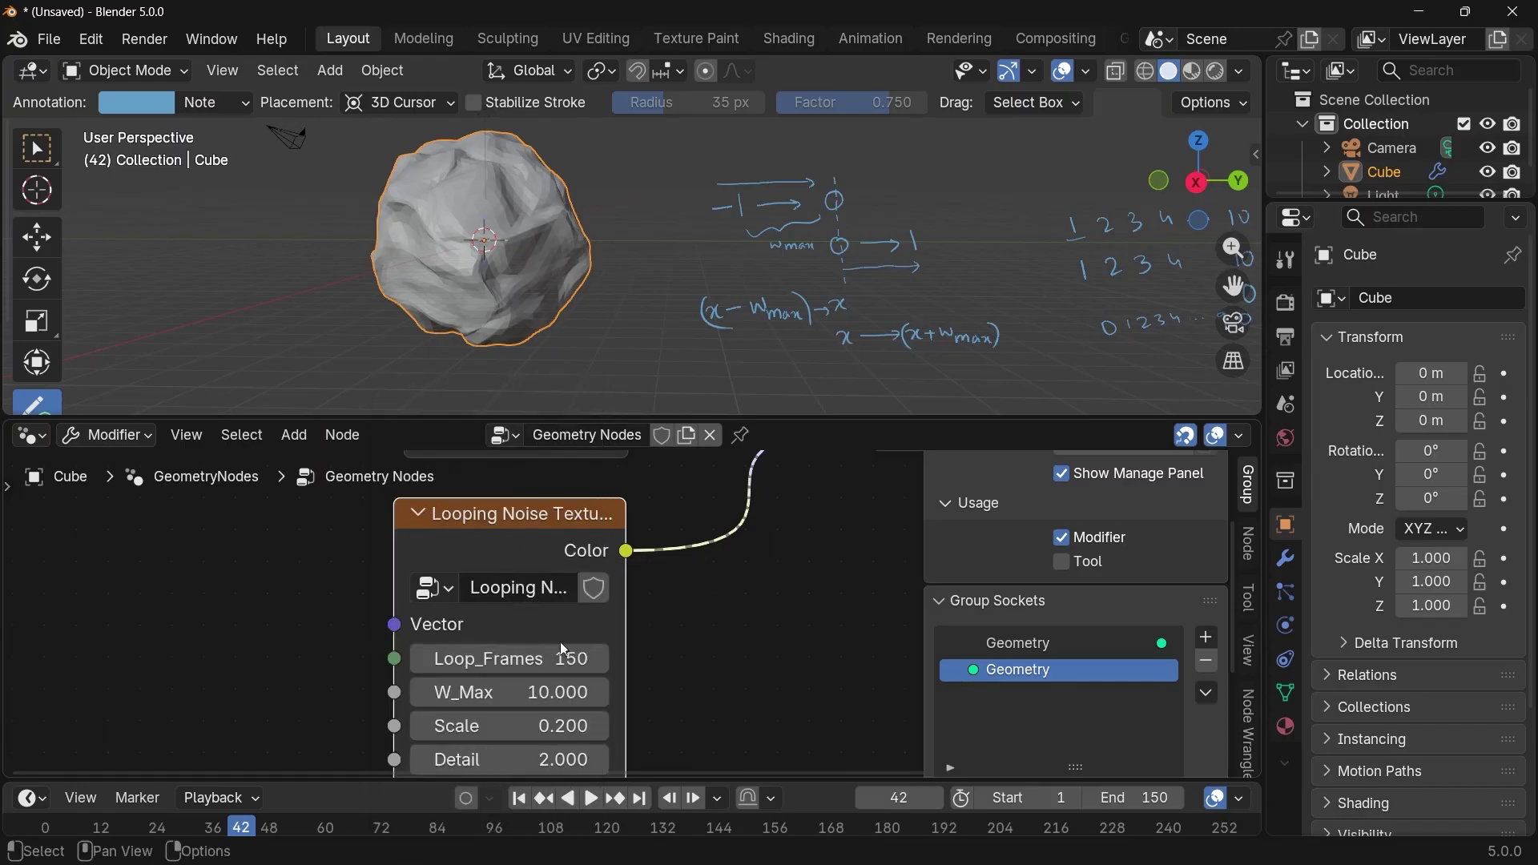
right_click(519, 589)
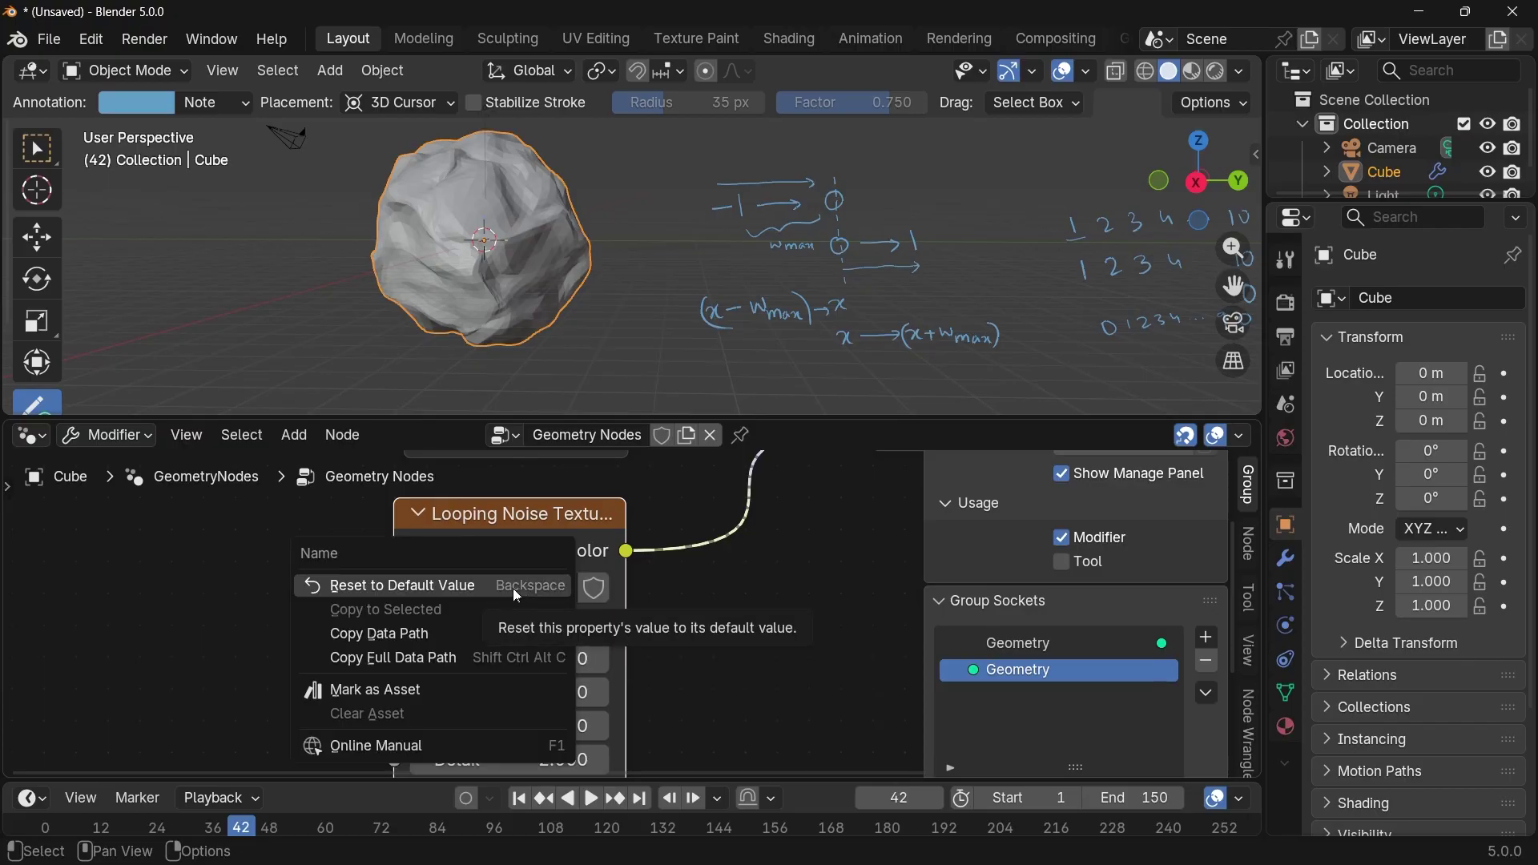
click(439, 685)
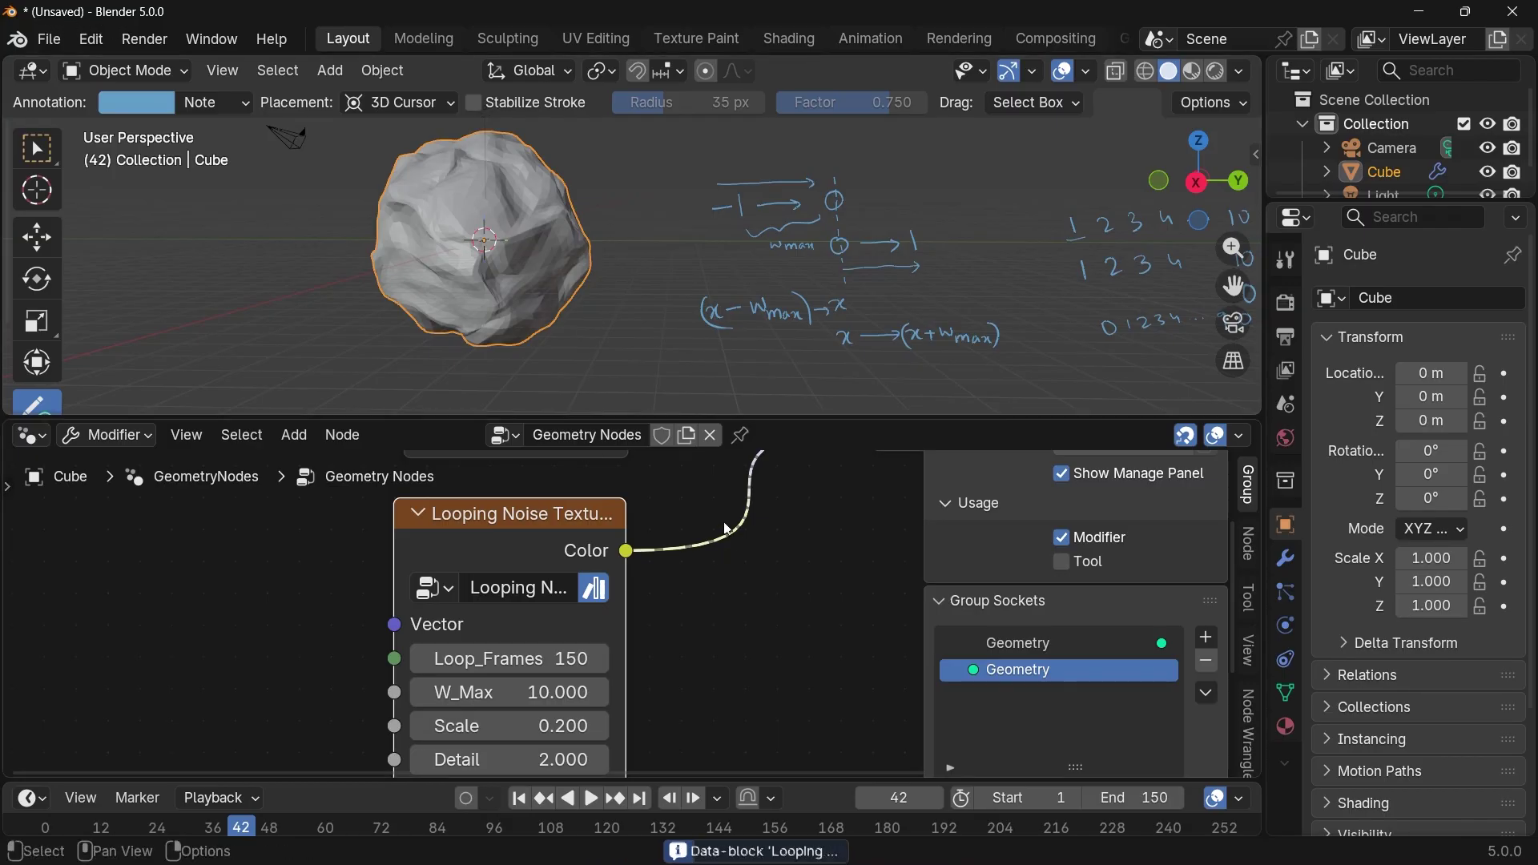
Switch the 3D viewport area to the Asset Browser and add a second Looping Noise Texture node beside the existing one.
click(32, 70)
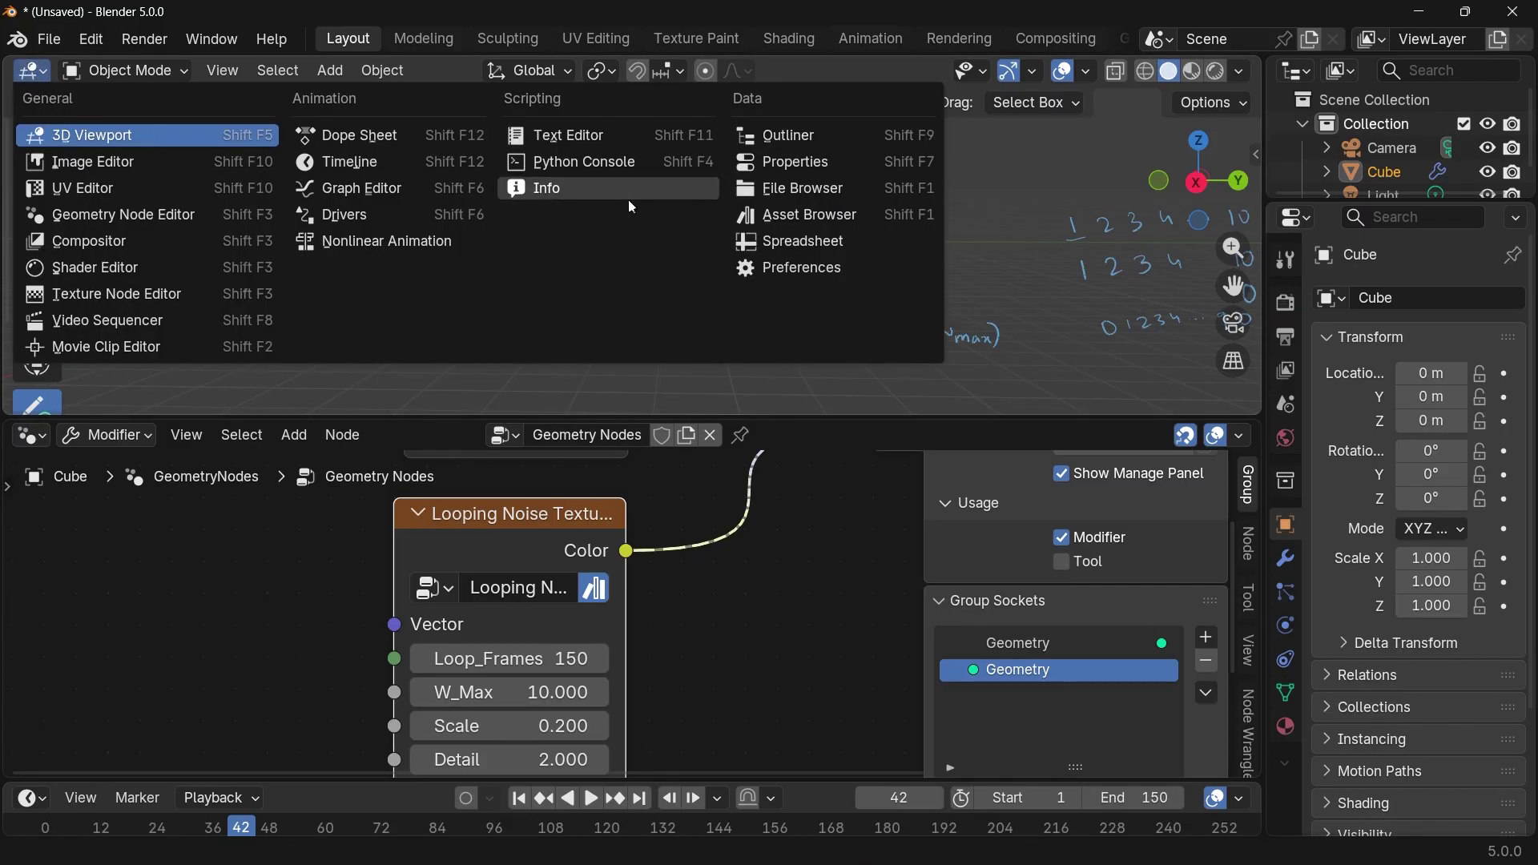
click(753, 213)
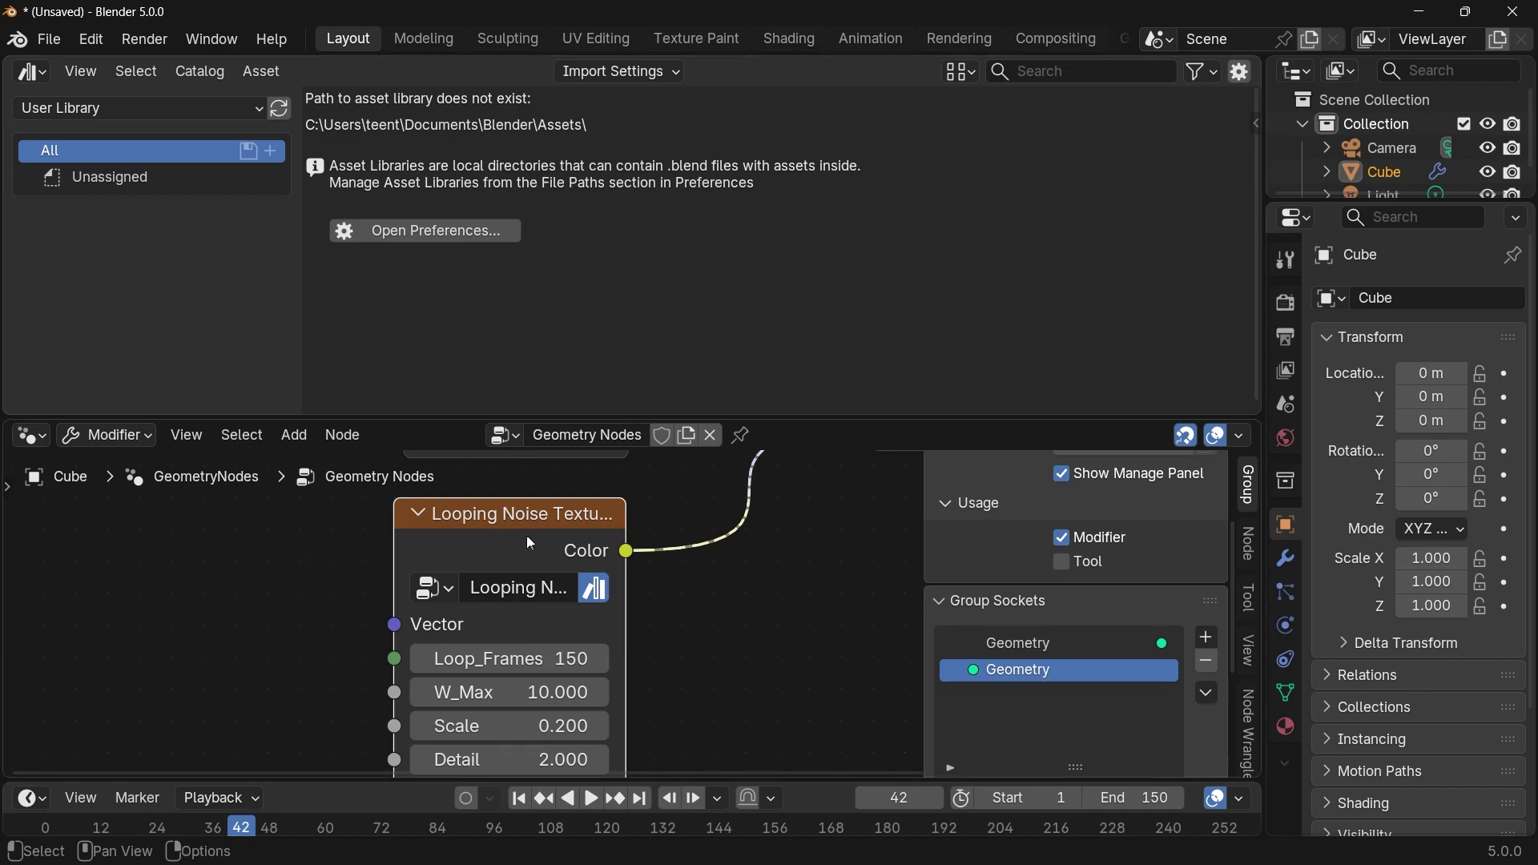
scroll(336, 570, down, 3)
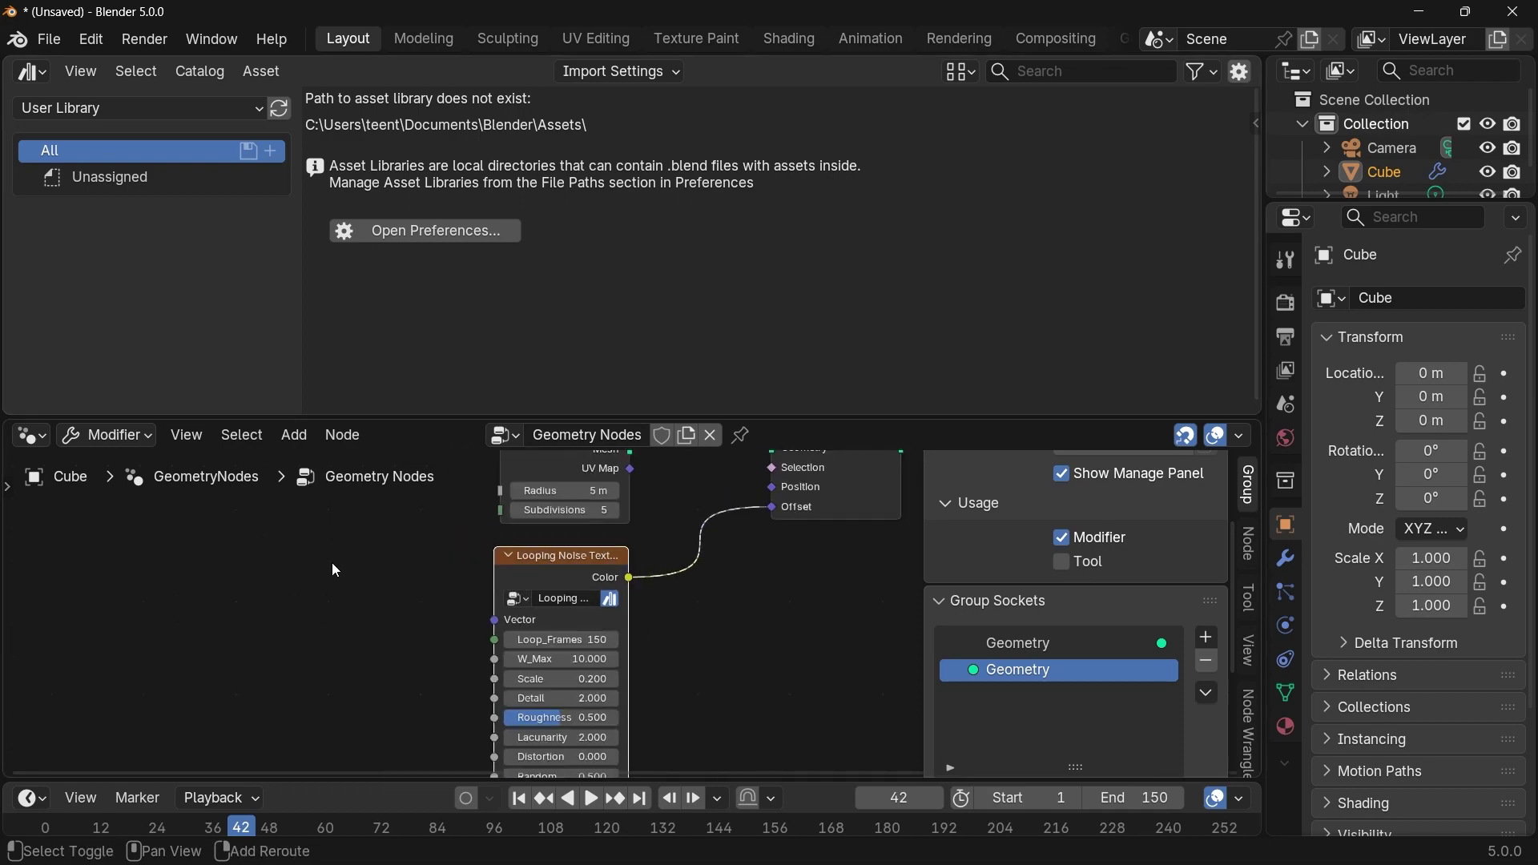
key(shift+a)
text(loo)
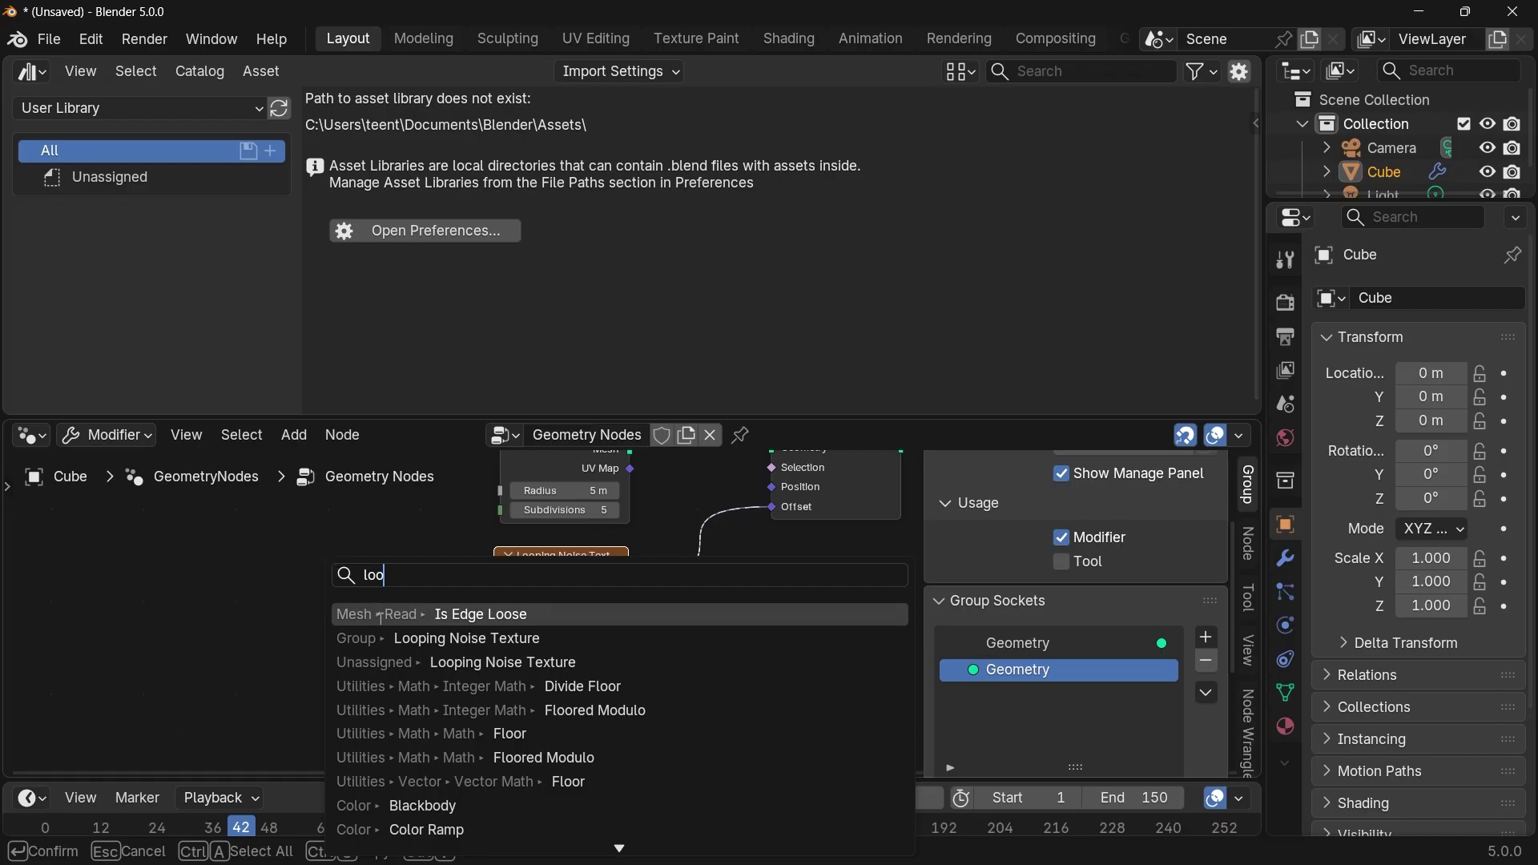
click(417, 638)
click(494, 517)
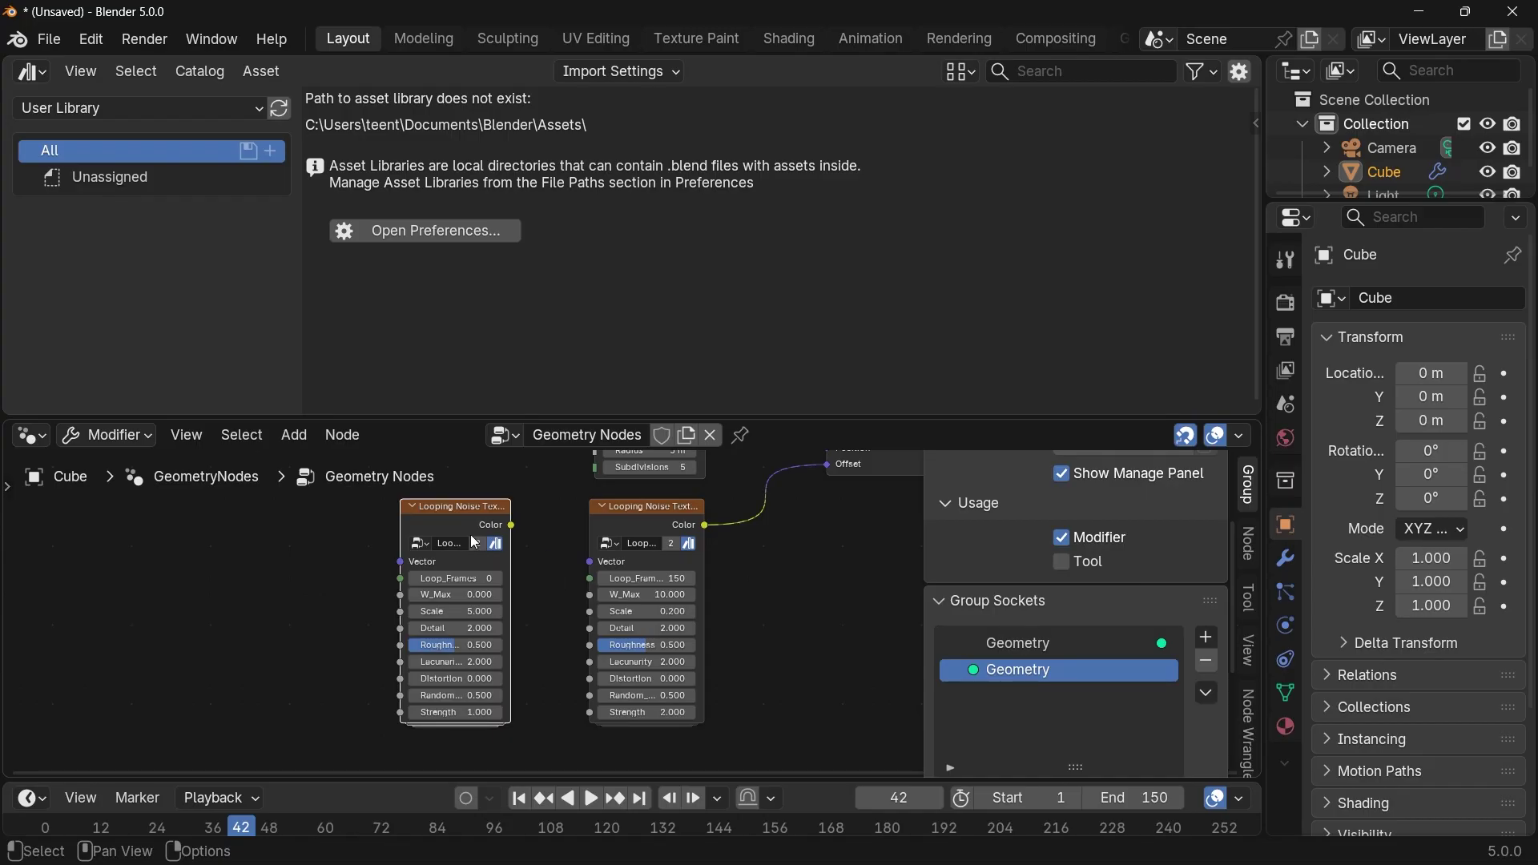
Return the Asset Browser area to the 3D Viewport and play the animation from frame 0.
click(24, 77)
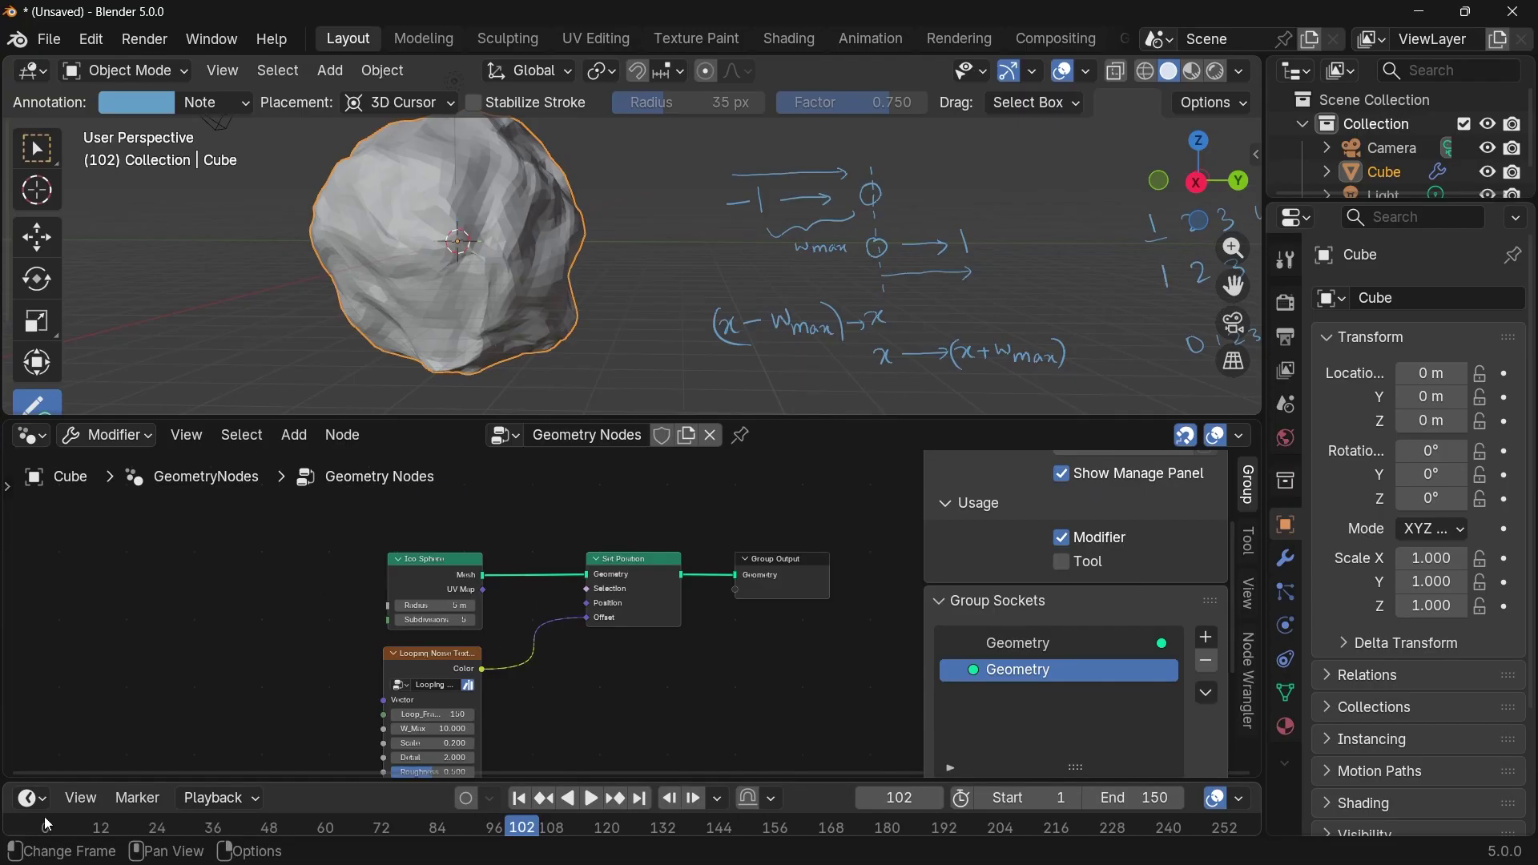
click(45, 815)
key(space)
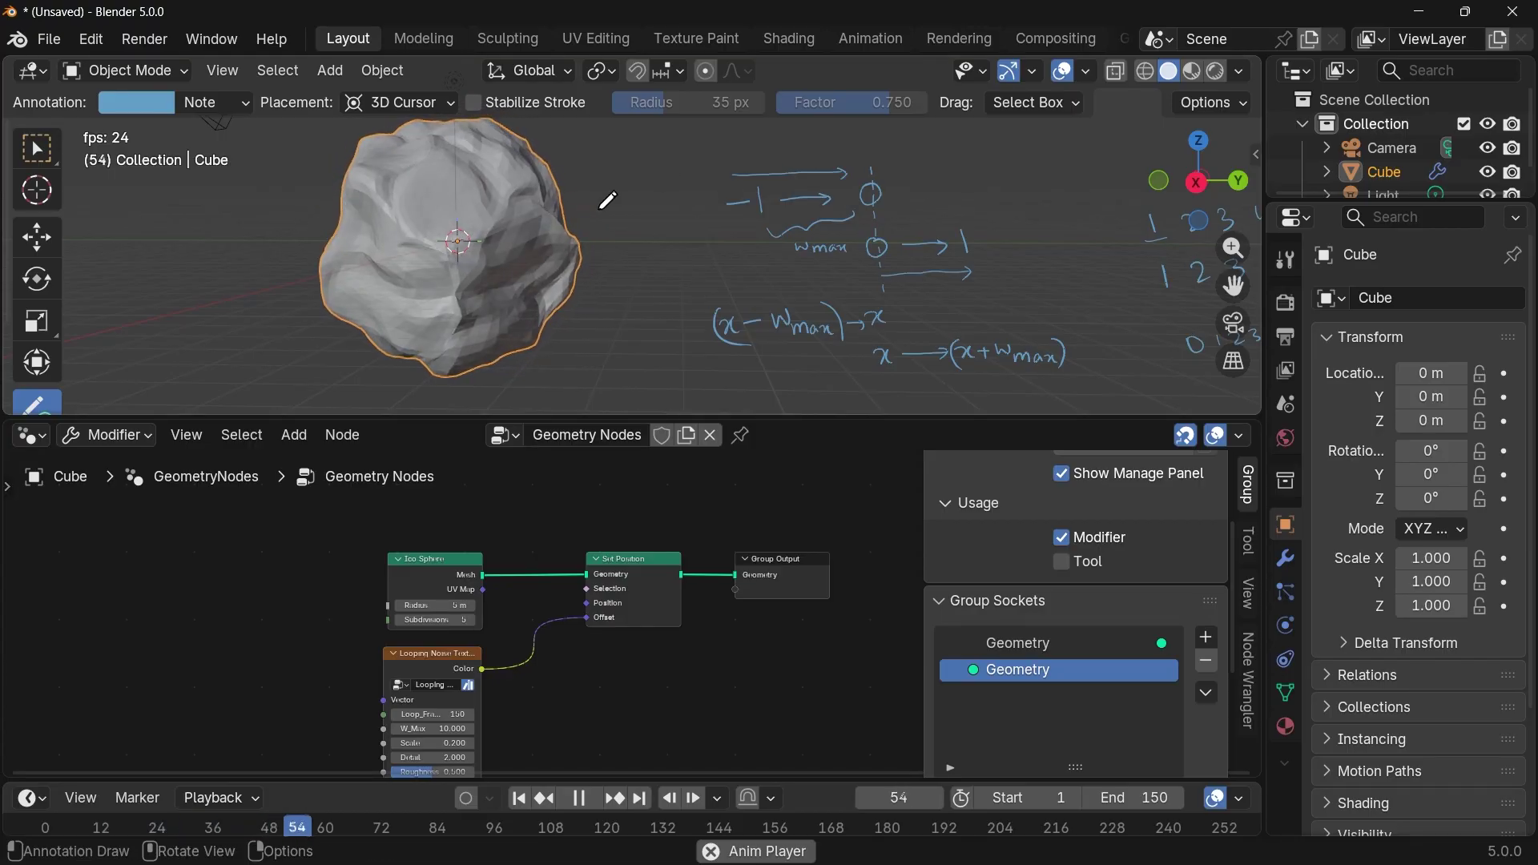
scroll(611, 232, down, 2)
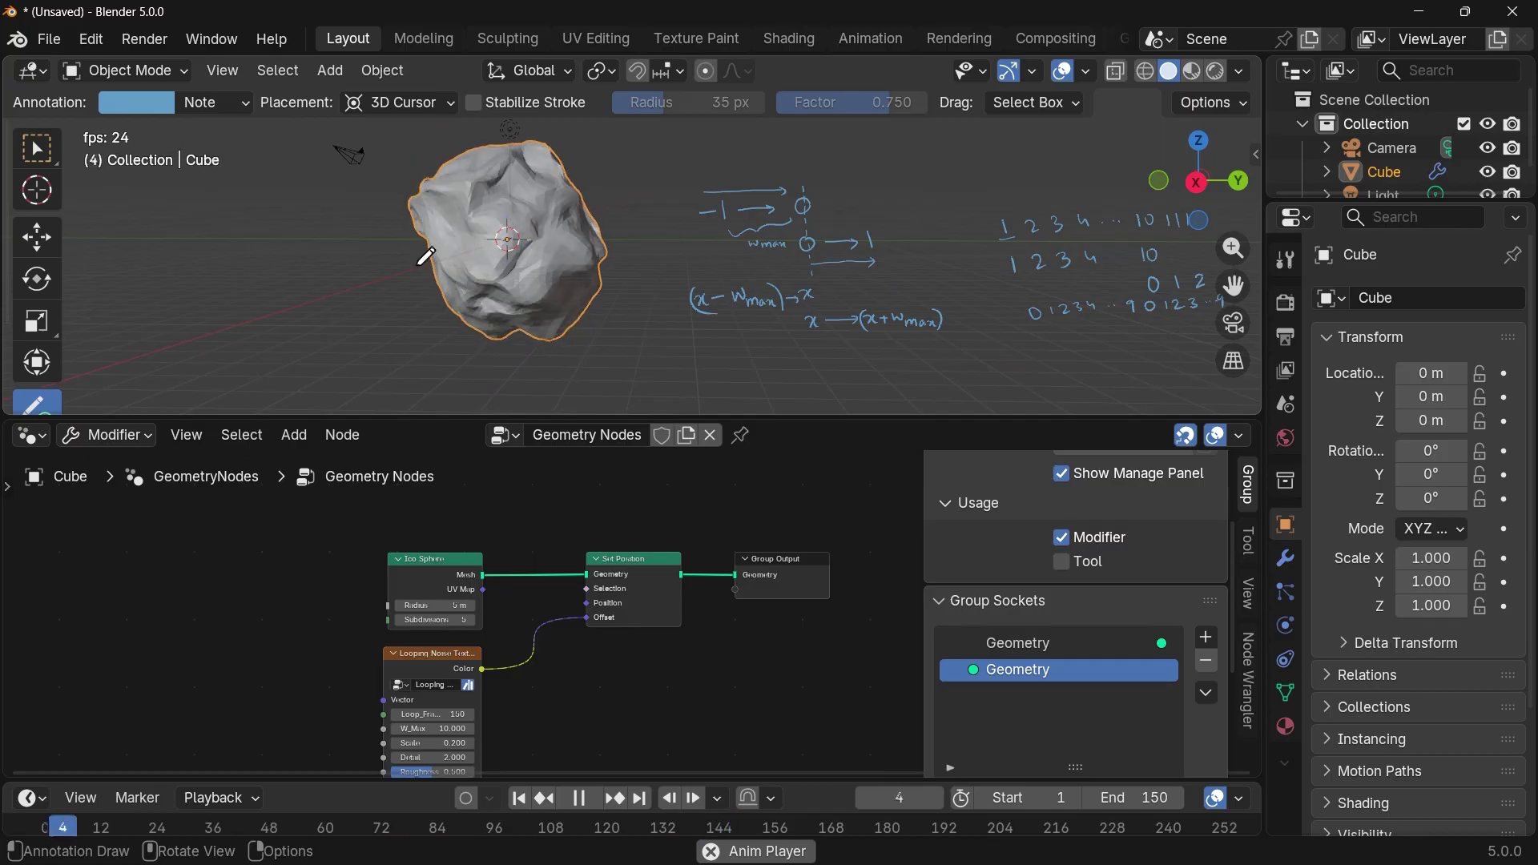
Try a Strength of 9.2 on the Looping Noise Texture, and undo it after stopping playback.
scroll(669, 618, up, 2)
middle_drag(540, 704, 823, 514)
scroll(669, 618, up, 1)
scroll(823, 514, up, 2)
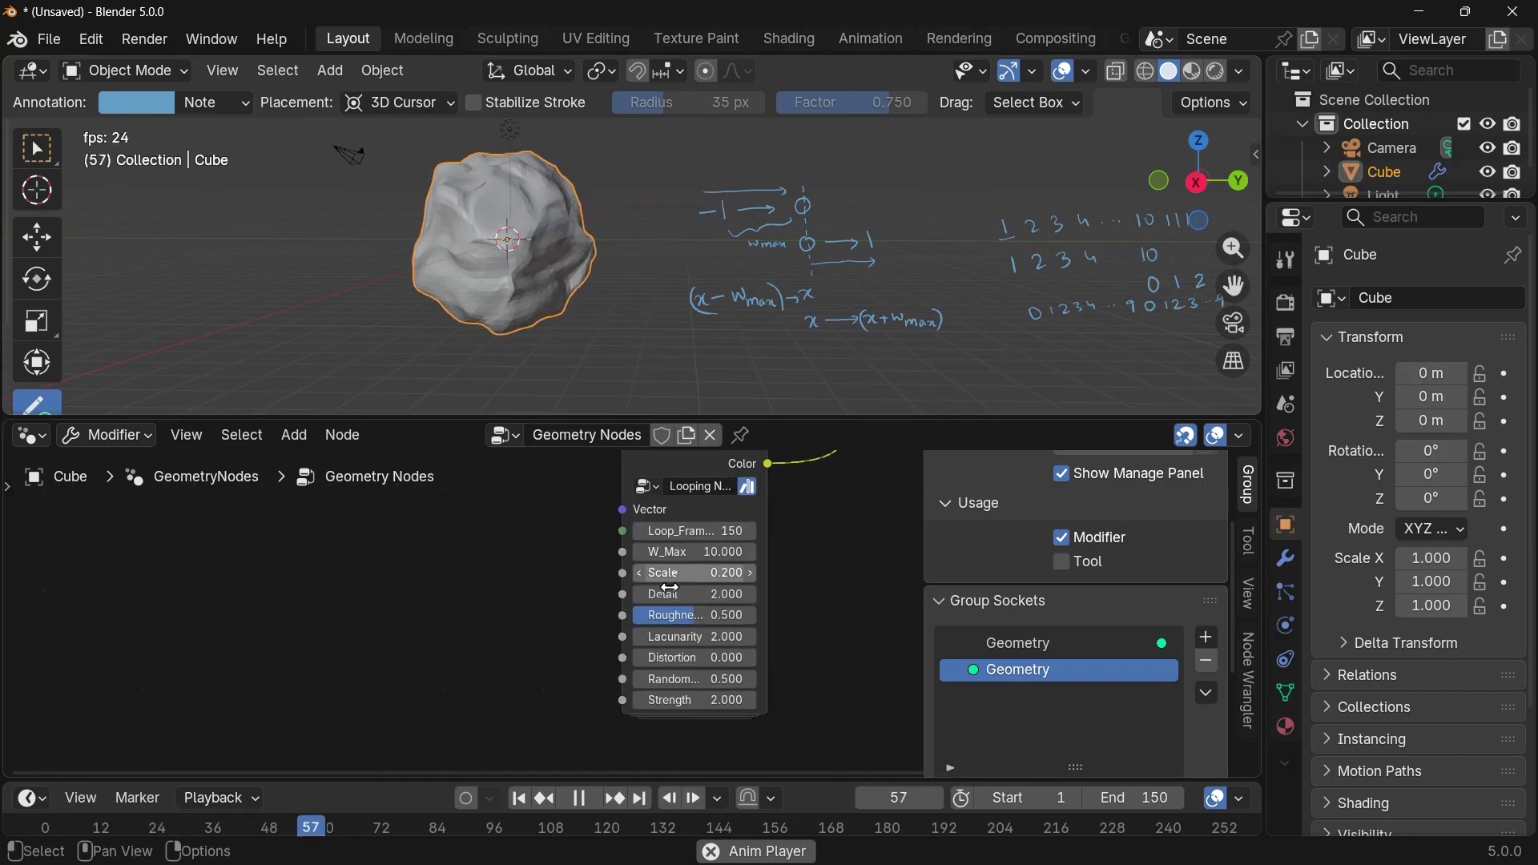
drag(686, 700, 841, 700)
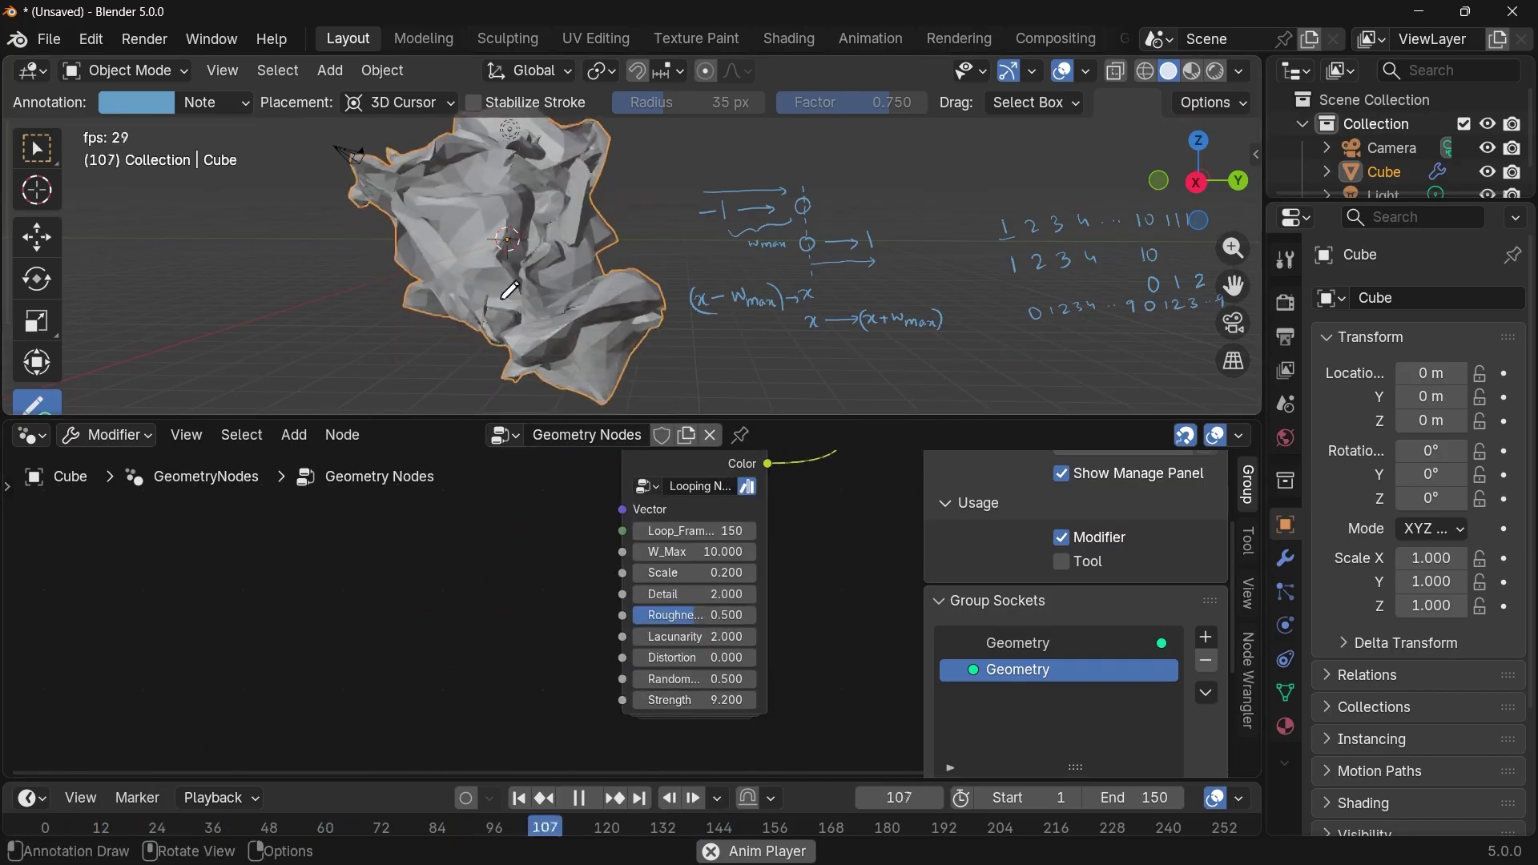
key(space)
key(ctrl+z)
Move the Ico Sphere node aside and insert a Geometry to Instance node between it and Set Position.
scroll(666, 575, down, 2)
middle_drag(669, 571, 599, 699)
scroll(751, 618, up, 2)
drag(586, 526, 460, 496)
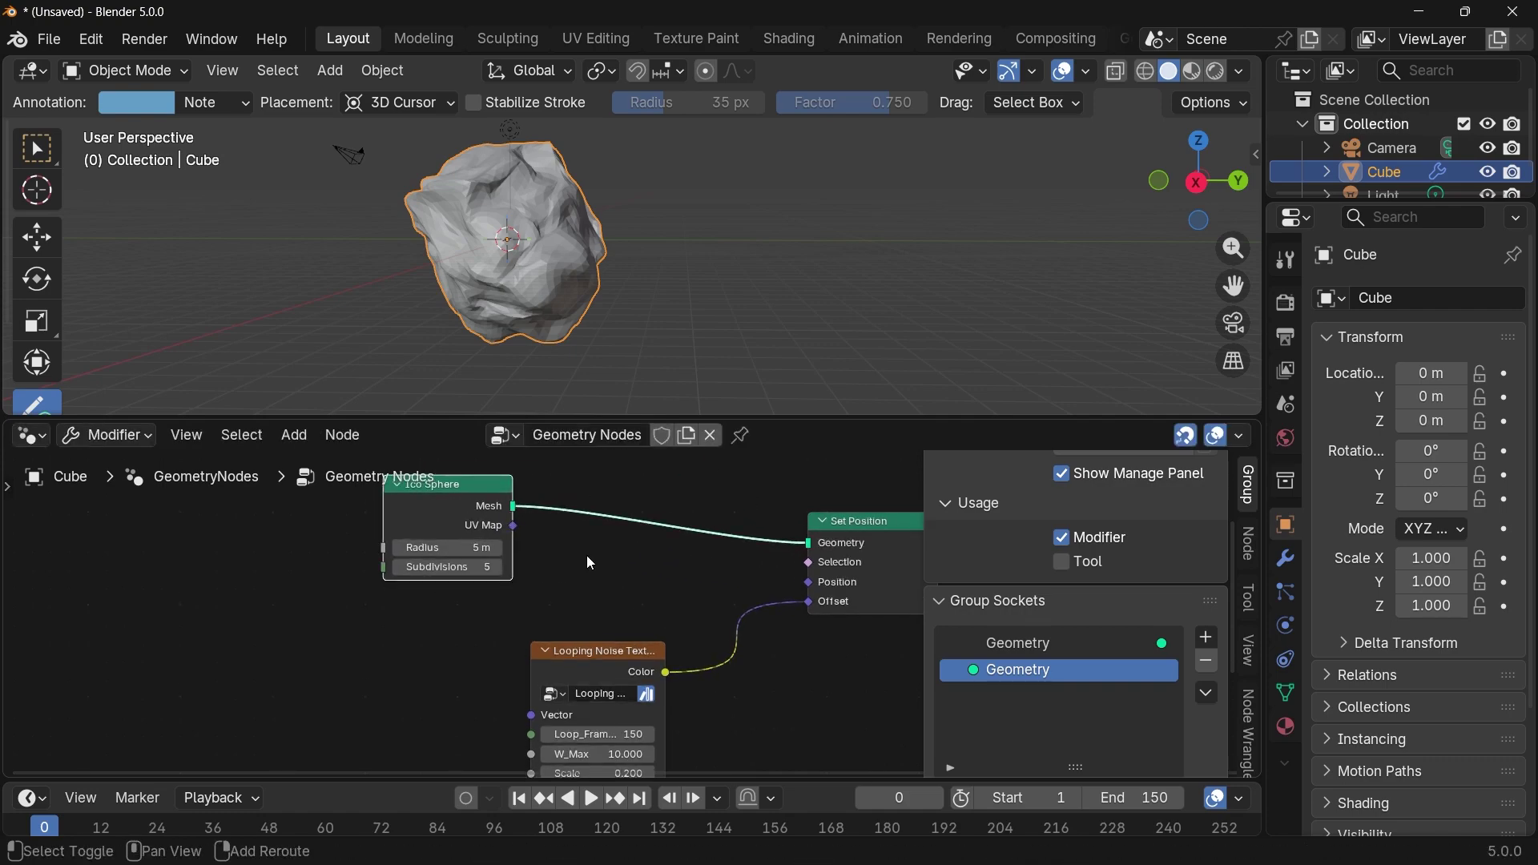
key(shift+a)
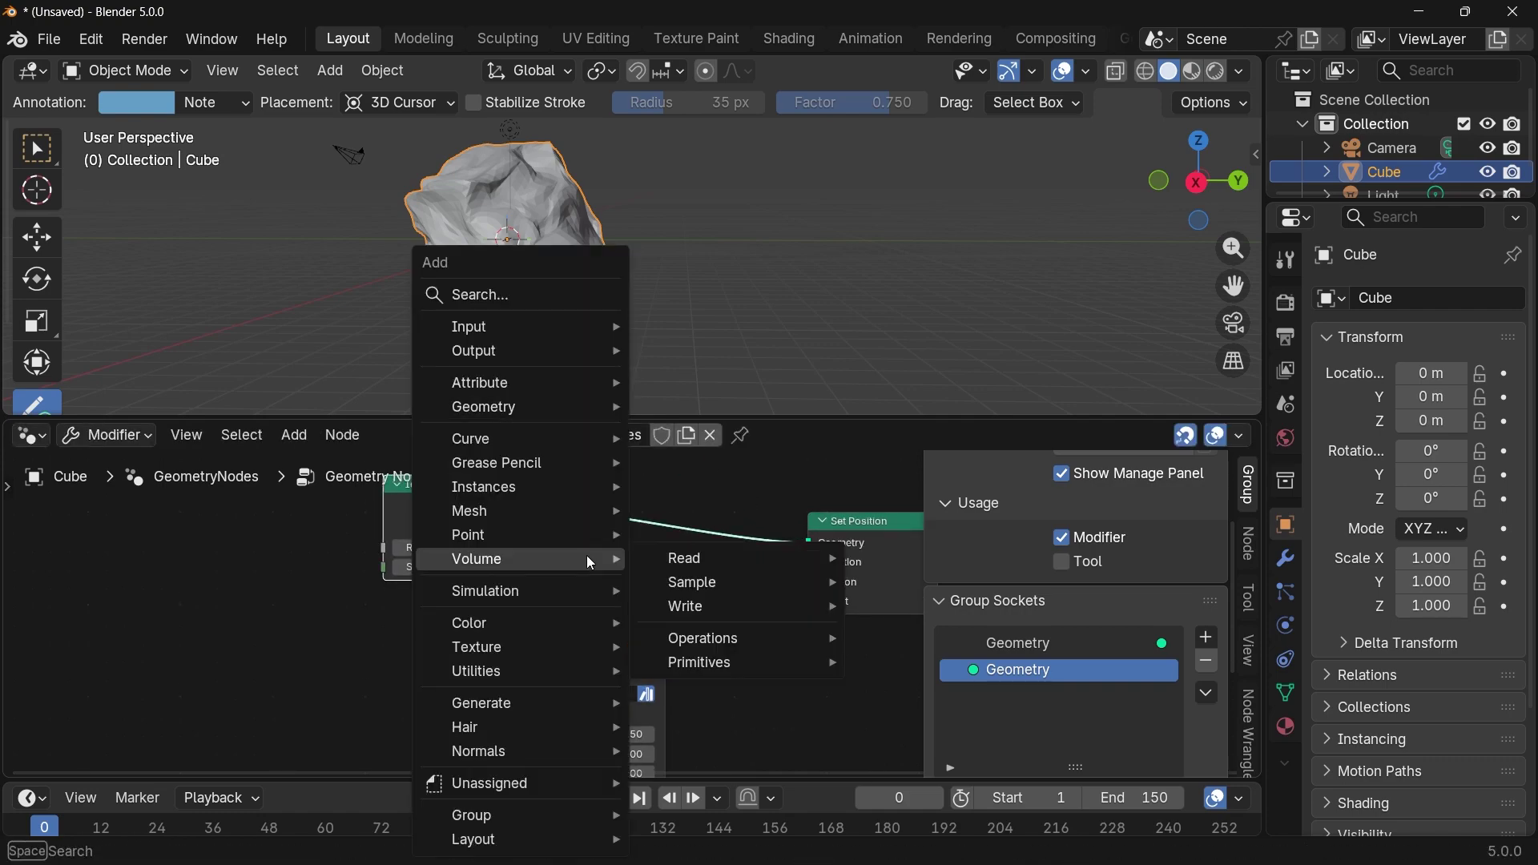
text(geoem)
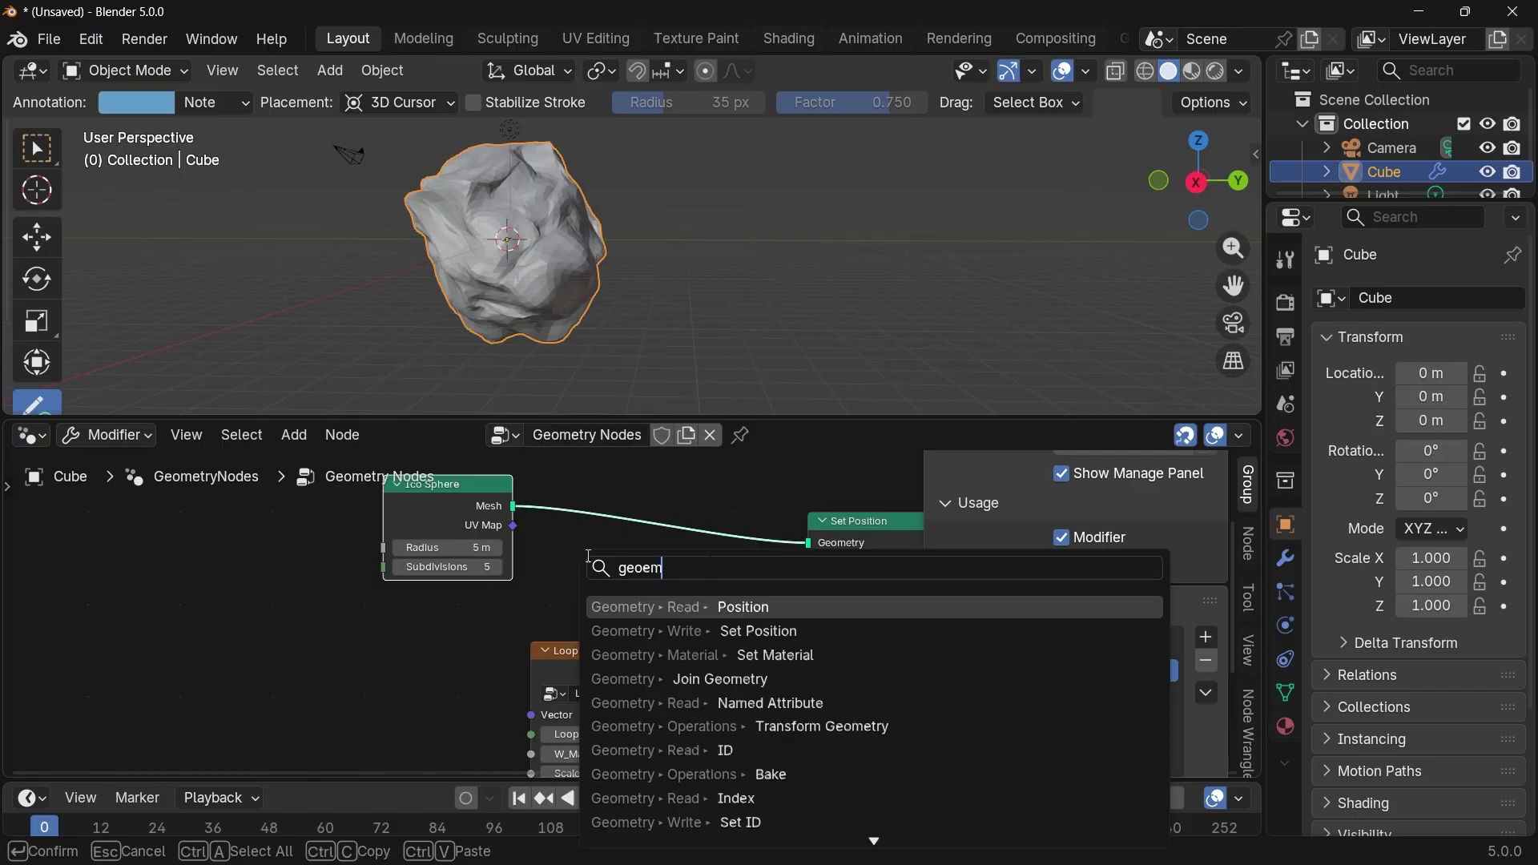
text(try to)
click(694, 606)
click(600, 530)
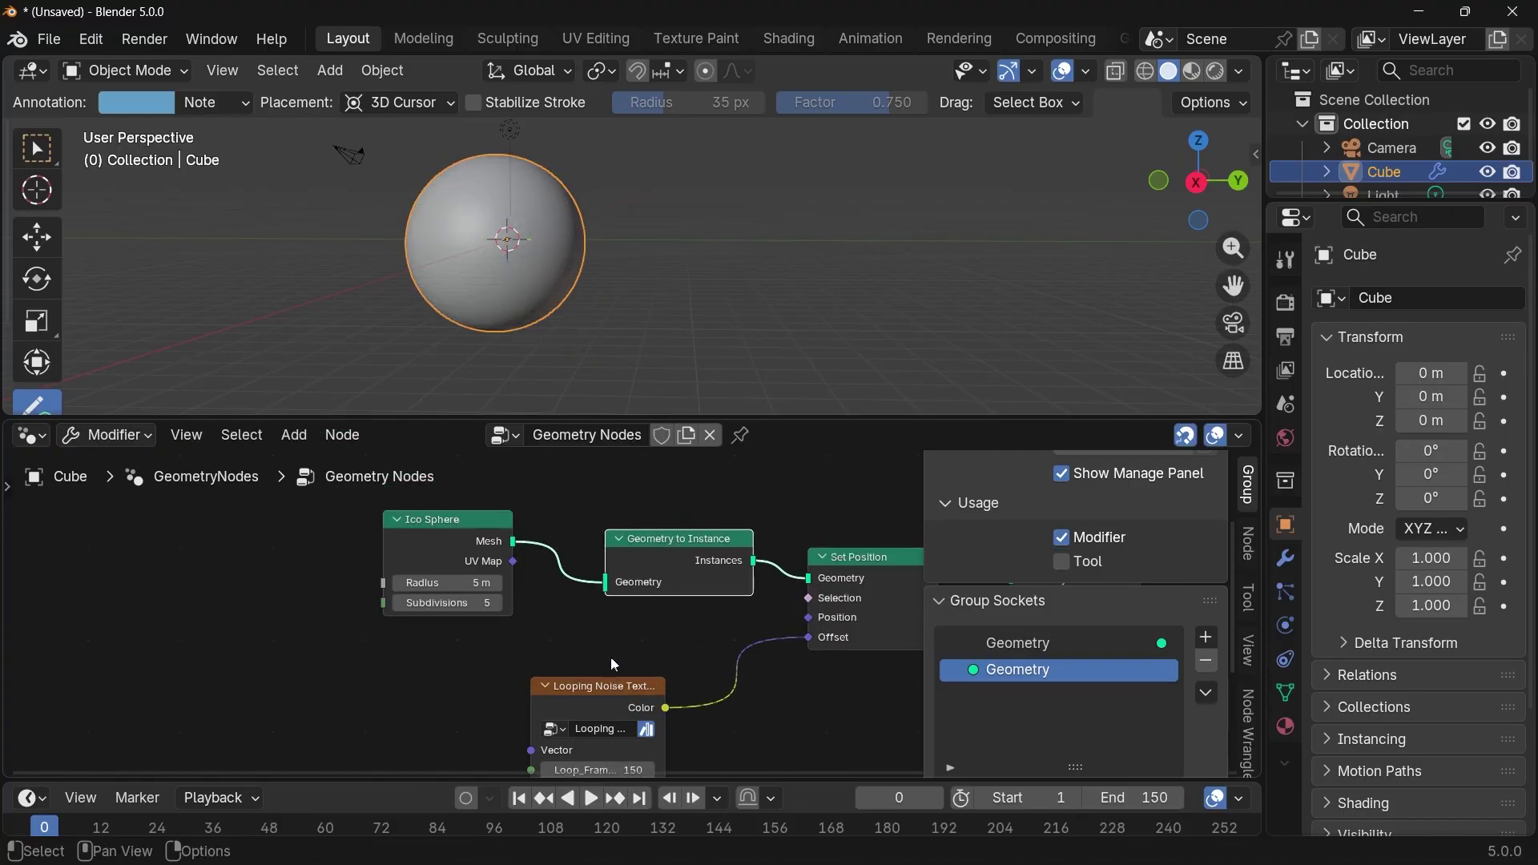
Play the animation briefly to check how the instanced sphere moves, and stop it.
middle_drag(611, 660, 646, 626)
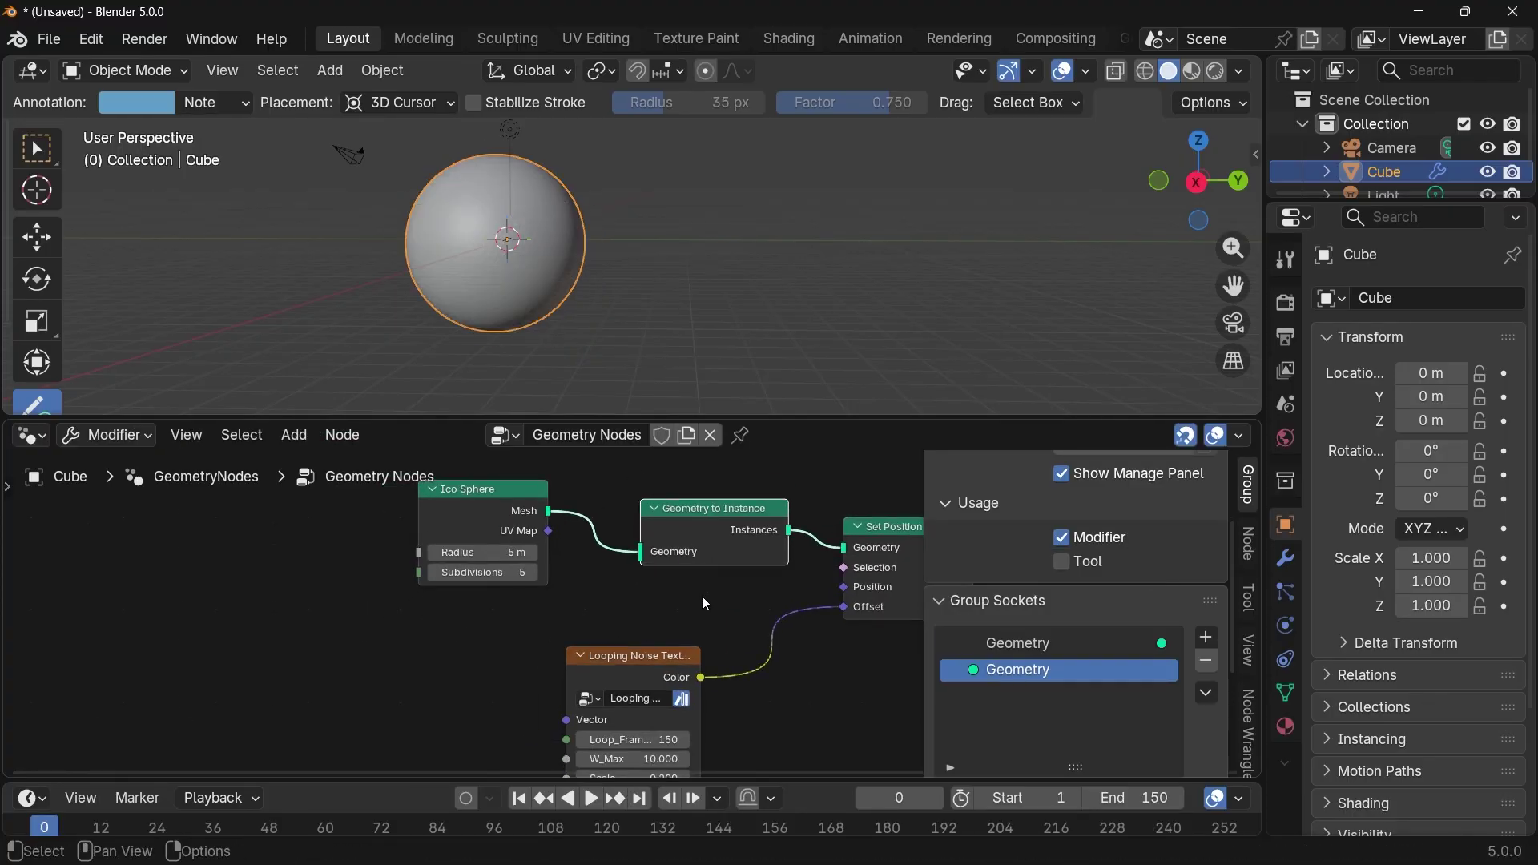
key(space)
key(space)
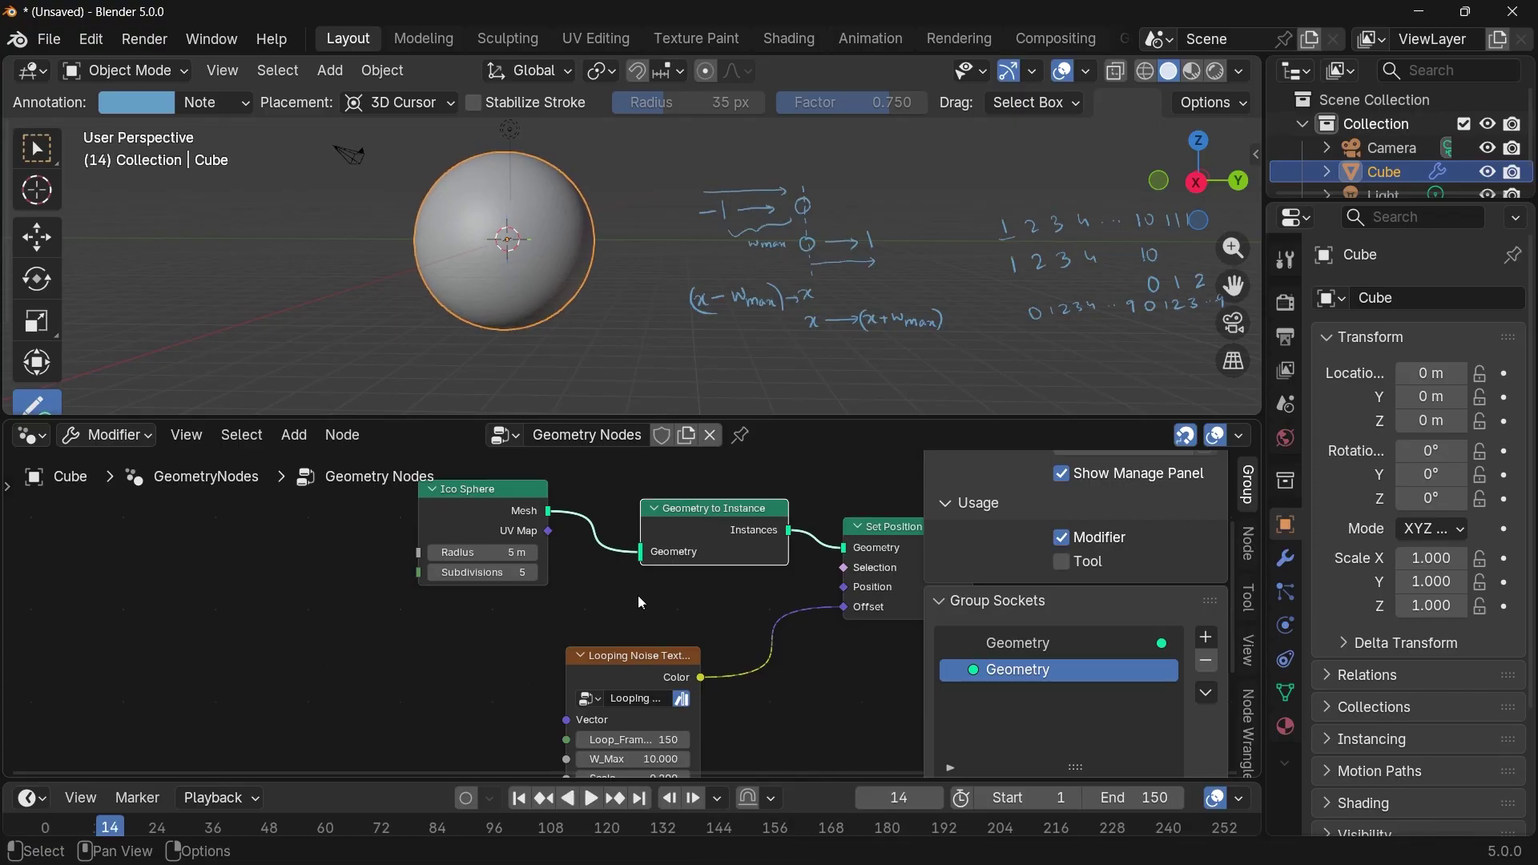
Insert a Transform Geometry node between Geometry to Instance and Set Position, and try linking the Looping Noise Texture's Color to its Translation.
key(shift+a)
text(trans)
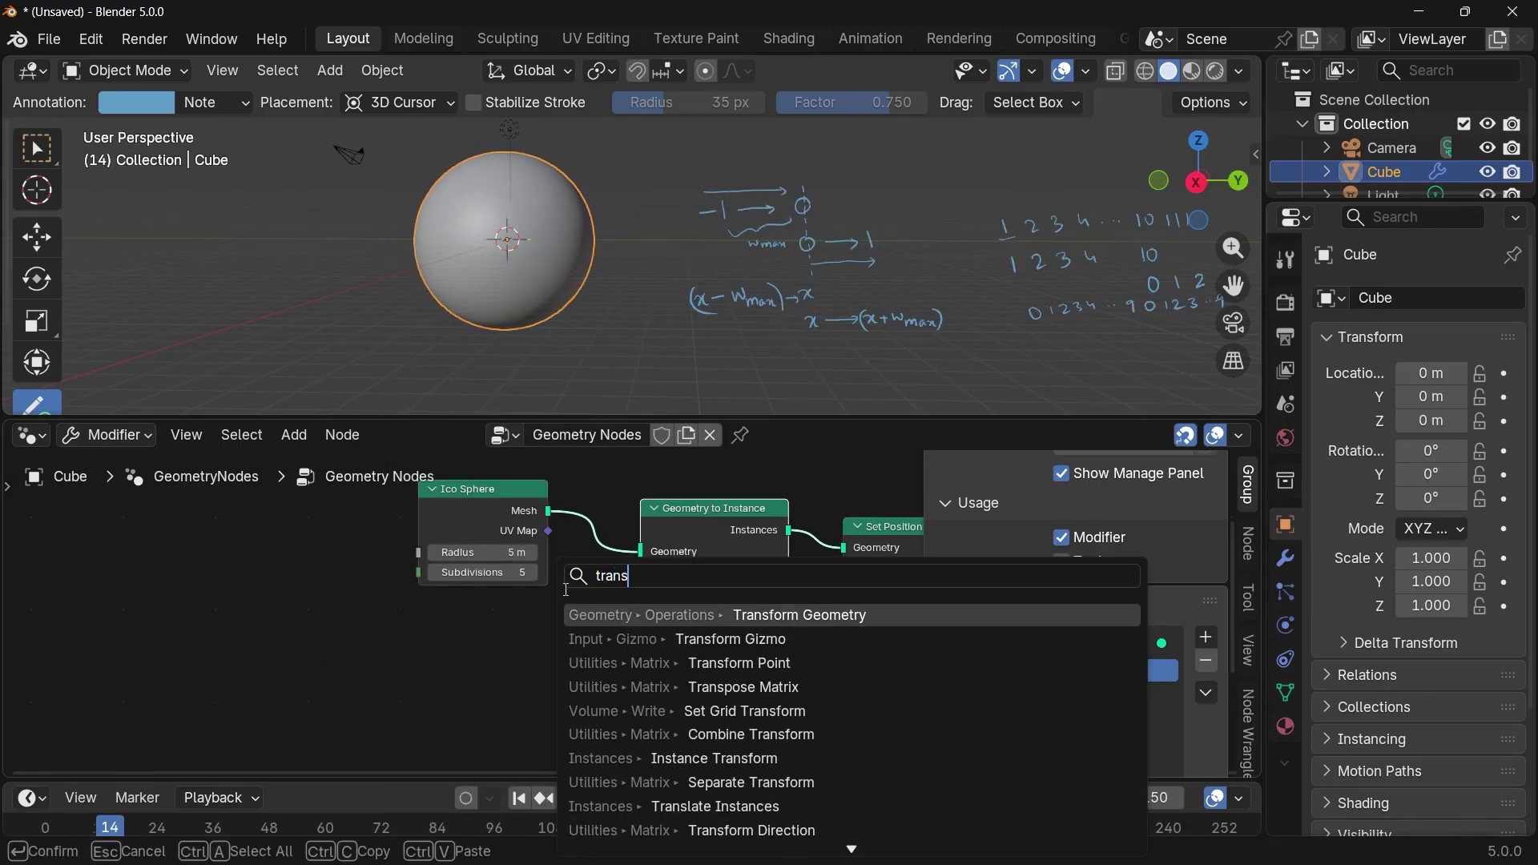
key(Return)
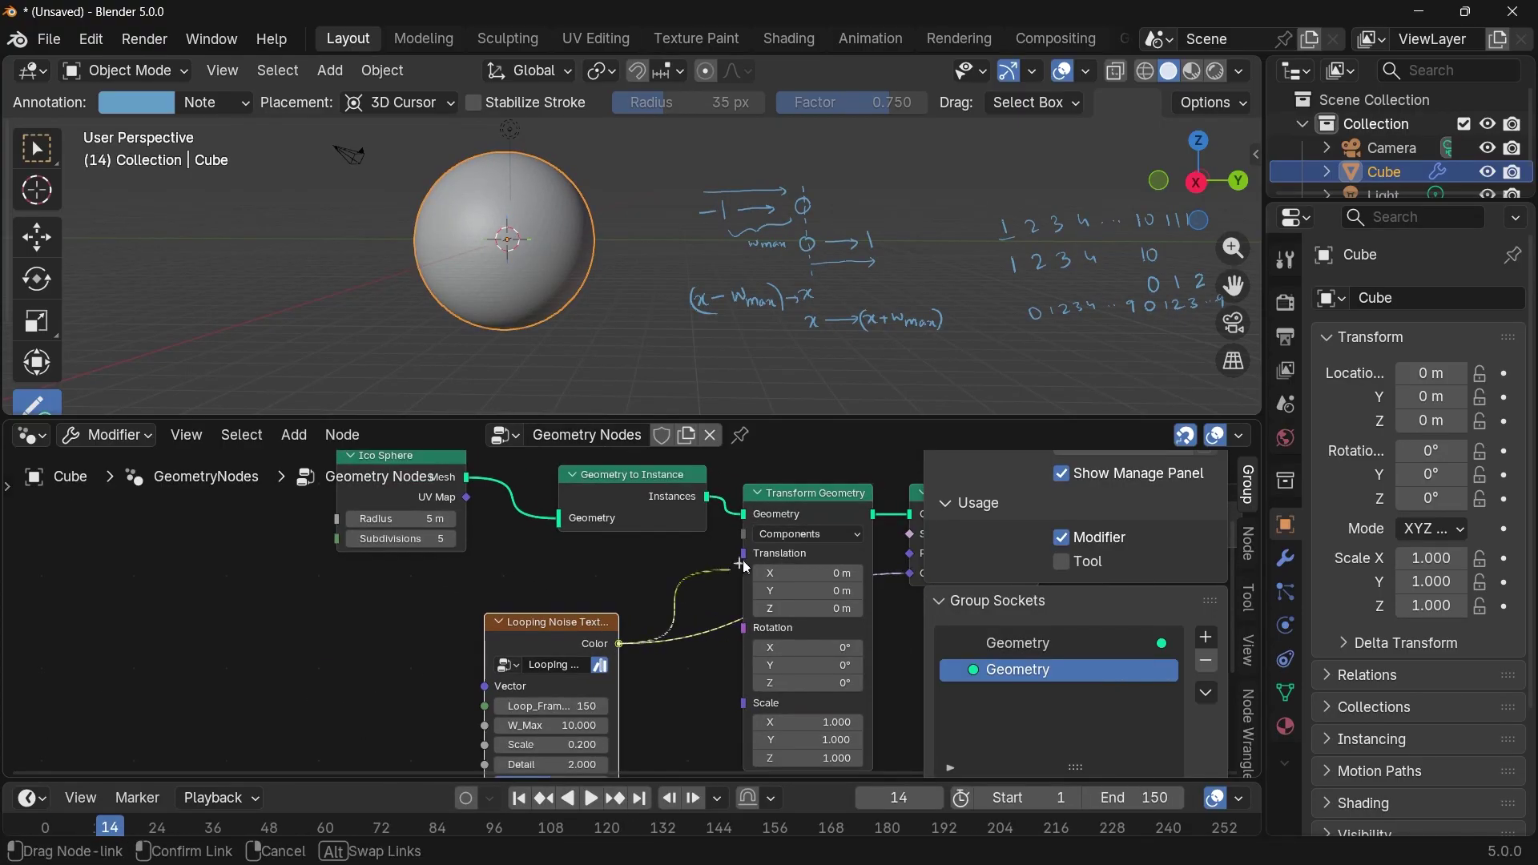
click(753, 560)
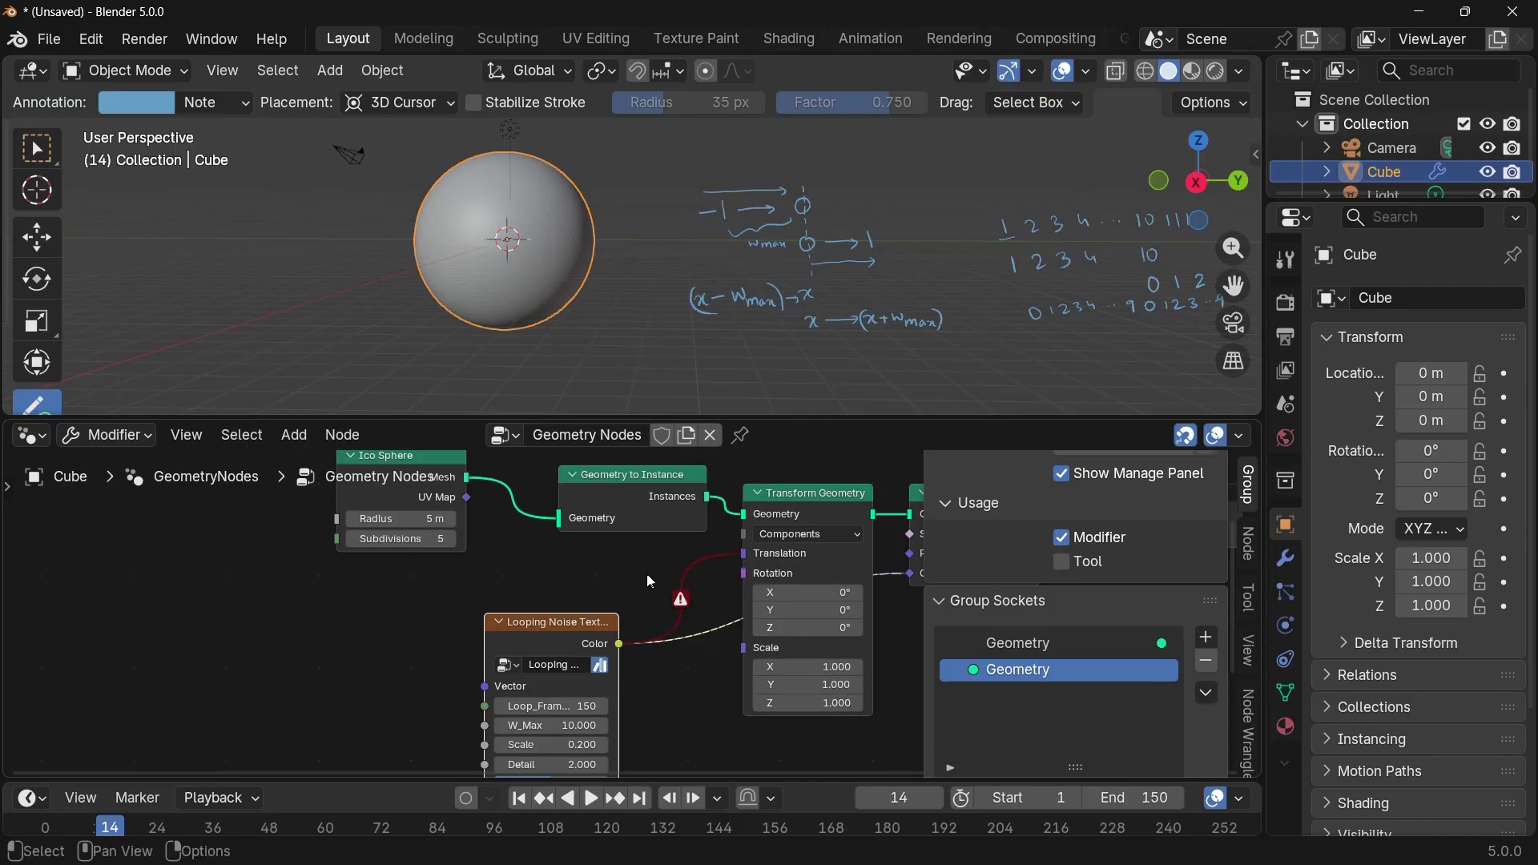
mouse_move(689, 602)
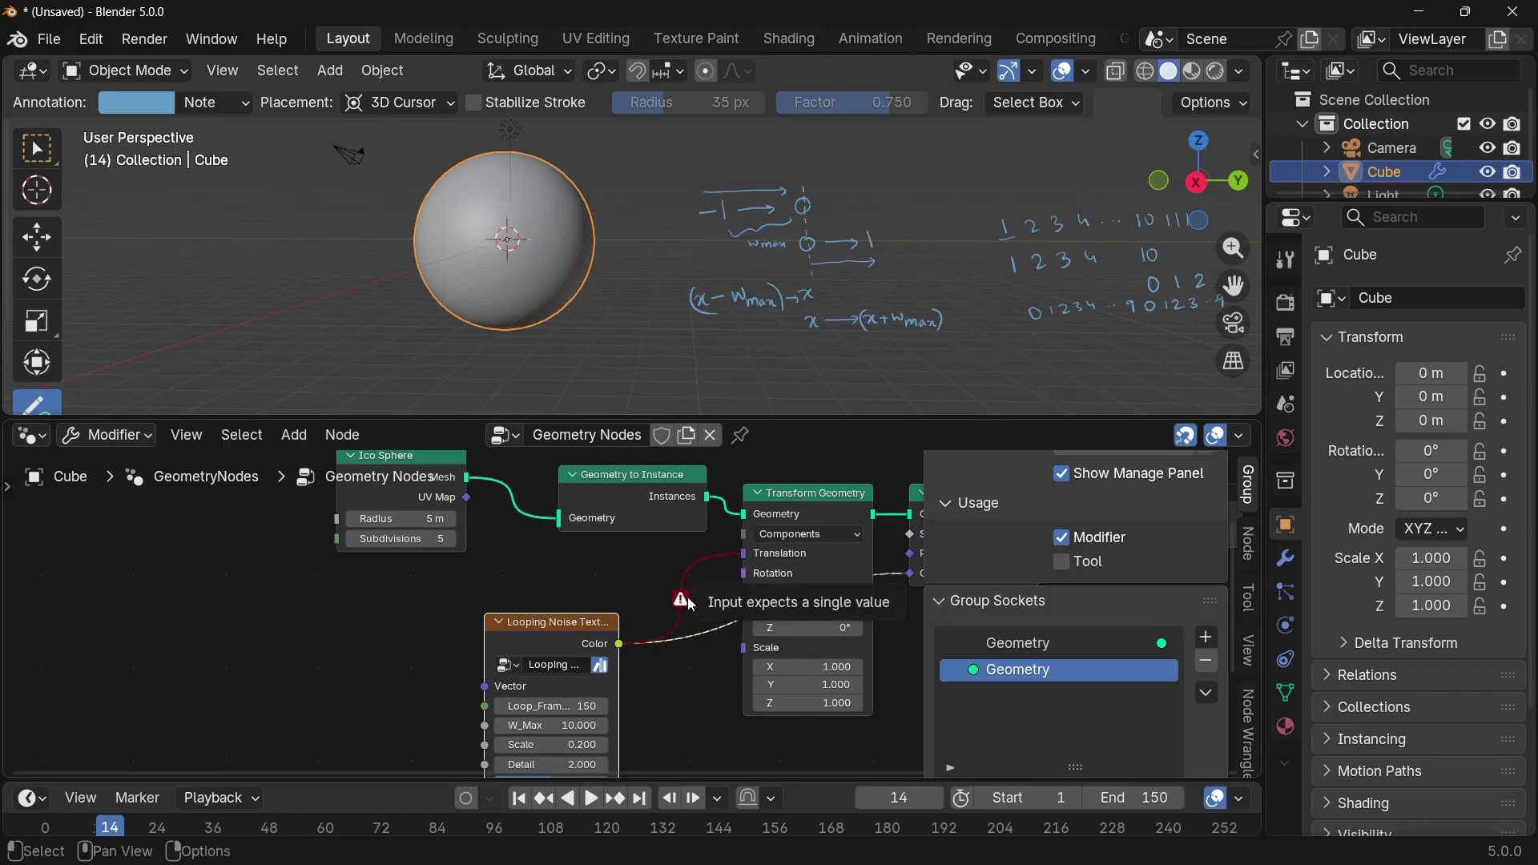
Remove the Transform Geometry node while keeping Geometry to Instance connected to Set Position, and briefly play the animation.
drag(540, 625, 486, 644)
click(790, 497)
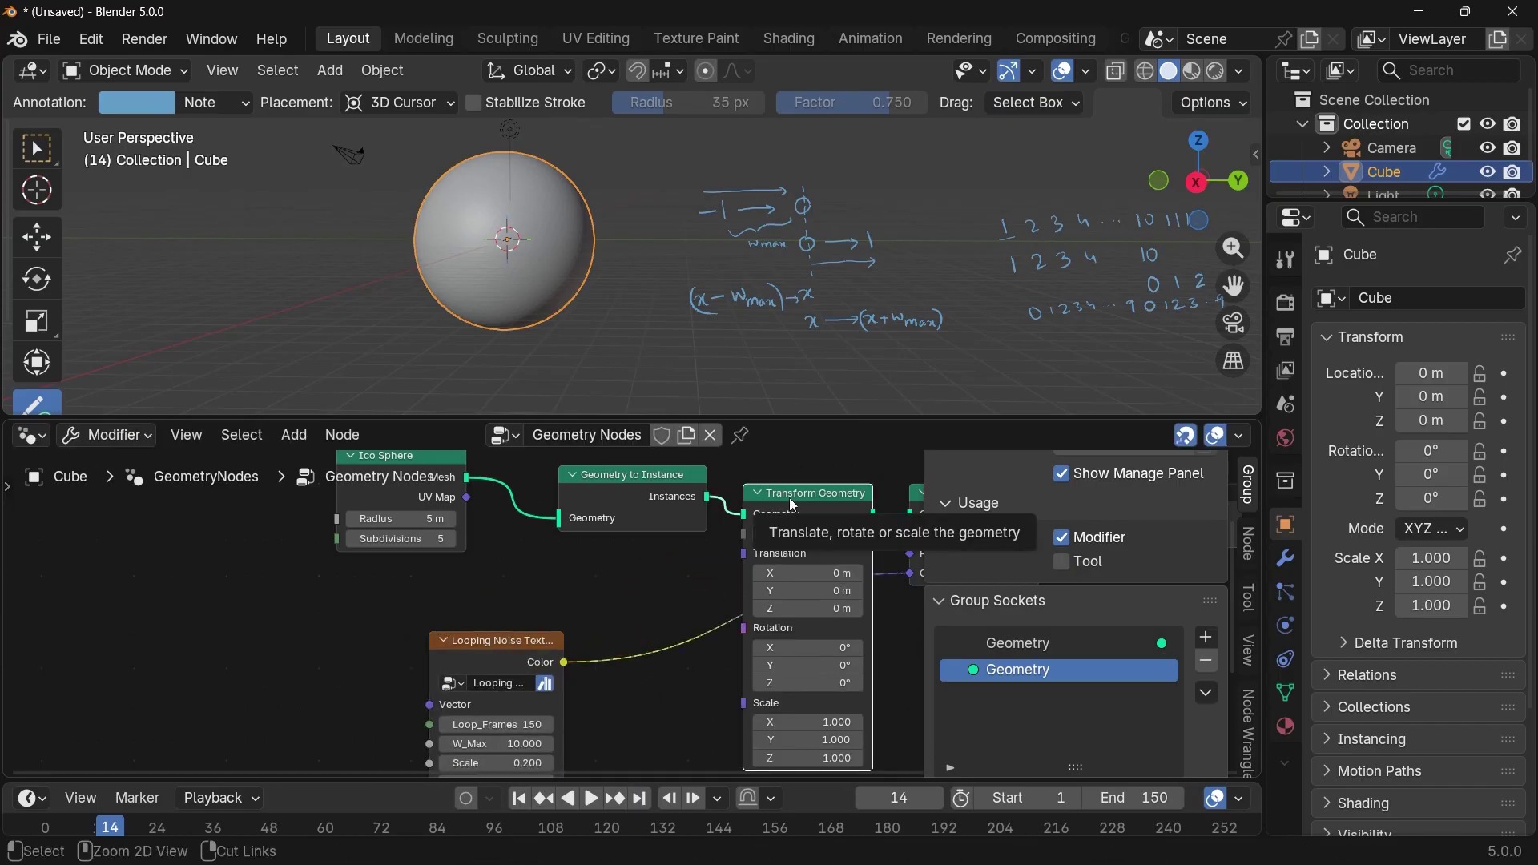
key(ctrl+x)
middle_drag(793, 532, 624, 573)
mouse_move(471, 545)
mouse_down()
mouse_move(585, 535)
mouse_move(491, 542)
mouse_up()
key(space)
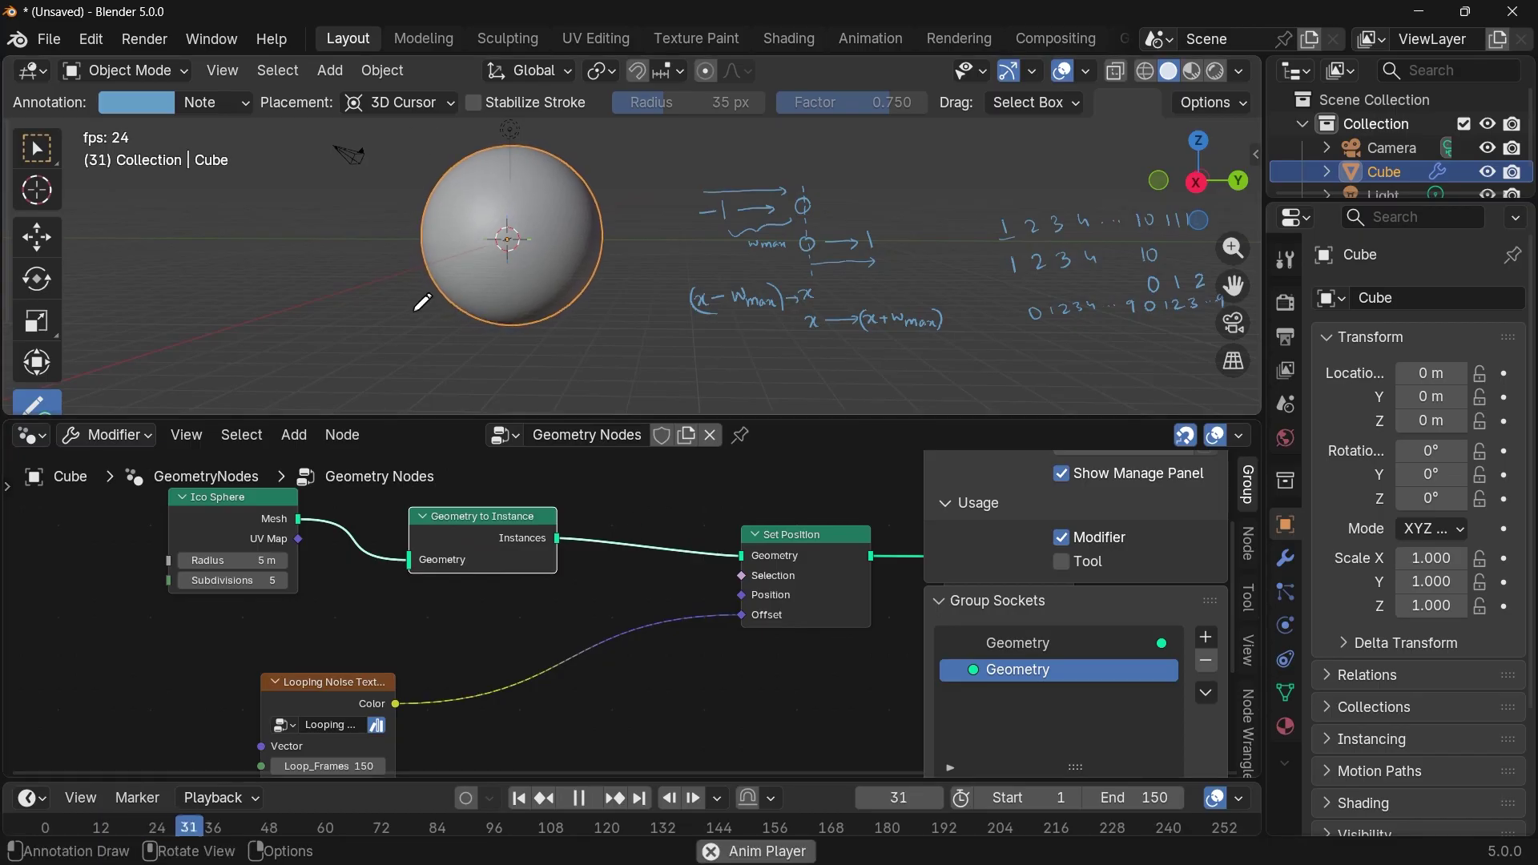
key(space)
Set the Looping Noise Texture's Strength to 10 and play the animation with the whole sphere's movement in view.
middle_drag(504, 642, 715, 459)
click(543, 738)
text(10)
key(Return)
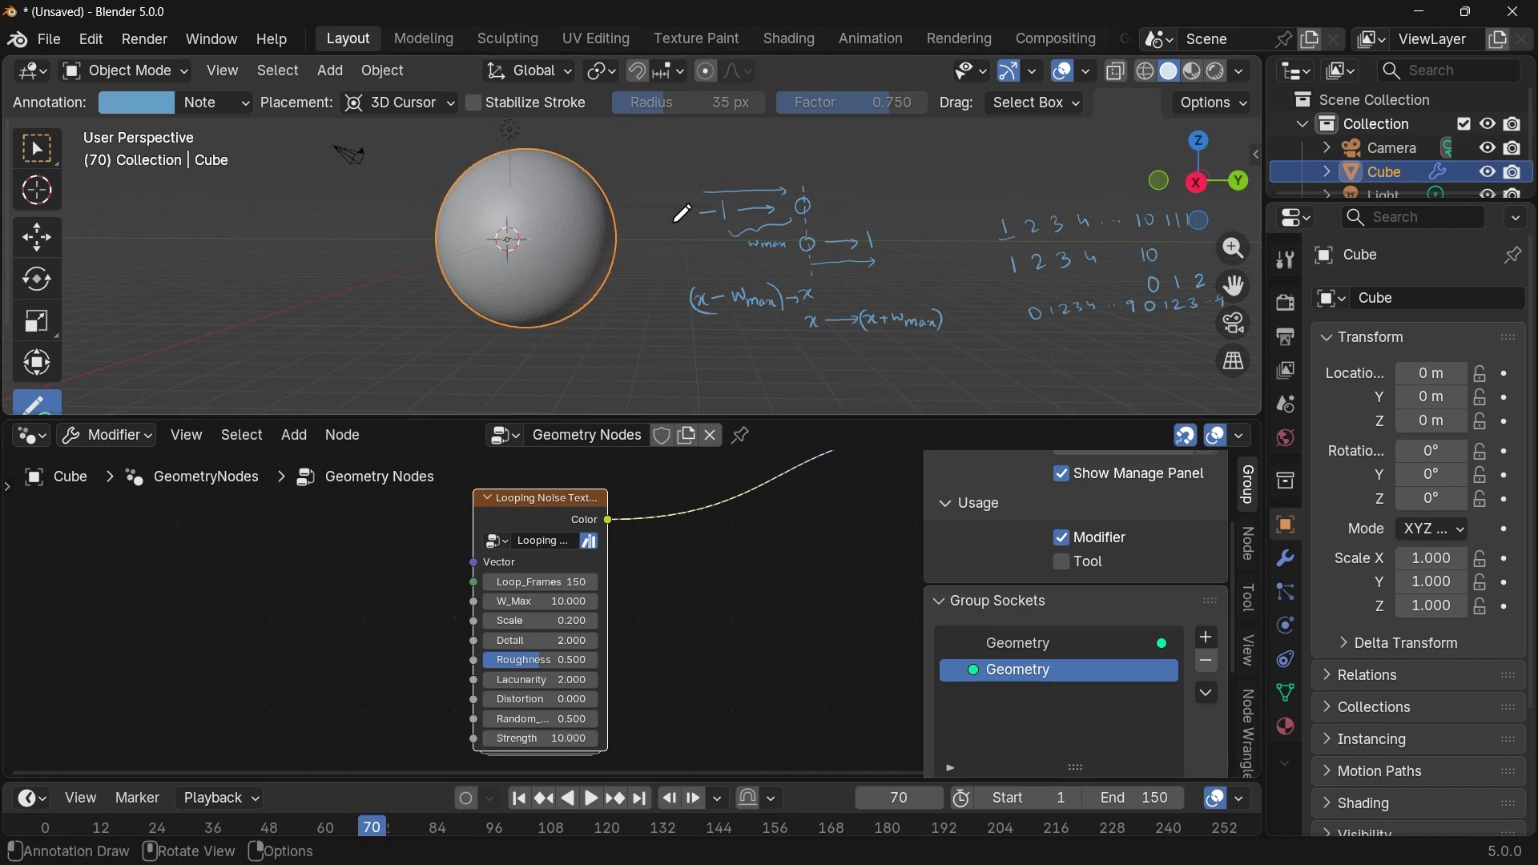
key(space)
scroll(496, 312, down, 4)
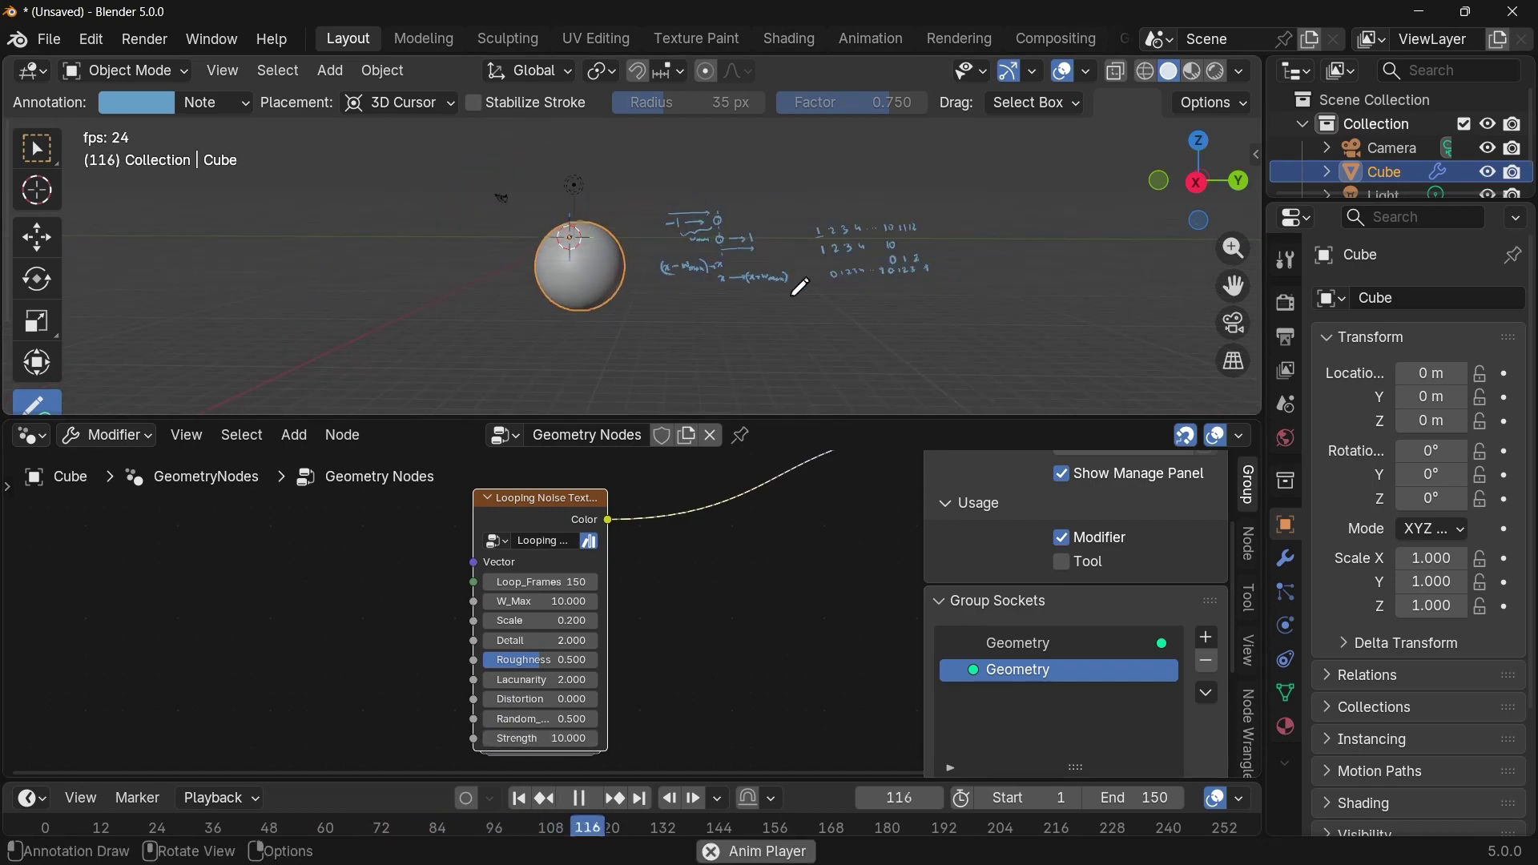
Move the Group Output node aside and insert a Realize Instances node between it and Set Position.
middle_drag(724, 539, 440, 587)
scroll(629, 578, down, 3)
middle_drag(650, 575, 463, 672)
drag(705, 555, 838, 582)
key(shift+a)
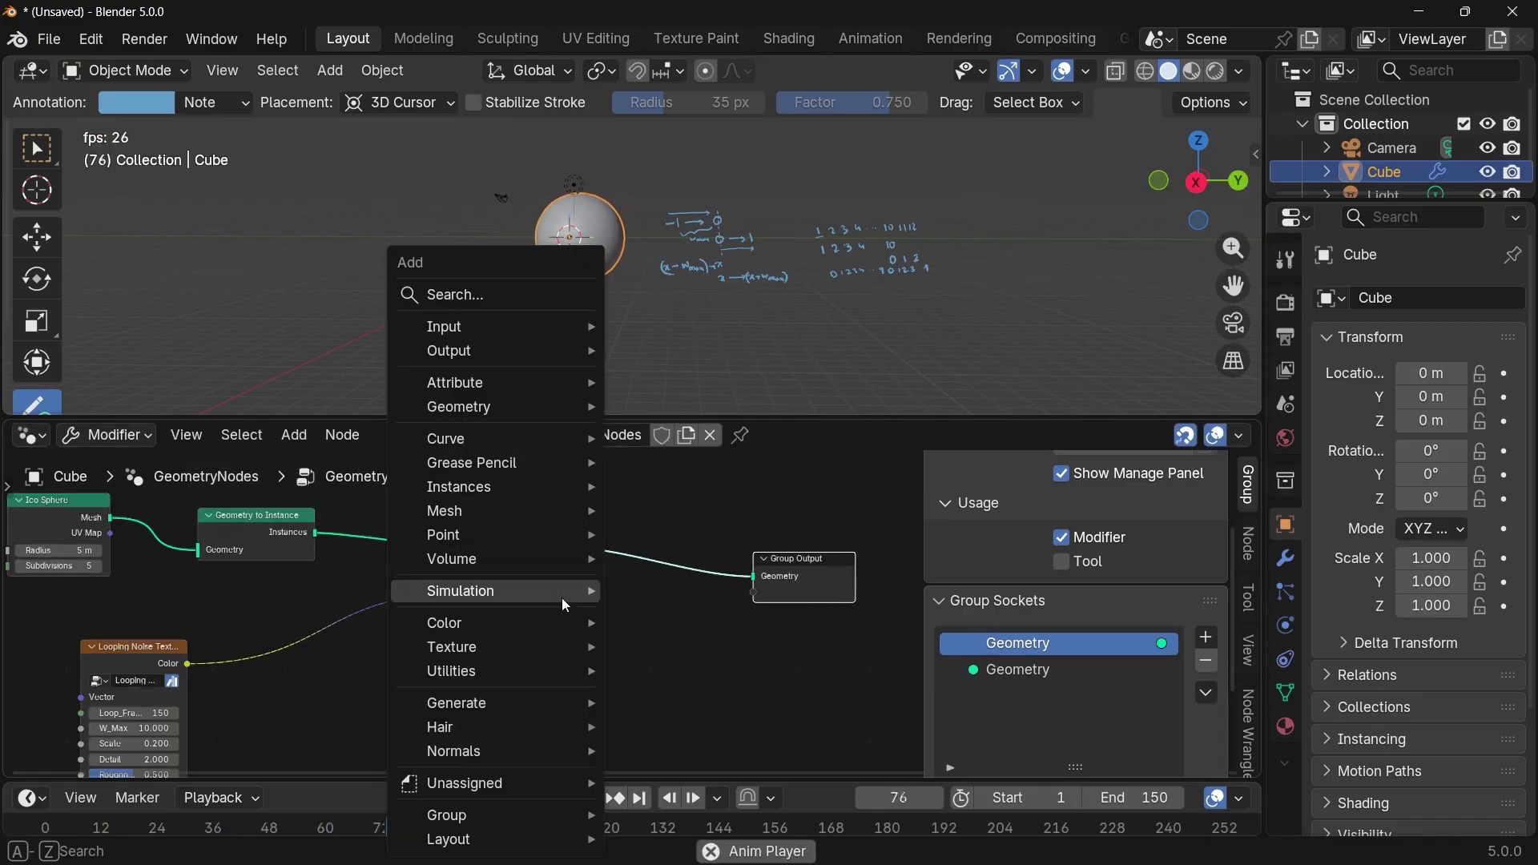
text(realsi)
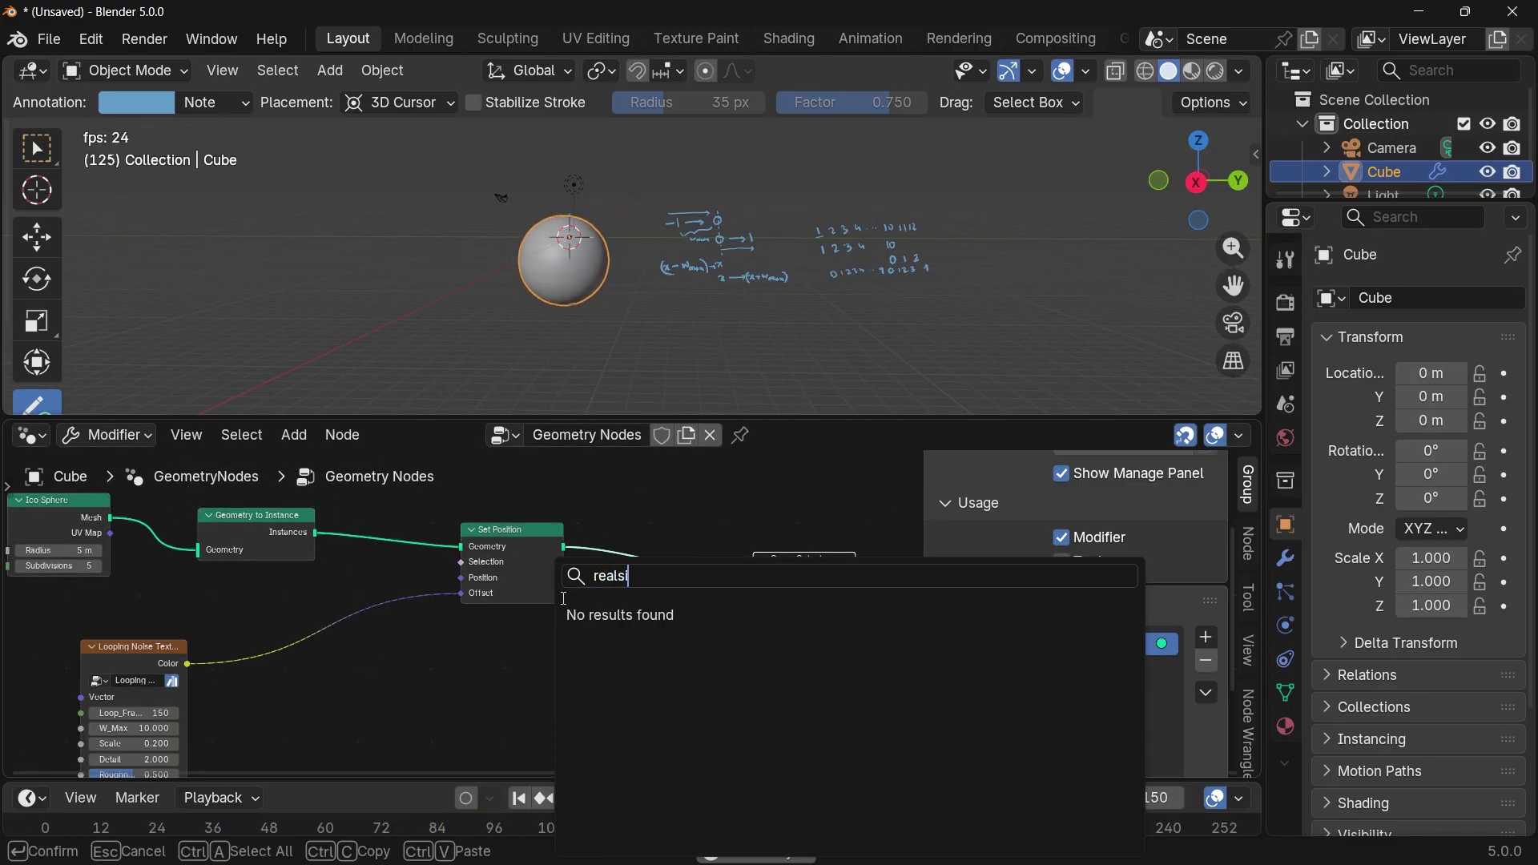
key(BackSpace)
key(BackSpace)
key(Return)
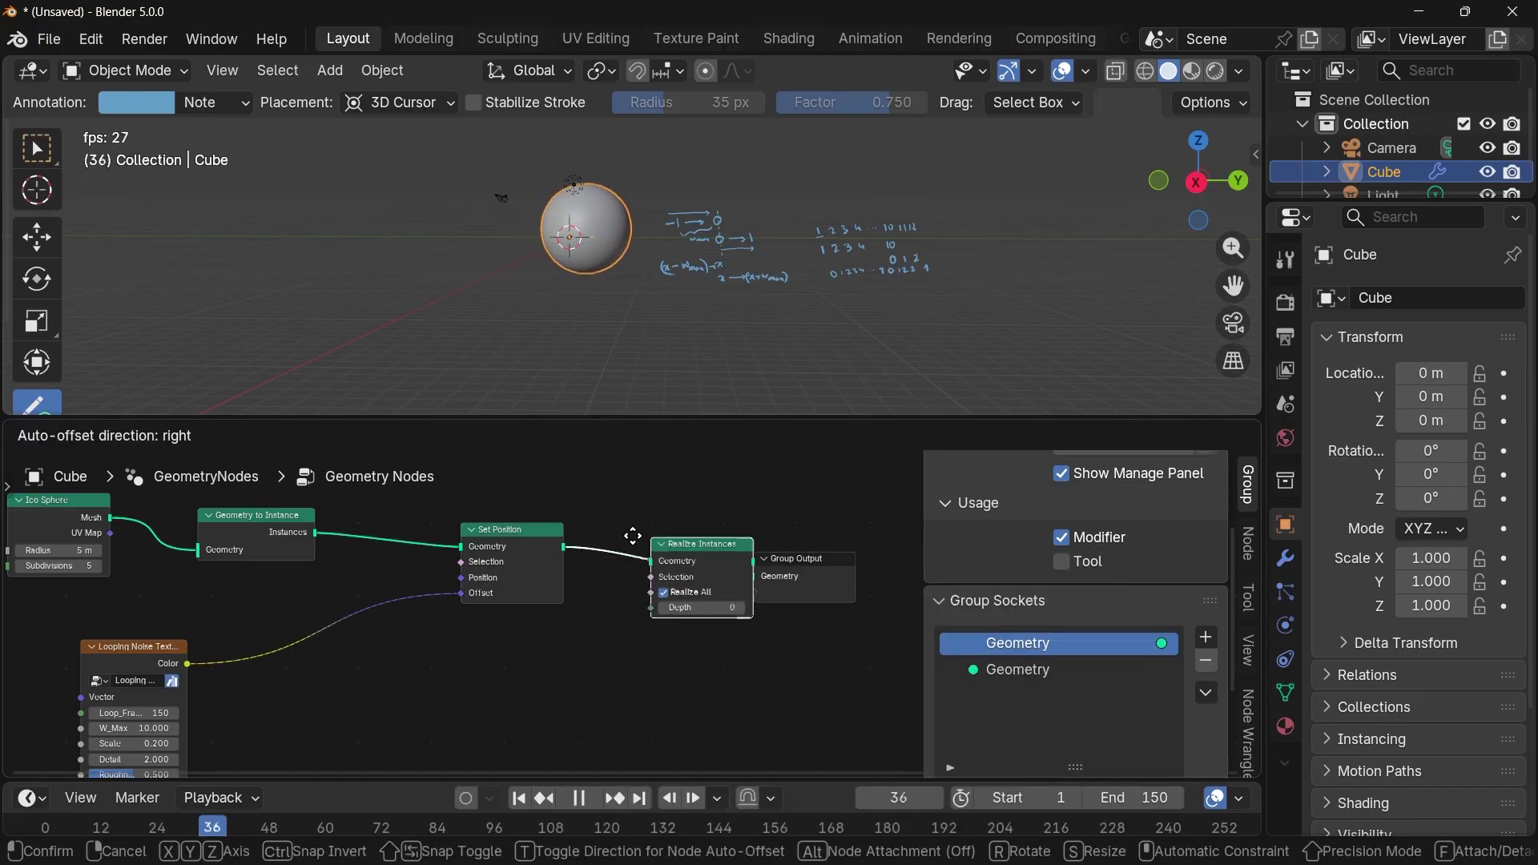
click(637, 538)
Insert a duplicate Set Position between Realize Instances and Group Output, and place a copy of the Looping Noise Texture below Realize Instances.
key(shift+d)
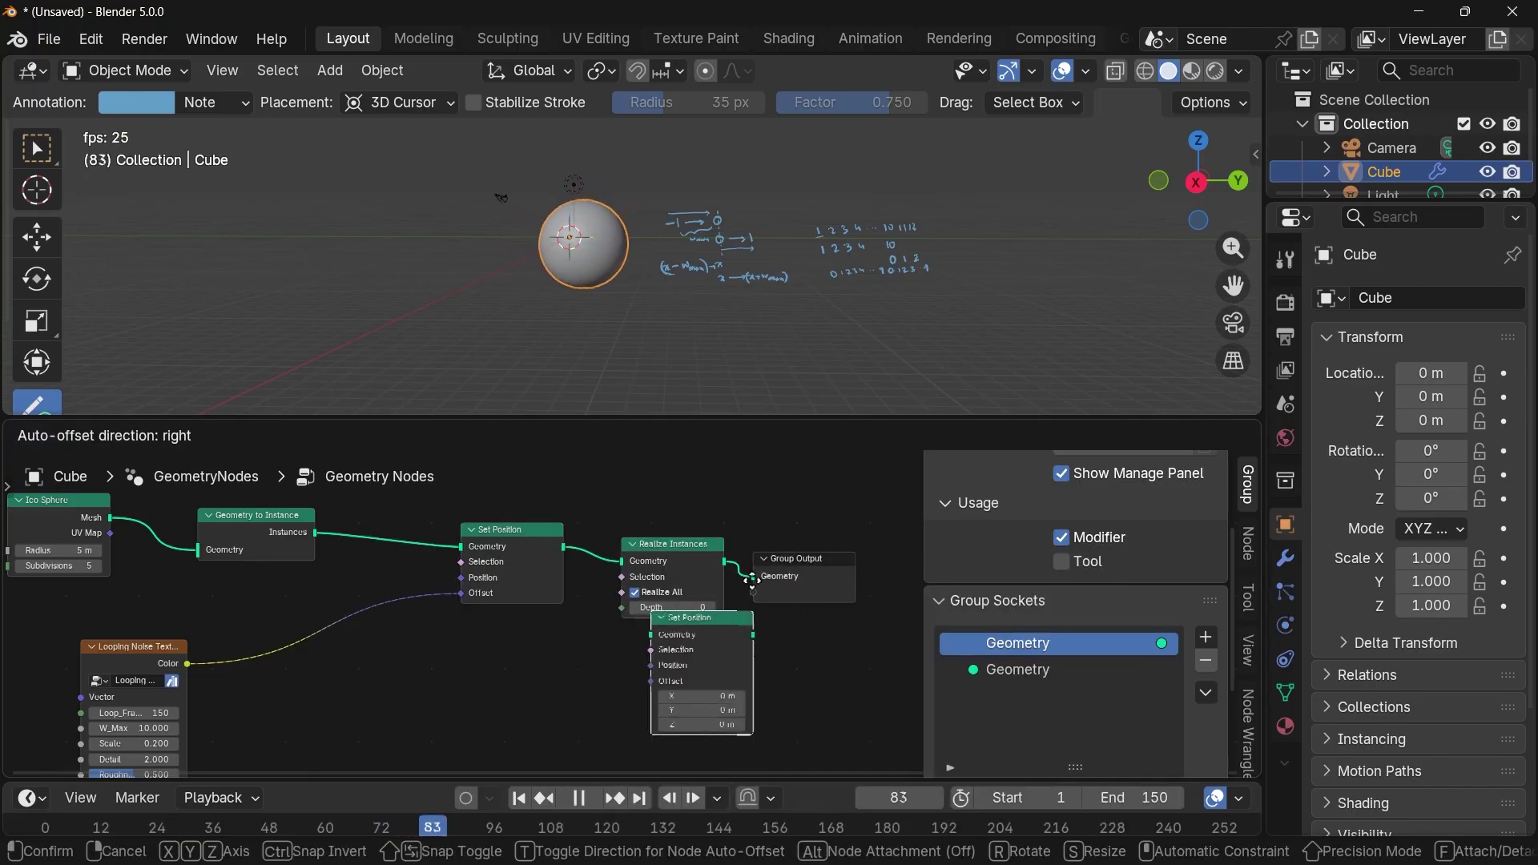
click(818, 551)
click(160, 646)
key(shift+d)
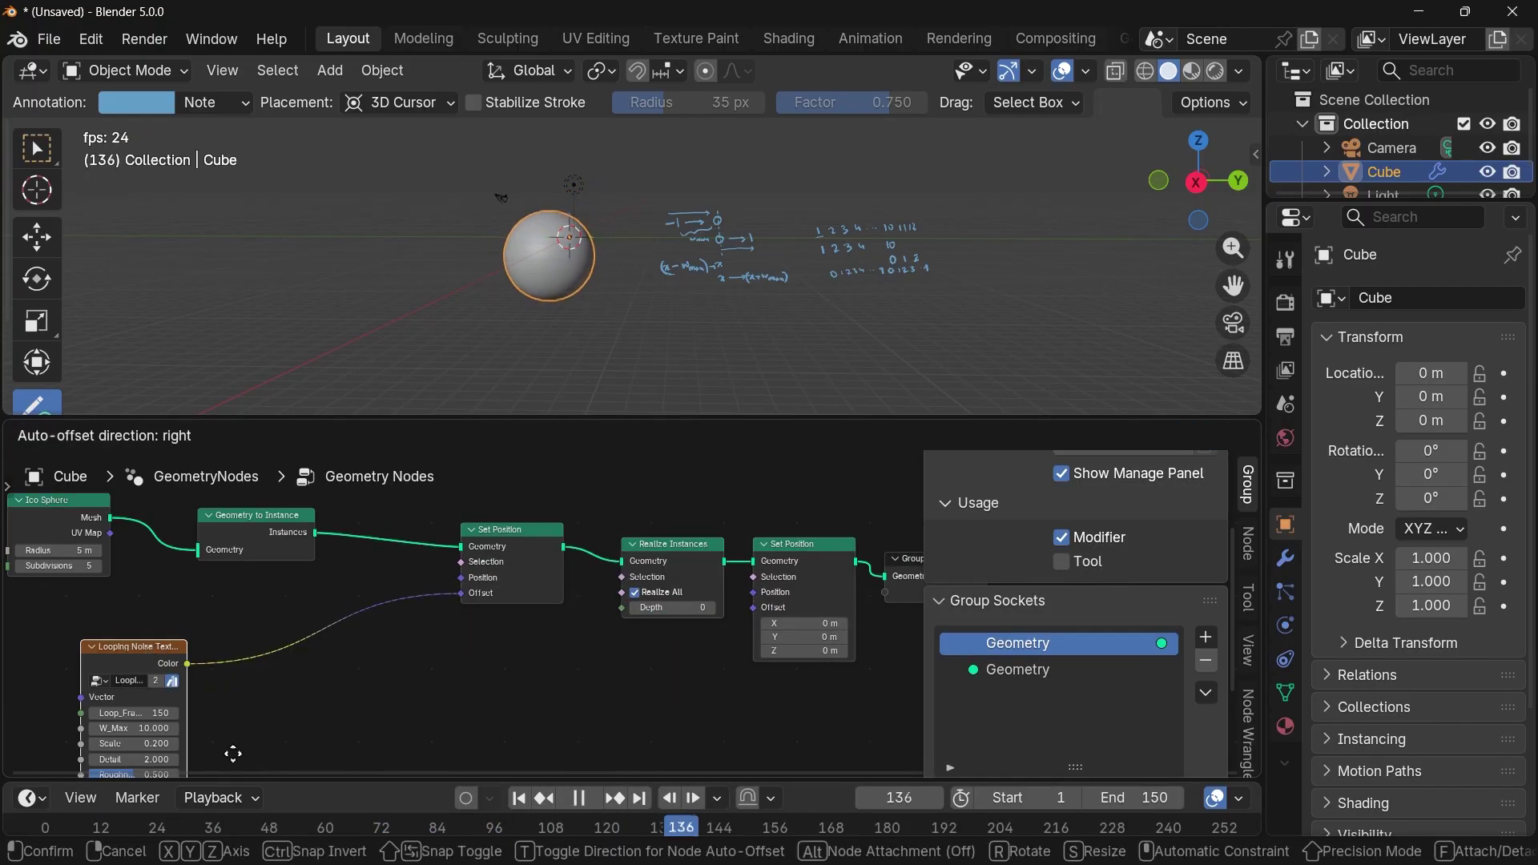
click(702, 596)
middle_drag(702, 596, 734, 500)
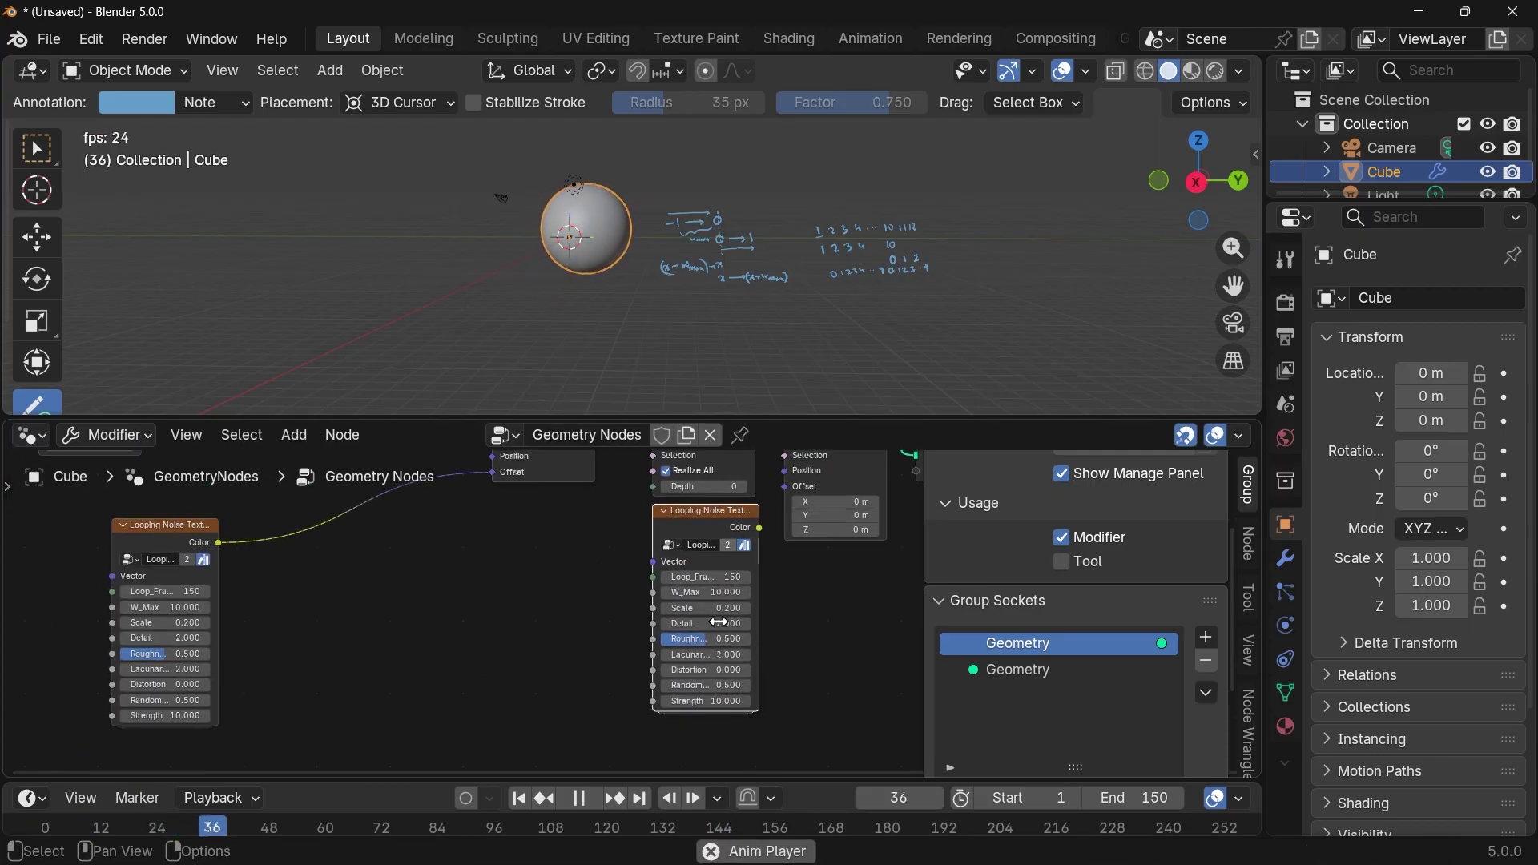
Set the copied Looping Noise Texture's Strength to 1 and link its Color to the second Set Position's Offset.
click(697, 700)
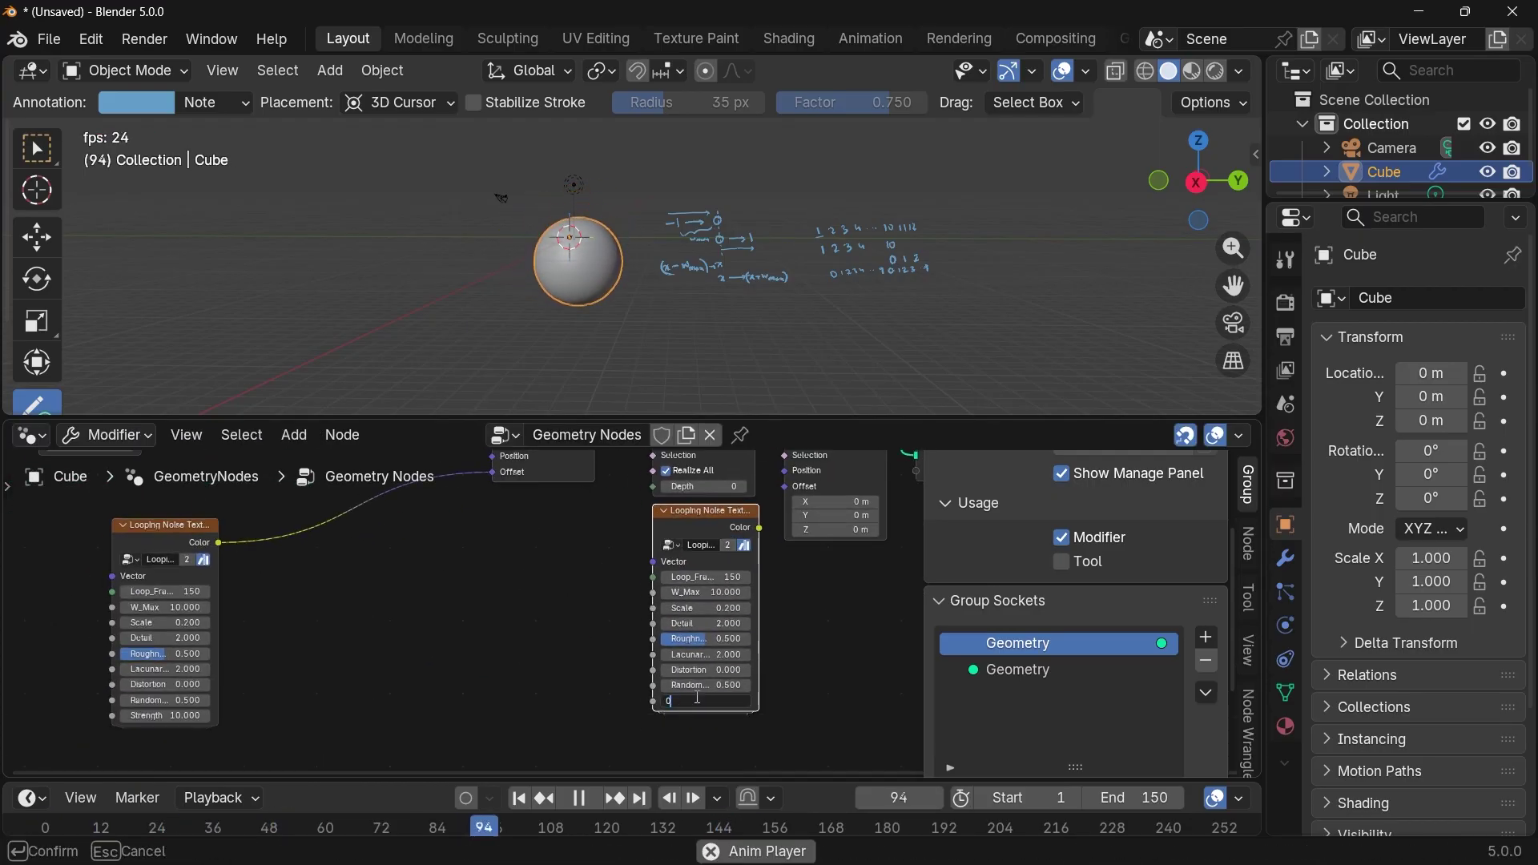
text(1)
key(Return)
middle_drag(805, 616, 803, 701)
drag(757, 612, 788, 573)
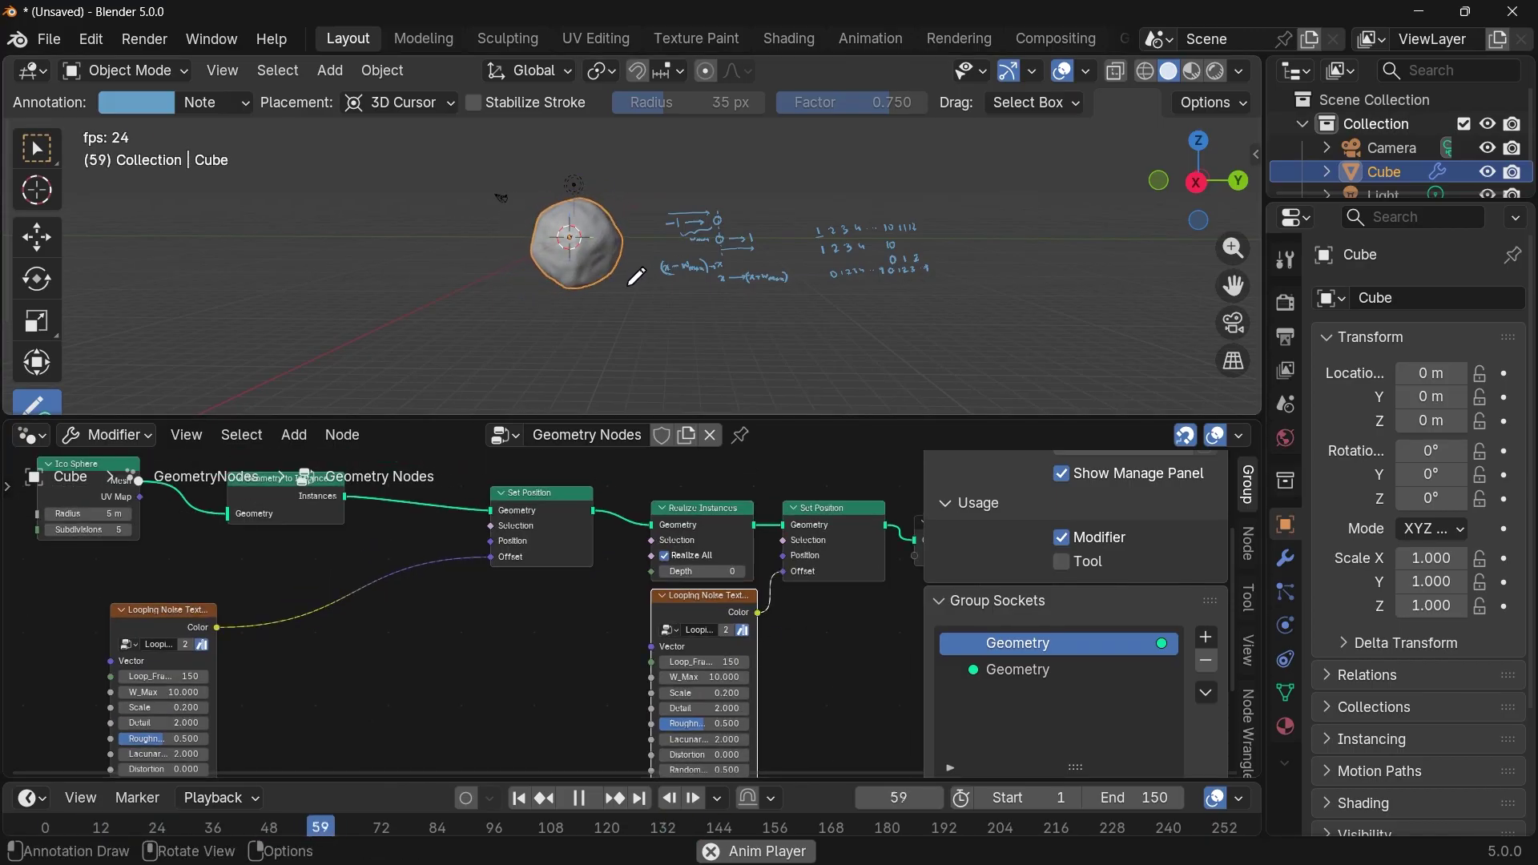
scroll(633, 276, up, 5)
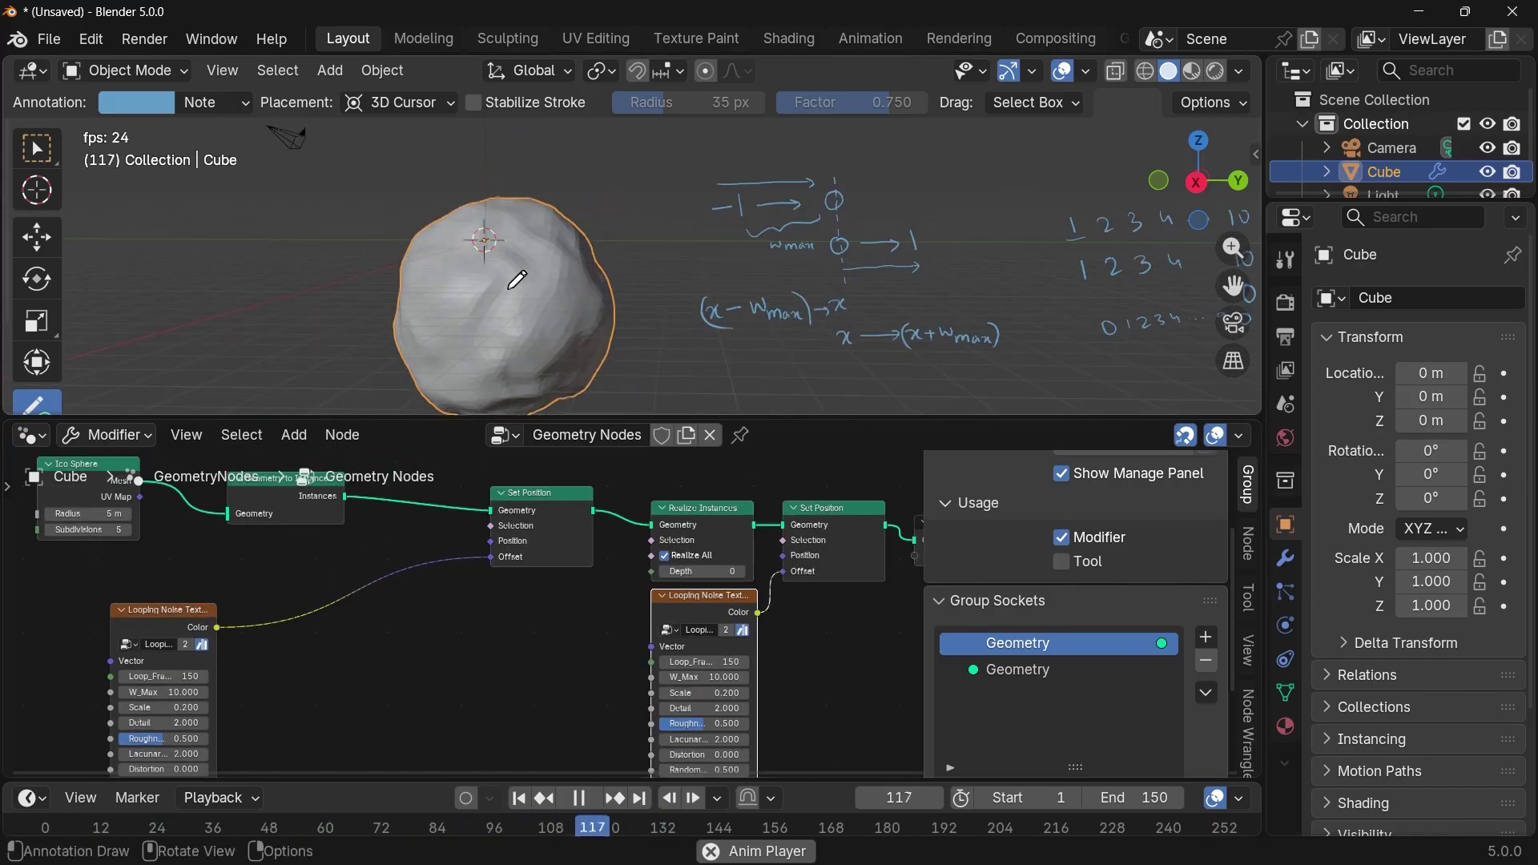
Set the copied Looping Noise Texture's Random value to 28.3 and check the displaced sphere from several angles.
middle_drag(725, 638, 738, 479)
click(721, 627)
click(804, 631)
drag(722, 611, 840, 611)
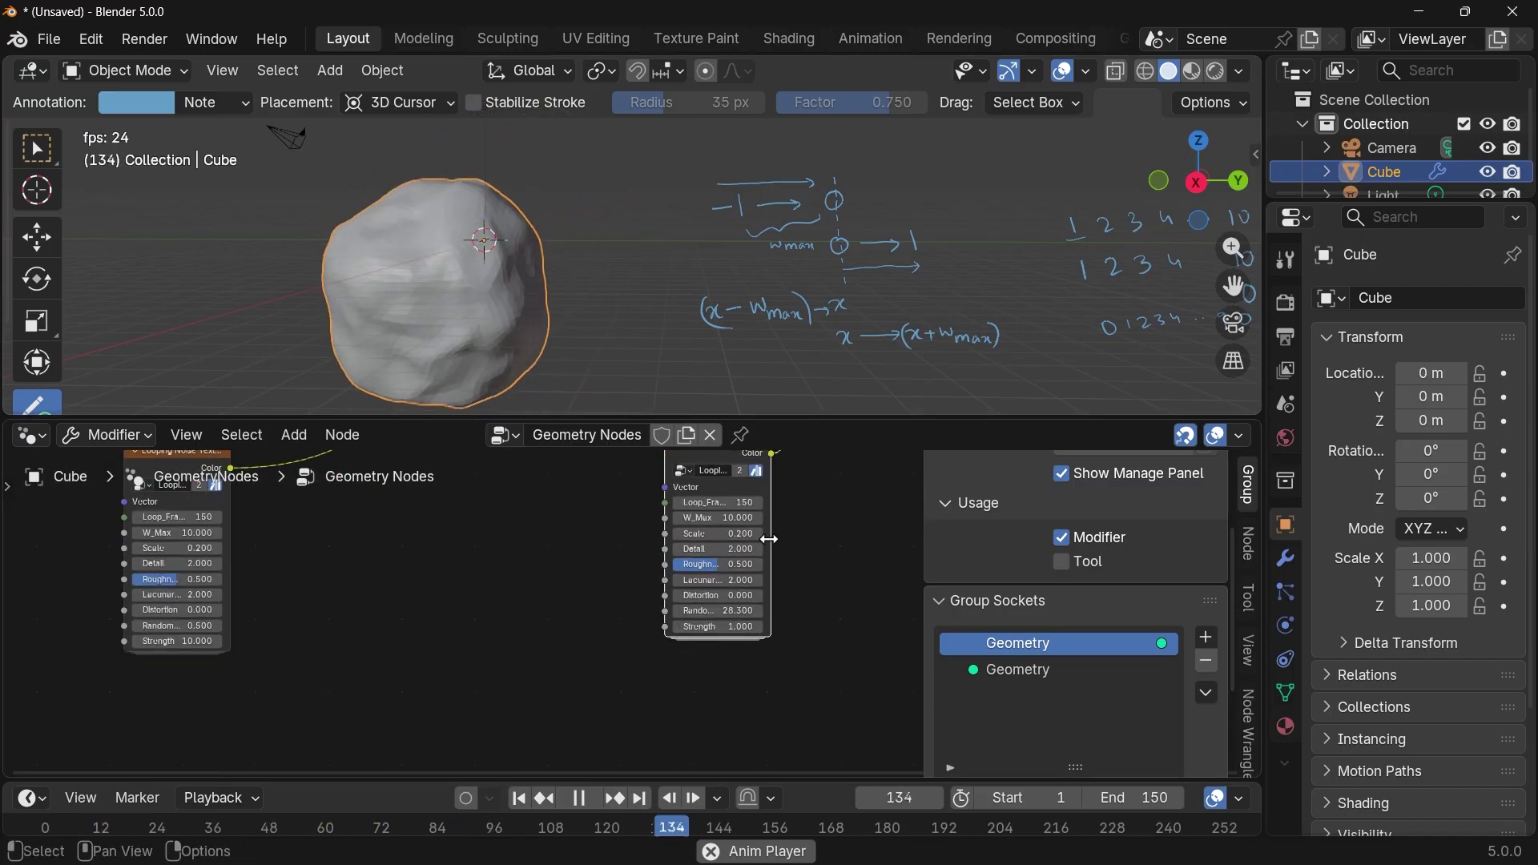
mouse_move(617, 257)
middle_down()
mouse_move(738, 281)
mouse_move(830, 270)
mouse_move(809, 267)
middle_up()
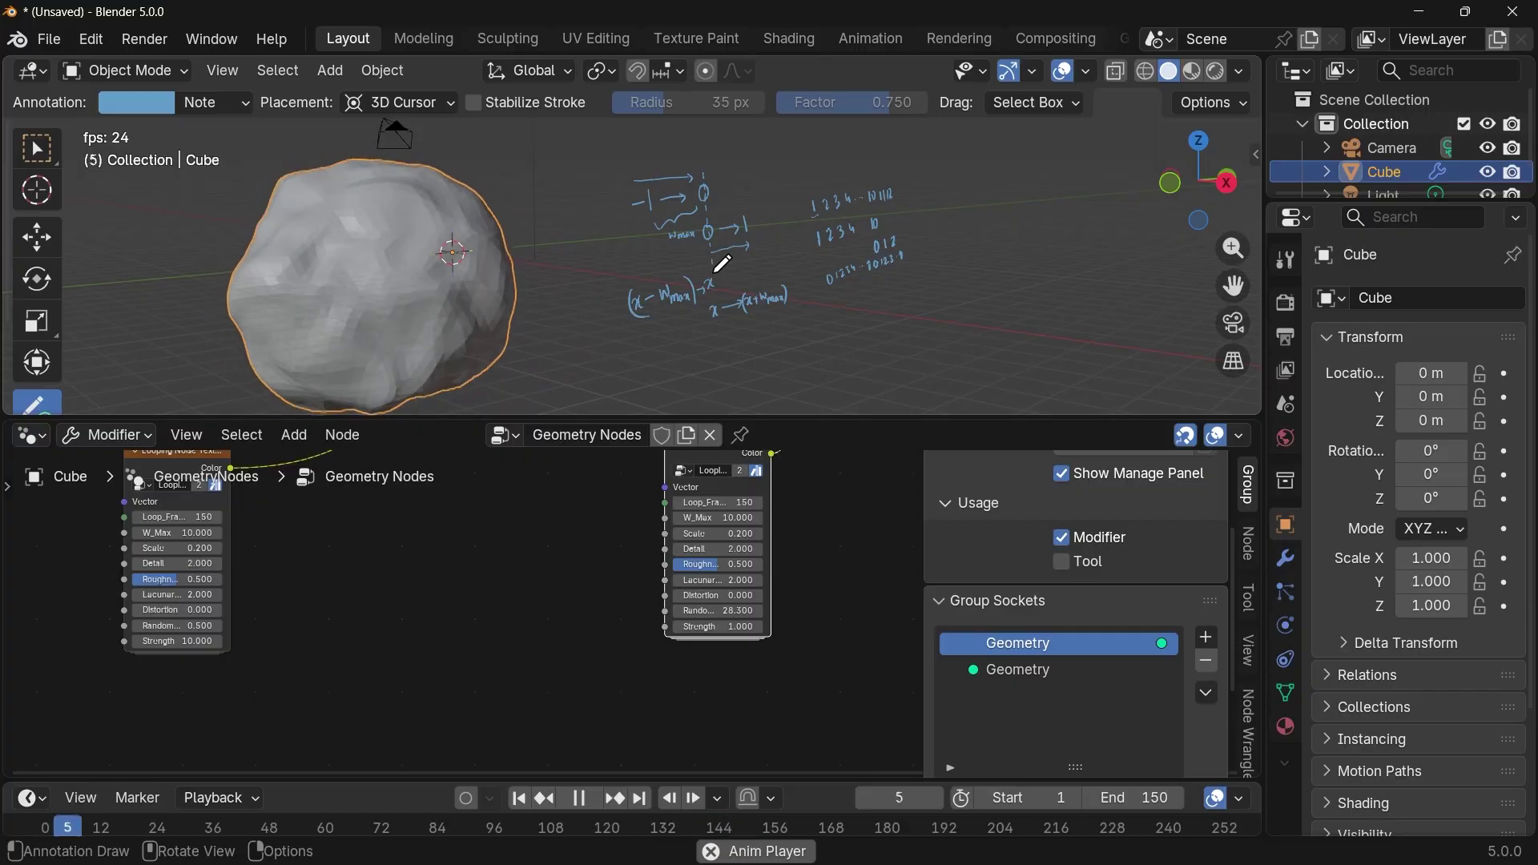
middle_drag(722, 264, 608, 254)
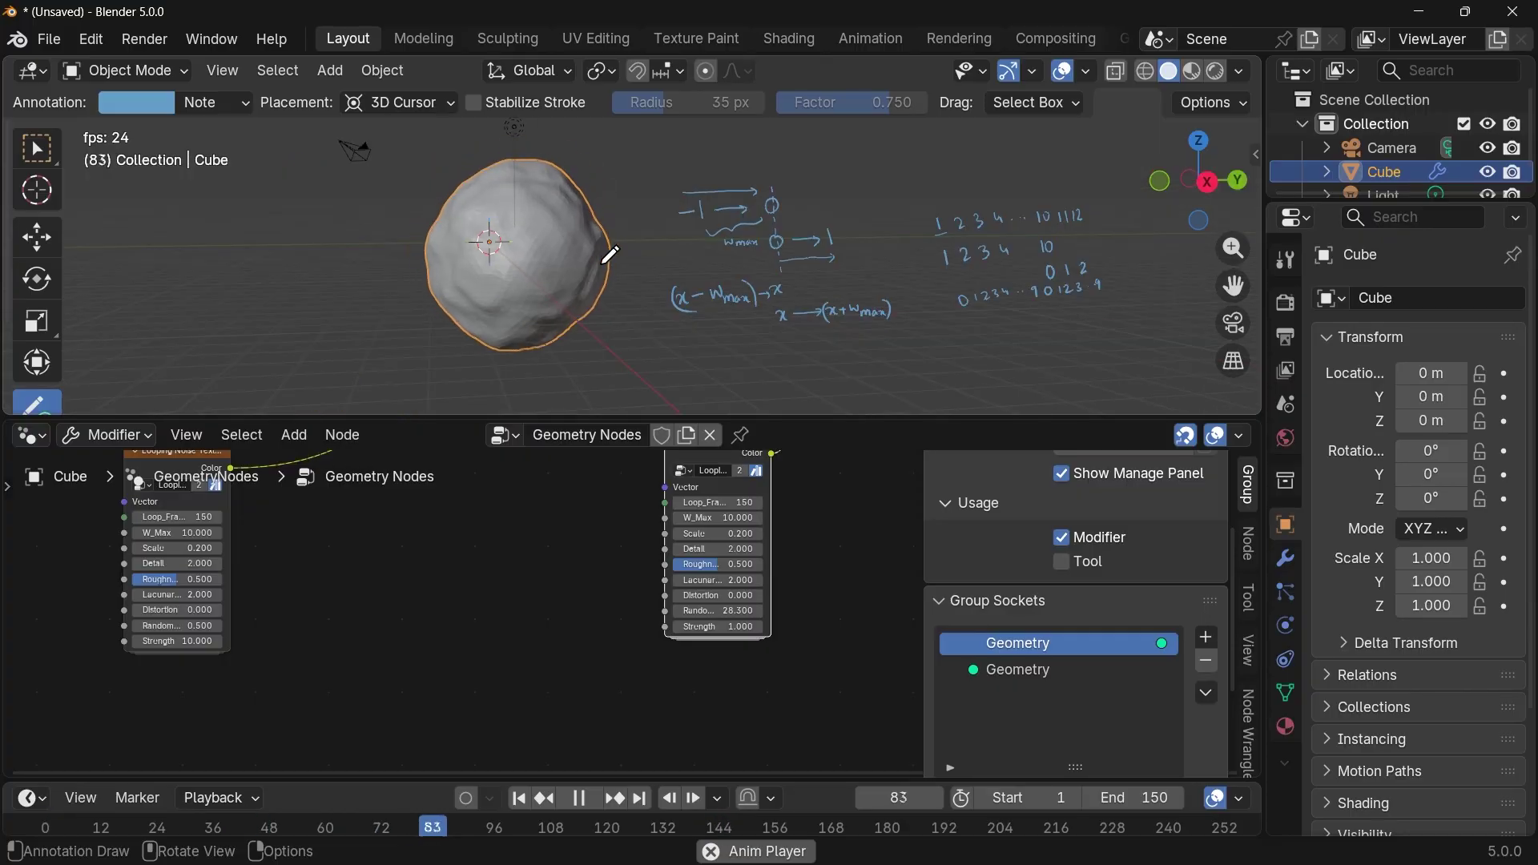
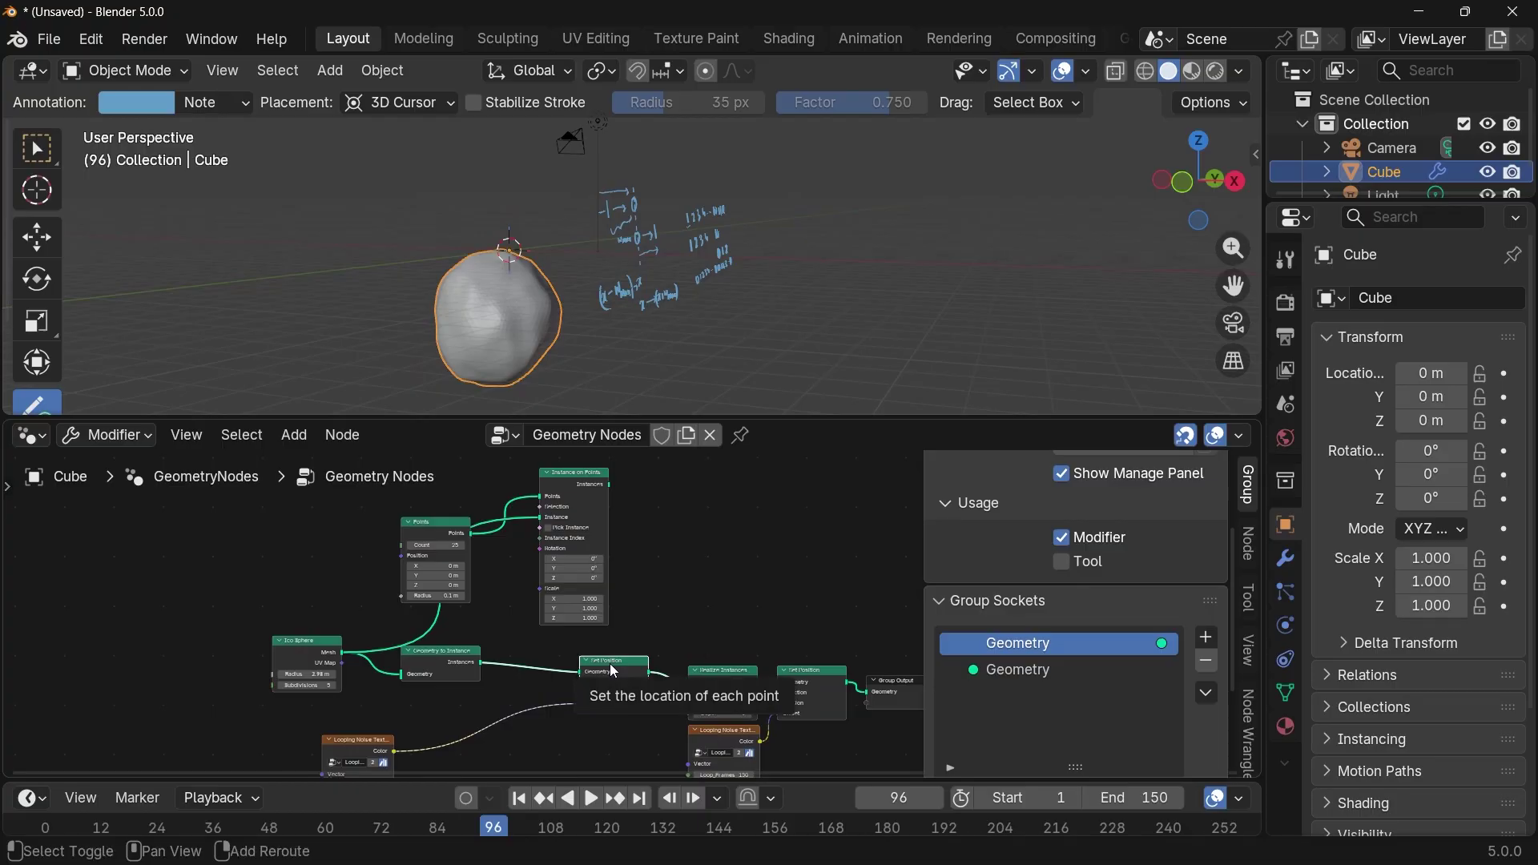
Add a duplicate Set Position after Instance on Points, link the first noise Color to its Offset, and connect its Geometry to Group Output.
key(shift+d)
click(680, 522)
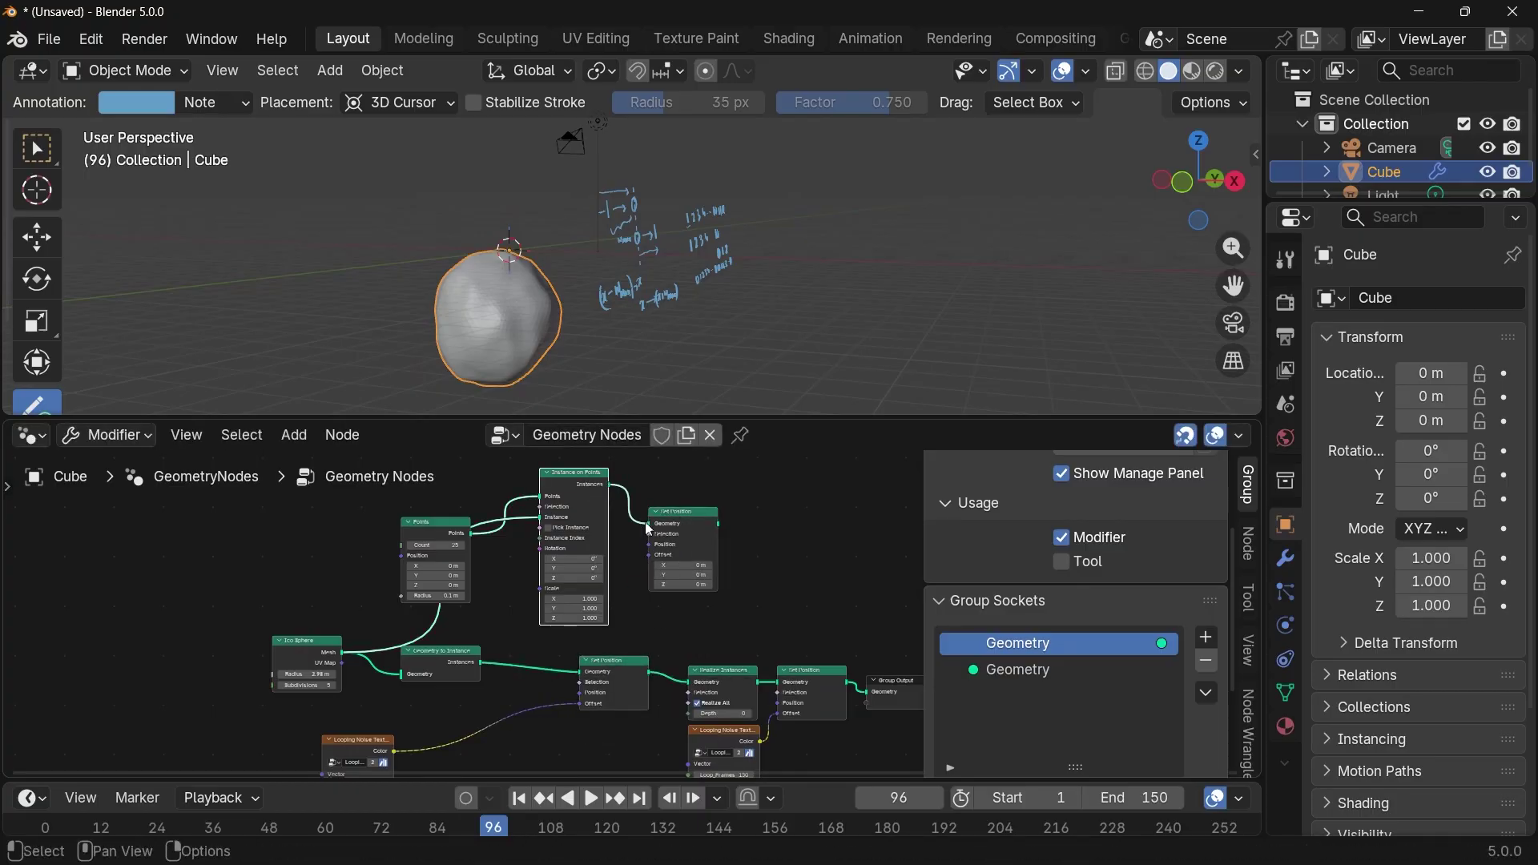
drag(409, 759, 624, 628)
drag(660, 538, 718, 536)
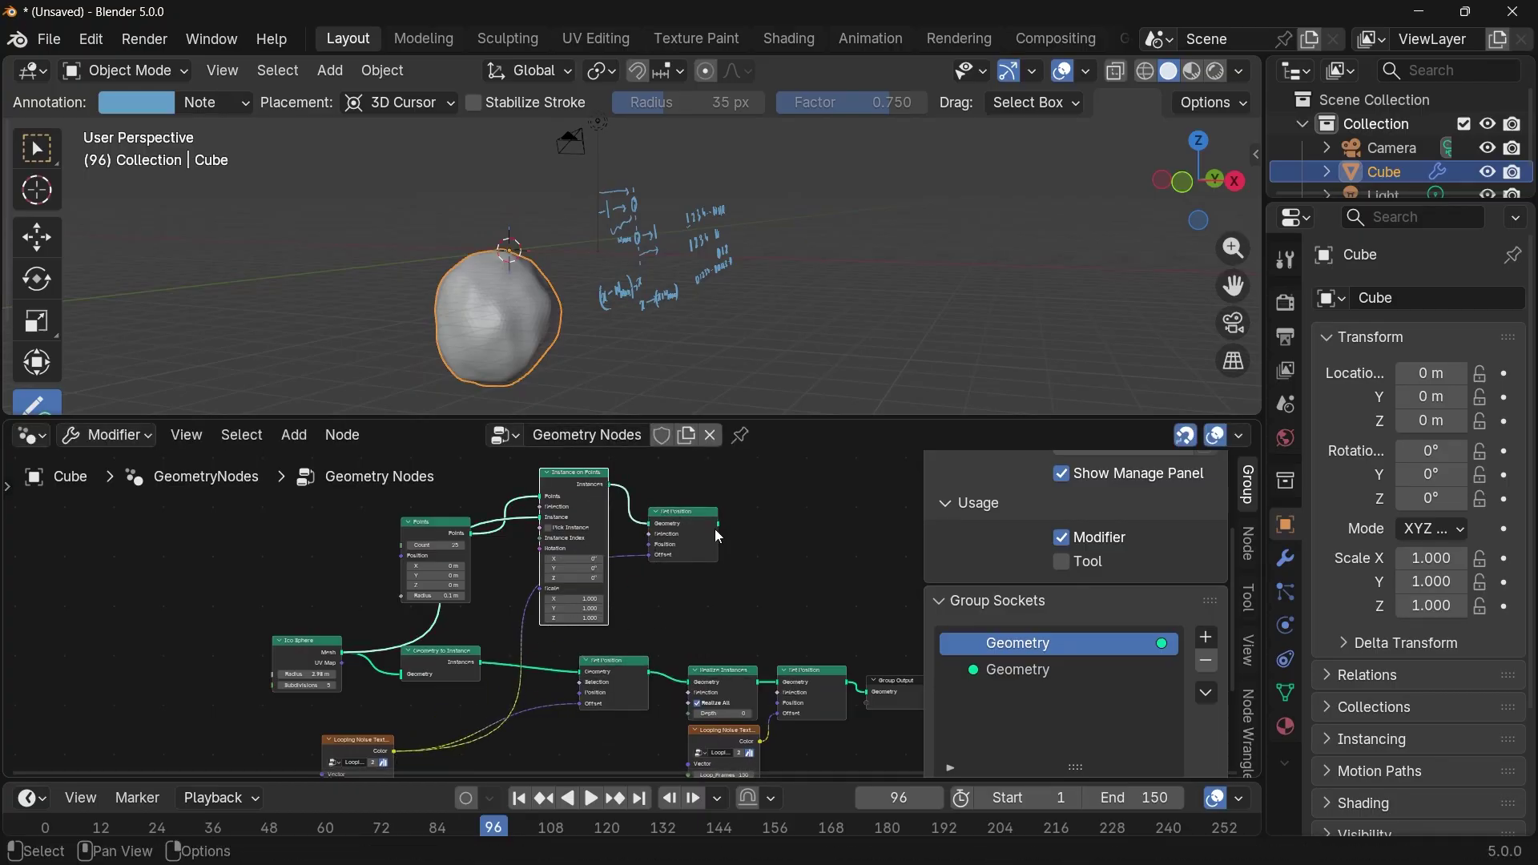
drag(857, 708, 857, 689)
Play the animation from another angle to check how the spheres instanced on the points move, and stop it.
key(space)
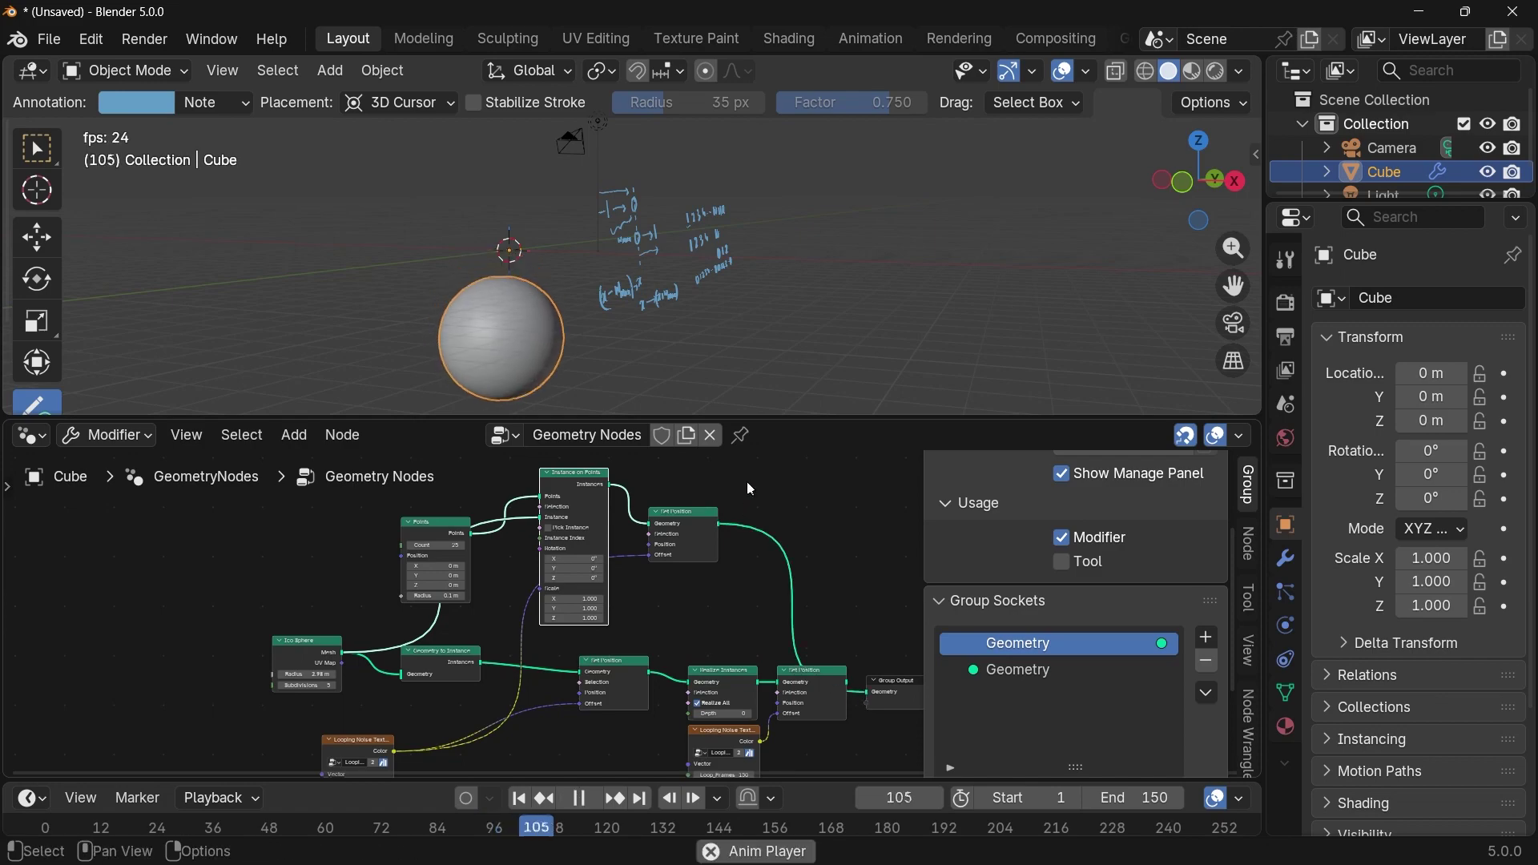
middle_drag(745, 321, 530, 323)
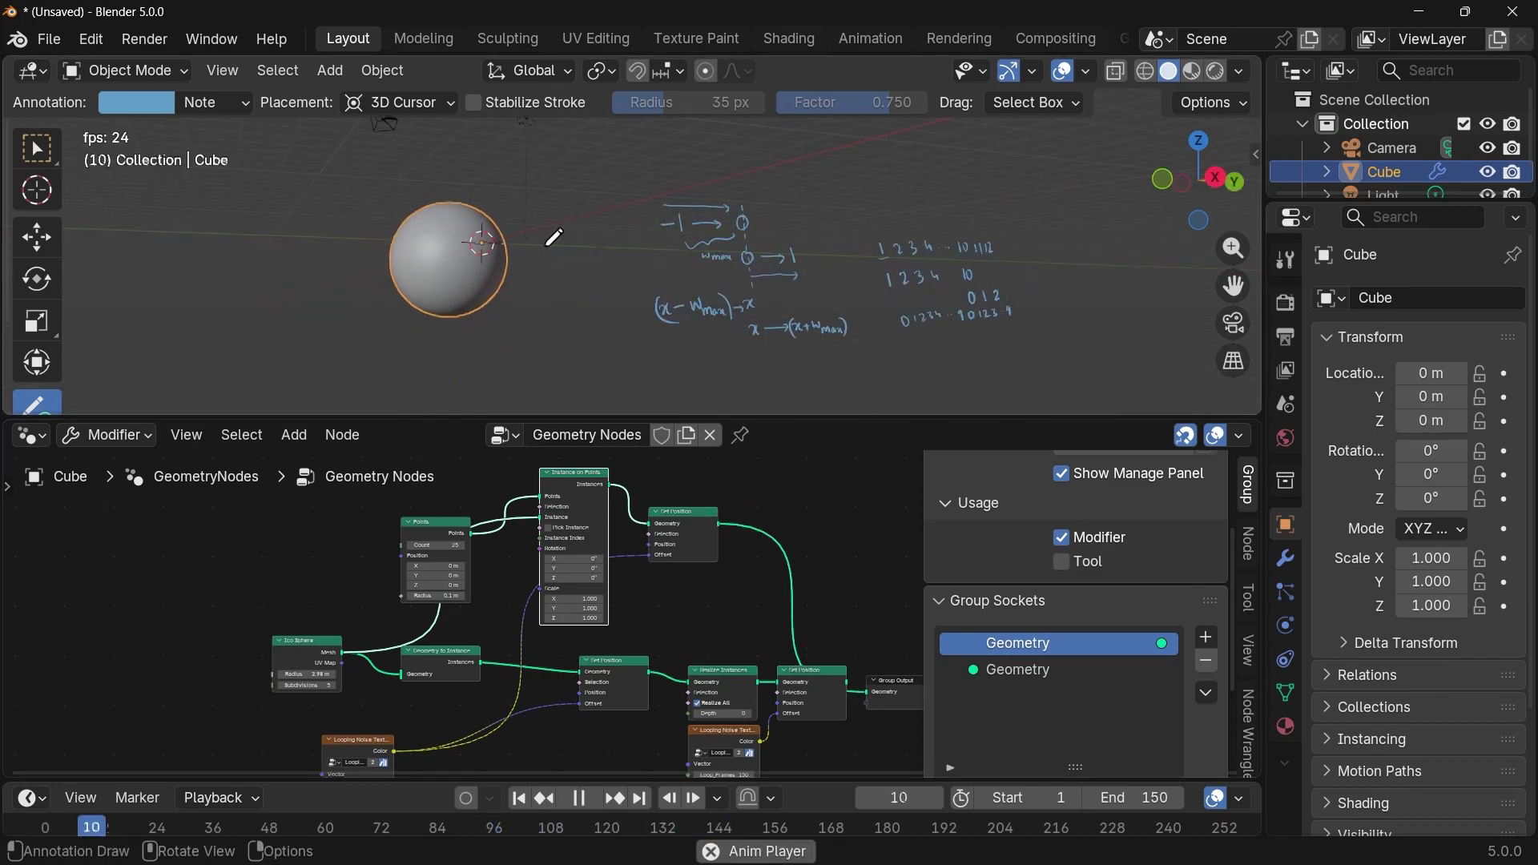
key(space)
key(space)
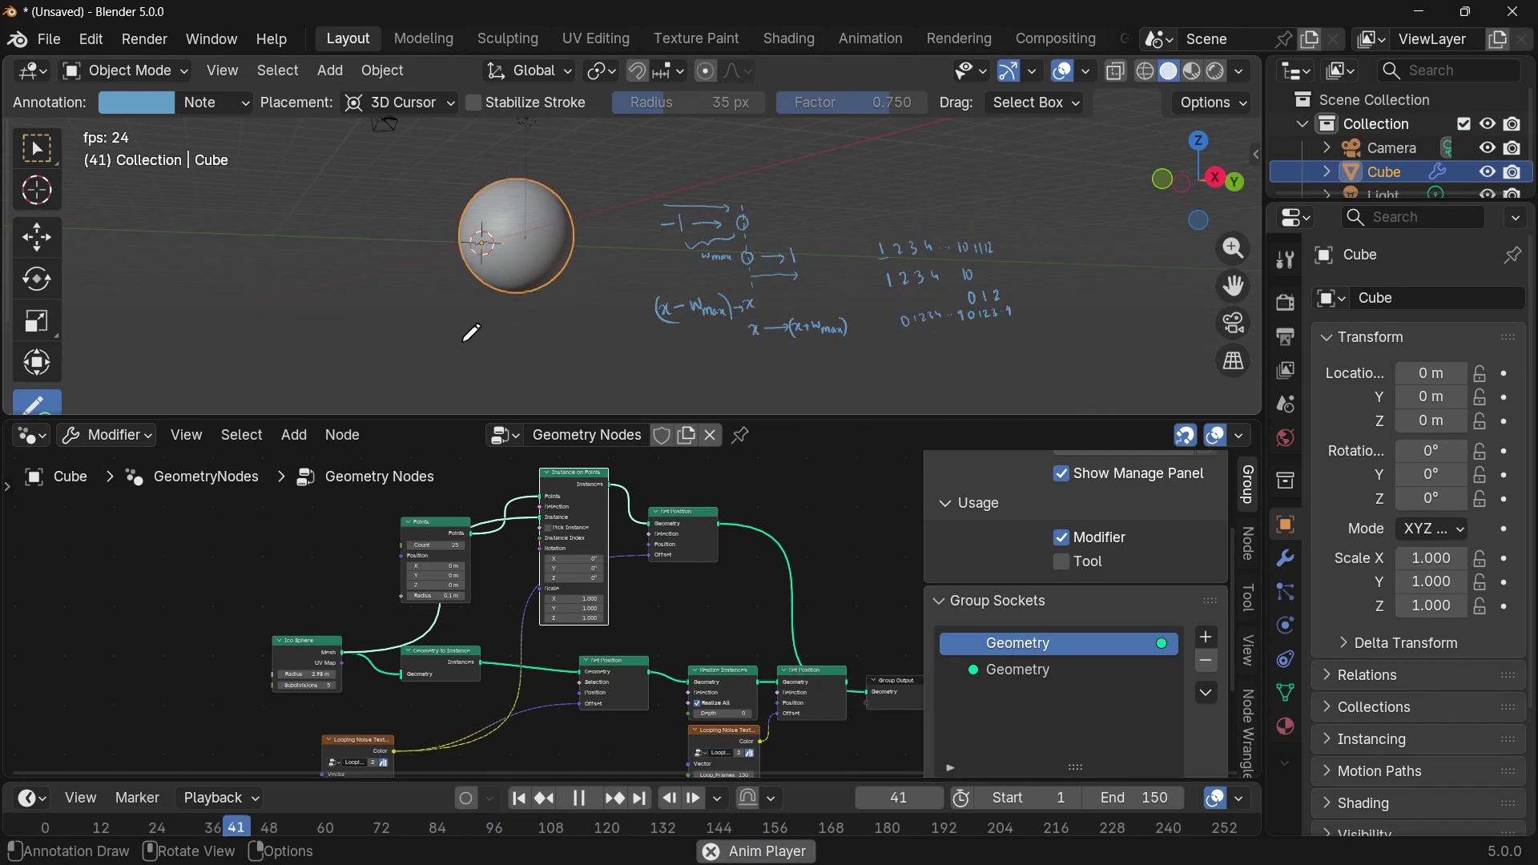
scroll(522, 595, up, 2)
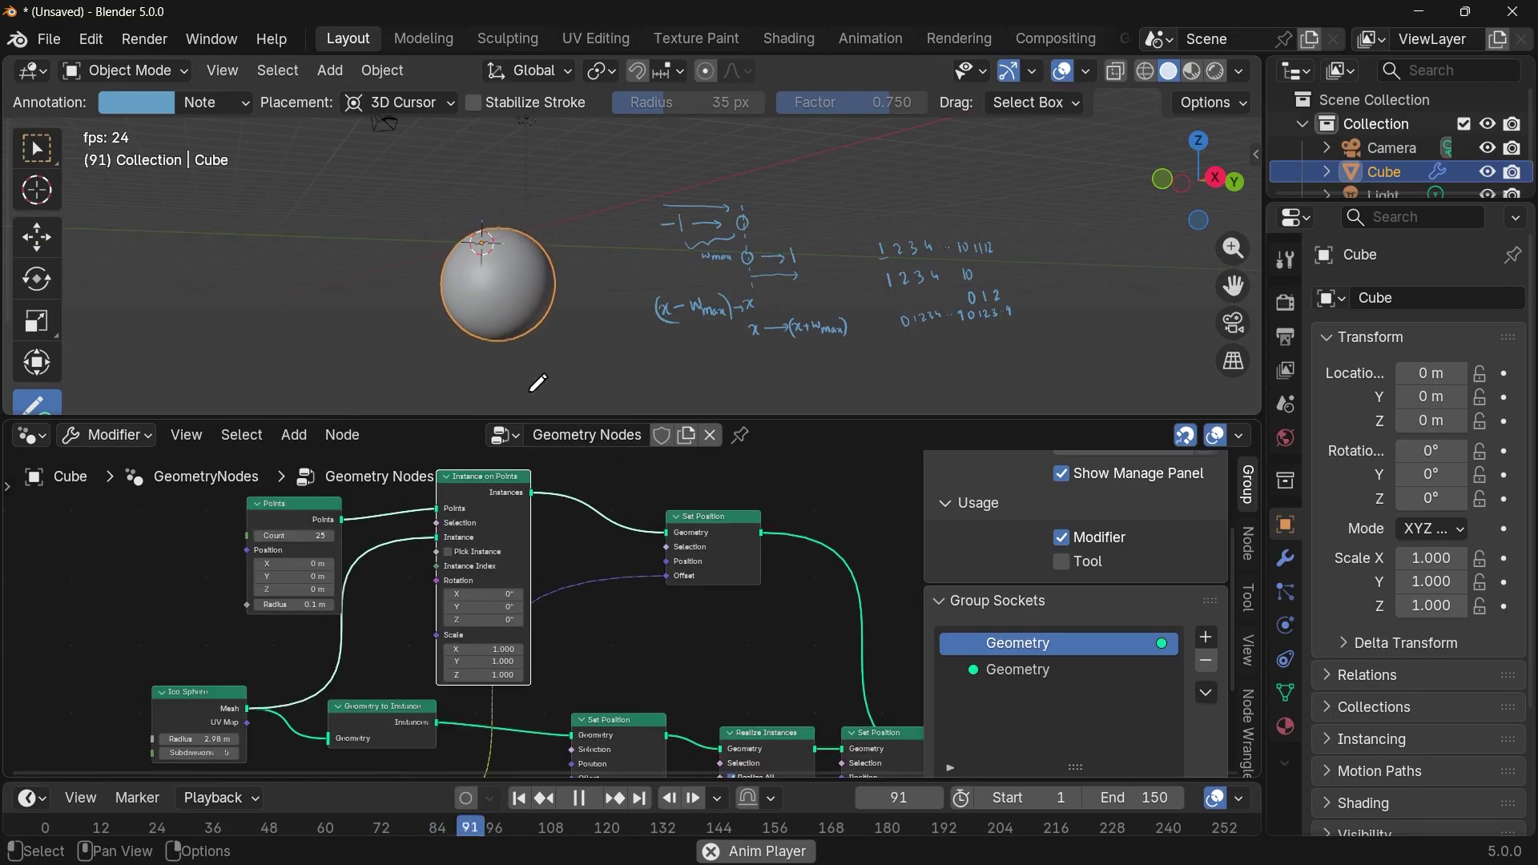
key(space)
Inspect the settings of the first Looping Noise Texture that drives the instances, leaving the node expanded.
middle_drag(500, 588, 808, 605)
click(535, 517)
scroll(490, 596, up, 1)
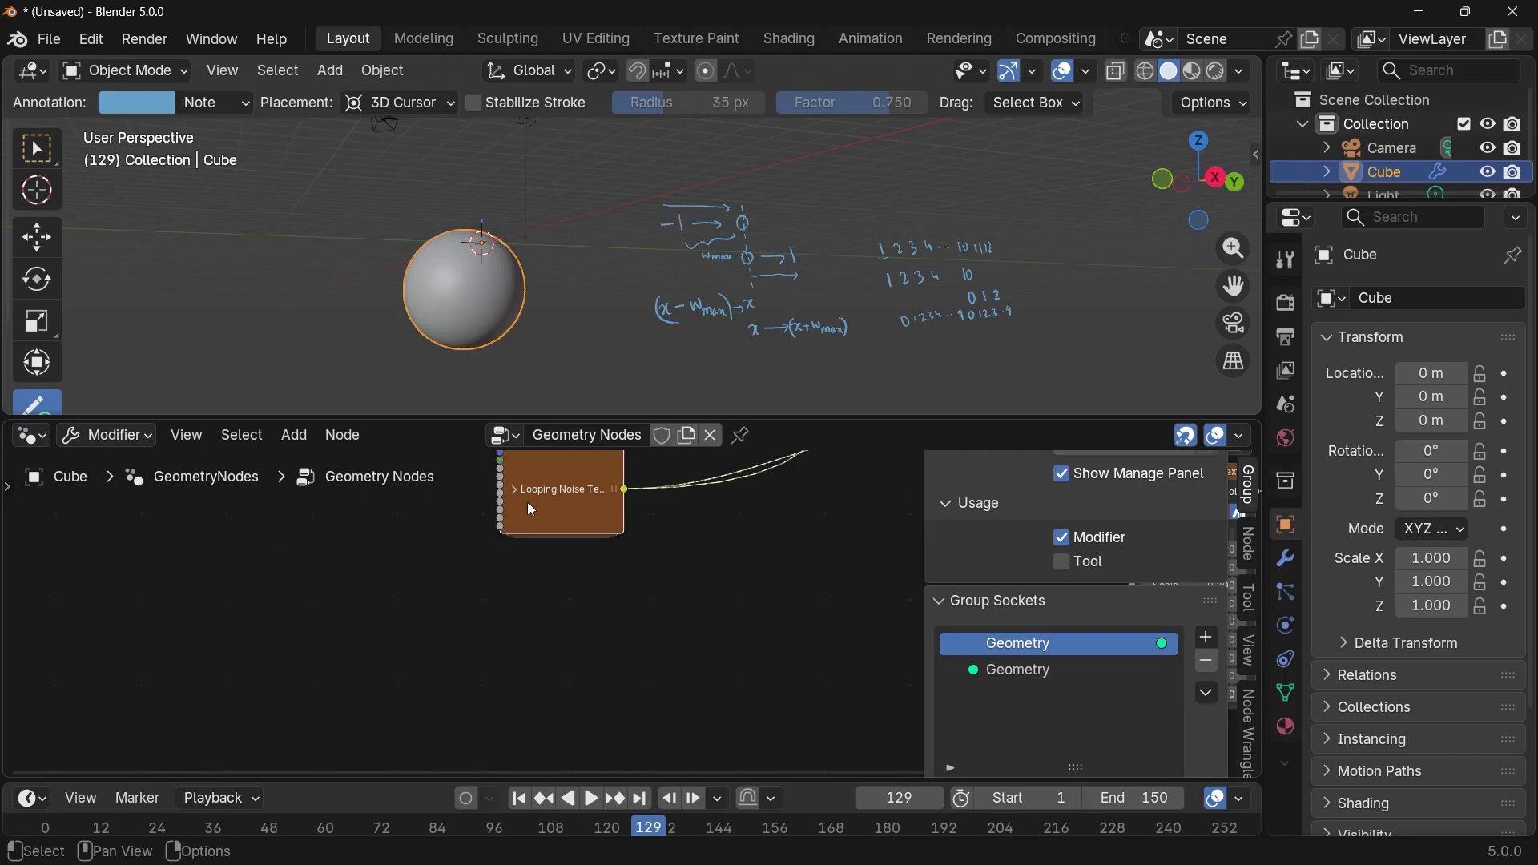
key(h)
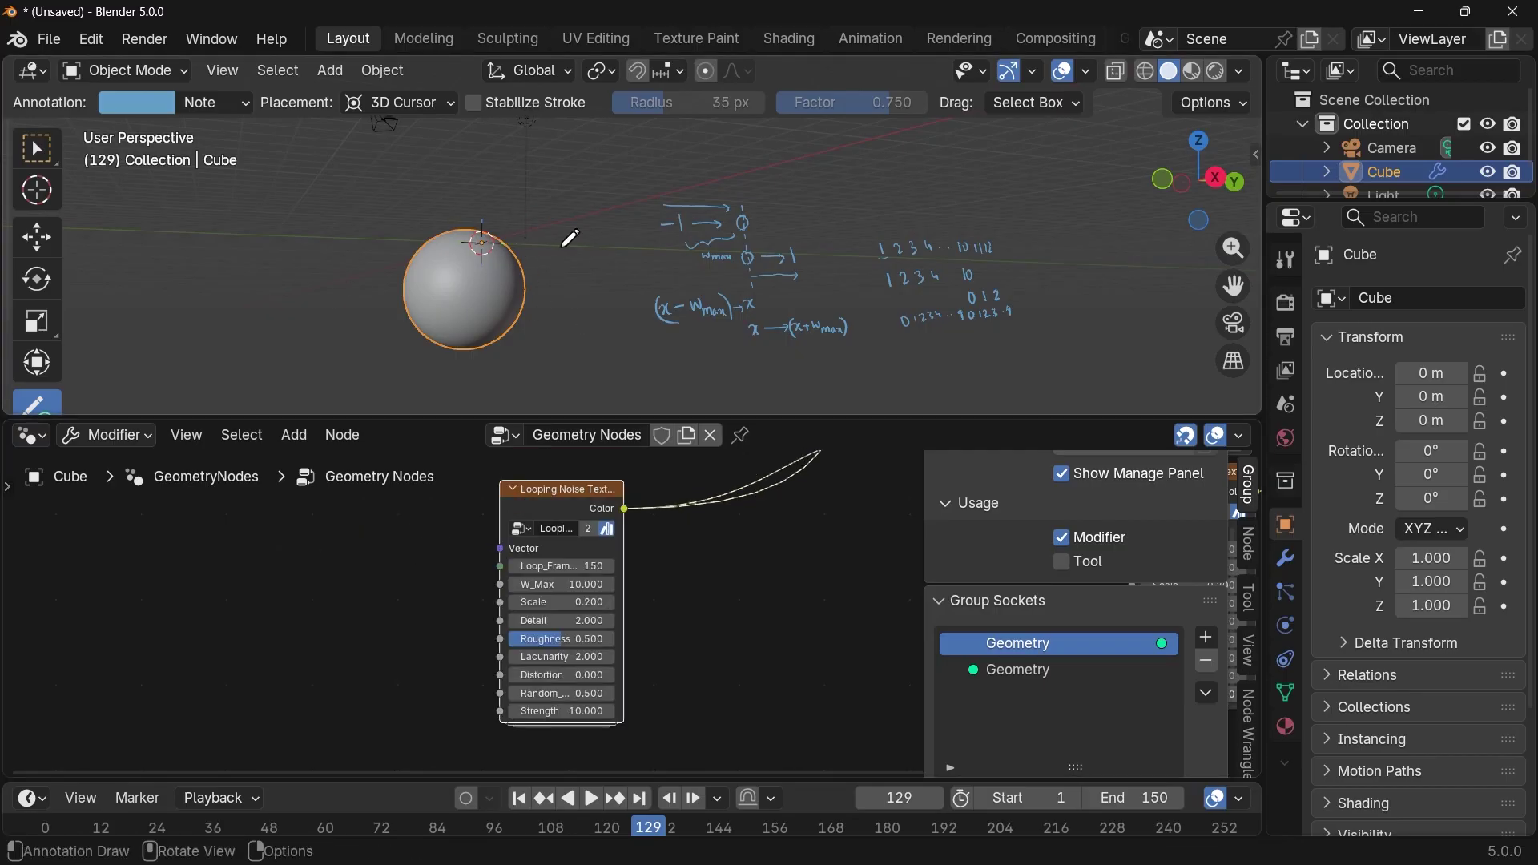
Move the Points node farther away from Instance on Points to make room between them.
middle_drag(612, 546, 718, 505)
scroll(718, 504, down, 5)
scroll(658, 563, up, 3)
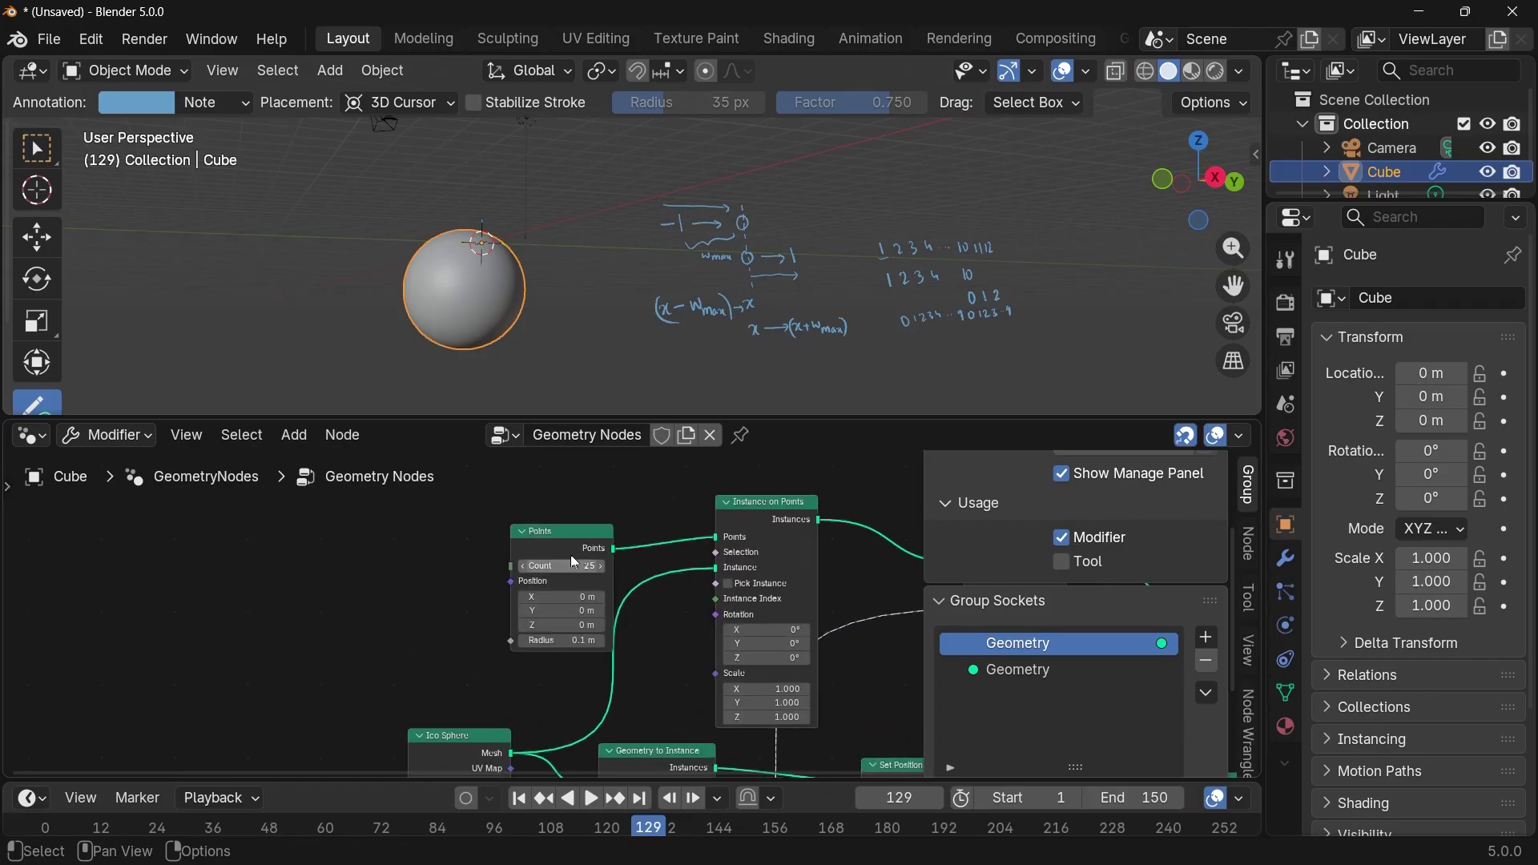
drag(574, 561, 471, 510)
key(shift+a)
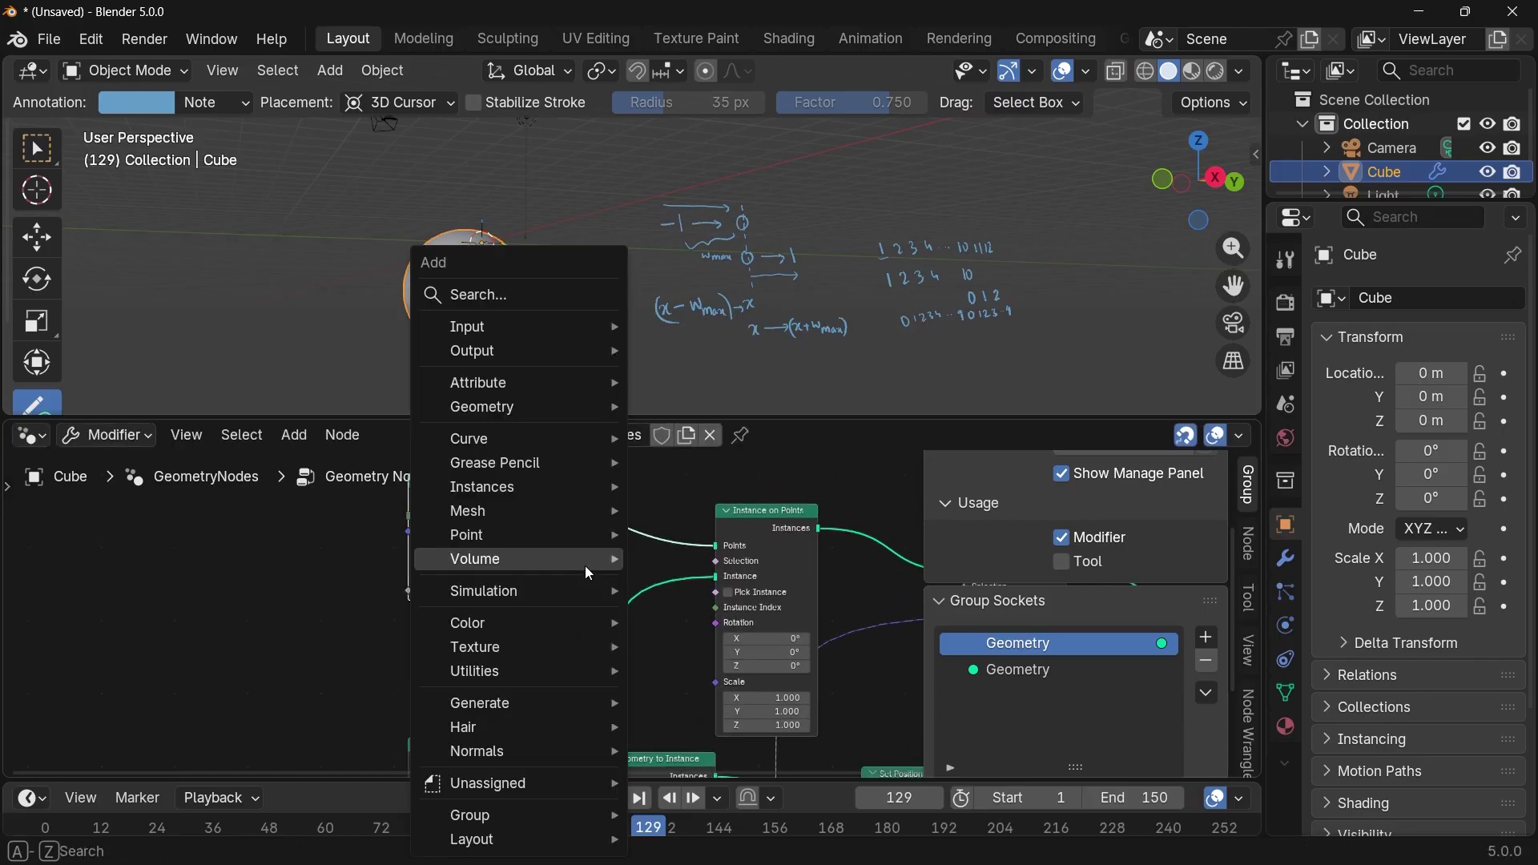
text(set)
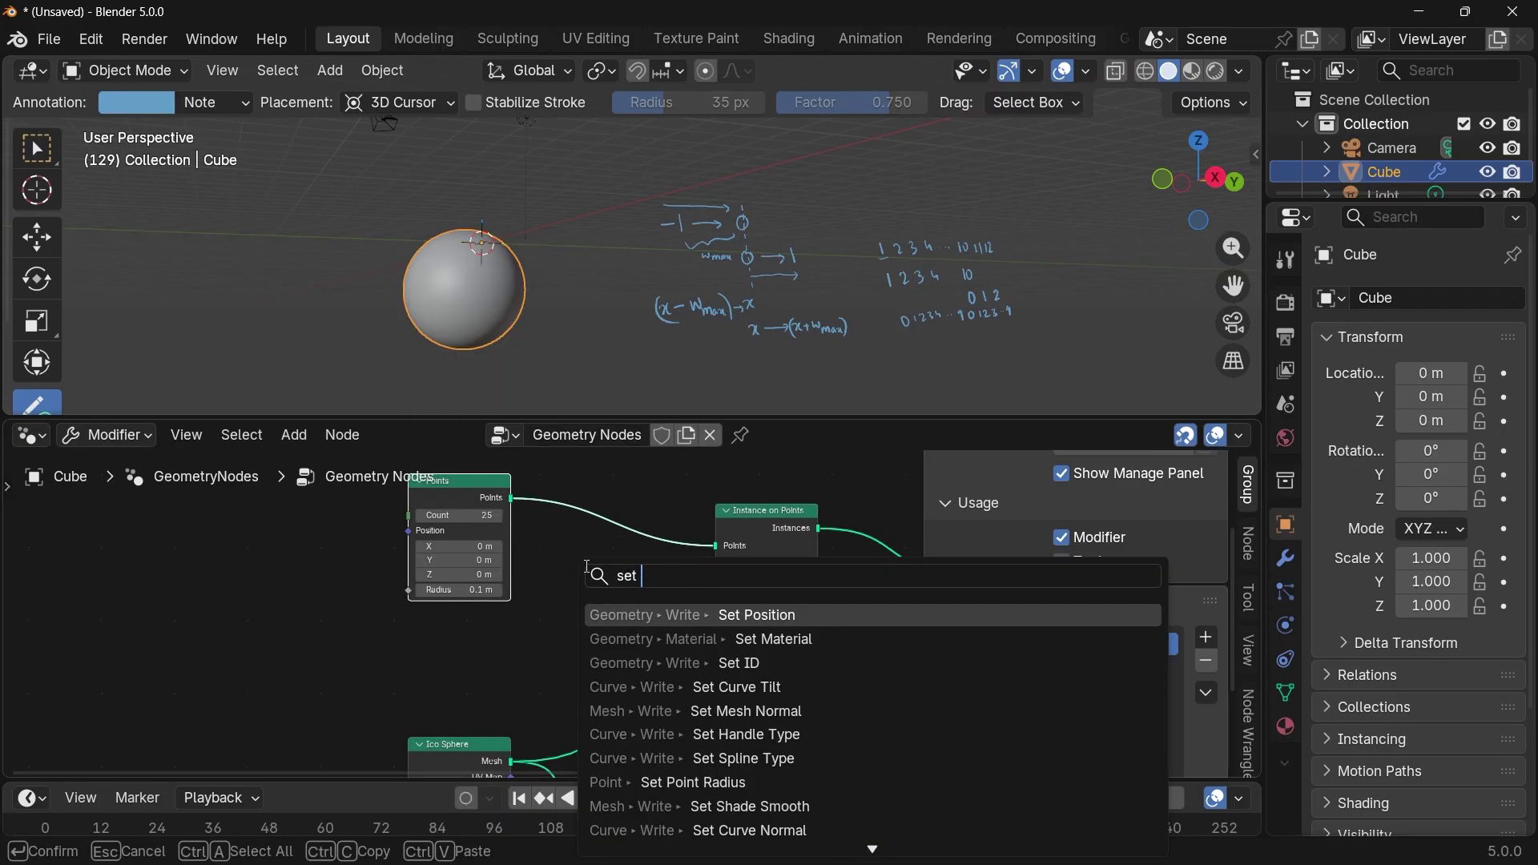
key(Escape)
Duplicate the upper Set Position node and insert the copy between Instance on Points and the original.
scroll(684, 535, down, 5)
middle_drag(684, 535, 545, 517)
click(766, 573)
scroll(788, 612, up, 3)
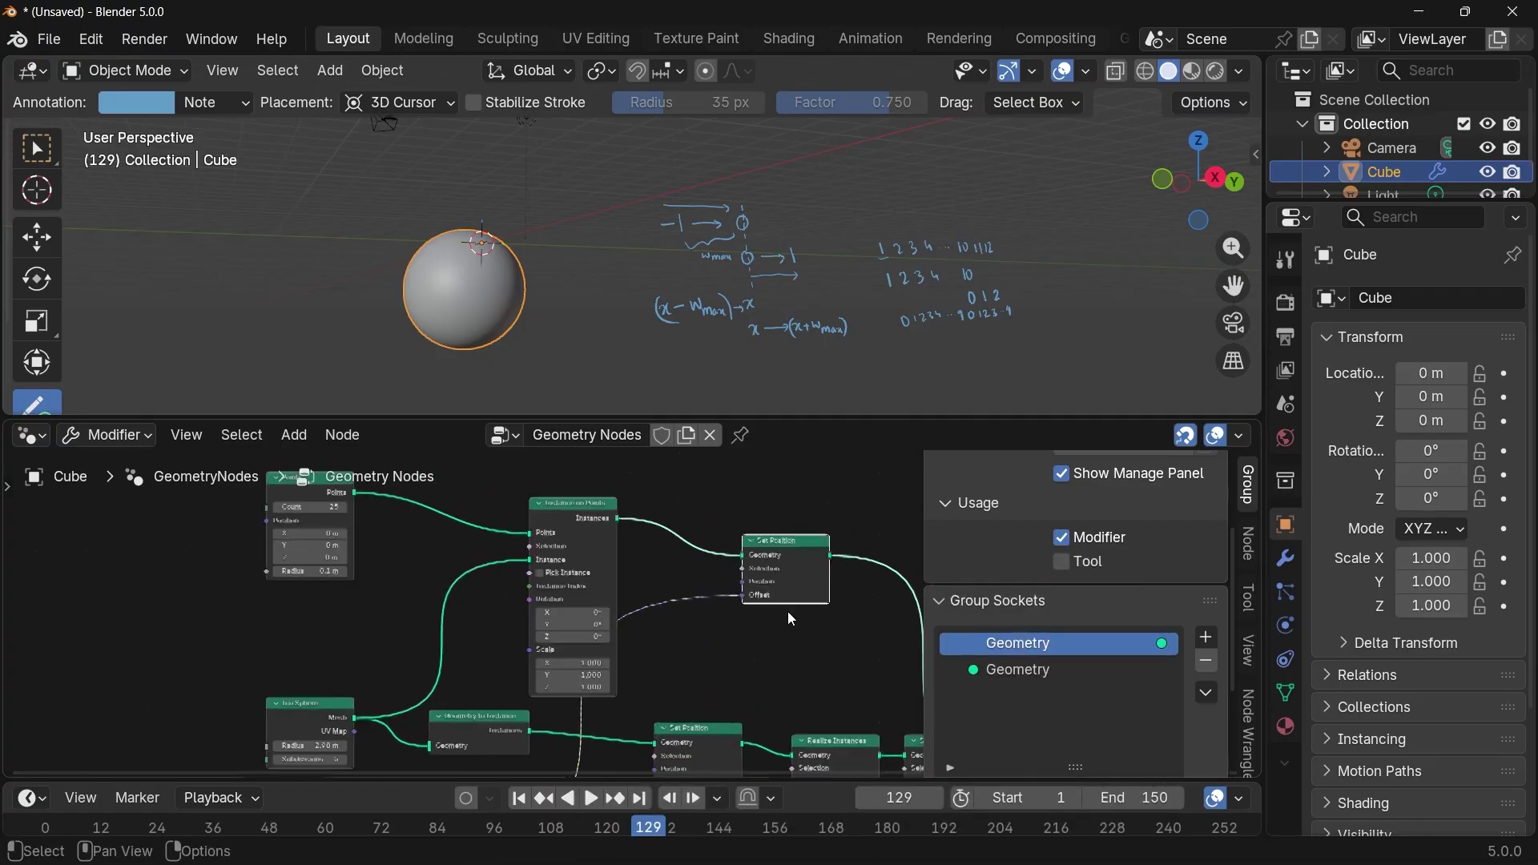
scroll(788, 612, up, 1)
key(shift+d)
click(638, 535)
middle_drag(638, 536, 705, 642)
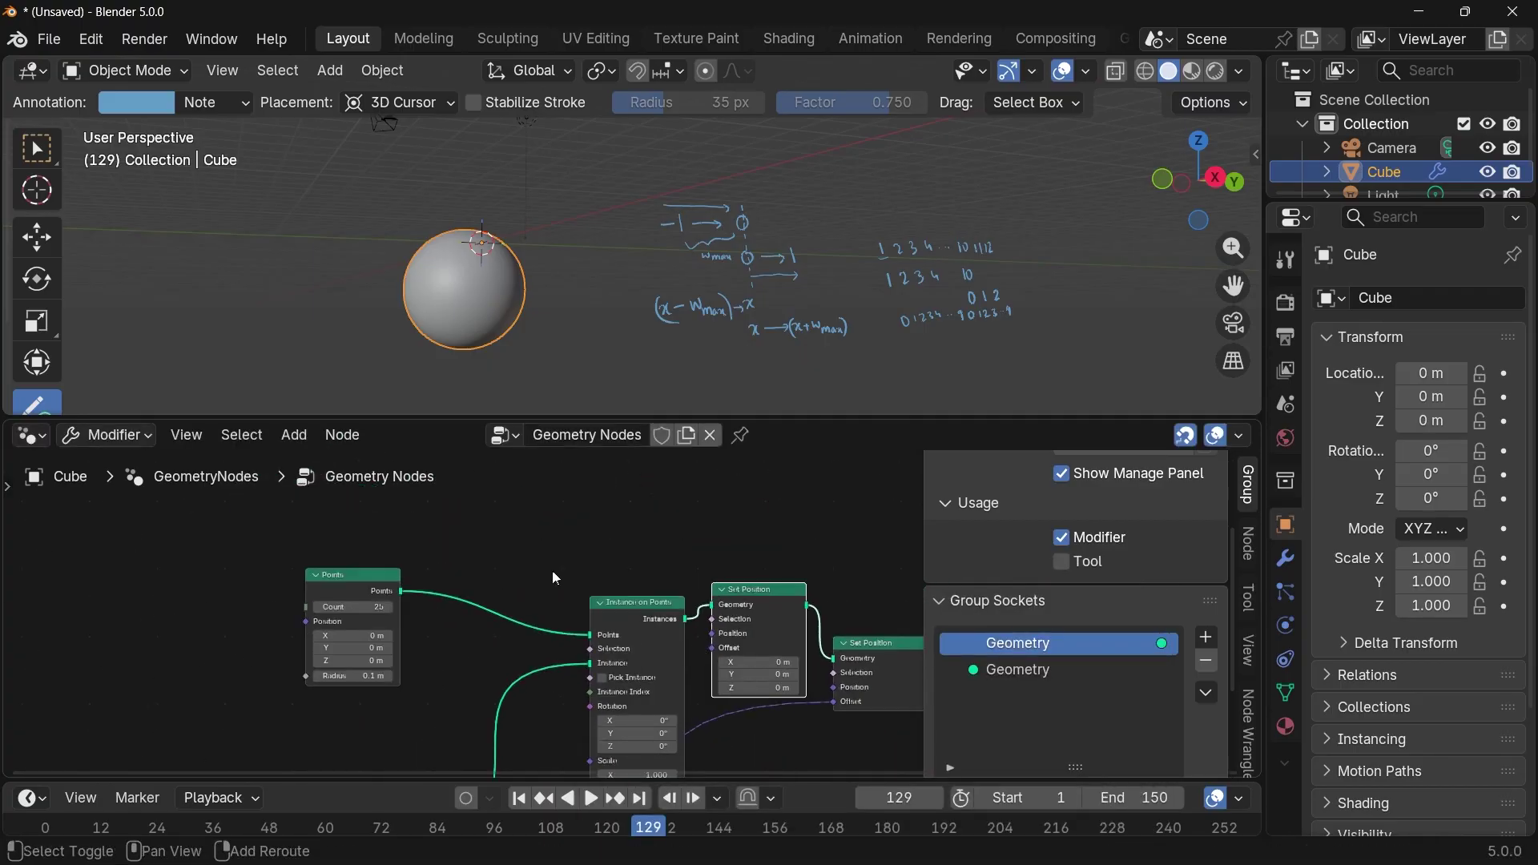
Add a Random Value node above Instance on Points and set its data type to Vector.
key(shift+a)
text(random)
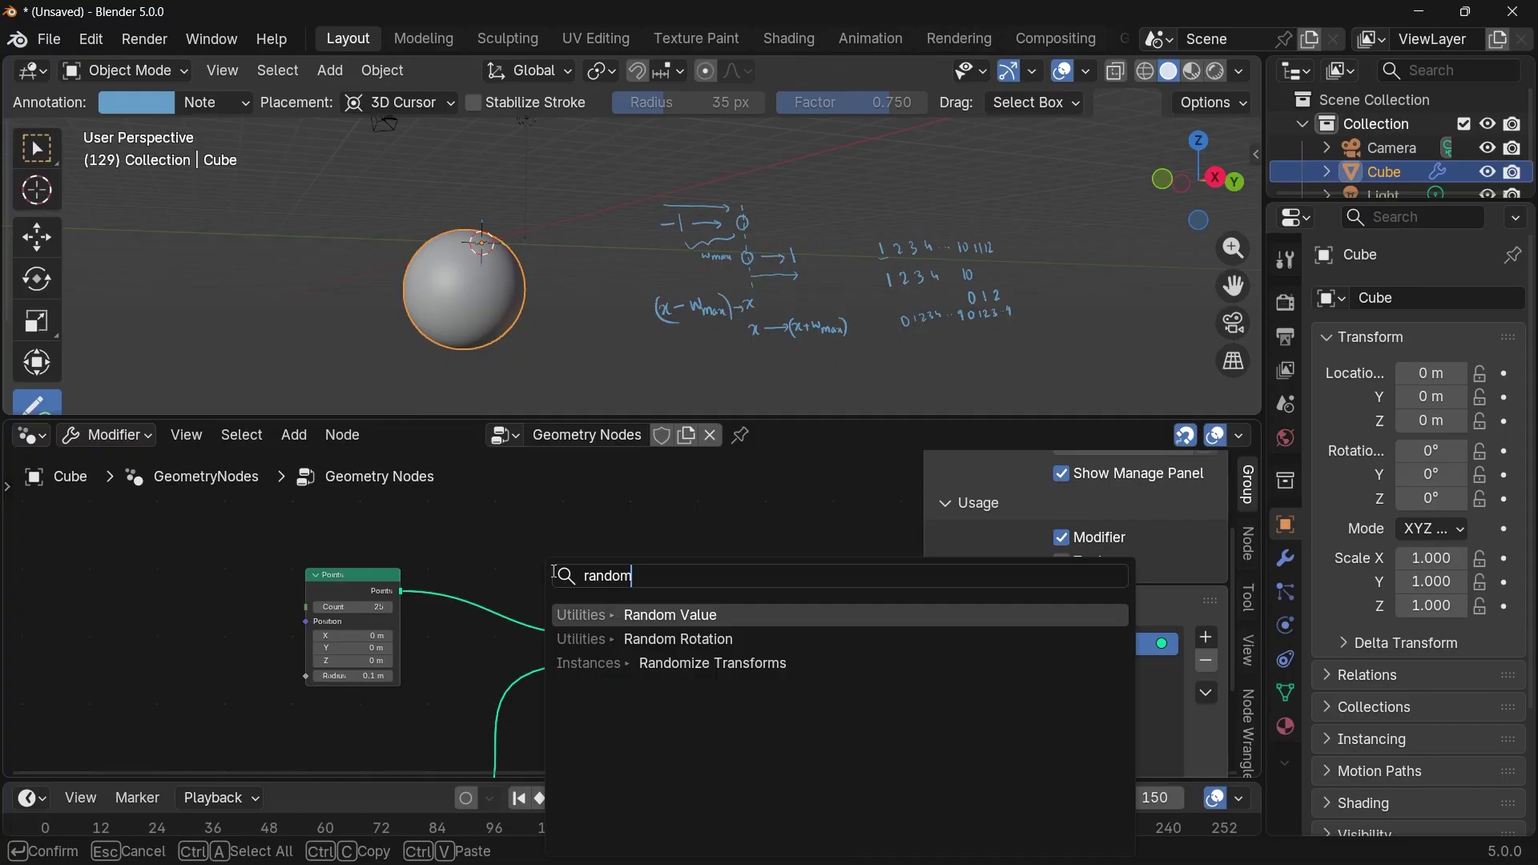
key(Return)
click(577, 472)
click(578, 480)
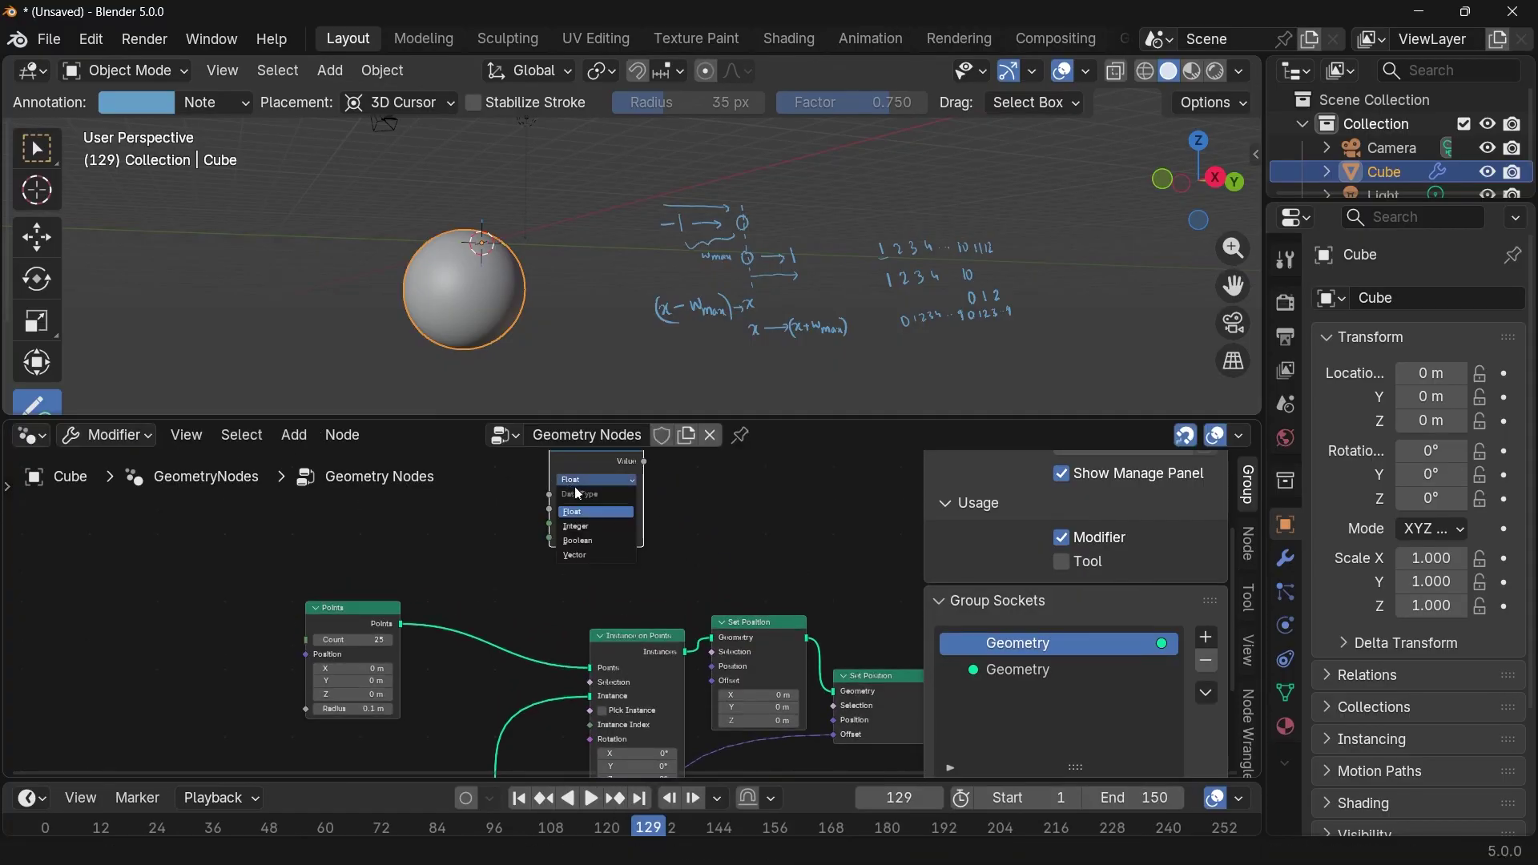
click(586, 555)
Set the Random Value's Min to -1 on all axes, link its Value to the new Set Position's Offset, and play the animation.
drag(604, 506, 605, 577)
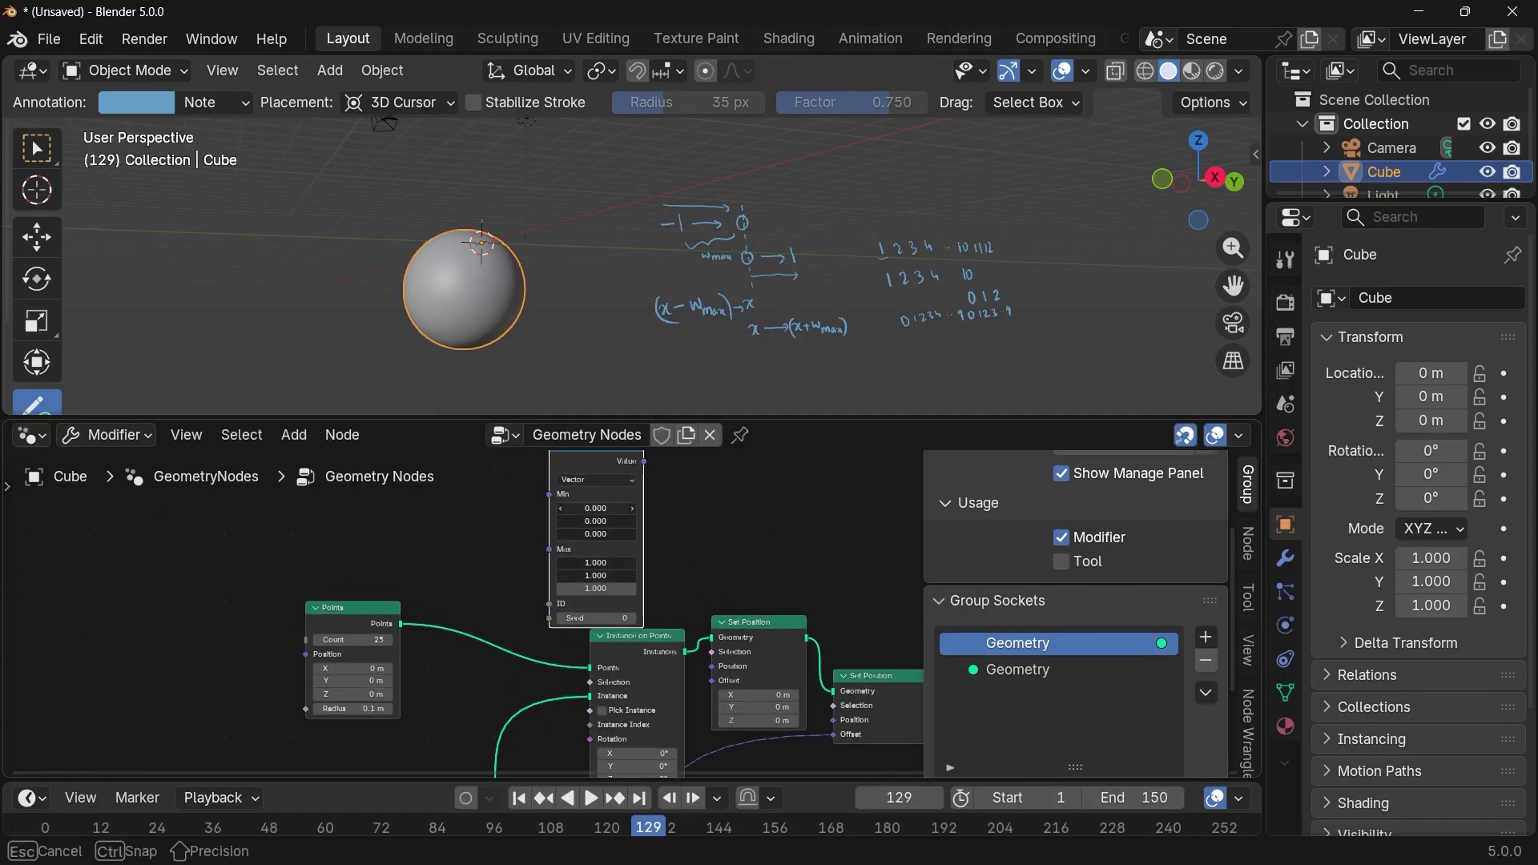
key(Return)
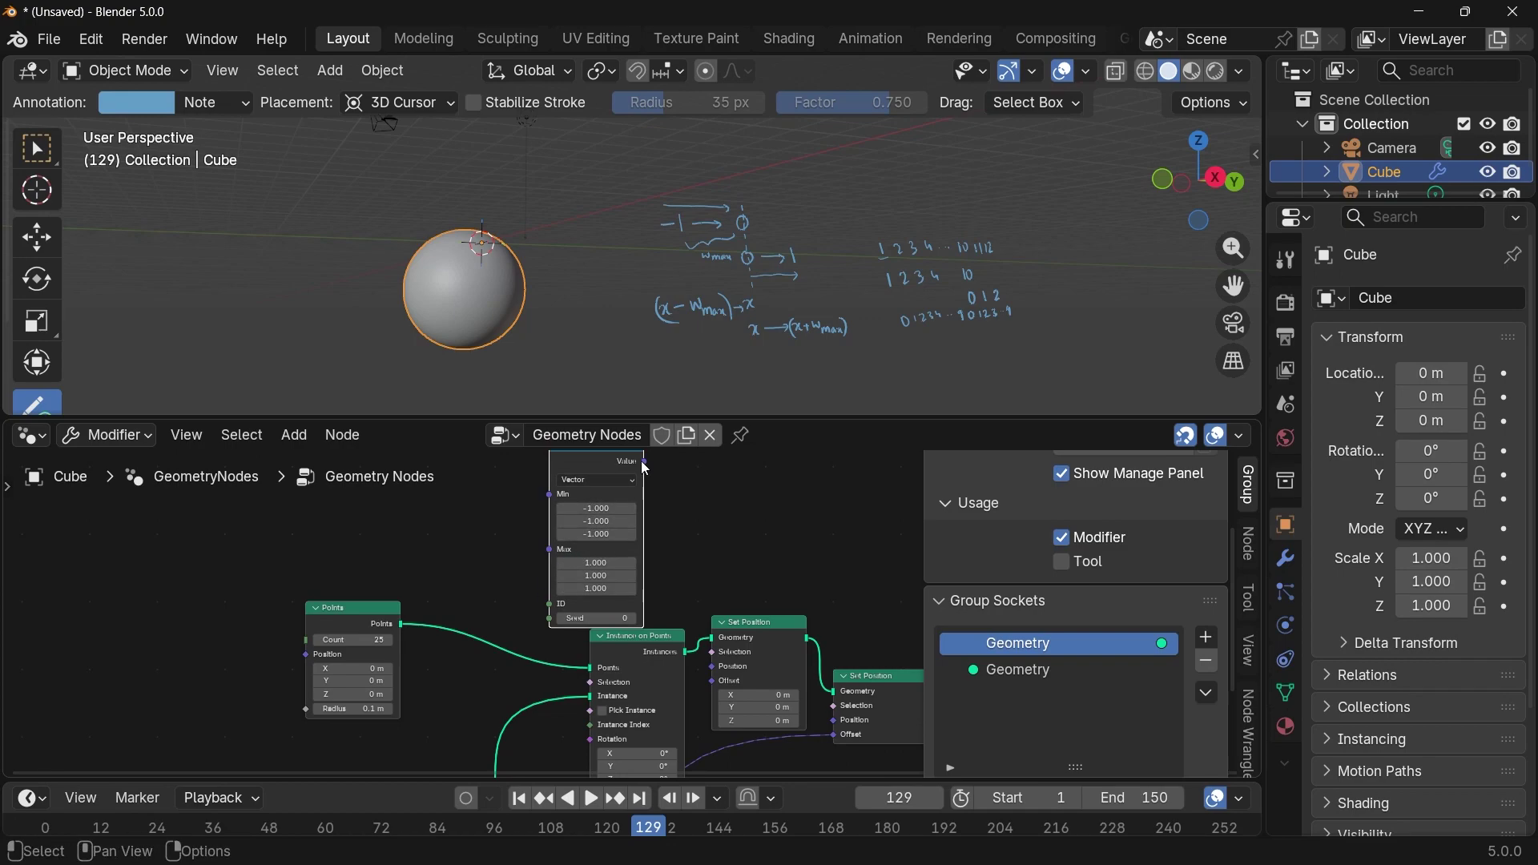
drag(706, 689, 707, 689)
key(space)
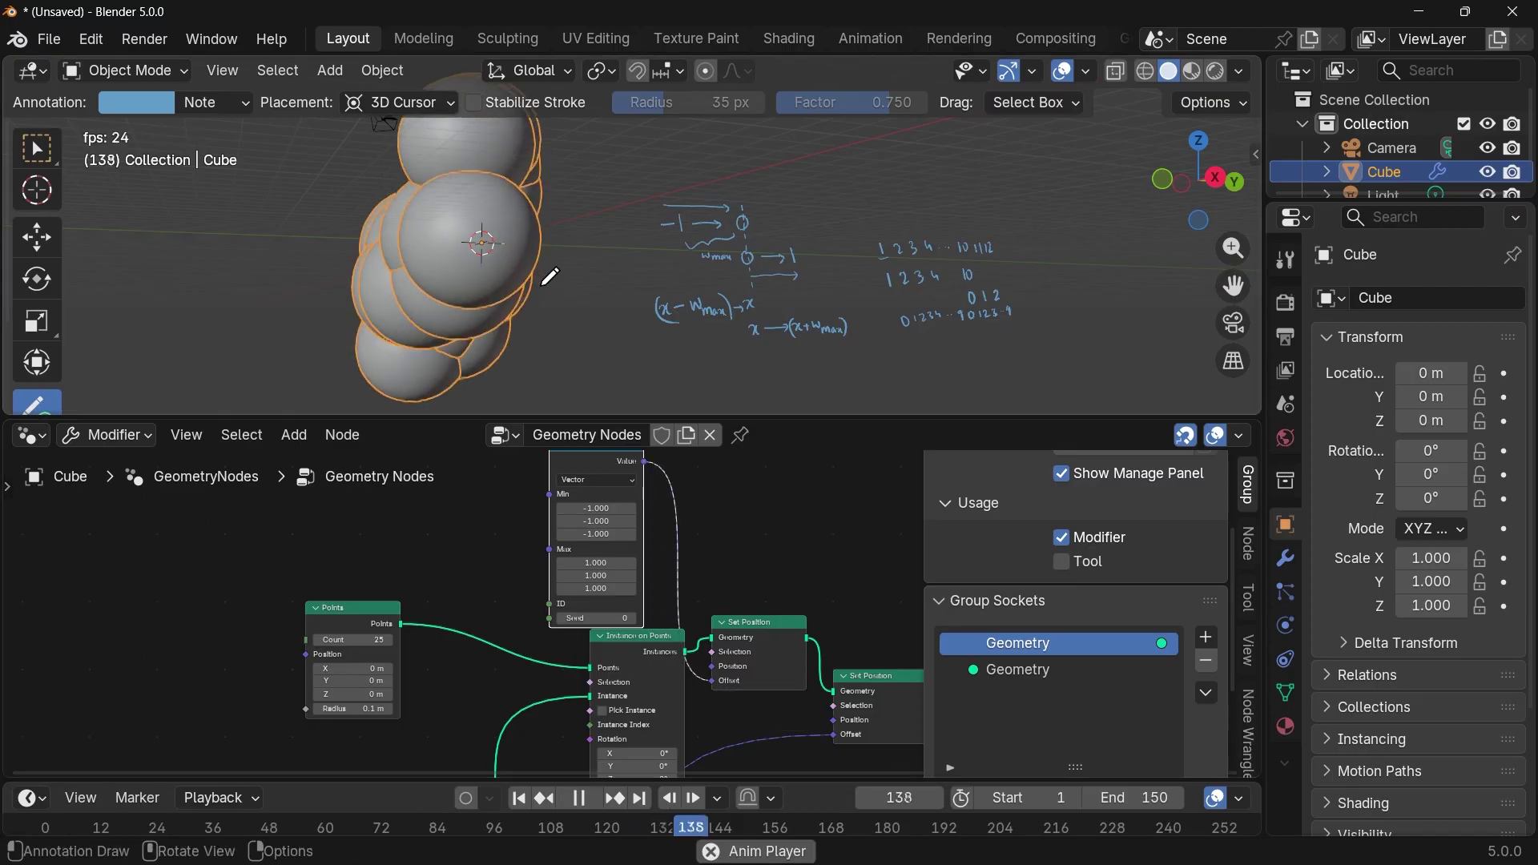
Set the Ico Sphere's Radius to 0.36 m.
mouse_move(542, 275)
middle_down()
mouse_move(416, 309)
mouse_move(456, 306)
middle_up()
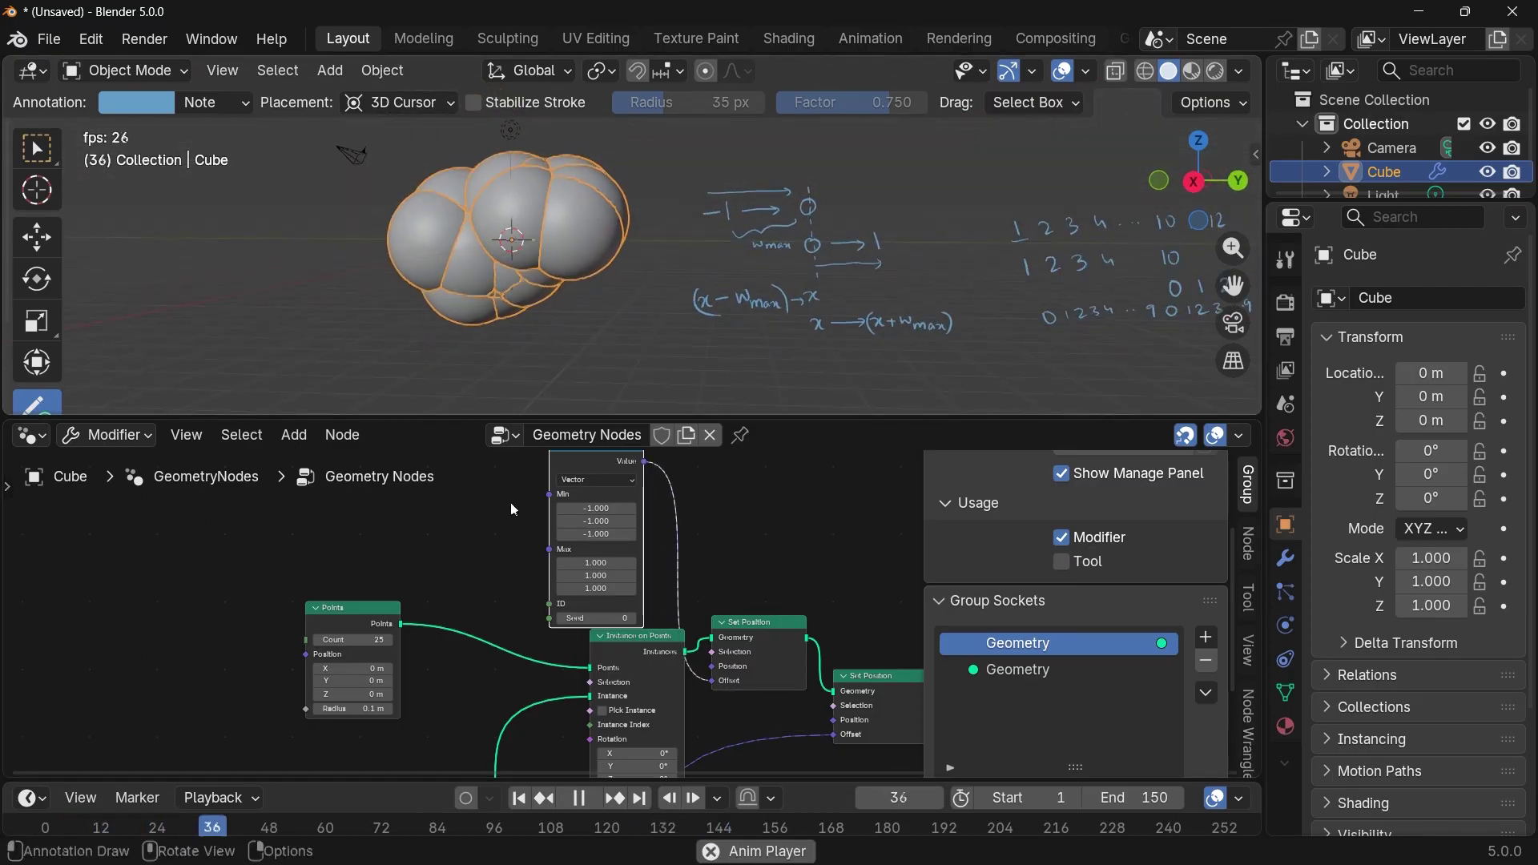
middle_drag(592, 535, 793, 334)
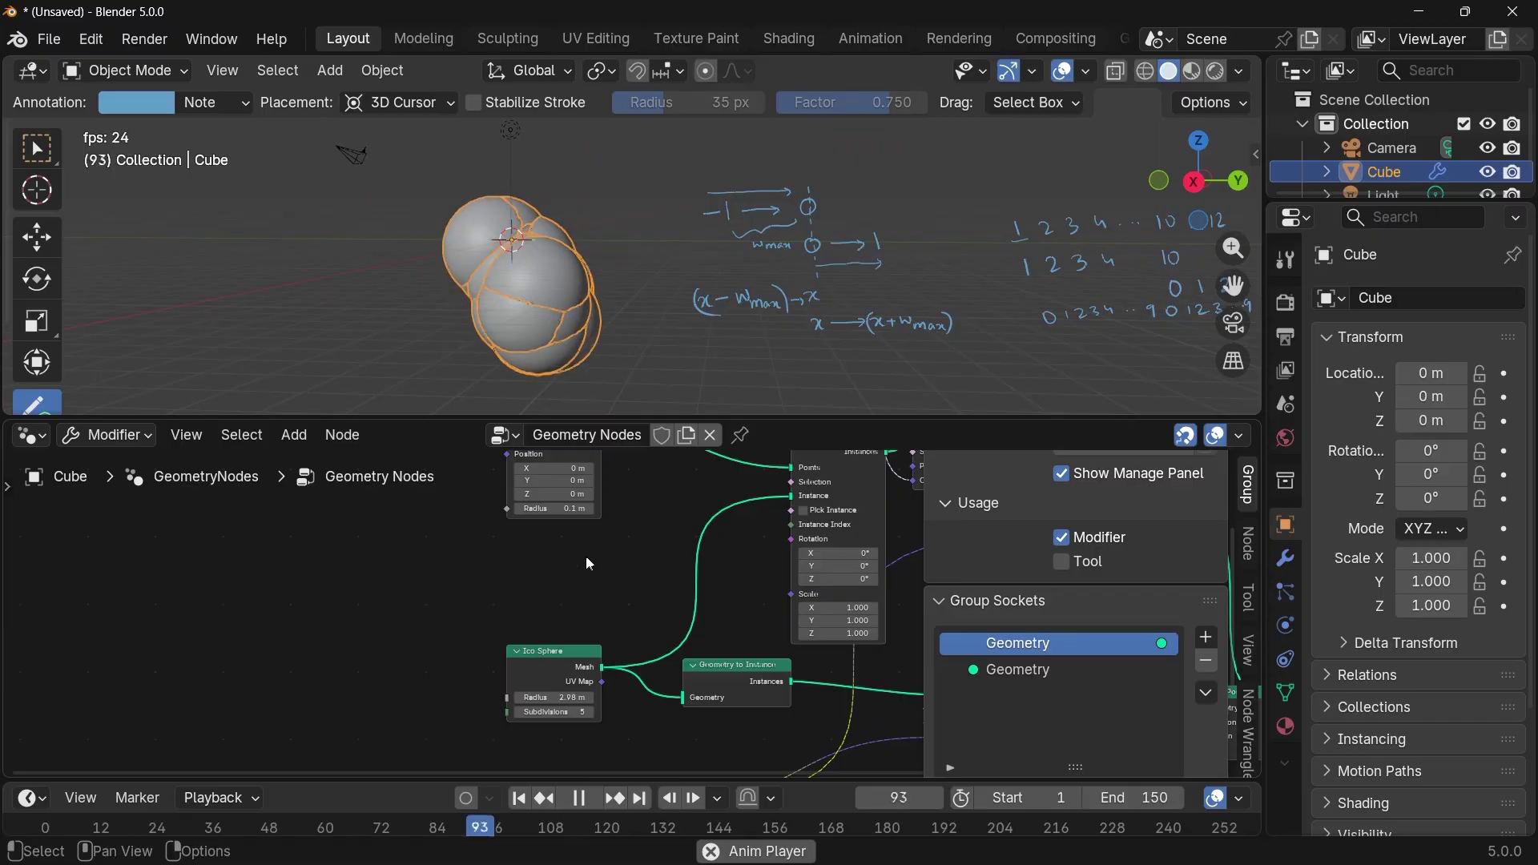
scroll(578, 689, up, 2)
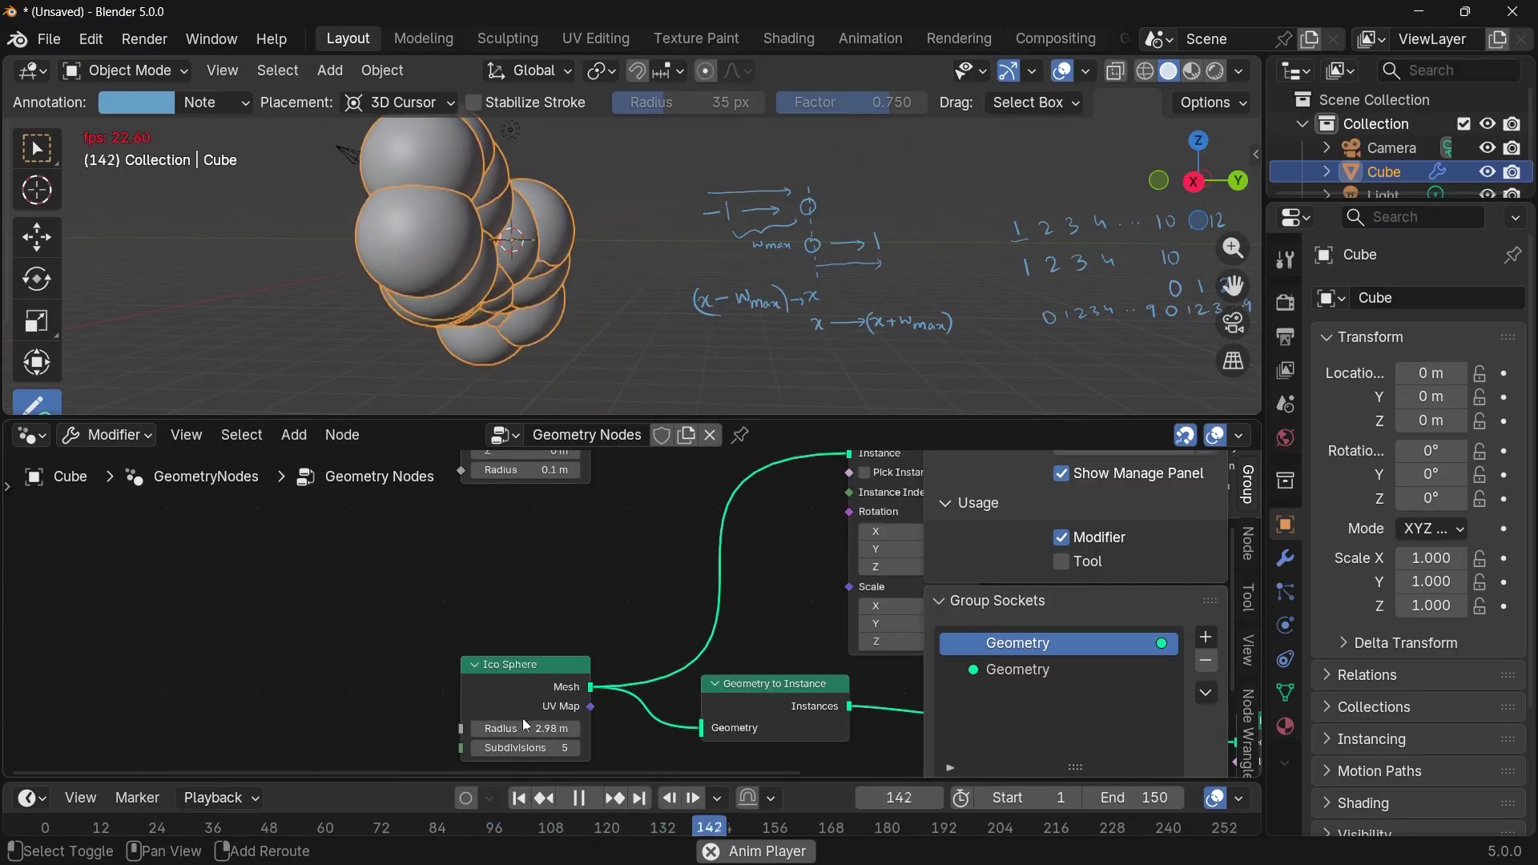
drag(522, 725, 484, 724)
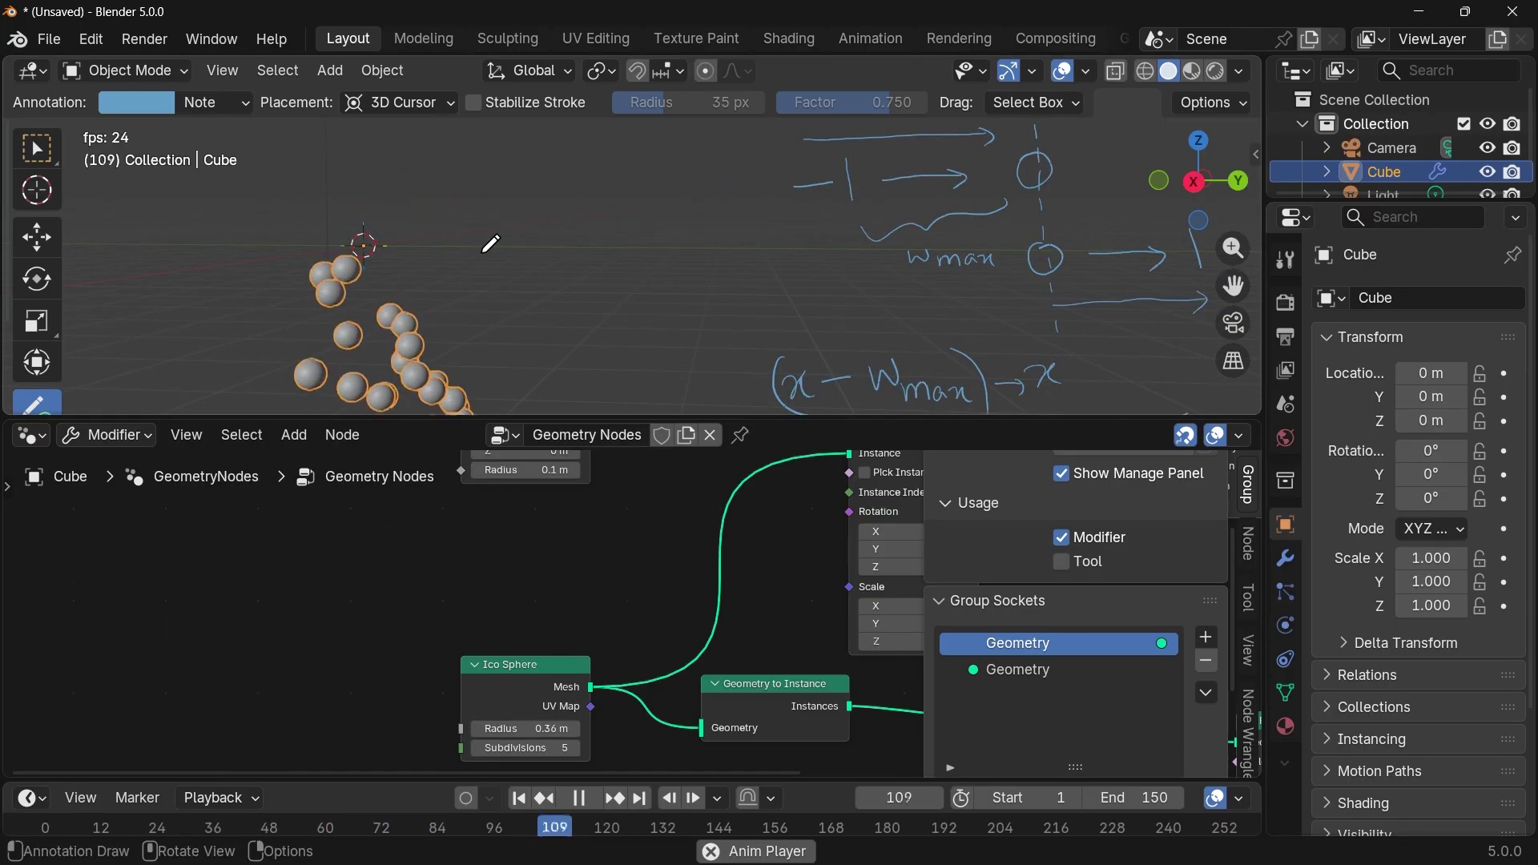
Examine the movement of the smaller sphere instances during playback, and stop the animation.
scroll(505, 254, down, 2)
mouse_move(553, 263)
middle_down()
mouse_move(592, 271)
mouse_move(421, 264)
middle_up()
scroll(512, 280, down, 2)
scroll(492, 312, up, 1)
scroll(492, 319, up, 3)
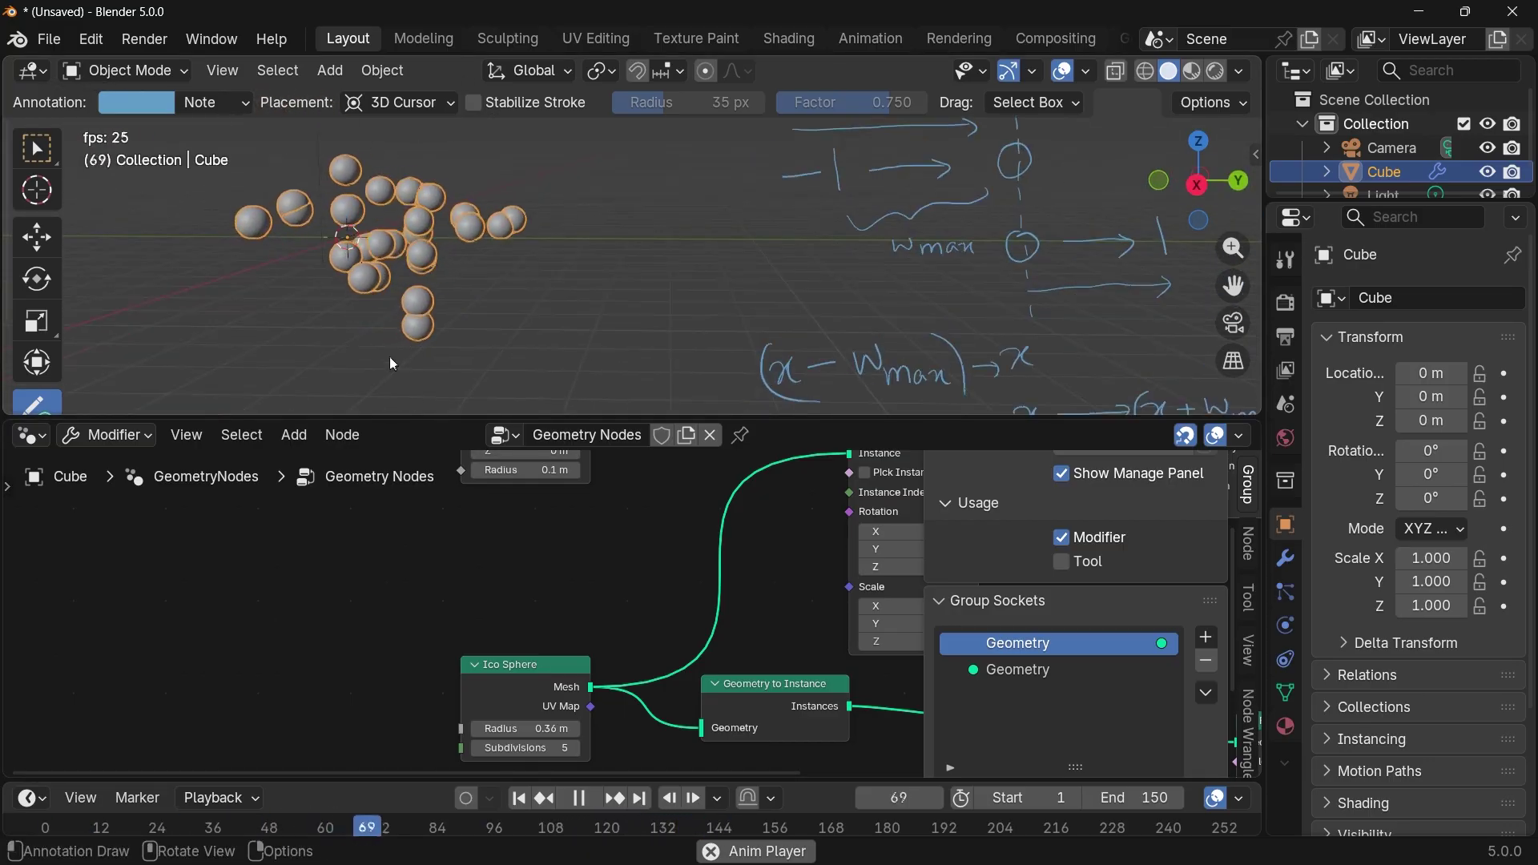
scroll(370, 302, down, 1)
scroll(373, 303, down, 2)
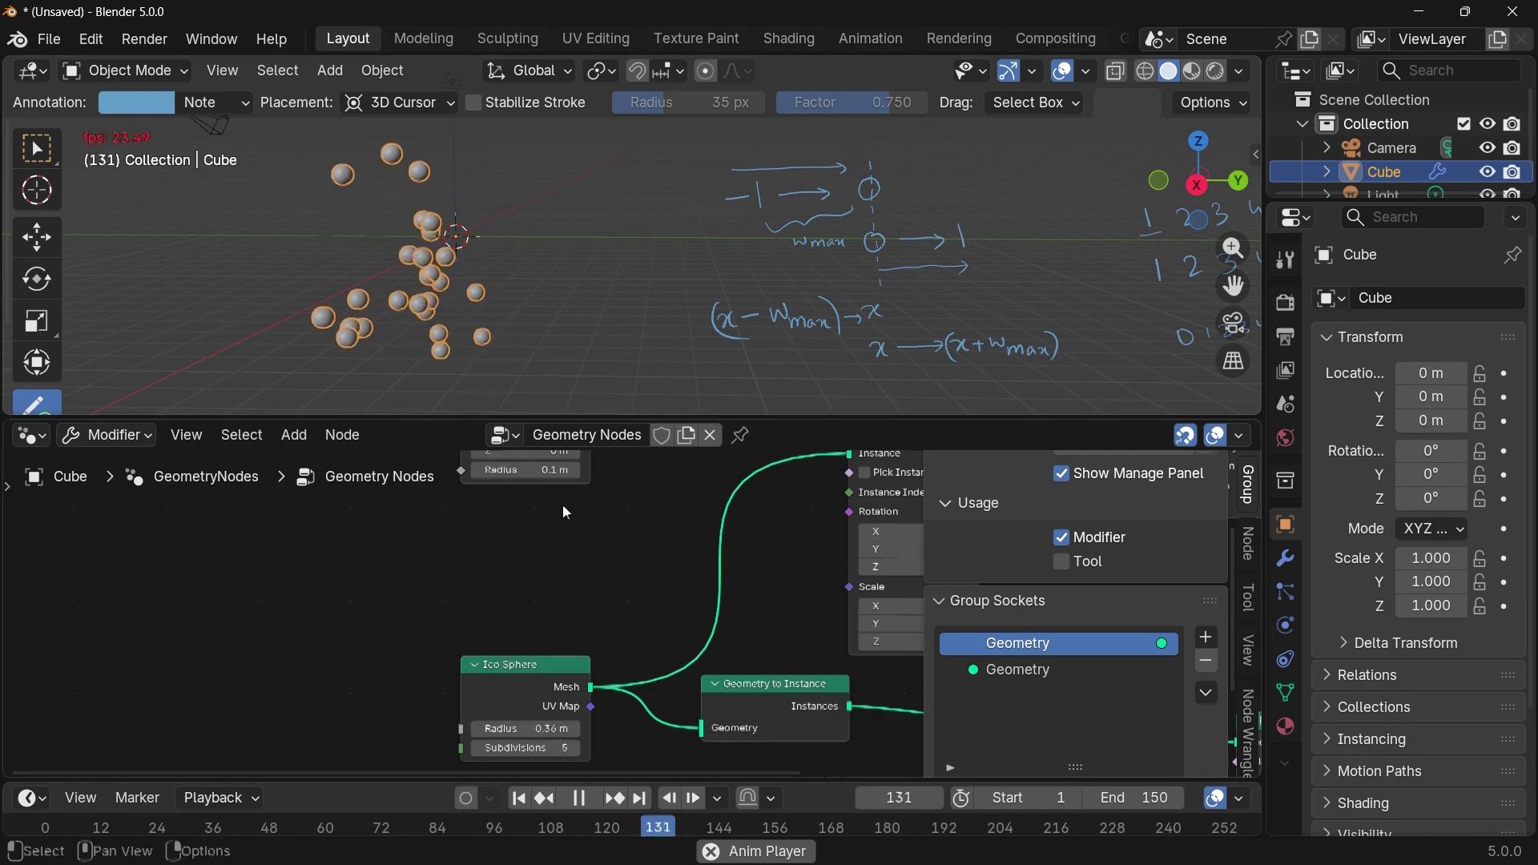
scroll(562, 505, down, 3)
key(space)
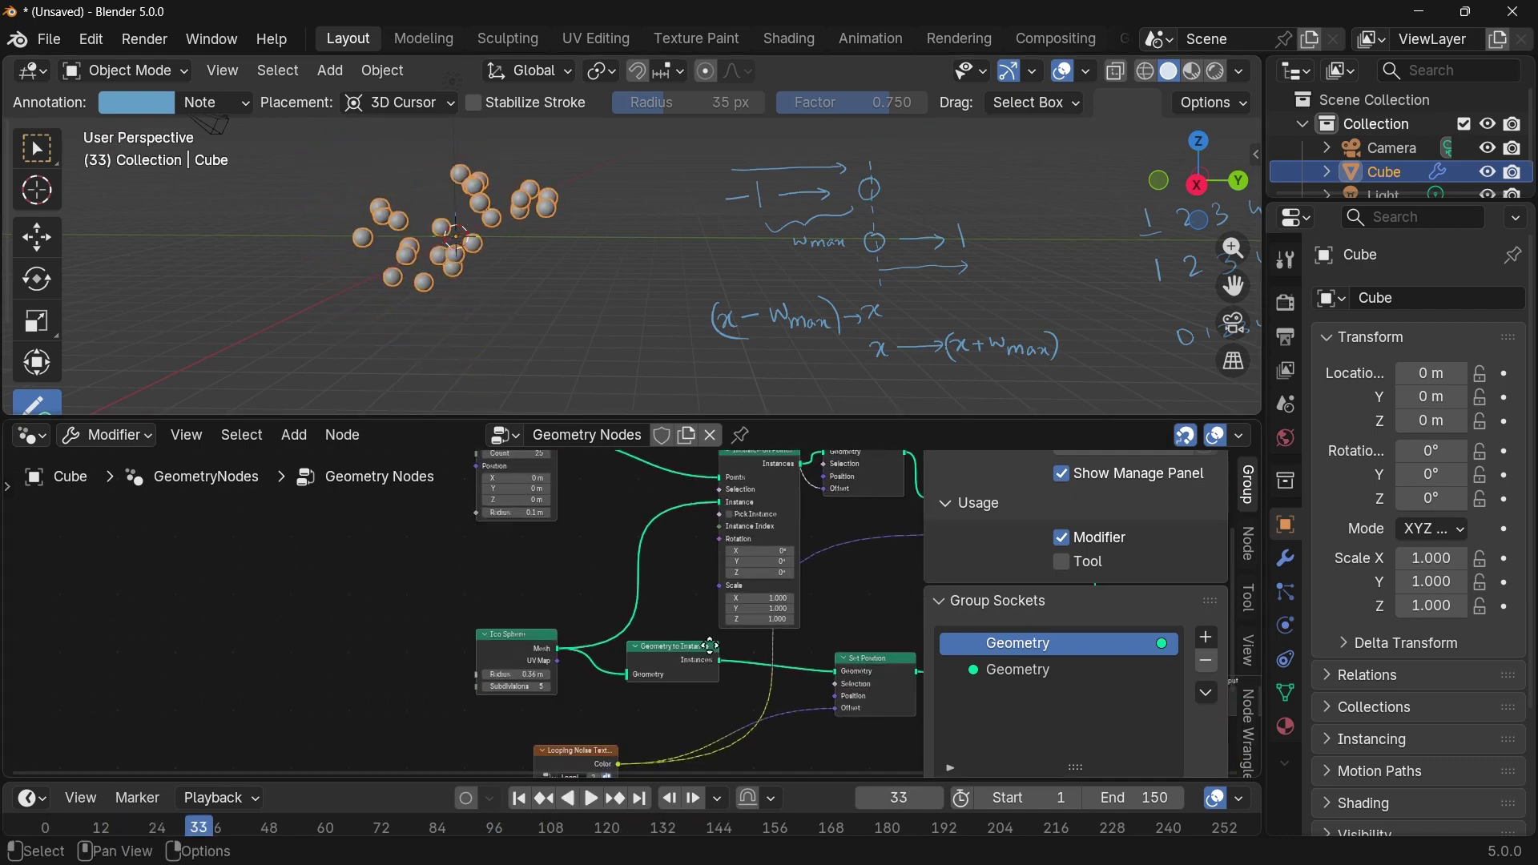
Add a Random Value node beside the instance-moving Looping Noise Texture, link its Value to Random_Seed, and play the animation.
middle_drag(705, 689, 674, 458)
scroll(516, 708, up, 5)
middle_drag(516, 707, 746, 639)
scroll(746, 639, up, 4)
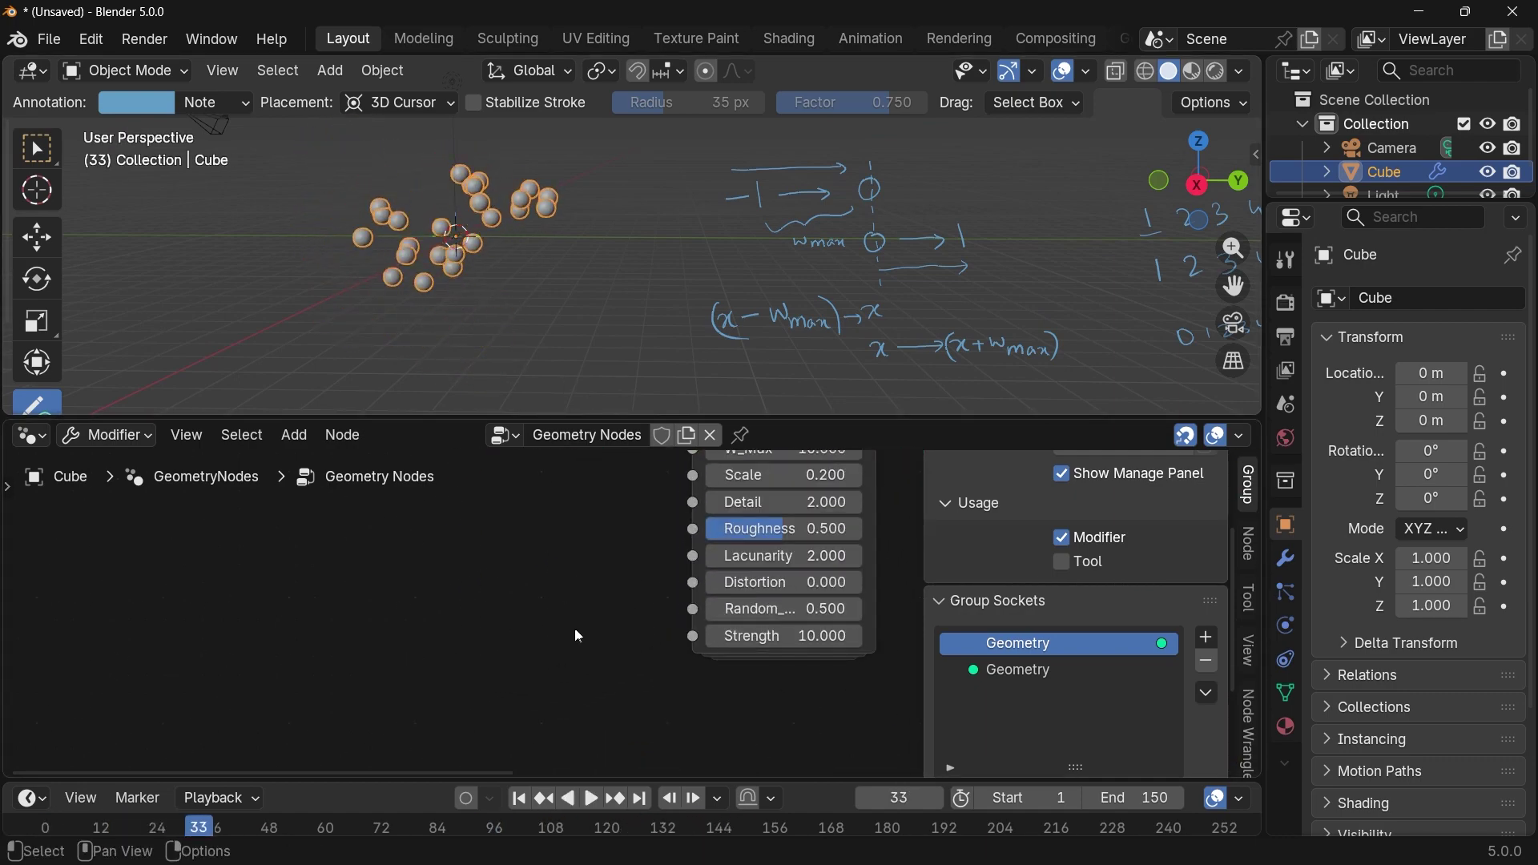
key(shift+a)
mouse_move(568, 628)
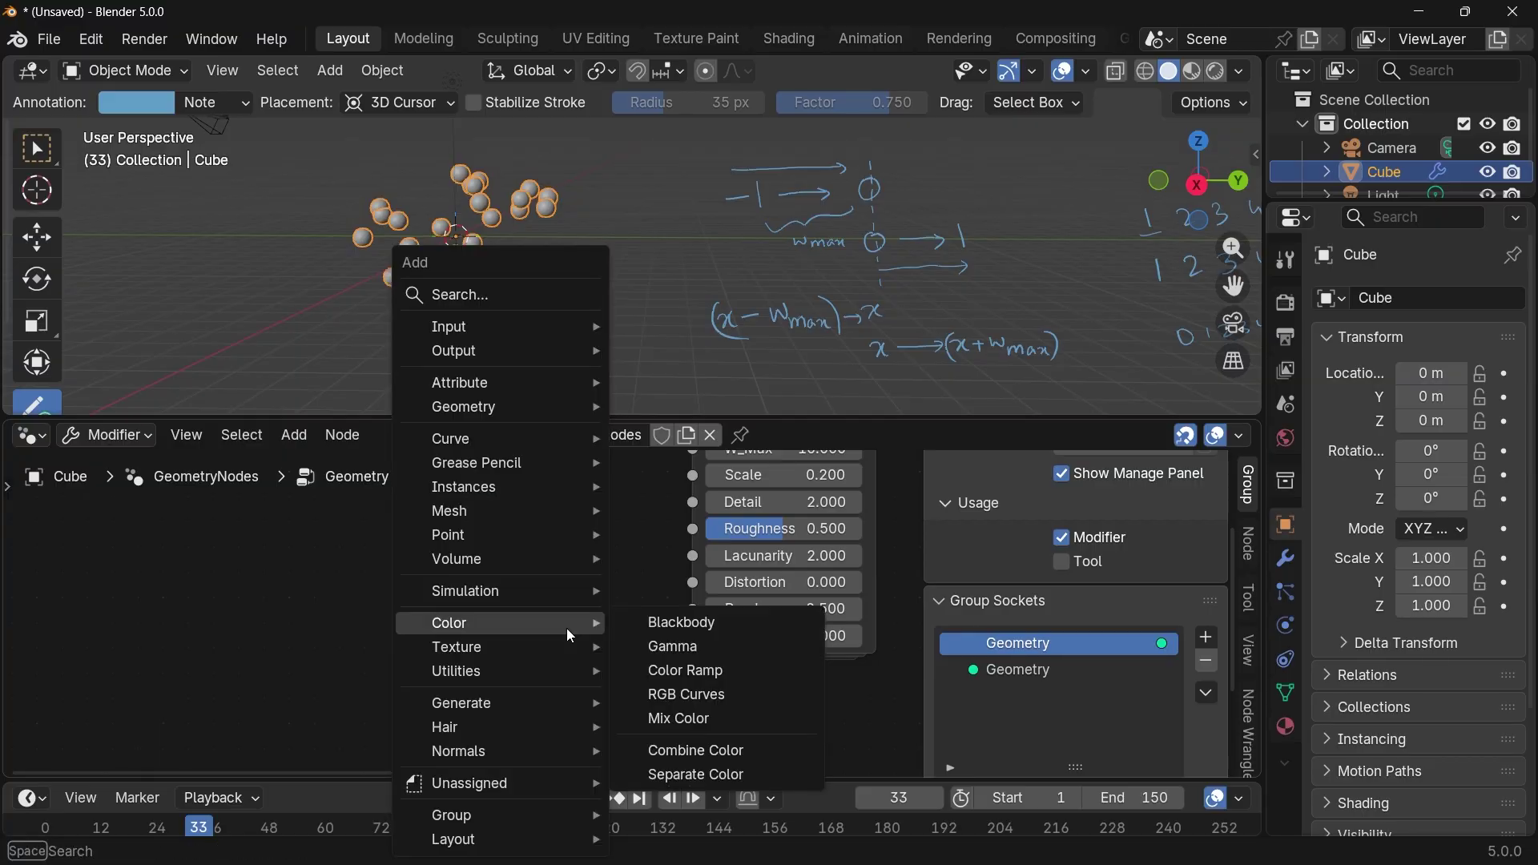
text(random)
click(603, 615)
click(378, 579)
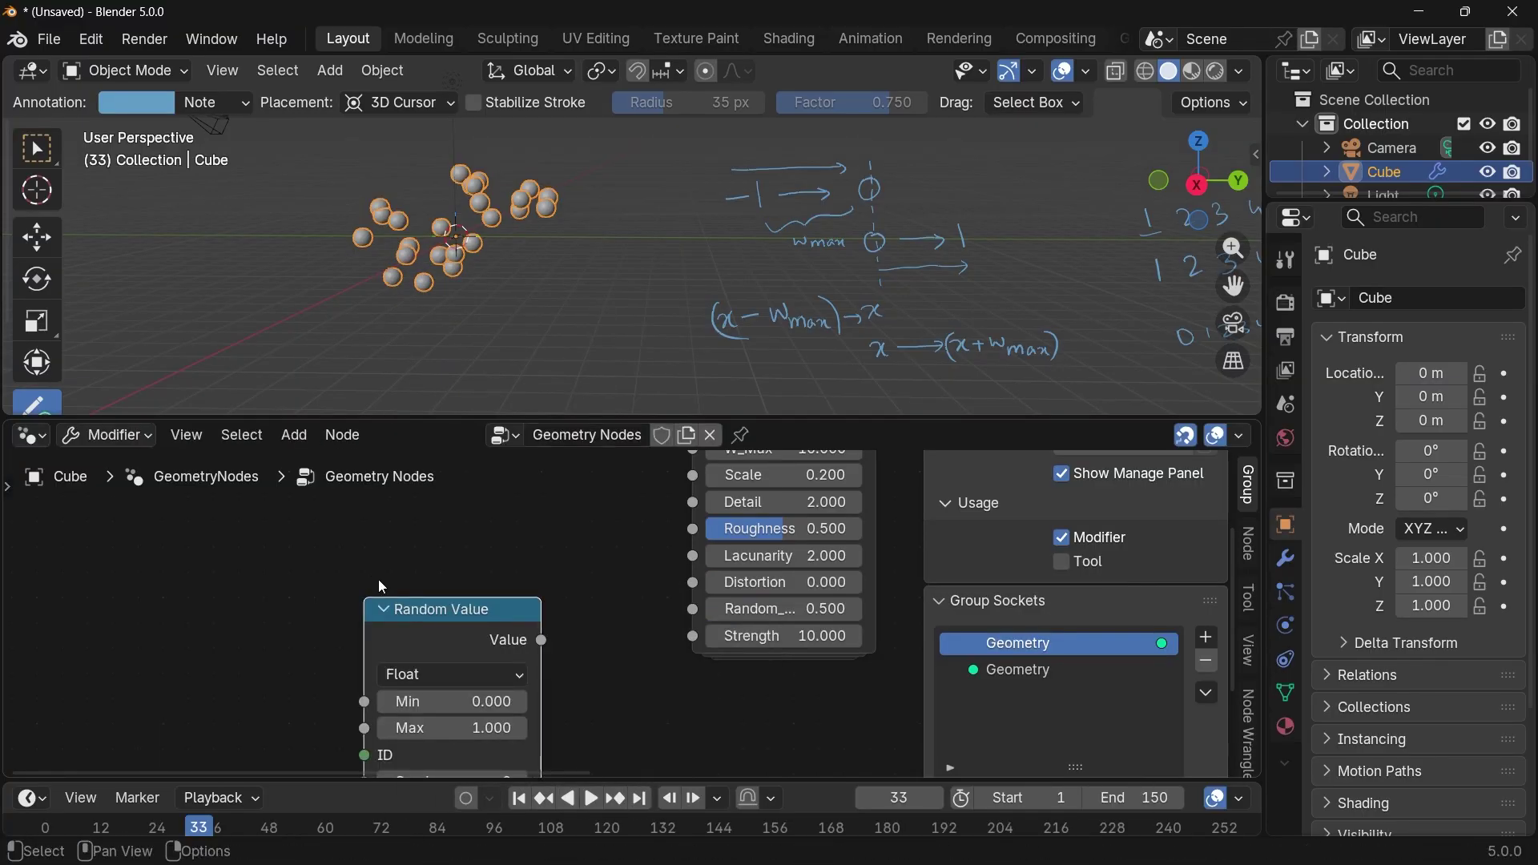
drag(541, 640, 671, 622)
key(space)
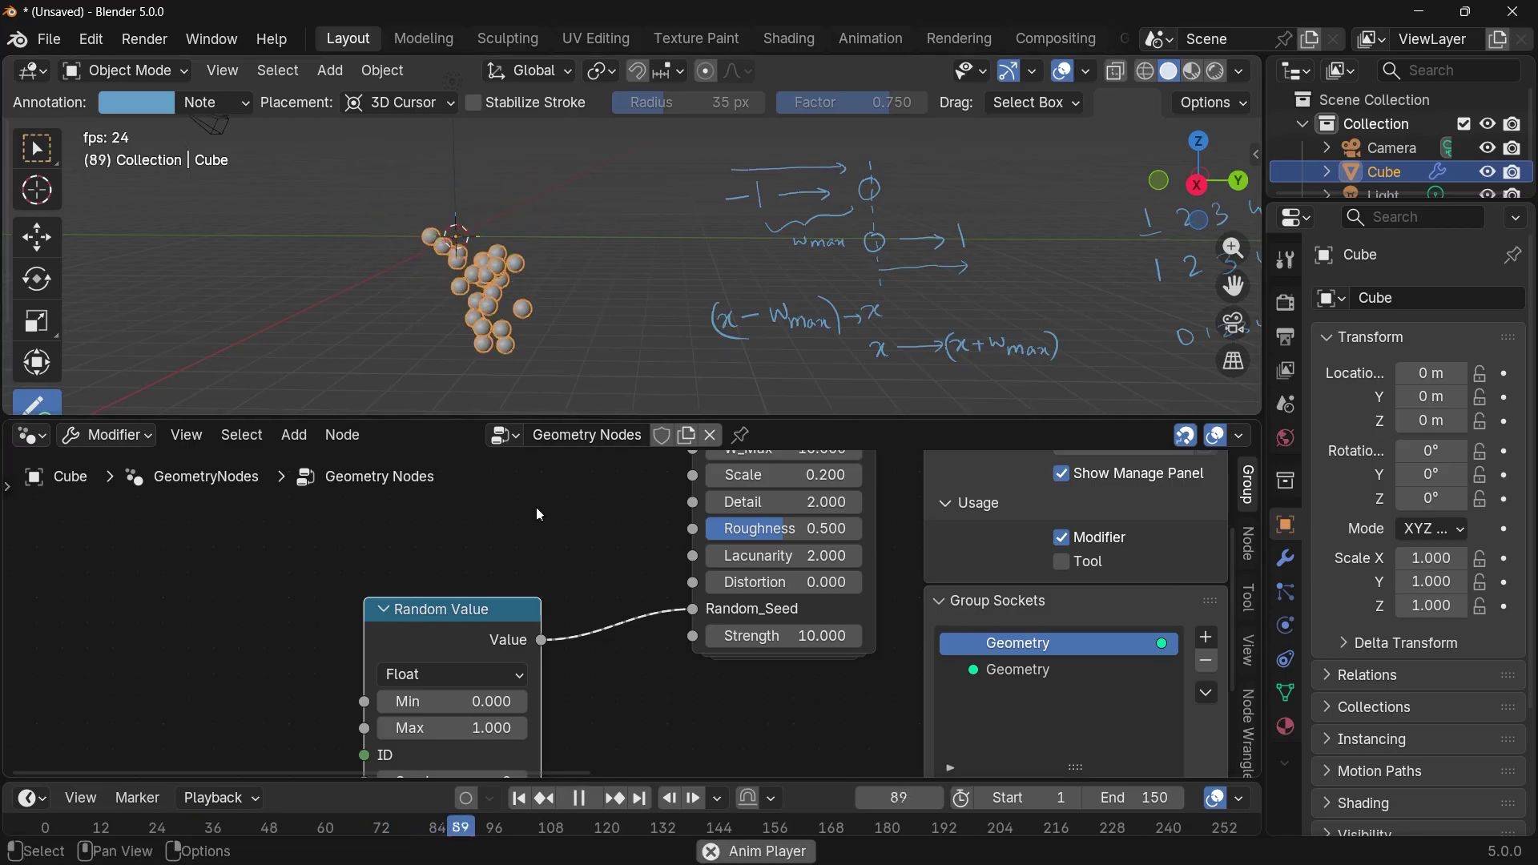
Set the new float Random Value's Max to 879.4 and replay the animation.
middle_drag(574, 601, 605, 526)
key(space)
drag(519, 654, 681, 653)
key(space)
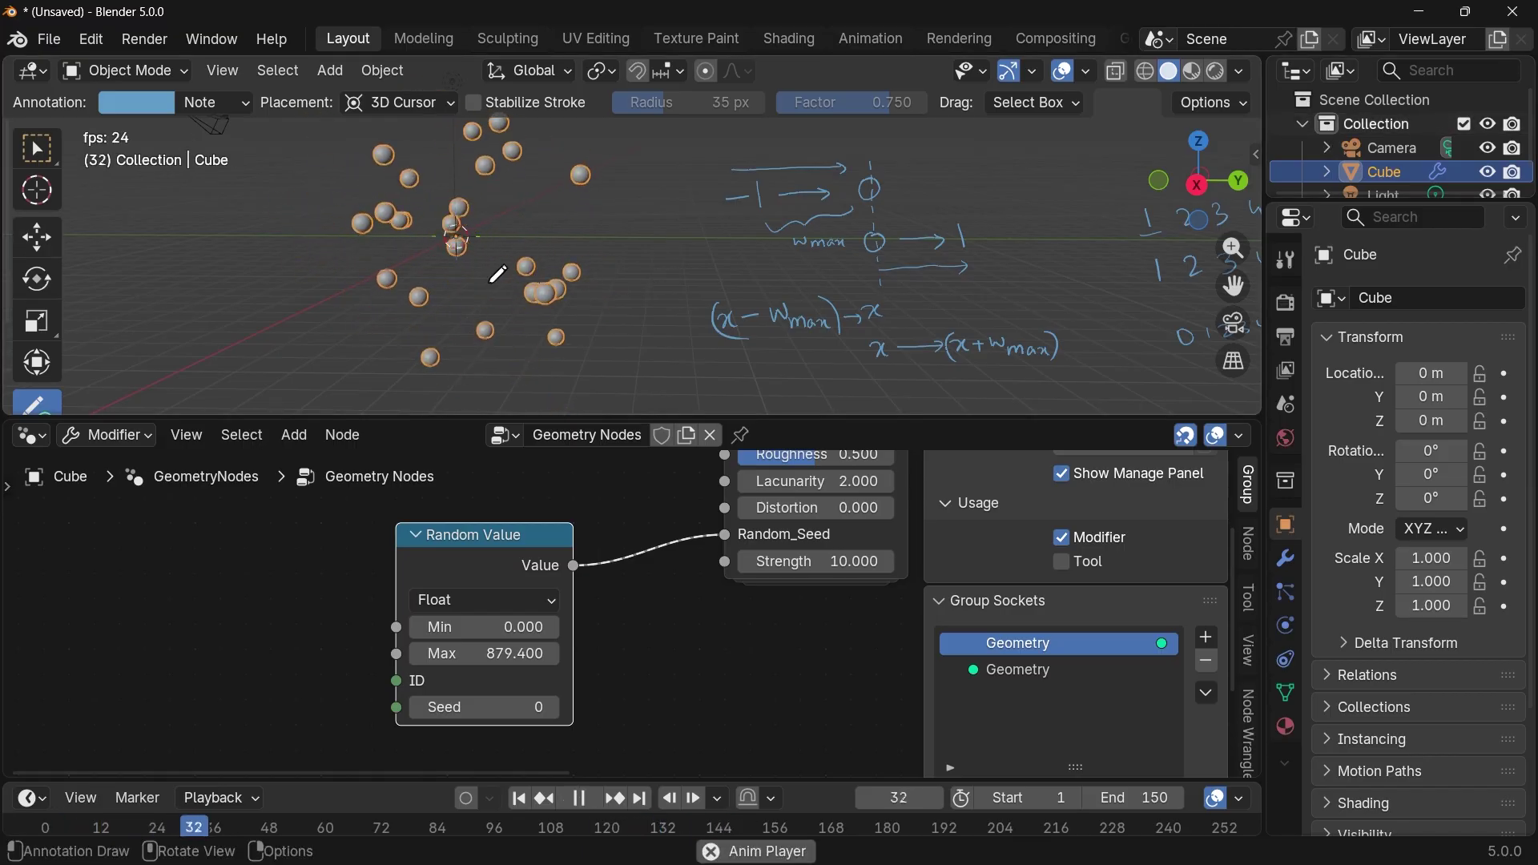
scroll(529, 264, down, 3)
scroll(508, 257, up, 2)
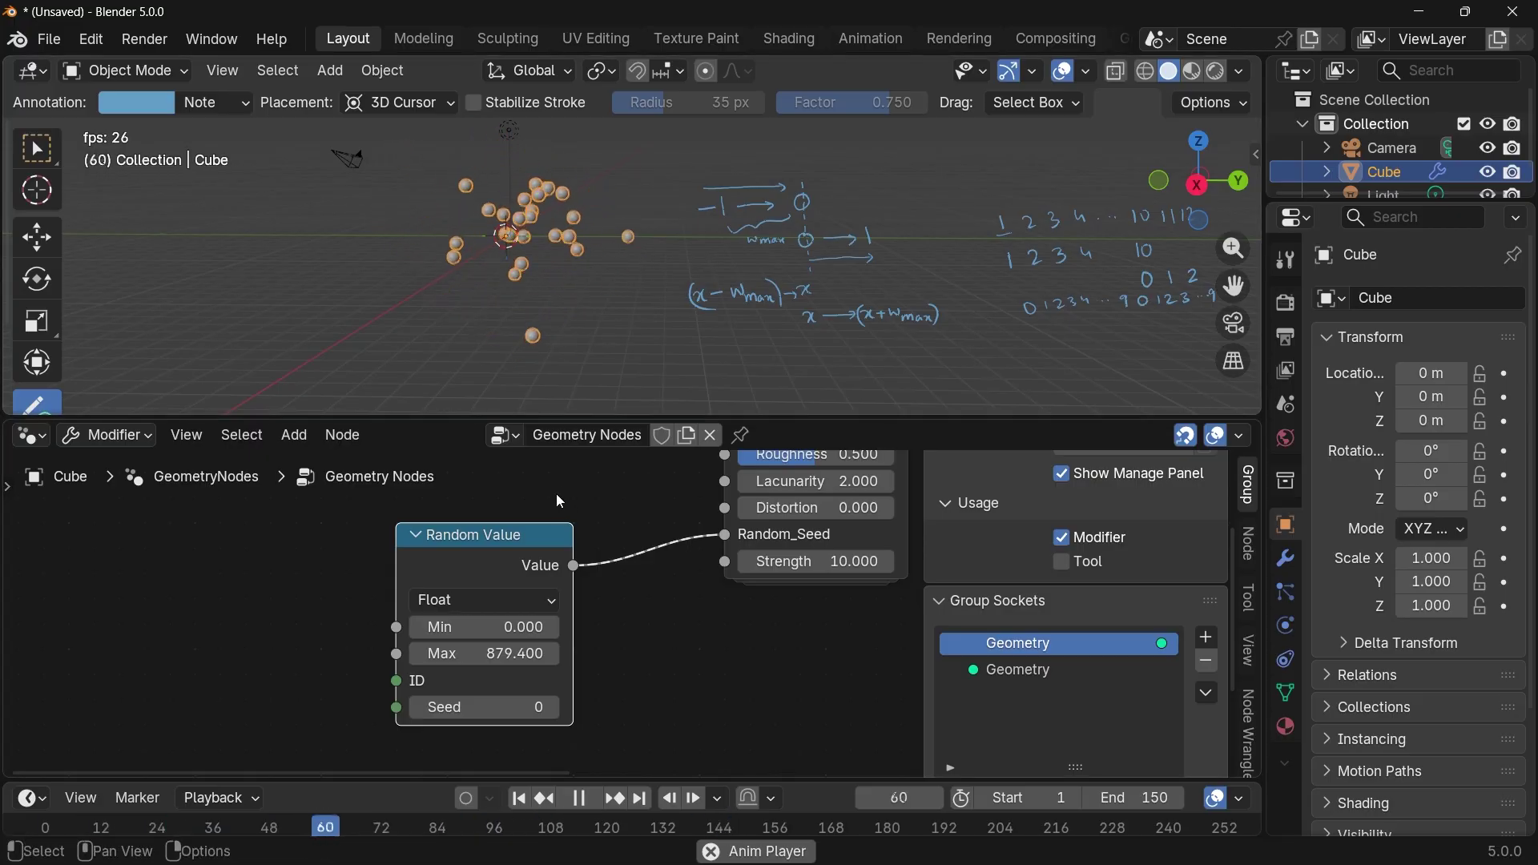
Stop playback, duplicate the Realize Instances node, and insert the copy after the last Set Position in the upper branch.
key(space)
scroll(570, 507, down, 1)
key(ctrl+Tab)
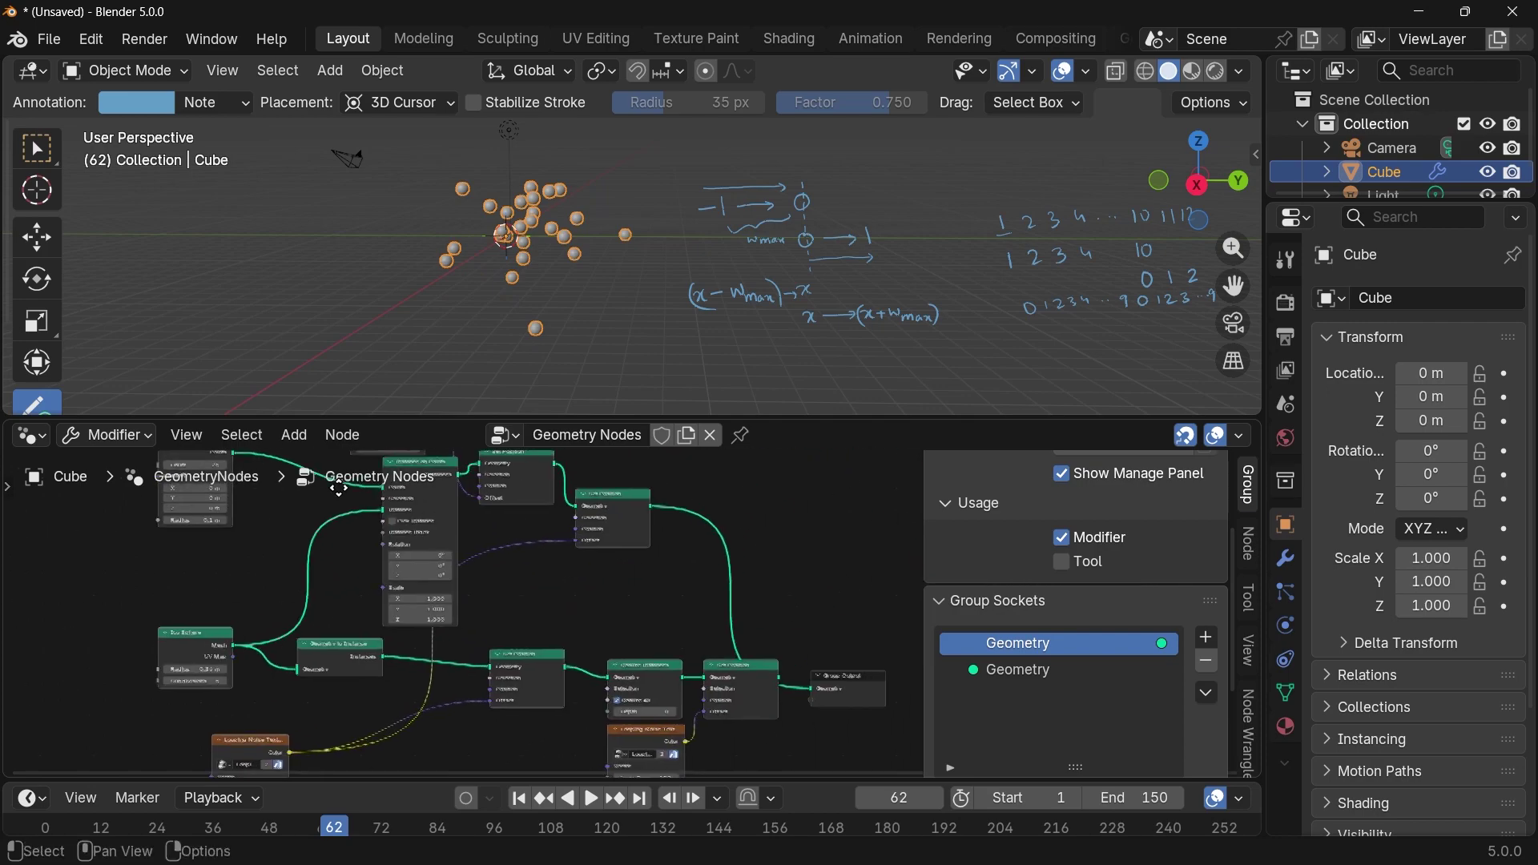
click(626, 675)
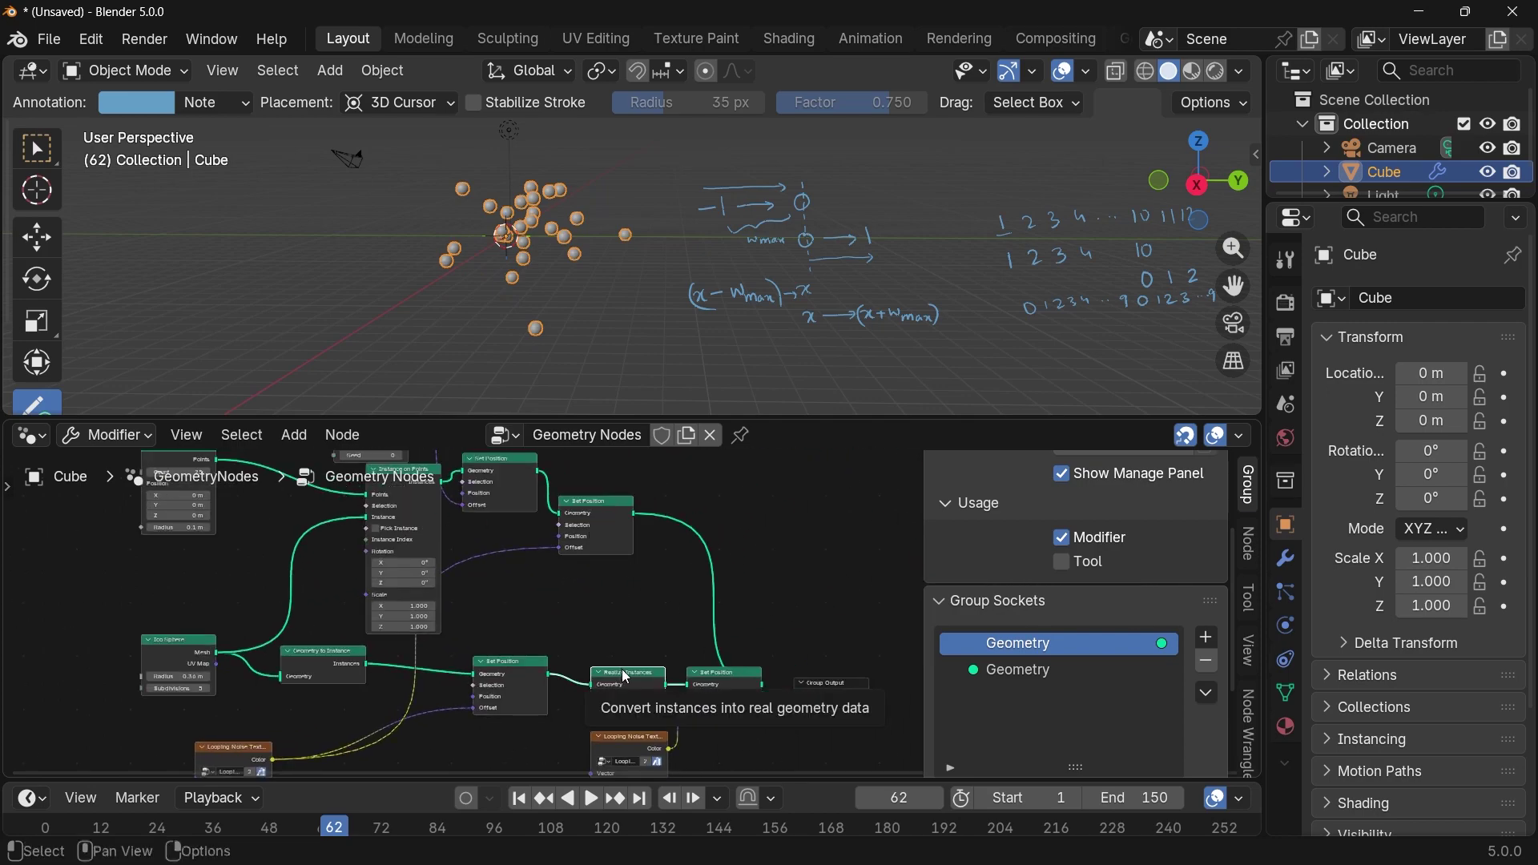
key(shift+d)
click(671, 527)
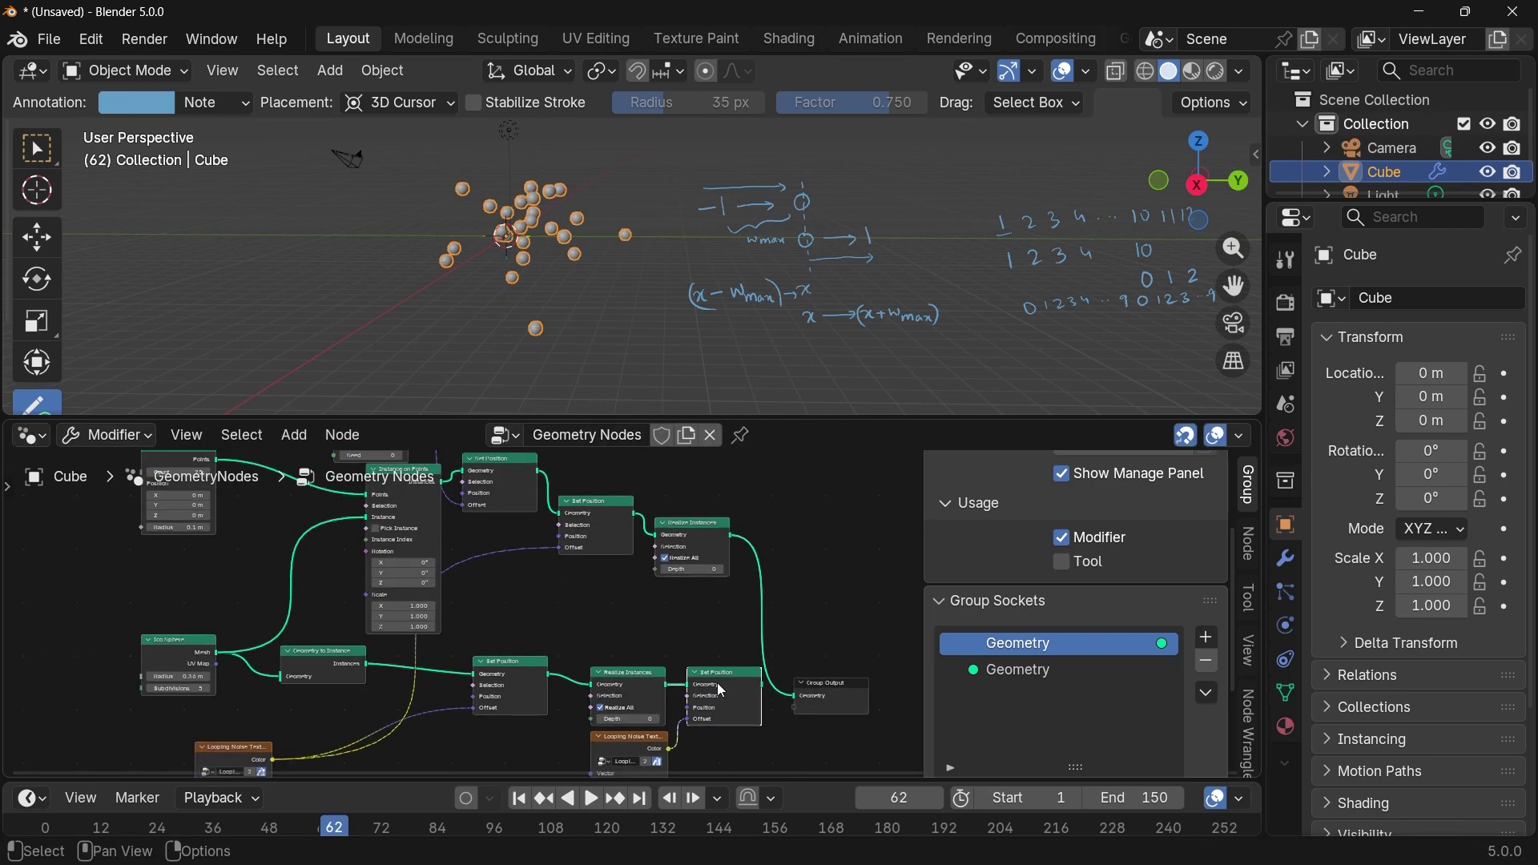
Duplicate the displacement Set Position with its Offset link, connect it between the upper Realize Instances and Group Output, and play.
key(ctrl+shift+d)
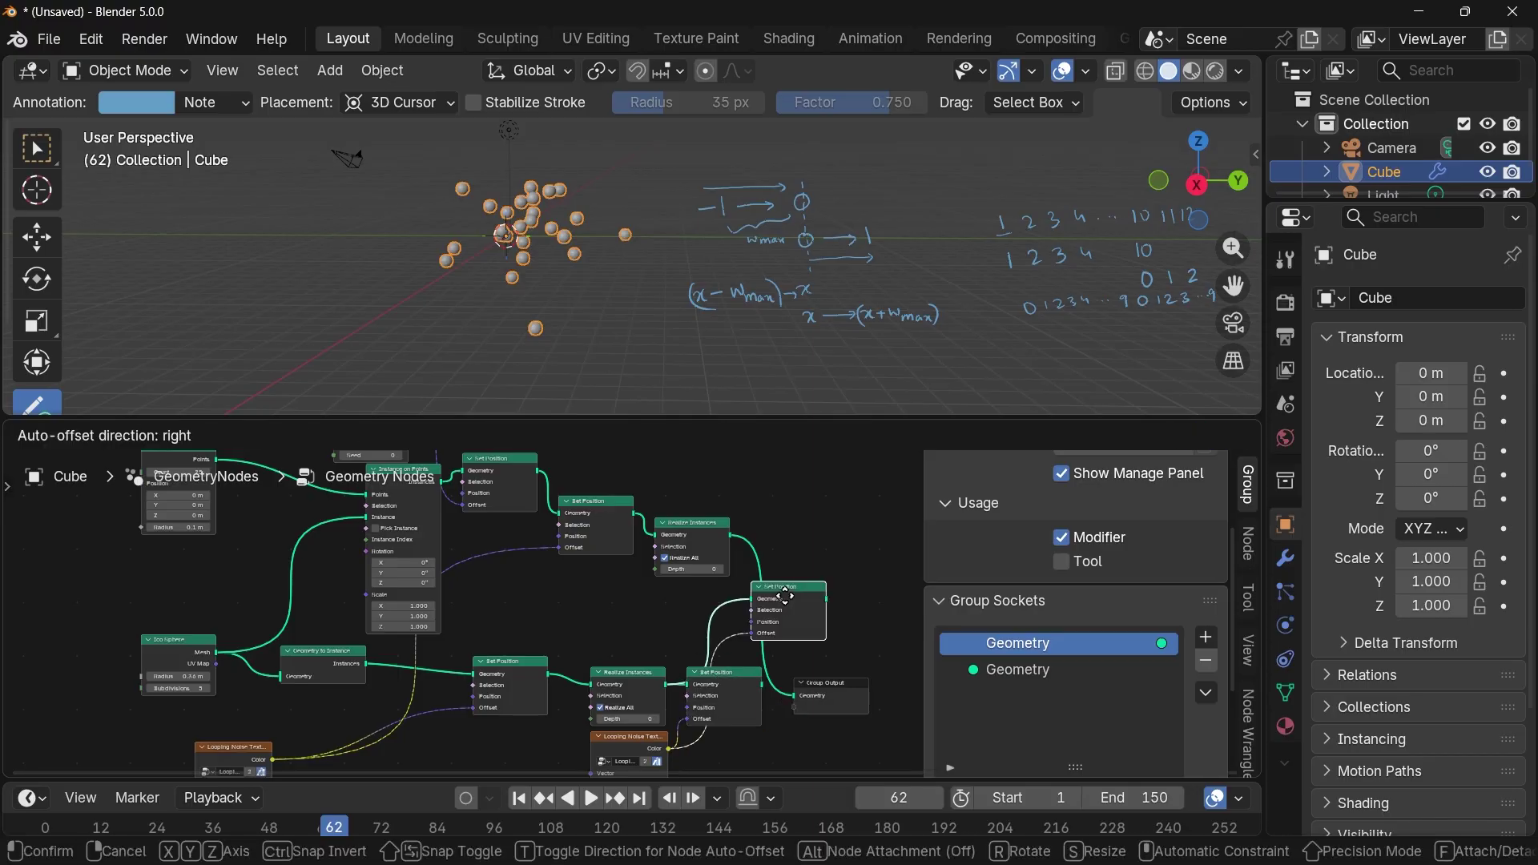
click(781, 597)
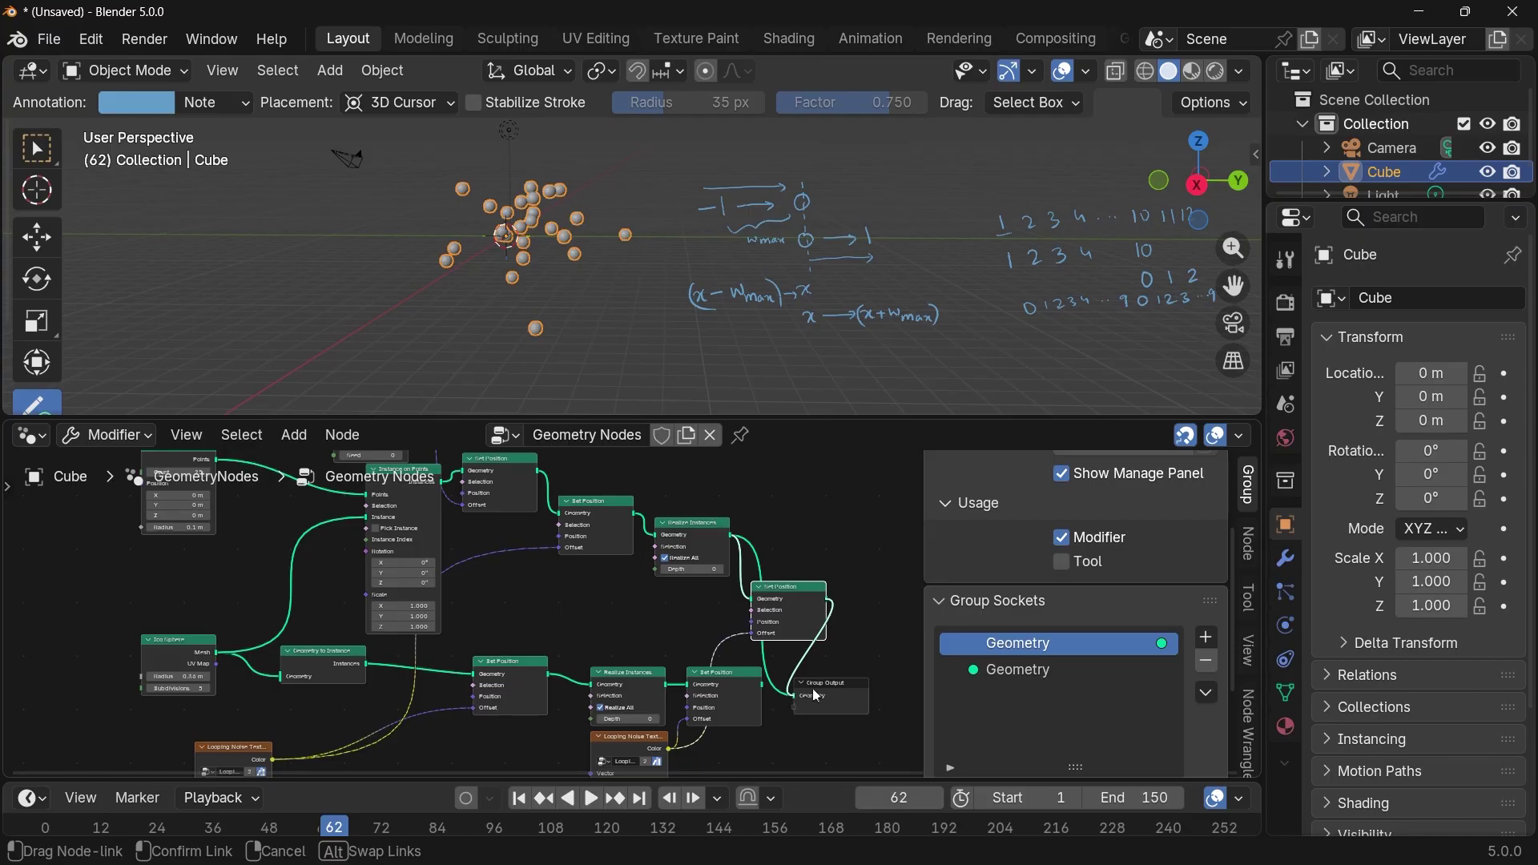
drag(815, 695, 816, 695)
key(space)
scroll(504, 239, up, 4)
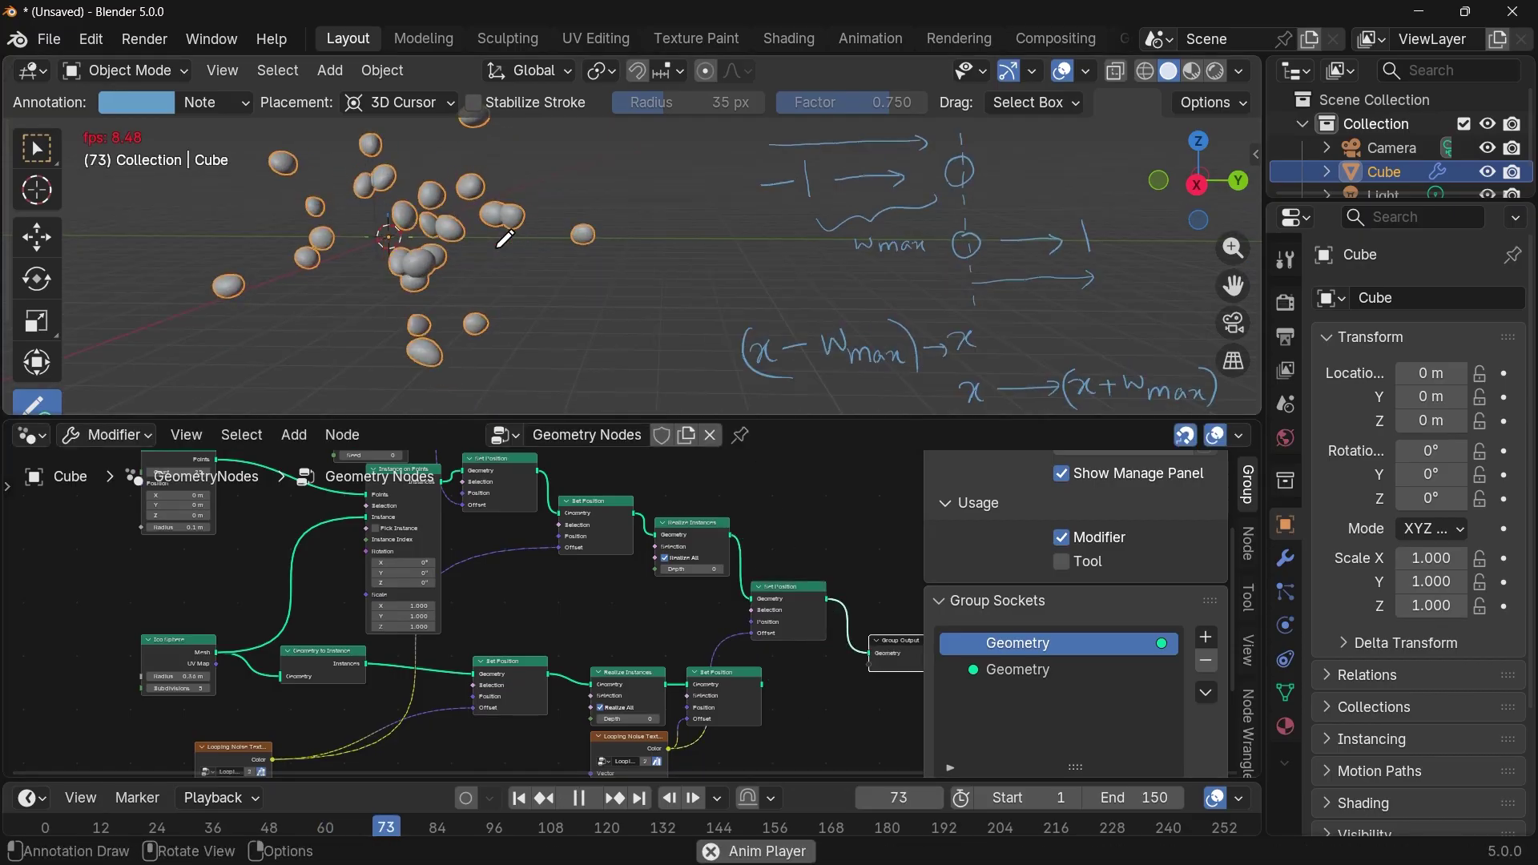
Stop playback and reduce the Ico Sphere's Subdivisions by two levels.
key(space)
scroll(634, 229, up, 4)
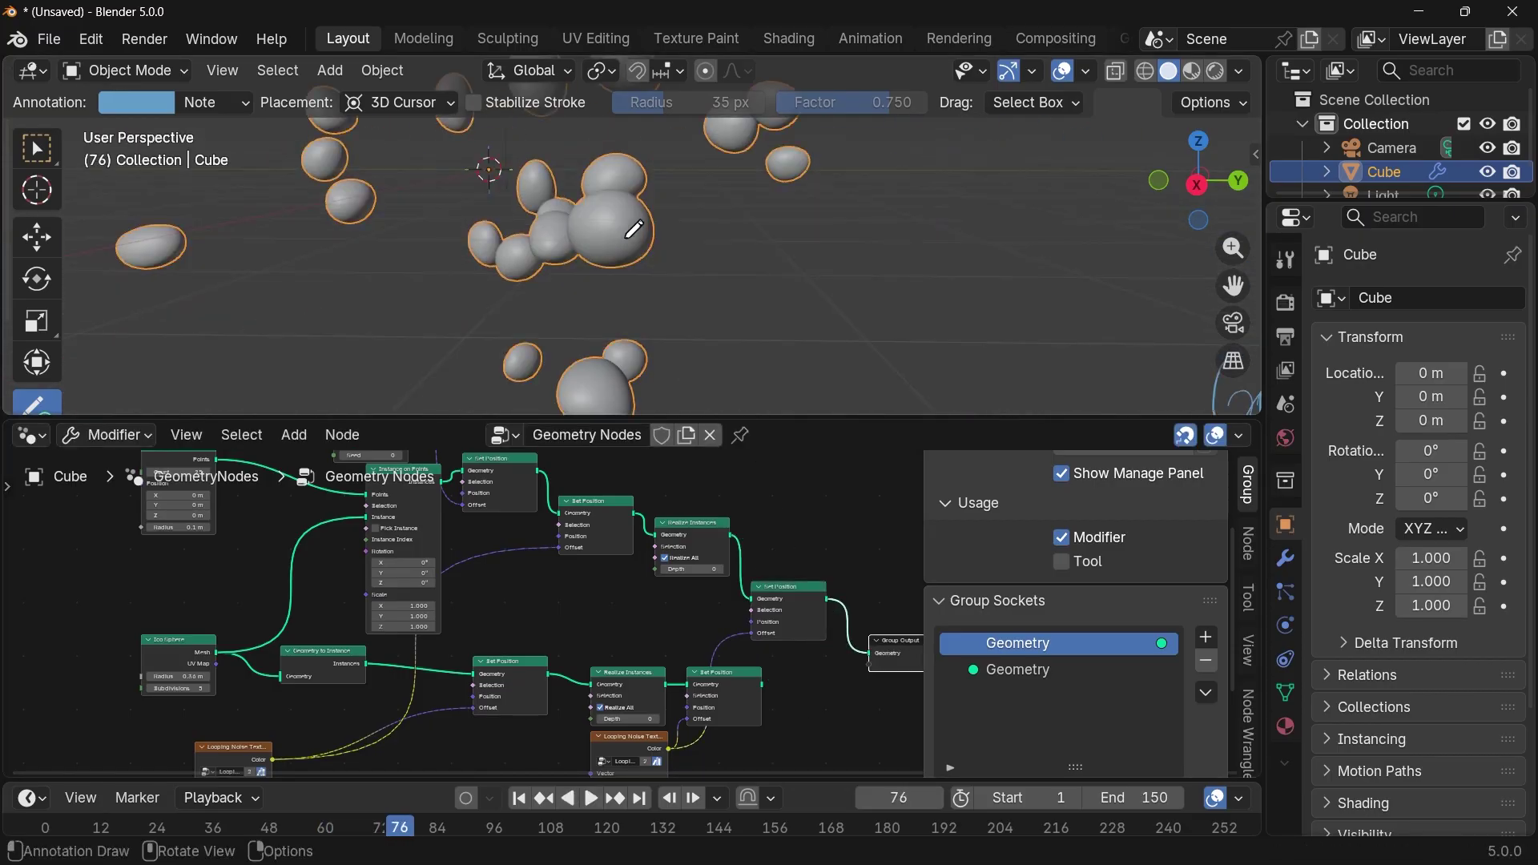
scroll(521, 579, up, 3)
middle_drag(159, 730, 591, 669)
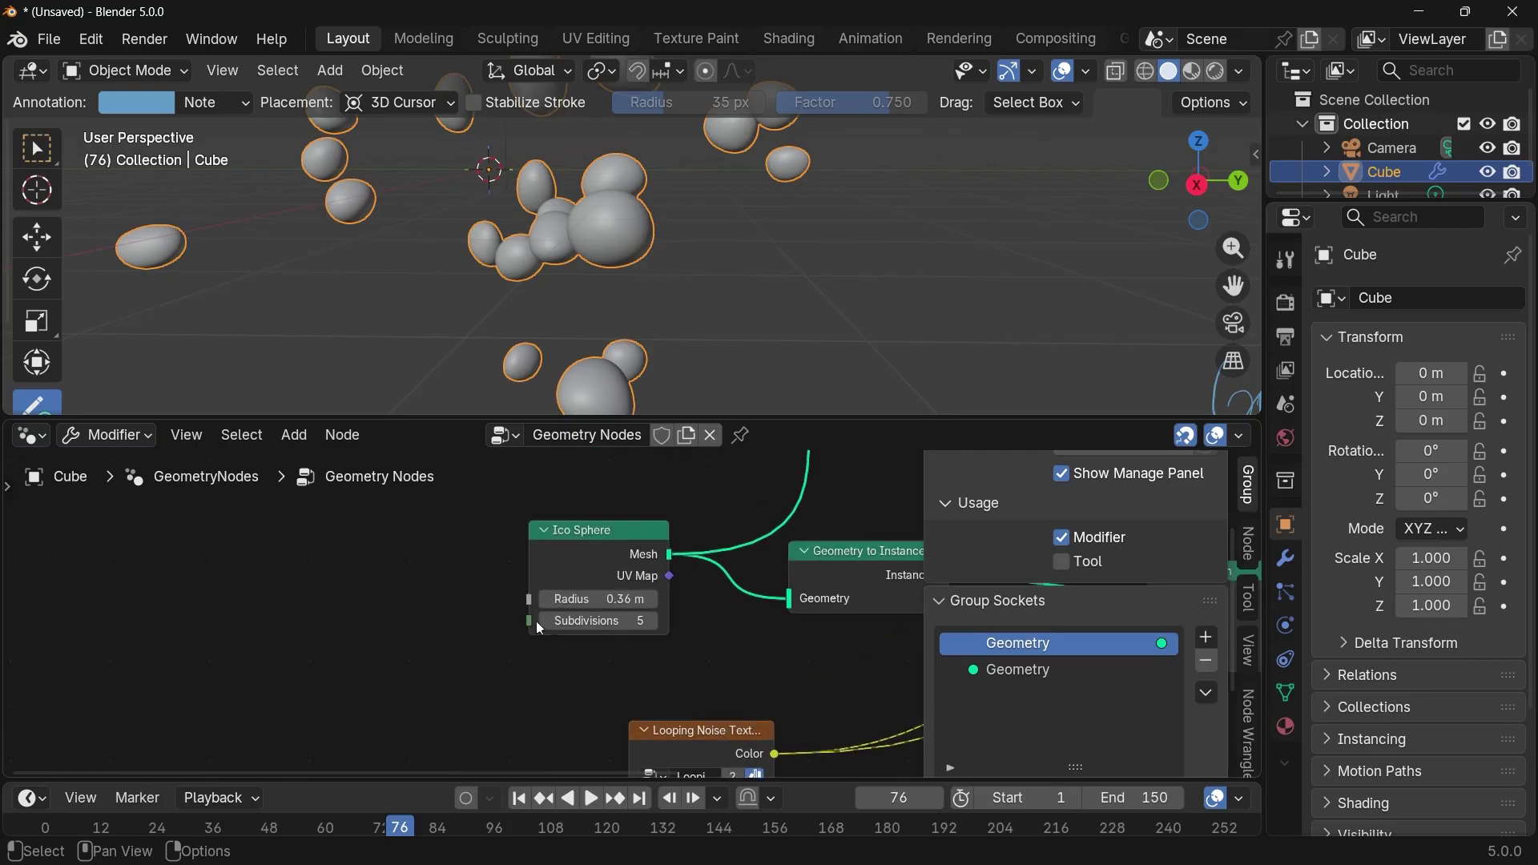
click(543, 620)
click(543, 621)
Set the displacement Looping Noise Texture's Scale to 0.65 and its Strength to 0.4.
scroll(801, 632, down, 4)
middle_drag(833, 631, 100, 532)
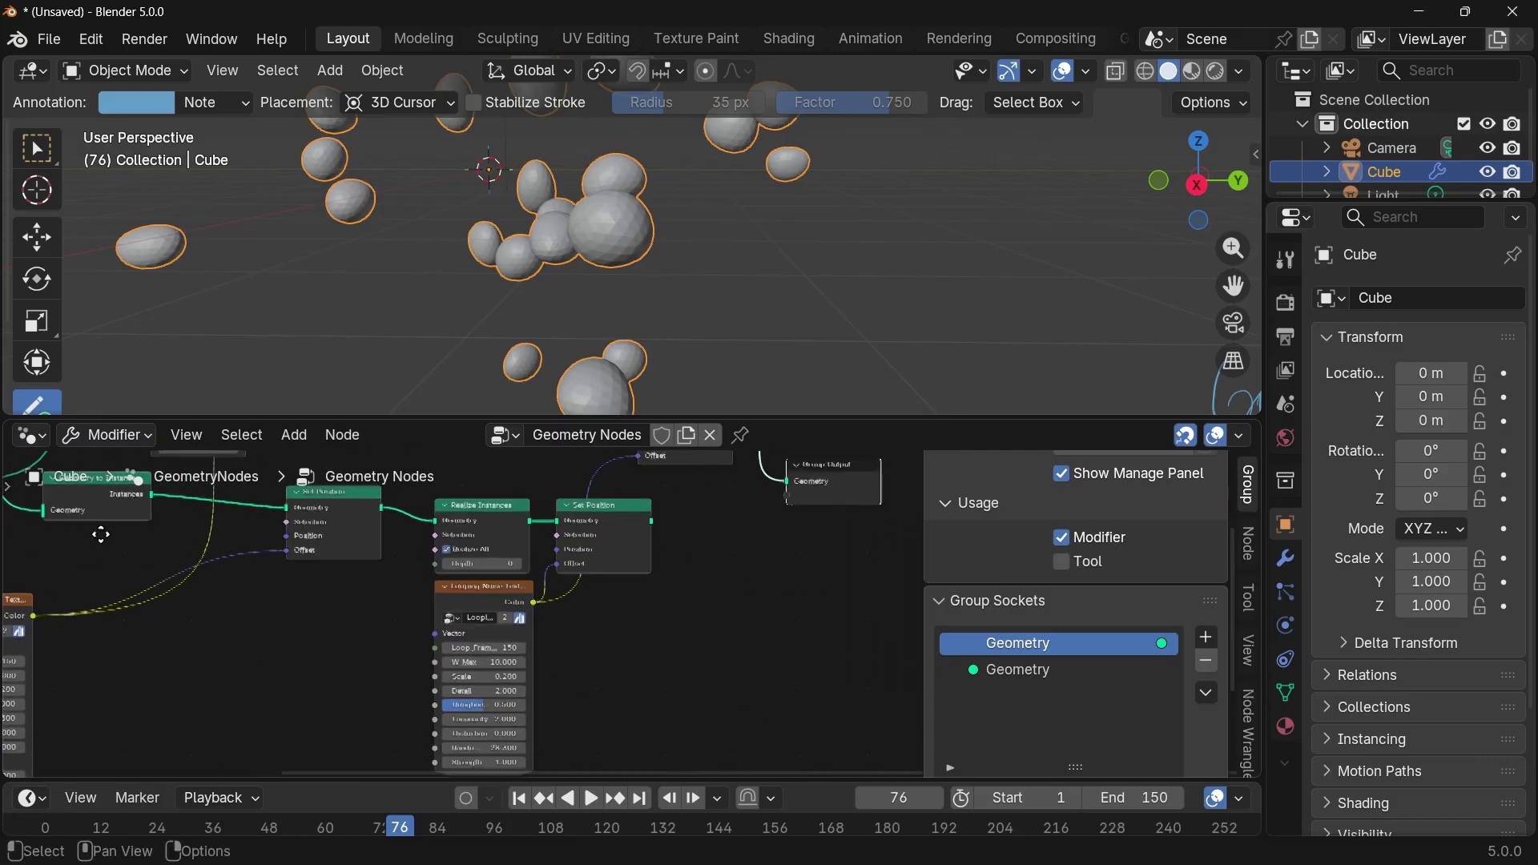
scroll(565, 676, up, 3)
middle_drag(568, 678, 696, 609)
drag(602, 605, 644, 605)
click(600, 723)
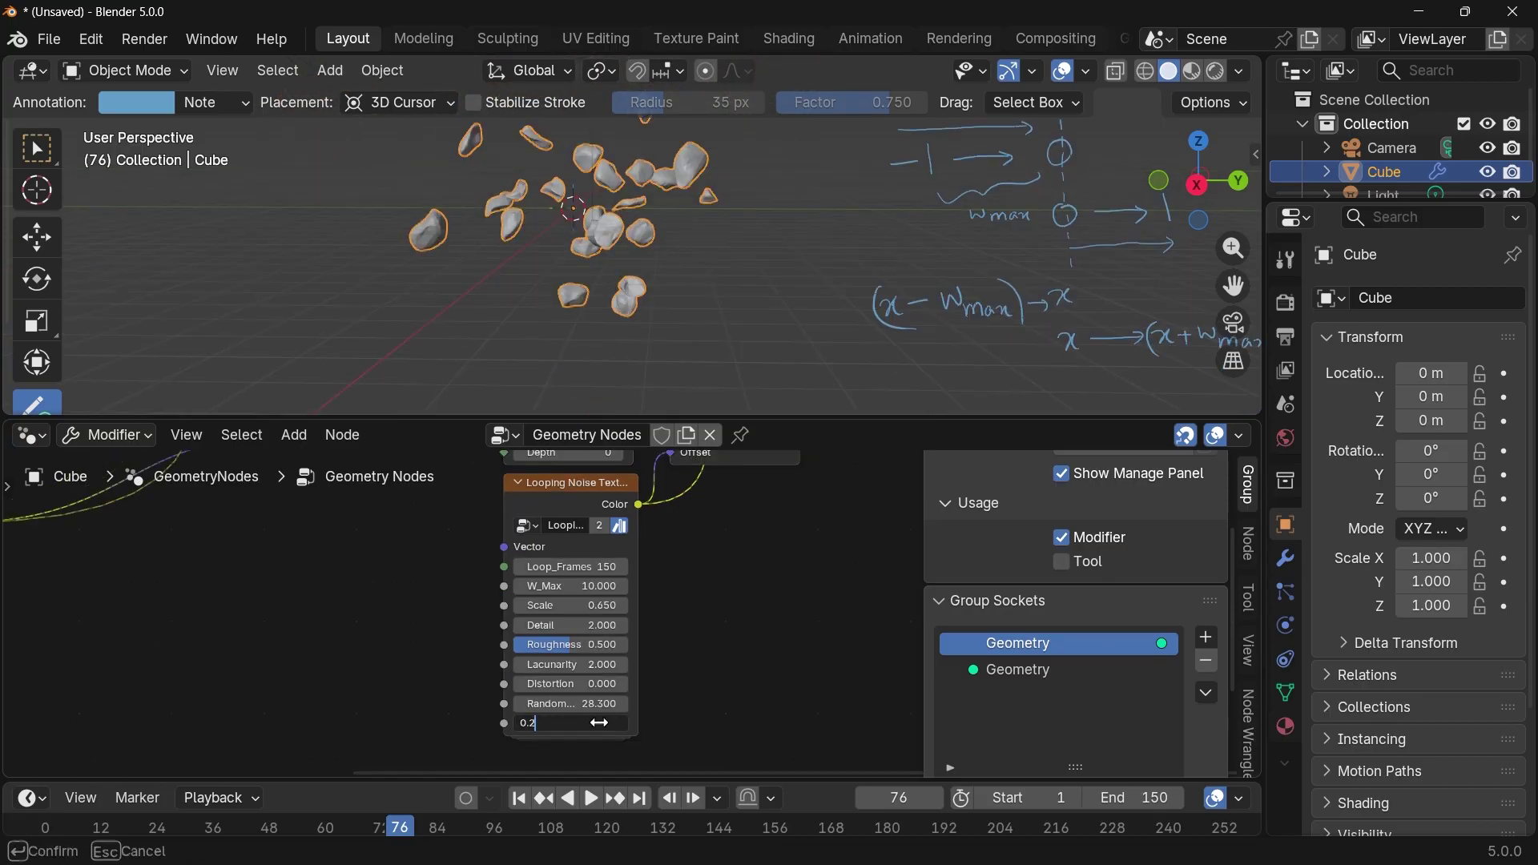
text(0.2)
key(Return)
double_click(599, 723)
Play the animation and examine the displaced instances up close and from other angles.
key(space)
scroll(629, 228, up, 3)
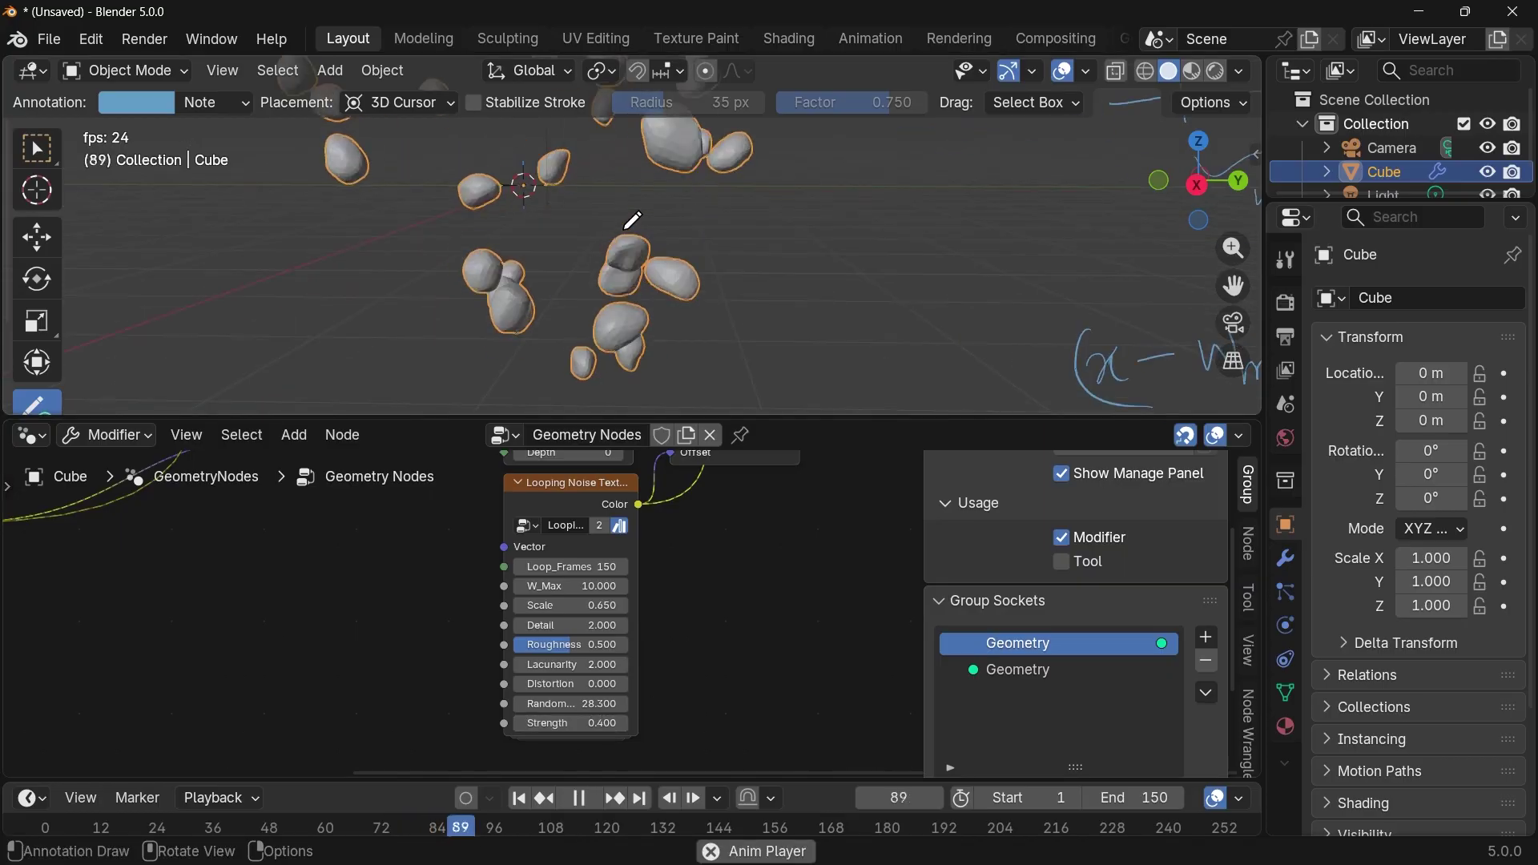
shift+middle_drag(629, 229, 635, 313)
scroll(641, 305, up, 2)
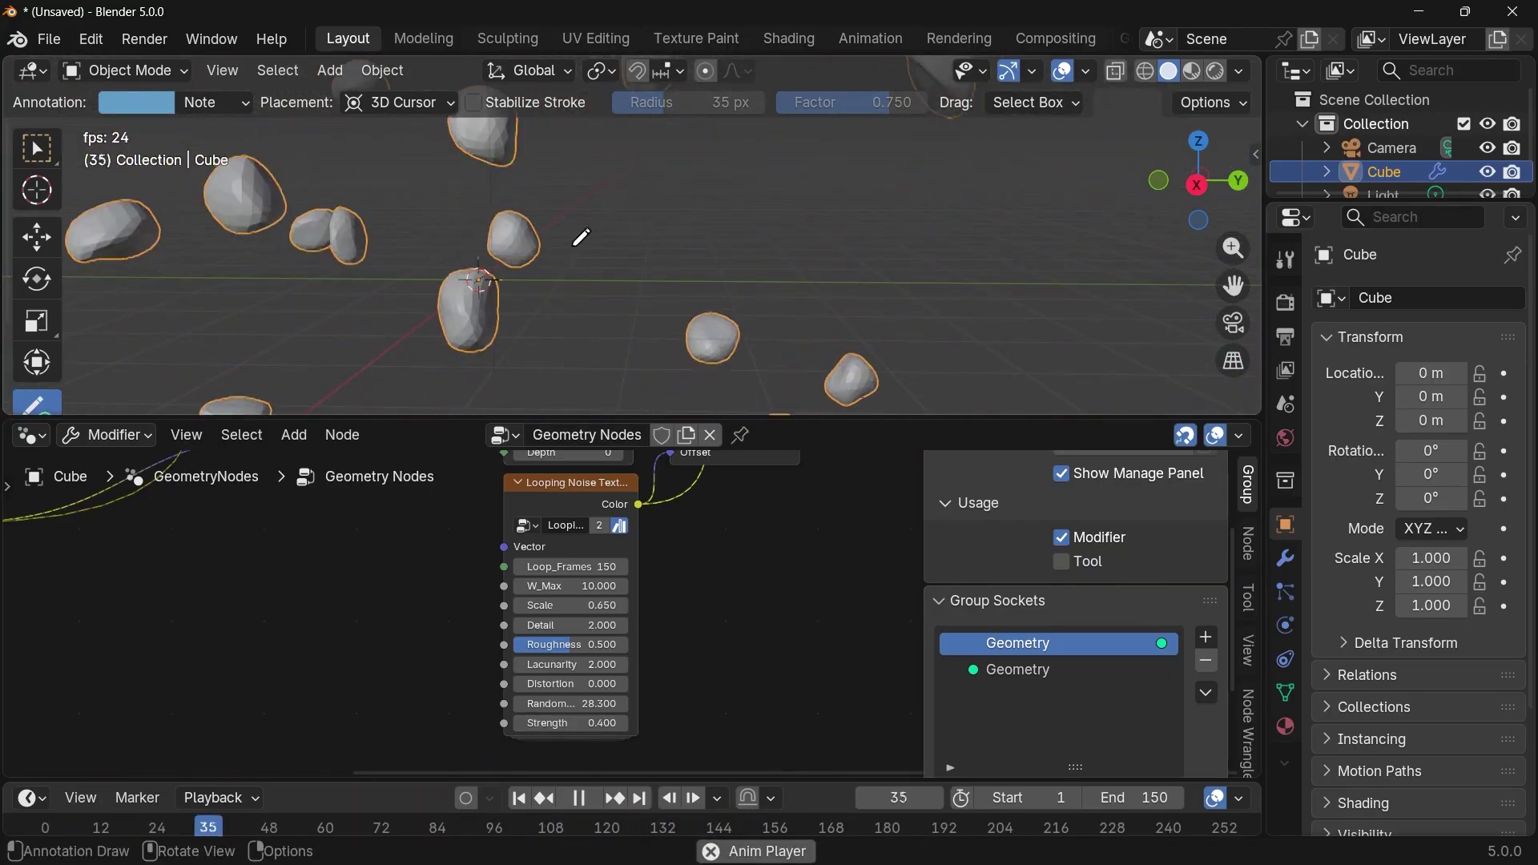
scroll(682, 262, down, 1)
scroll(686, 261, down, 2)
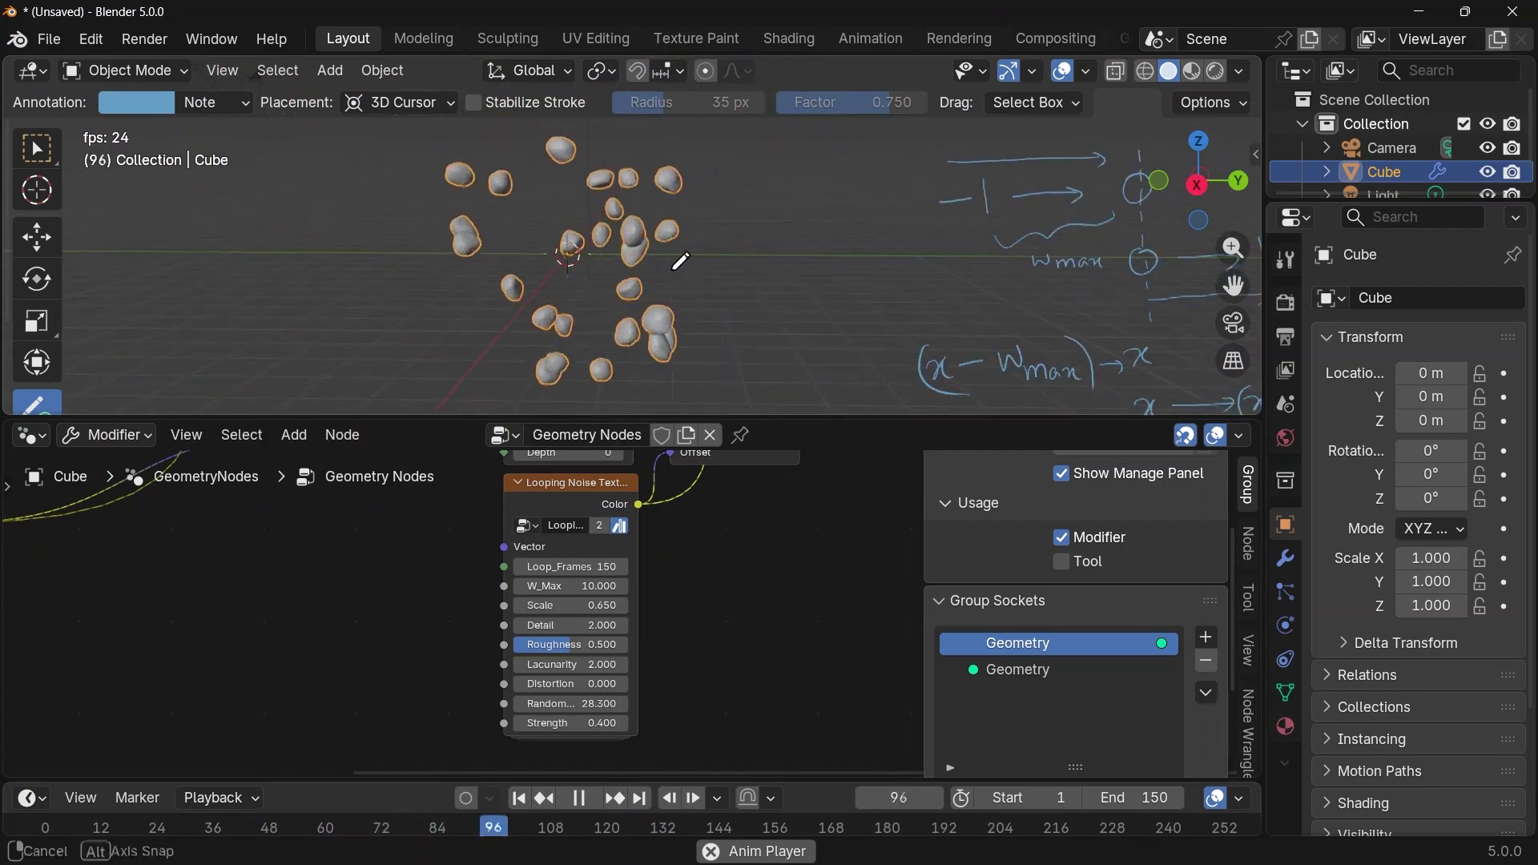
mouse_move(680, 258)
middle_down()
mouse_move(576, 263)
mouse_move(622, 281)
mouse_move(1031, 233)
middle_up()
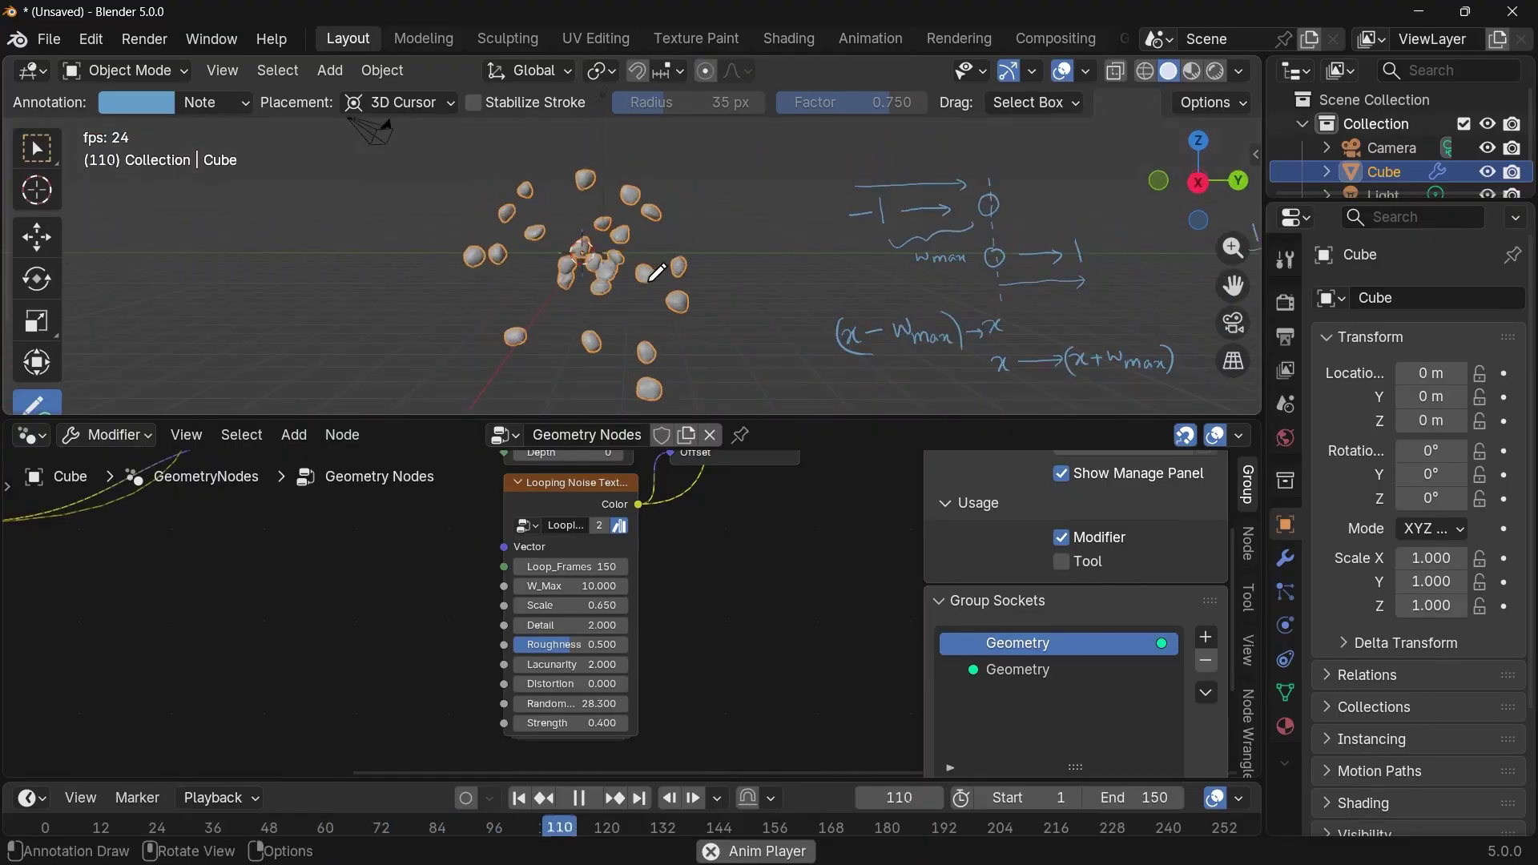